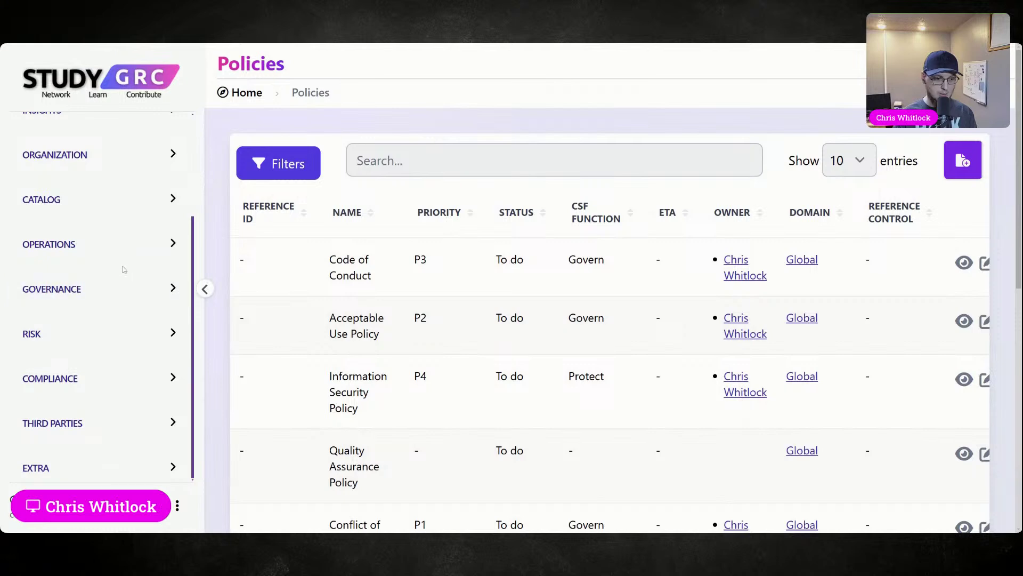
- Open the Libraries page in the Governance section to show the libraries store
key(ctrl+minus)
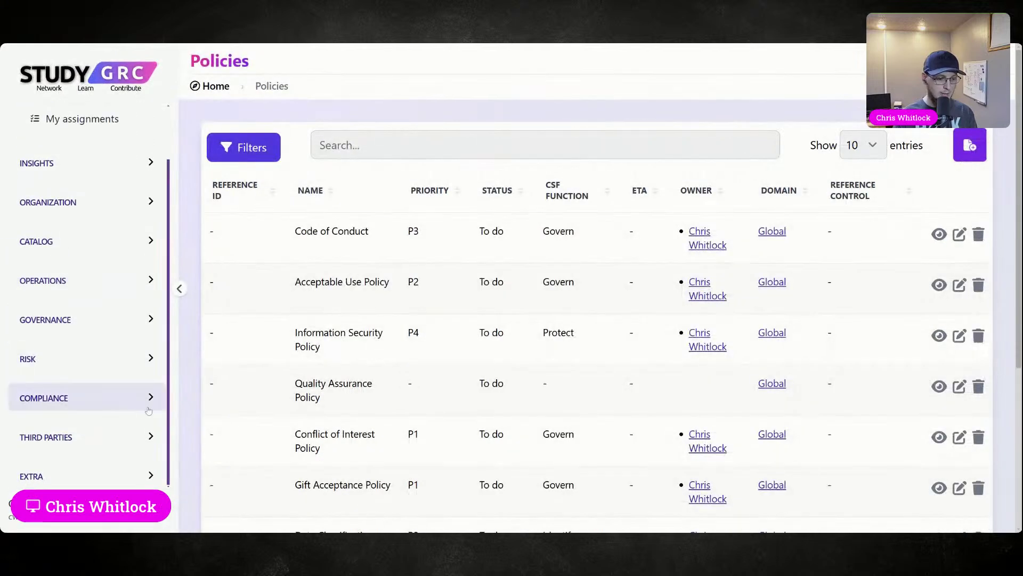
click(152, 400)
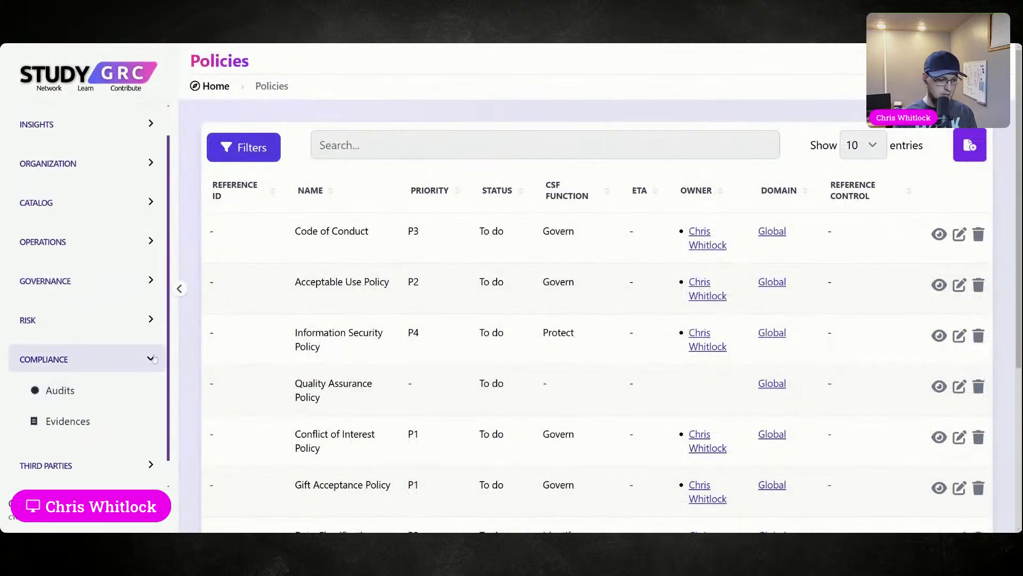
click(86, 281)
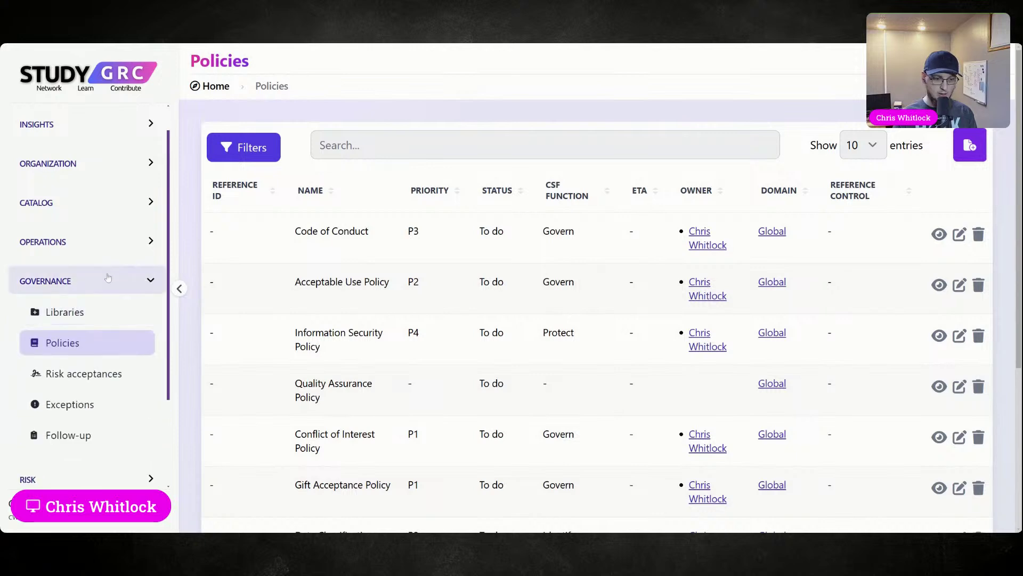
click(89, 312)
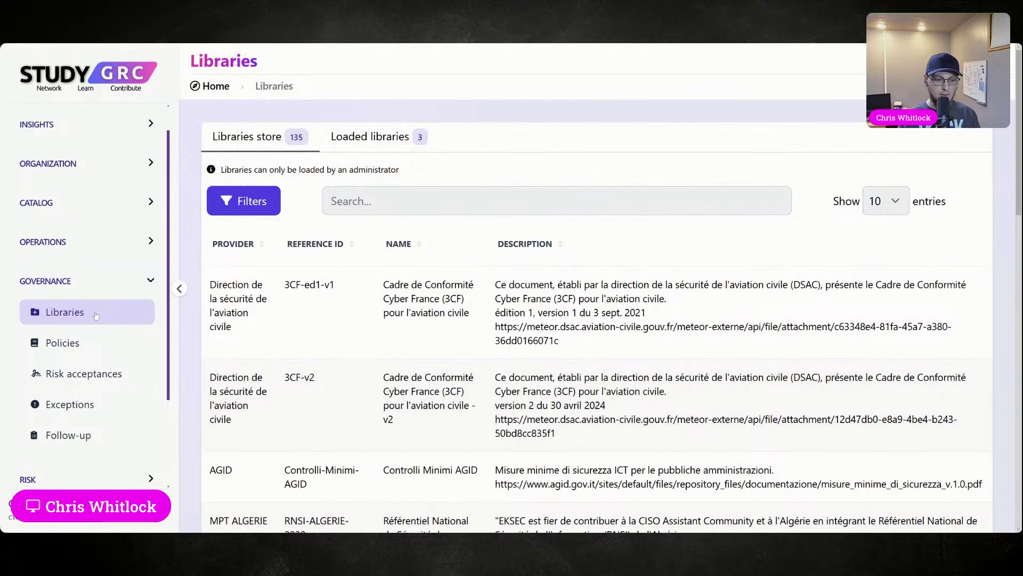
- Filter the libraries store by the provider NIST
click(244, 201)
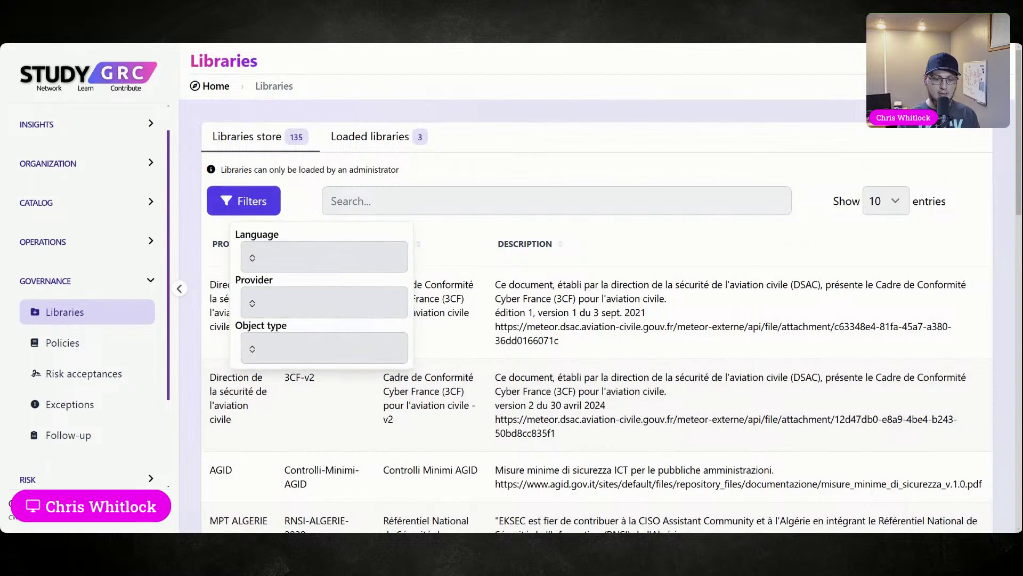
click(266, 205)
click(266, 206)
click(267, 205)
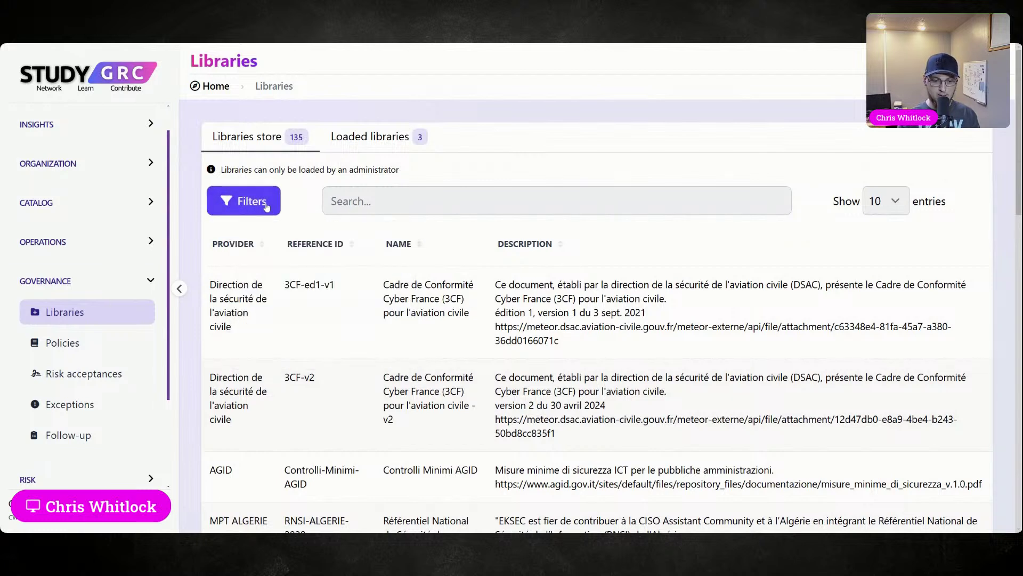
click(267, 205)
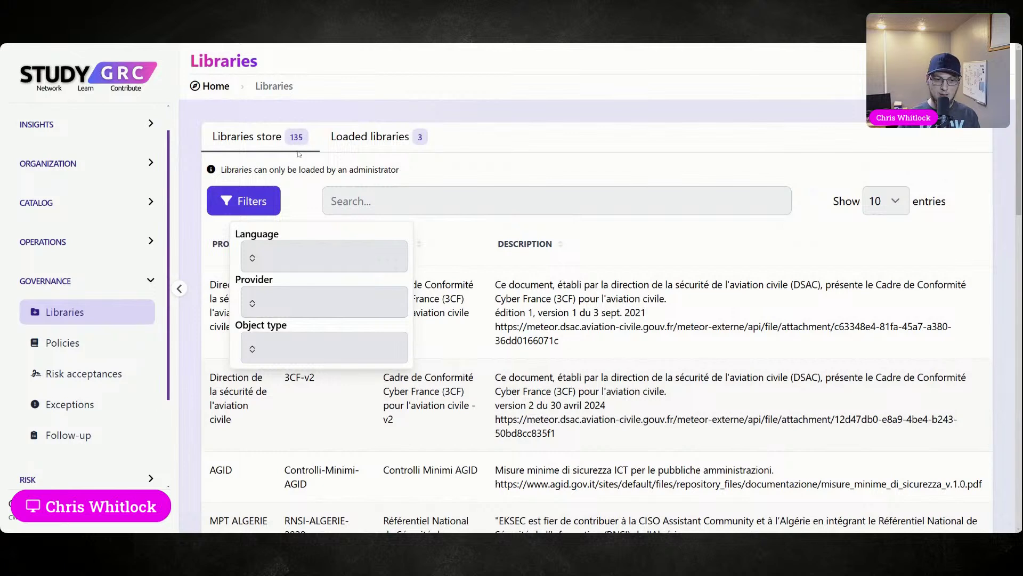
click(281, 301)
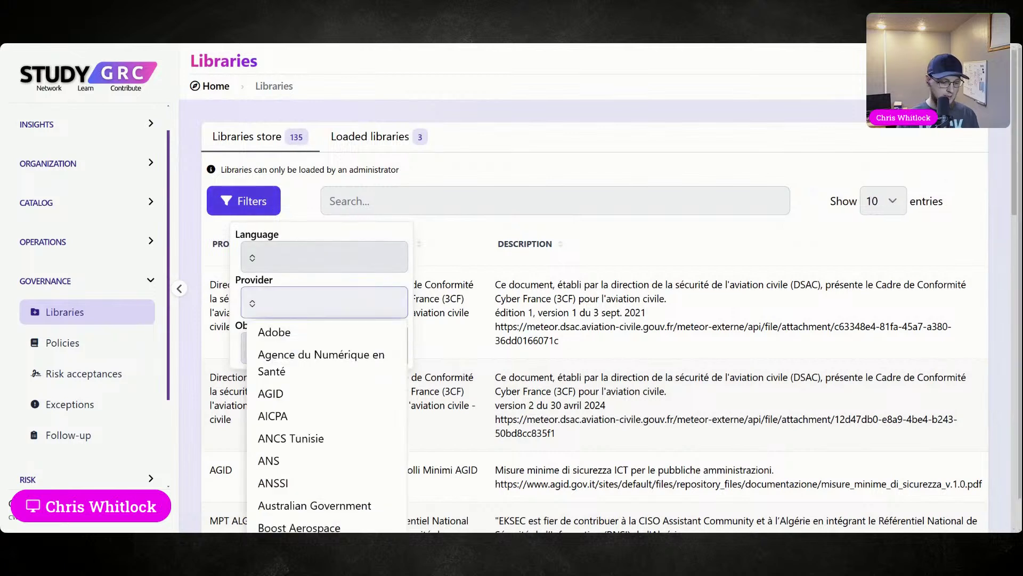
text(nist)
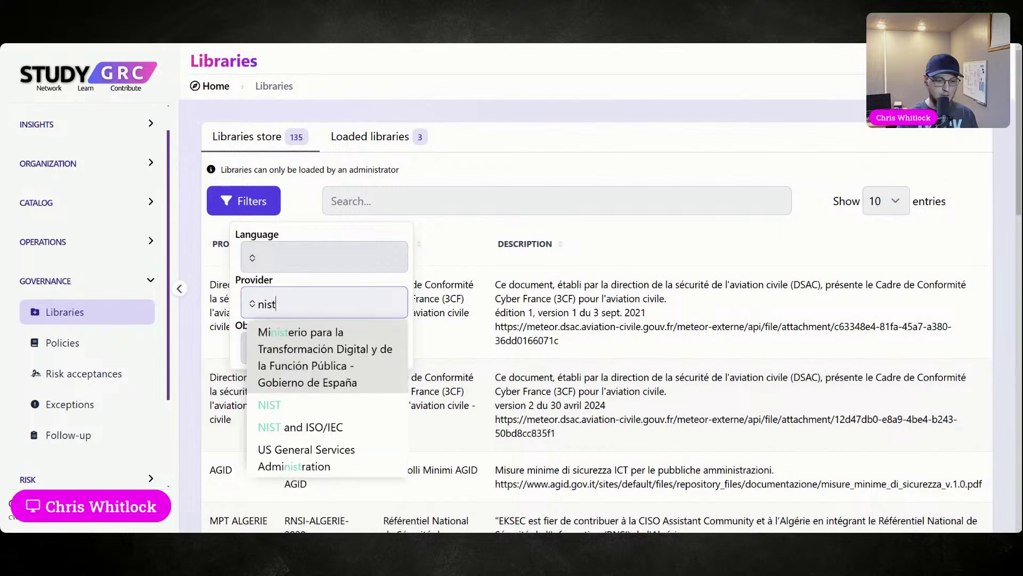
click(269, 405)
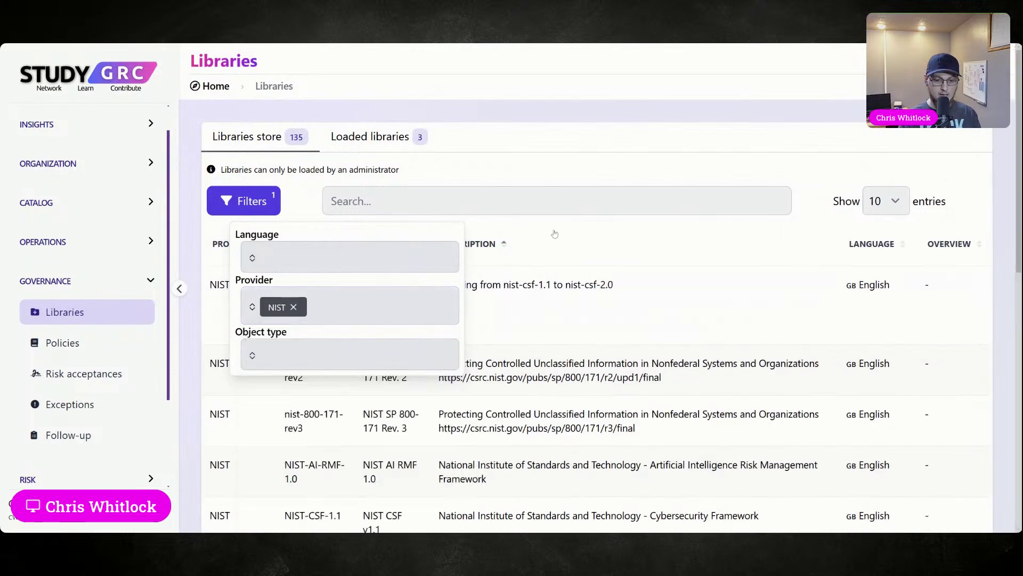
click(555, 234)
- Examine the names, reference IDs and descriptions of the NIST libraries through the end of the list
scroll(352, 229, down, 2)
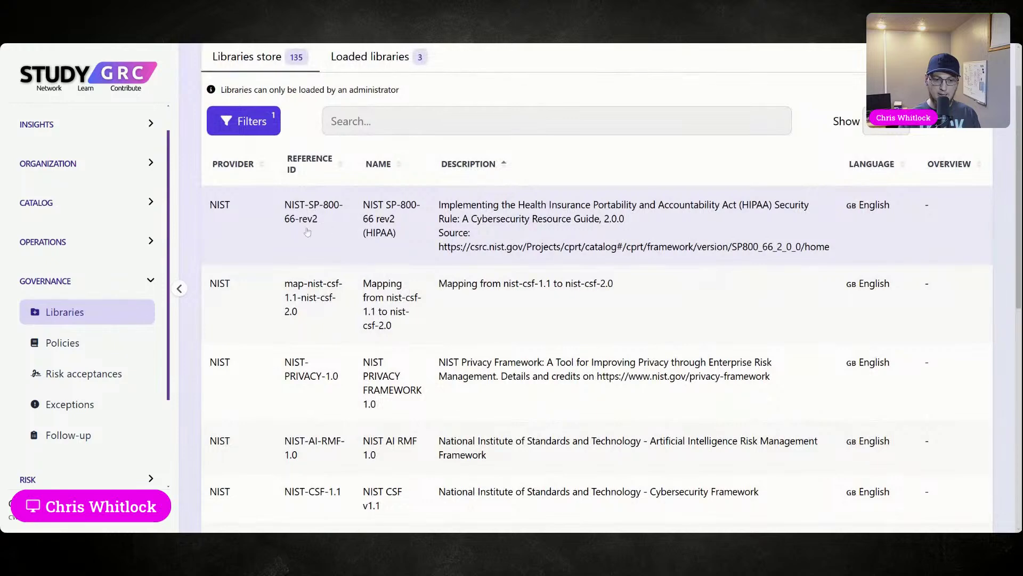
scroll(372, 301, down, 1)
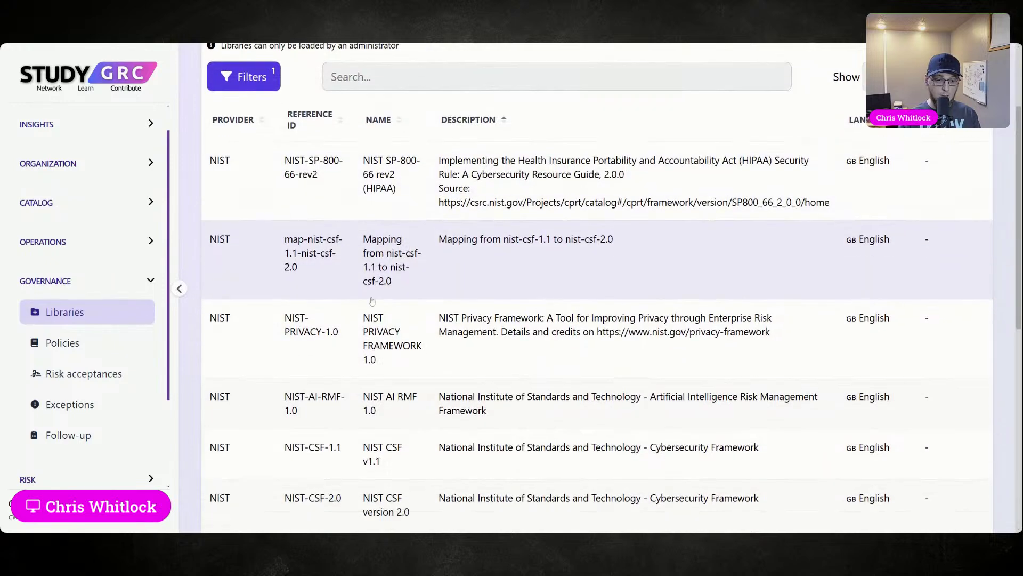
scroll(372, 301, down, 1)
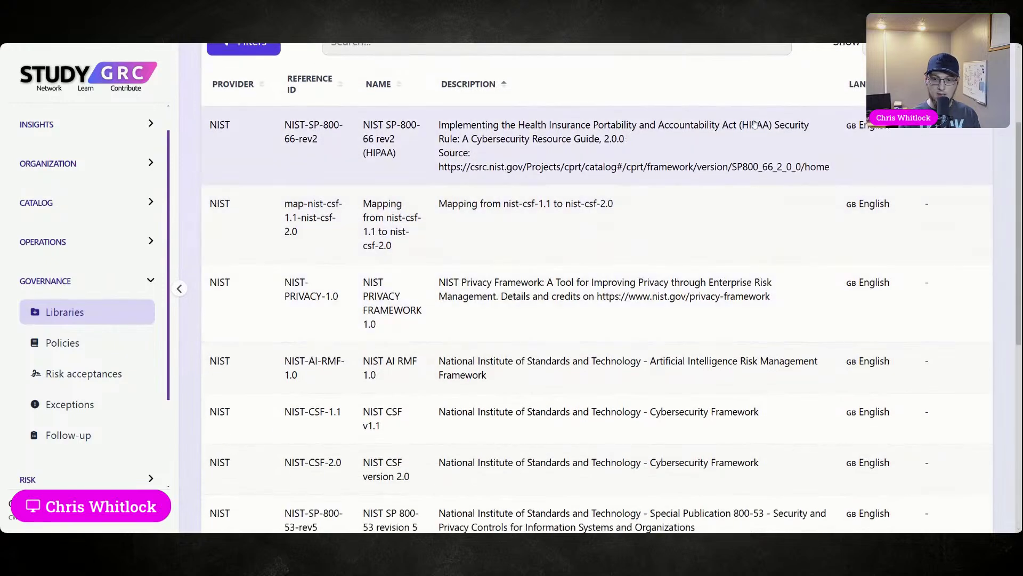
scroll(400, 210, down, 1)
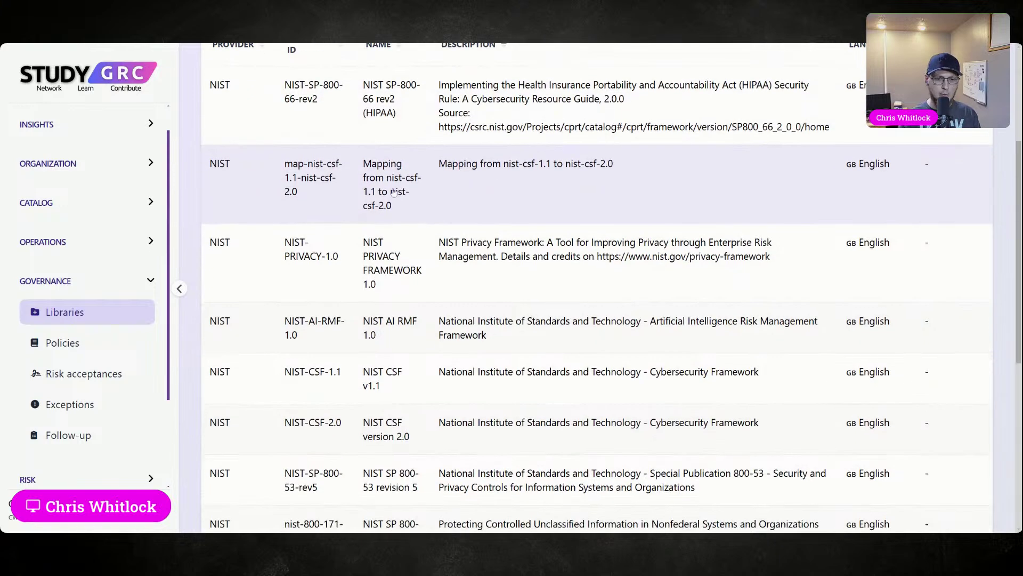
scroll(394, 193, down, 1)
scroll(424, 202, down, 1)
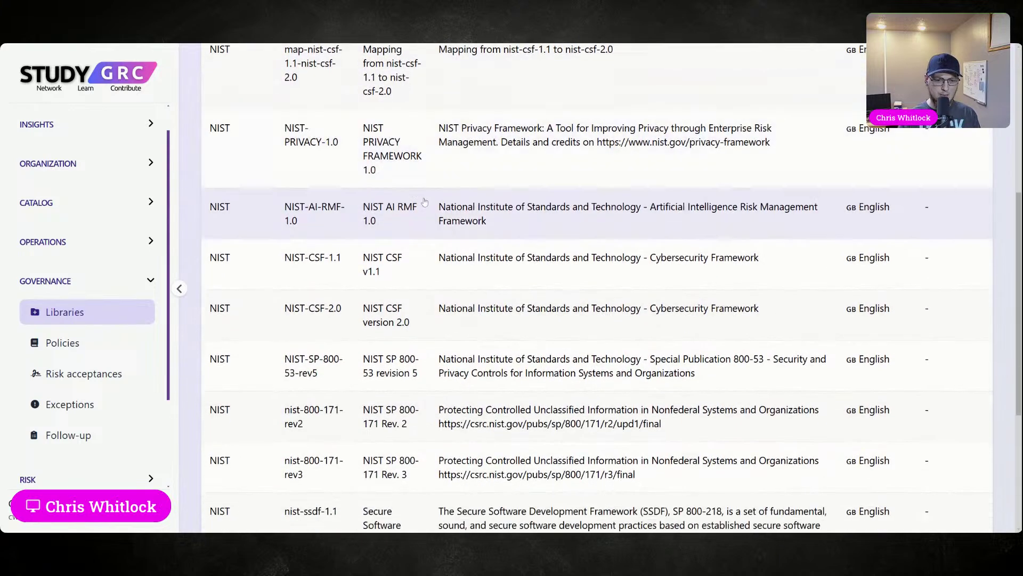
scroll(405, 186, down, 1)
scroll(380, 256, down, 3)
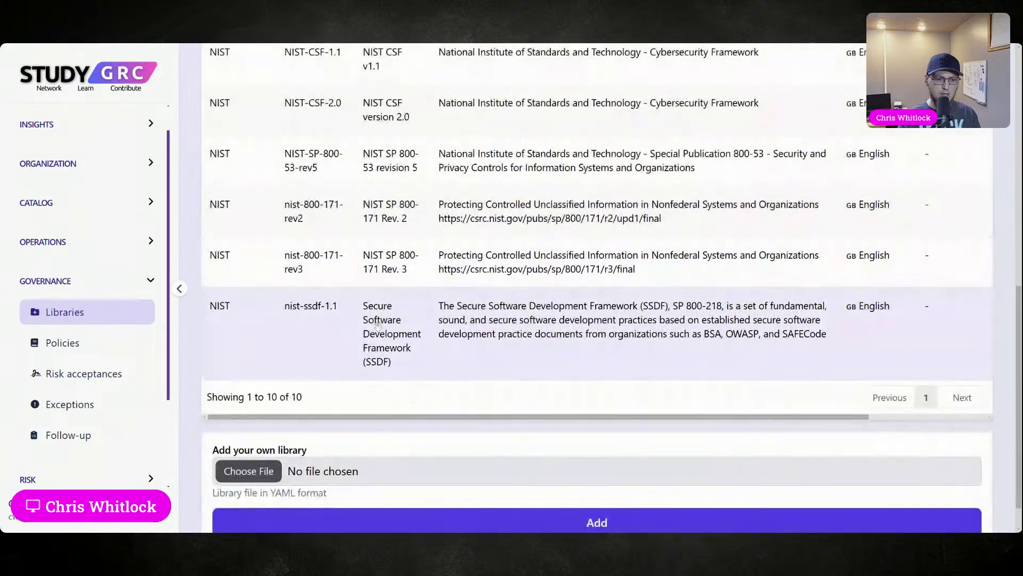
scroll(399, 298, up, 8)
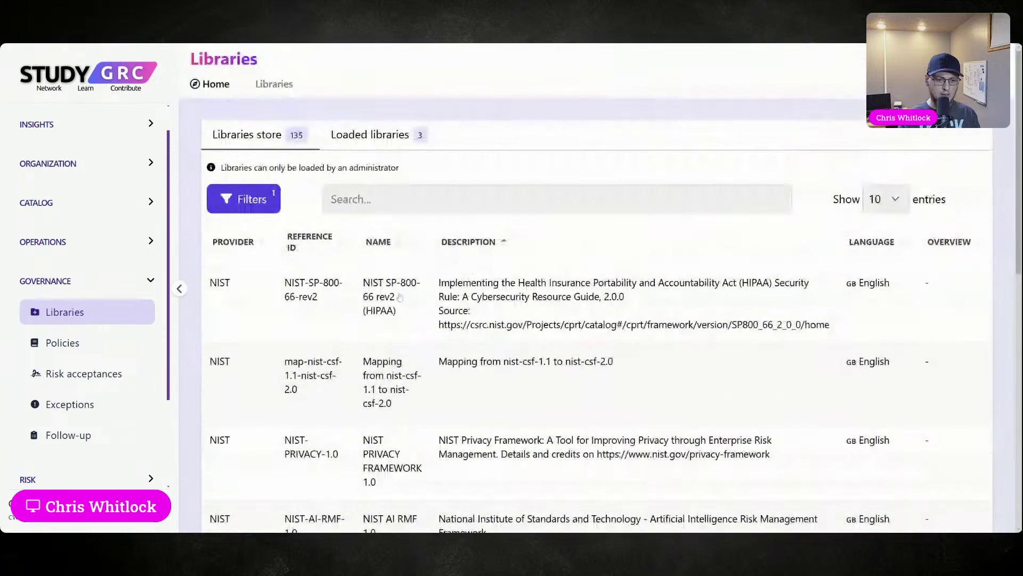
- Replace the NIST provider filter with DoD in the libraries store
click(265, 201)
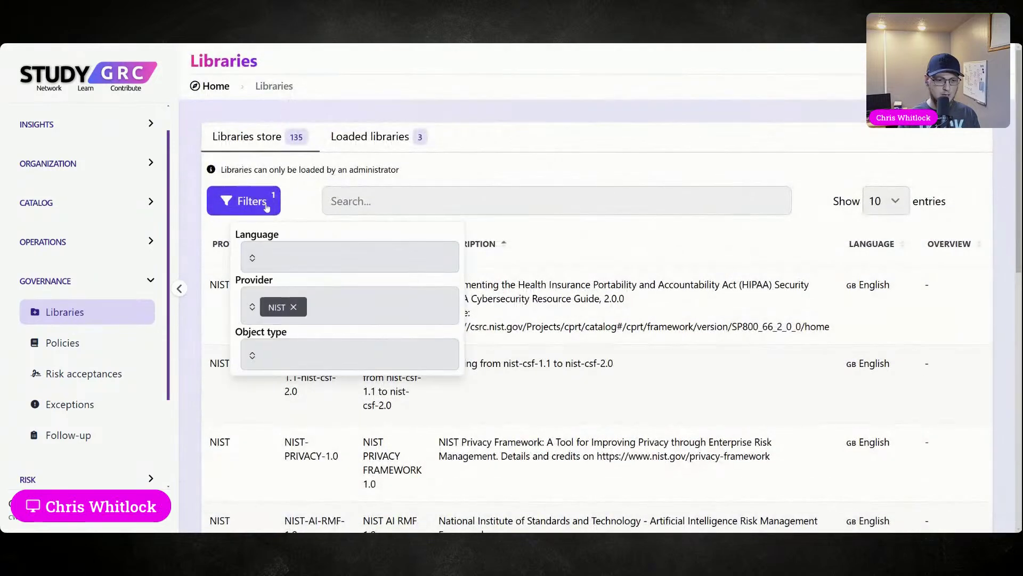
click(294, 308)
click(320, 305)
scroll(317, 366, down, 3)
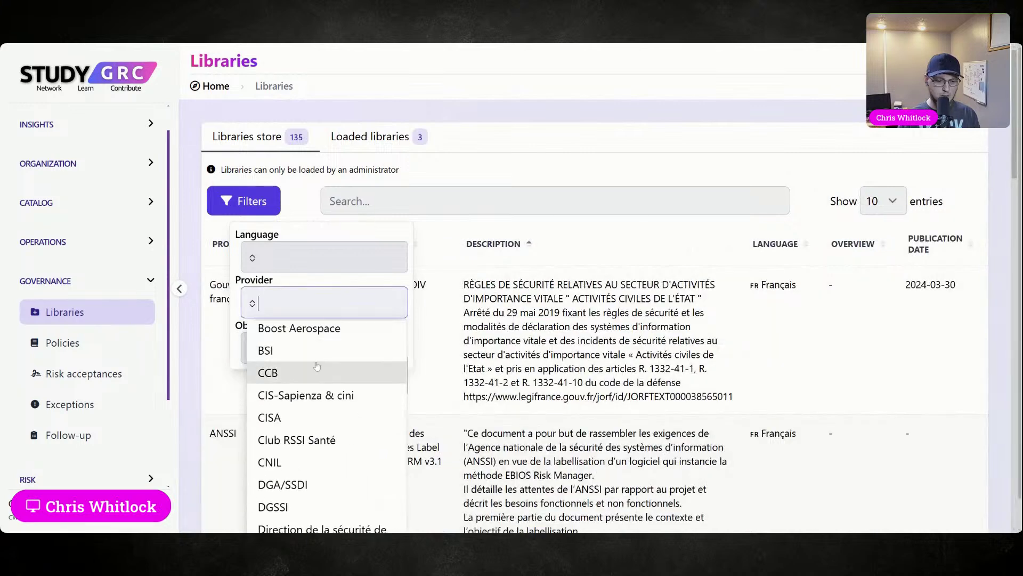
scroll(318, 366, down, 3)
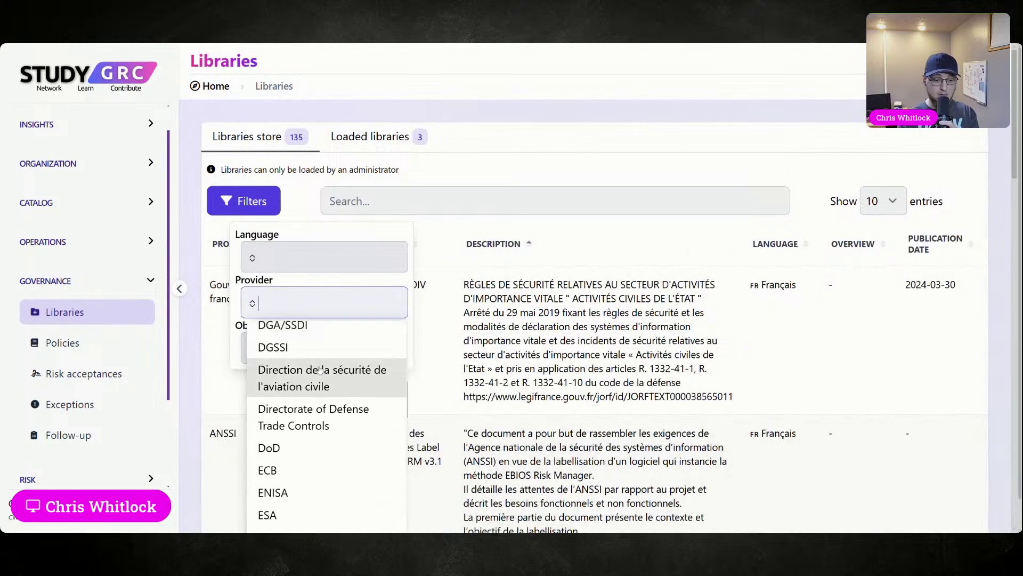
scroll(319, 370, up, 2)
scroll(308, 419, down, 4)
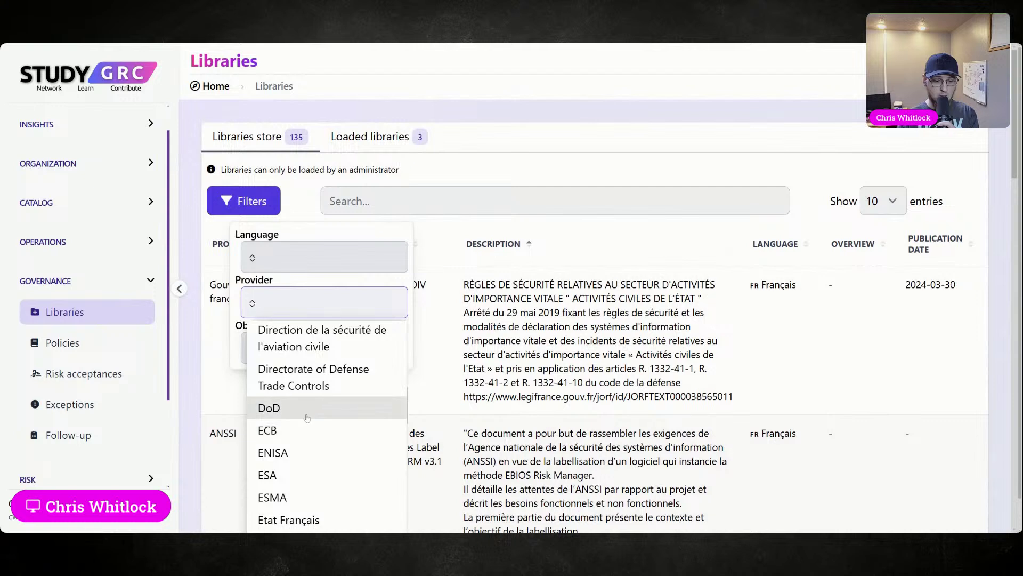
click(307, 410)
key(Escape)
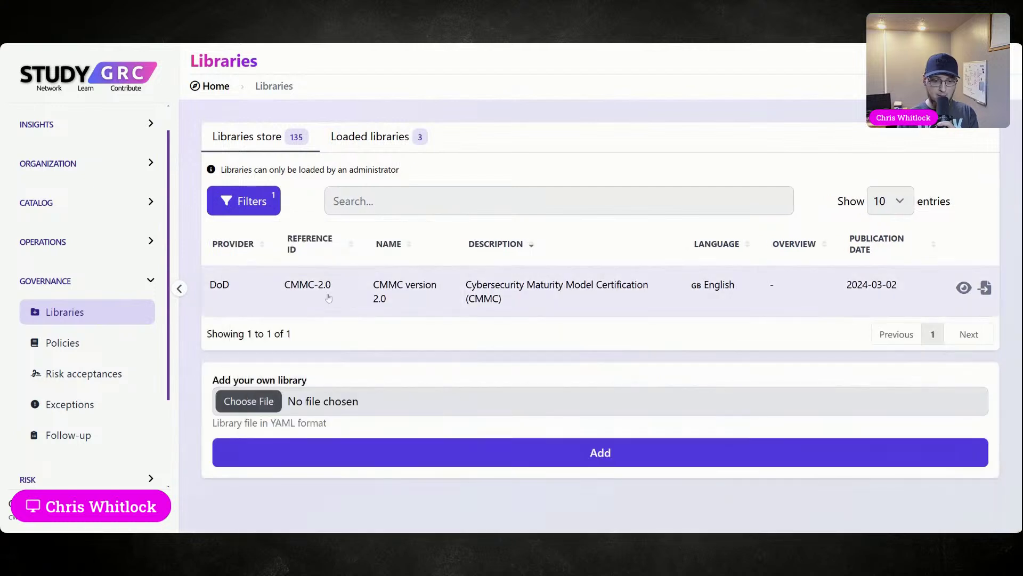
- Replace the DoD provider filter with AICPA and review the matching libraries
click(264, 208)
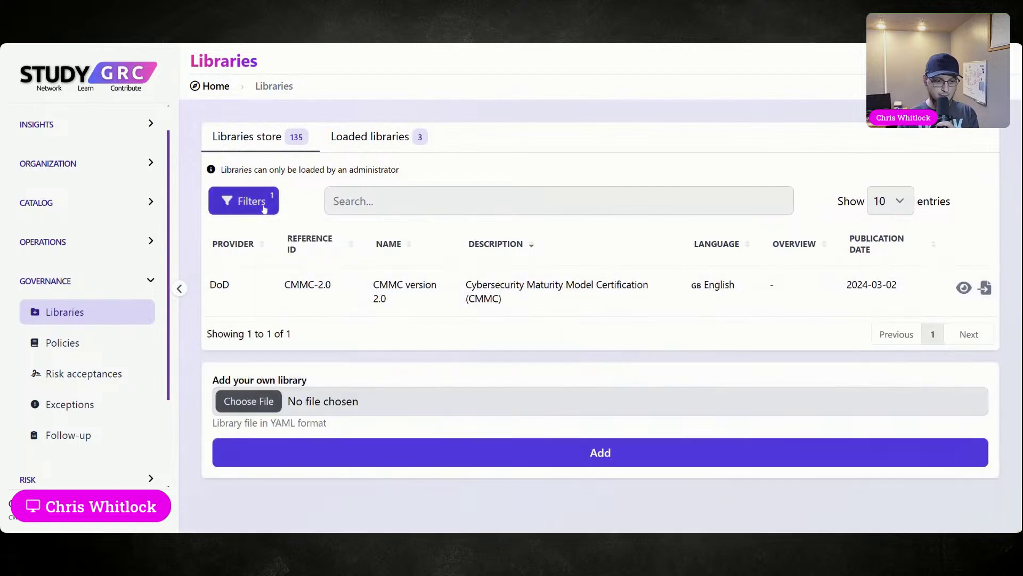
click(295, 305)
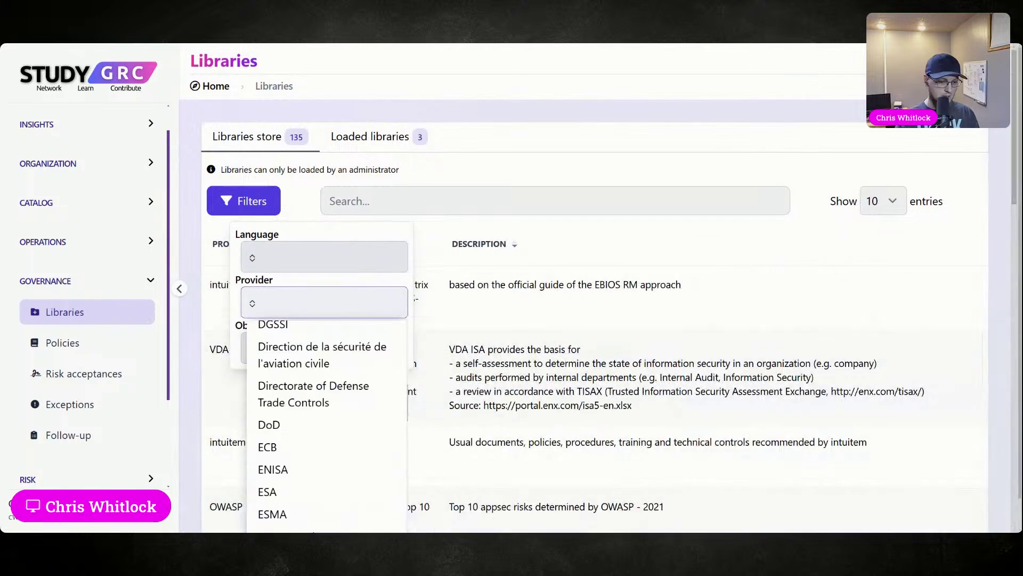
text(SOC)
key(BackSpace)
key(BackSpace)
key(BackSpace)
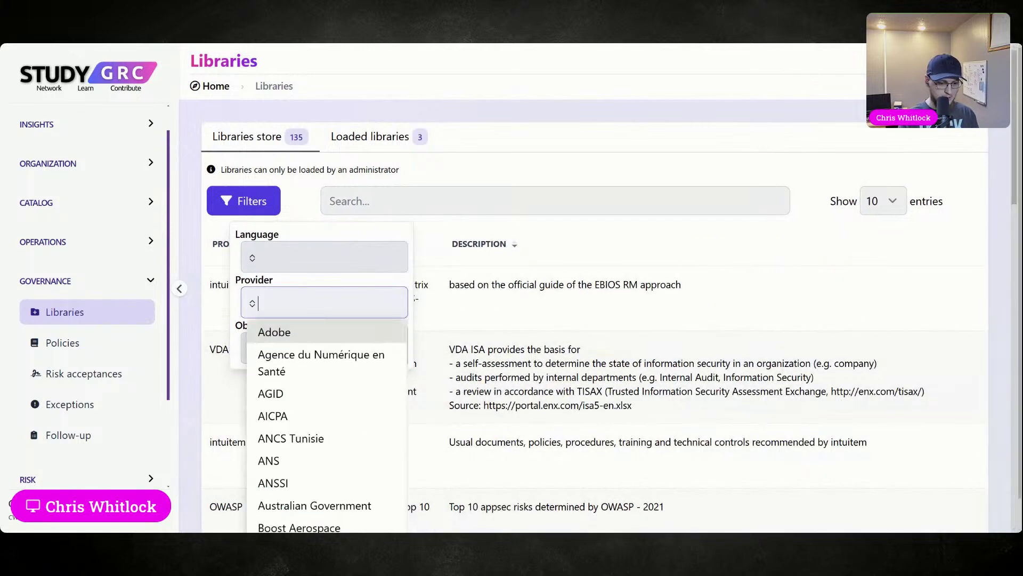
click(272, 416)
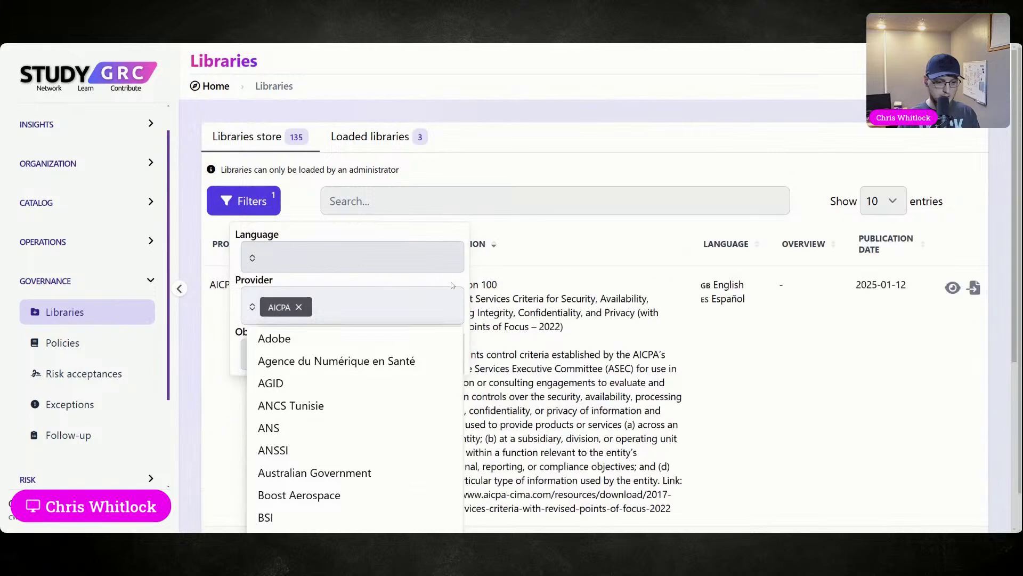
click(534, 220)
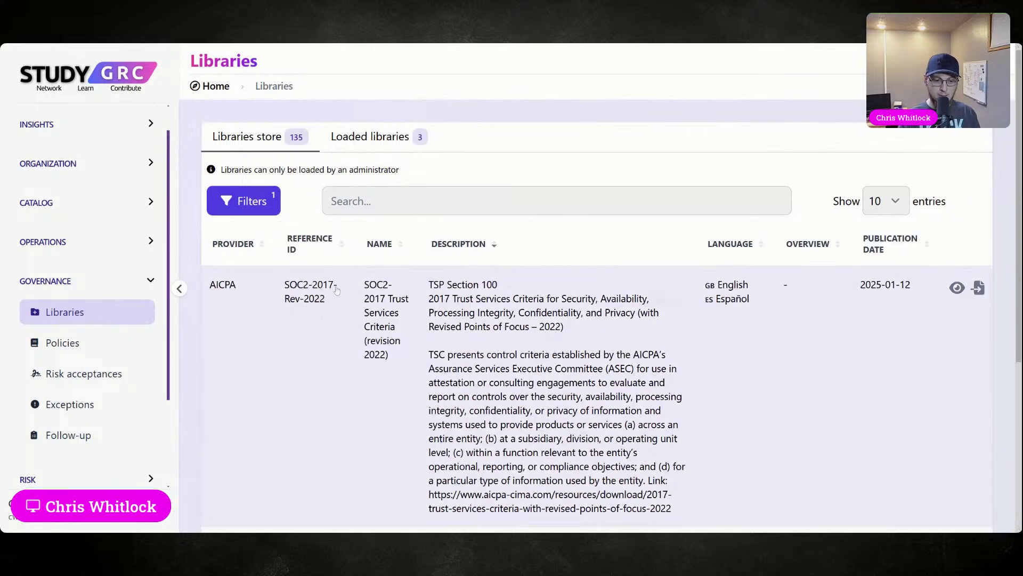
scroll(338, 320, down, 5)
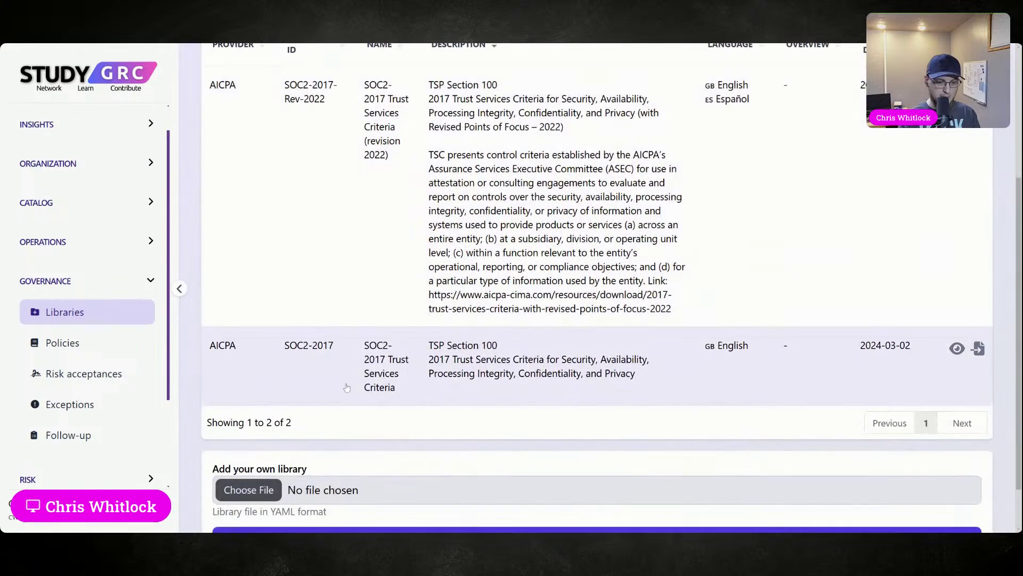
scroll(347, 385, up, 4)
scroll(341, 405, down, 2)
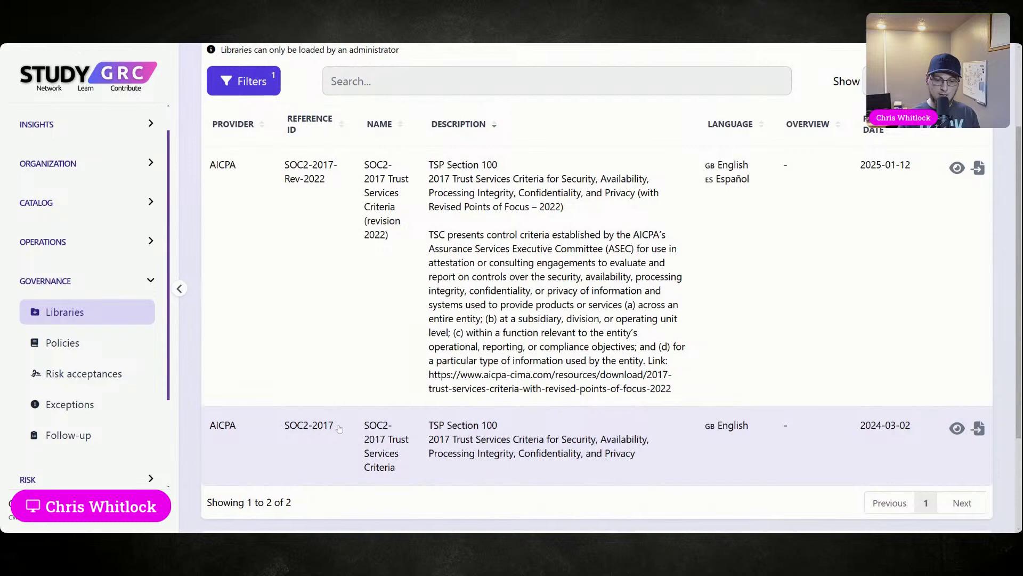
scroll(343, 278, up, 2)
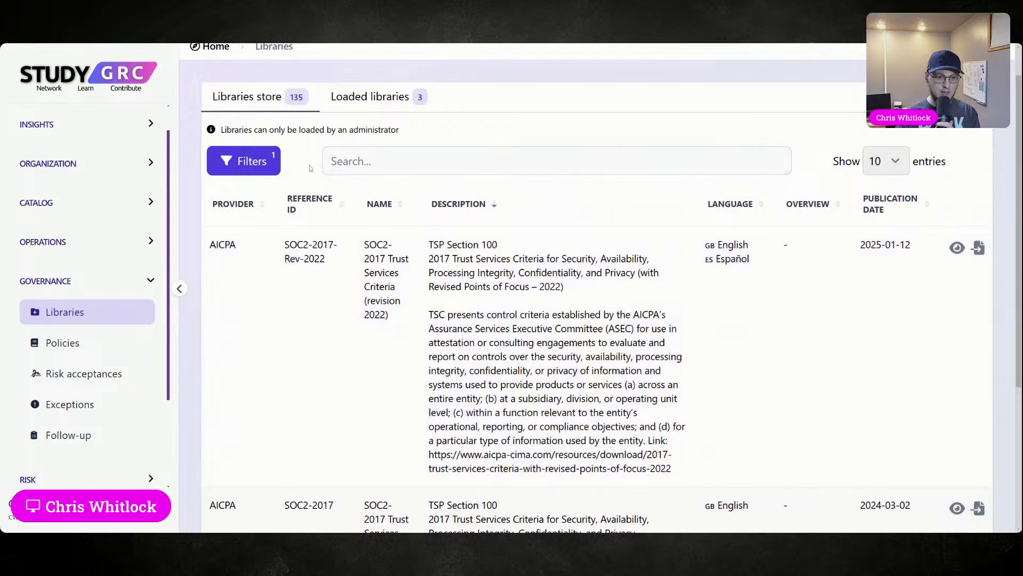
- Remove the AICPA provider filter and sort the libraries store by name in ascending order
click(273, 166)
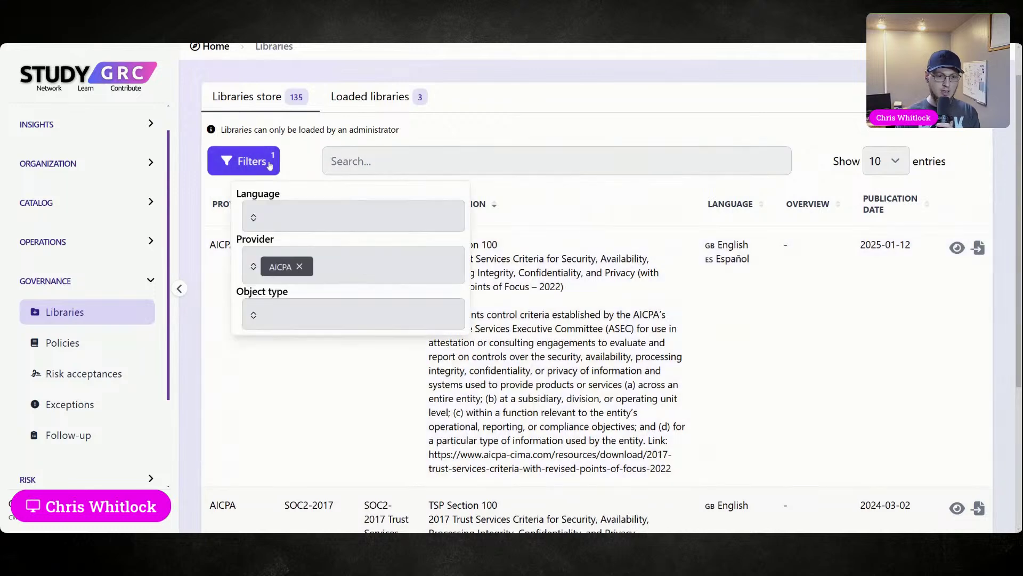
click(299, 267)
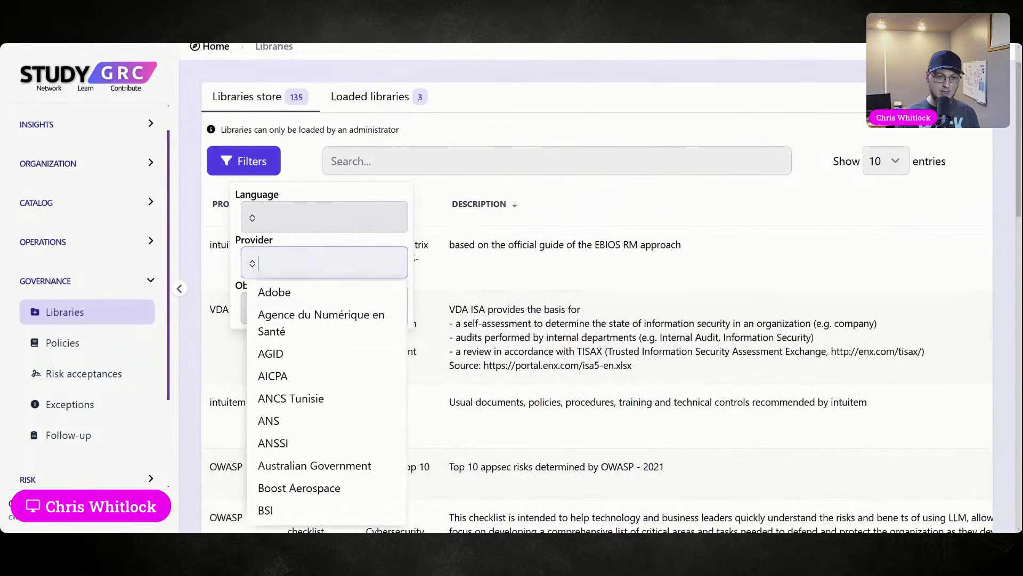
click(431, 205)
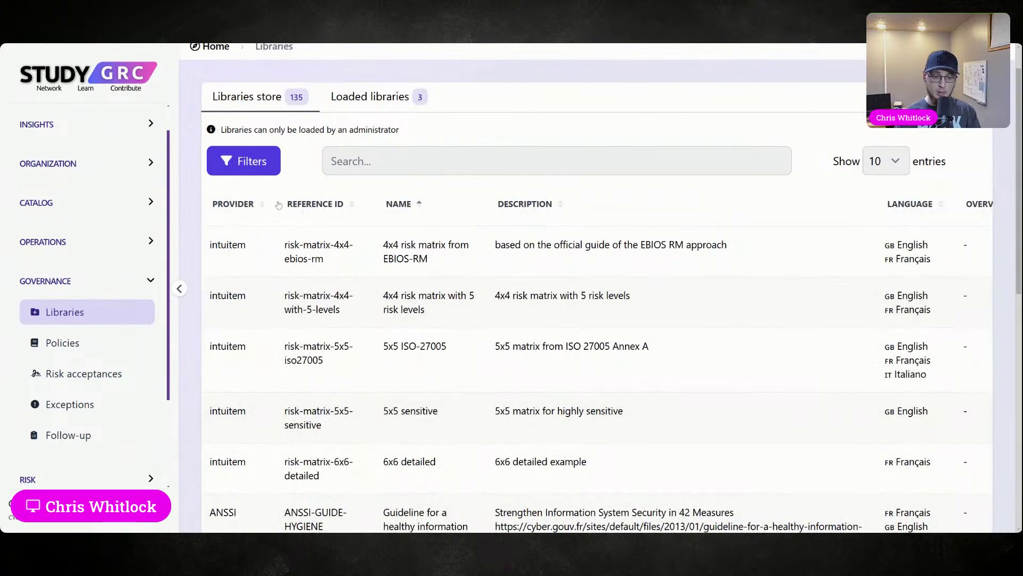
click(271, 169)
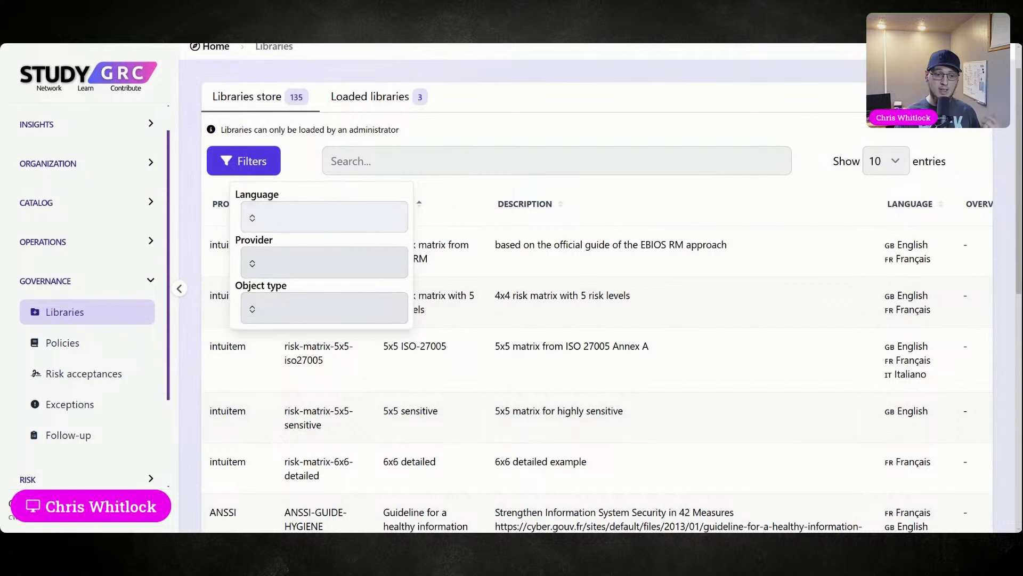
click(301, 169)
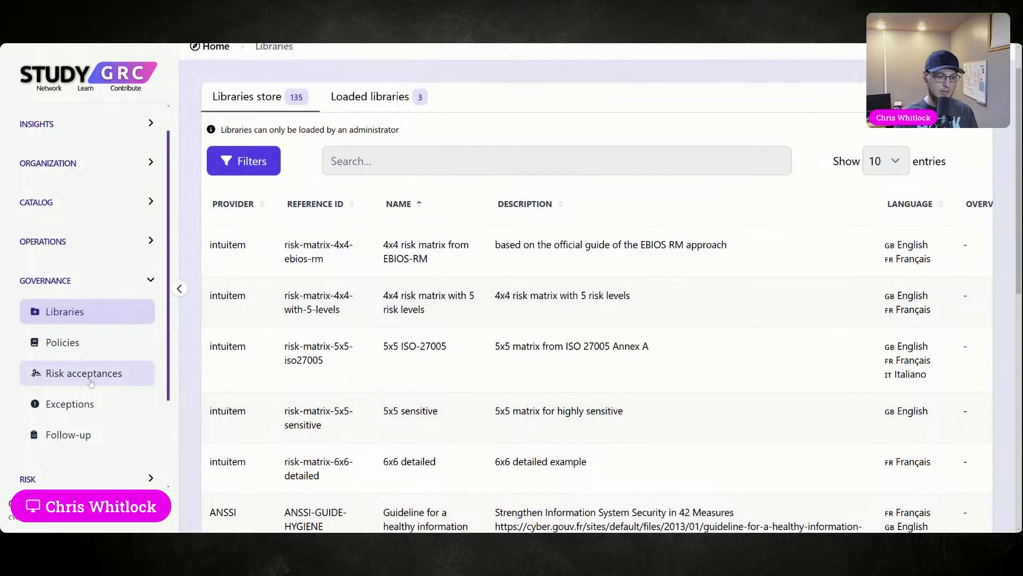
- Open the Data Import Wizard from the Extra section's Experimental page
scroll(86, 384, down, 2)
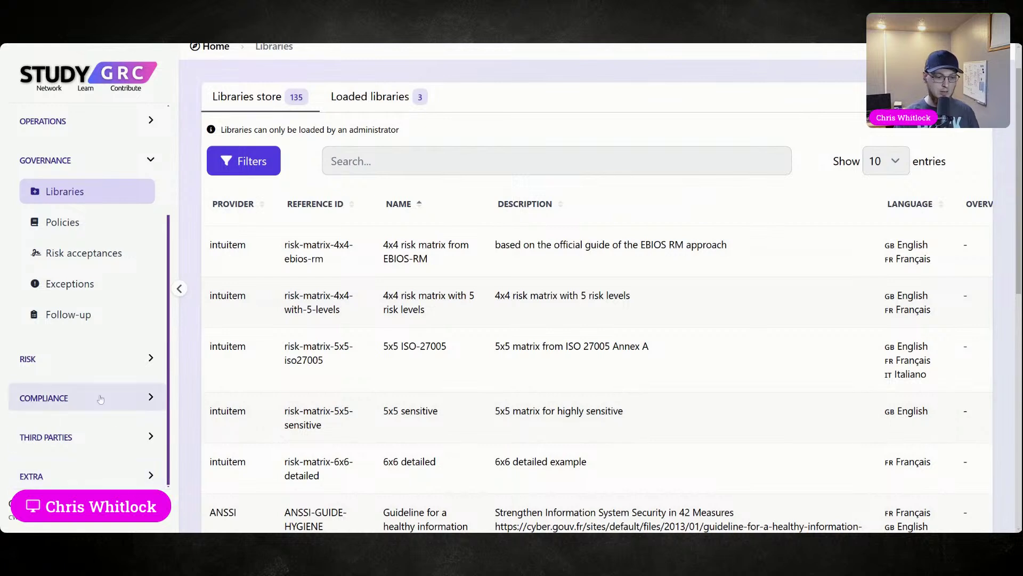
click(149, 476)
click(109, 474)
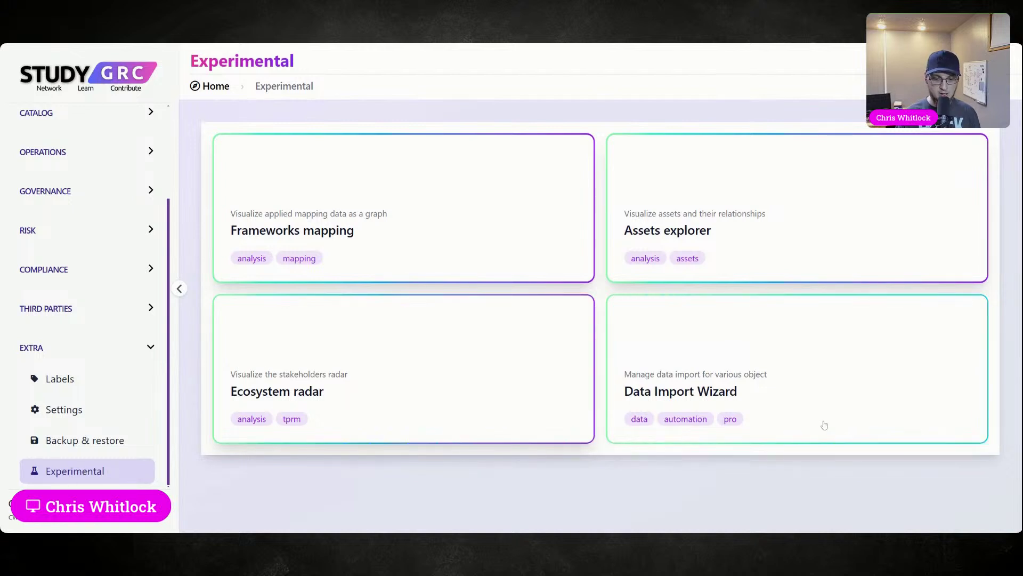
click(724, 380)
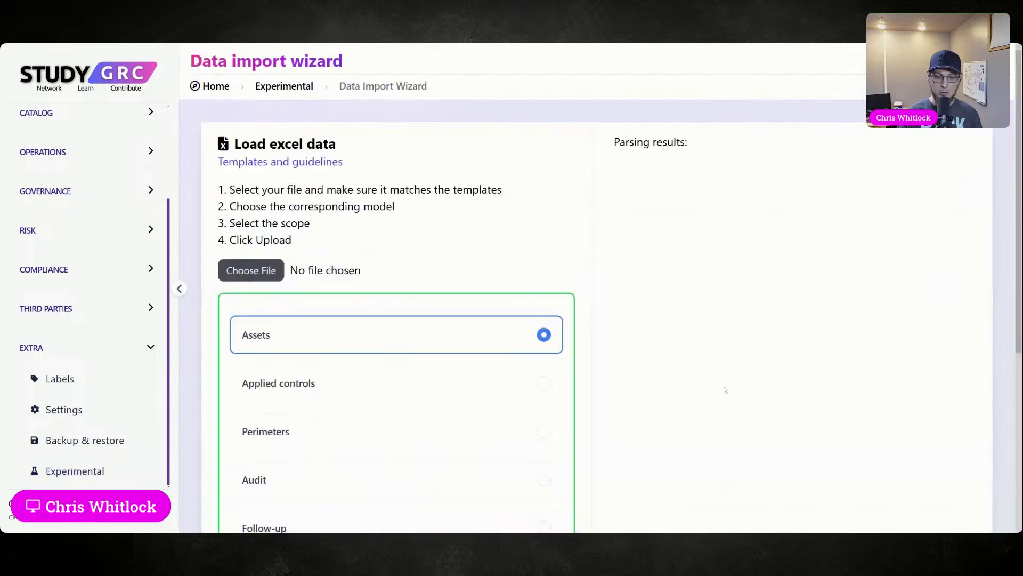
- Review the Data Import Wizard's file selection, model choices, and fallback domain, perimeter and framework options
scroll(398, 301, down, 2)
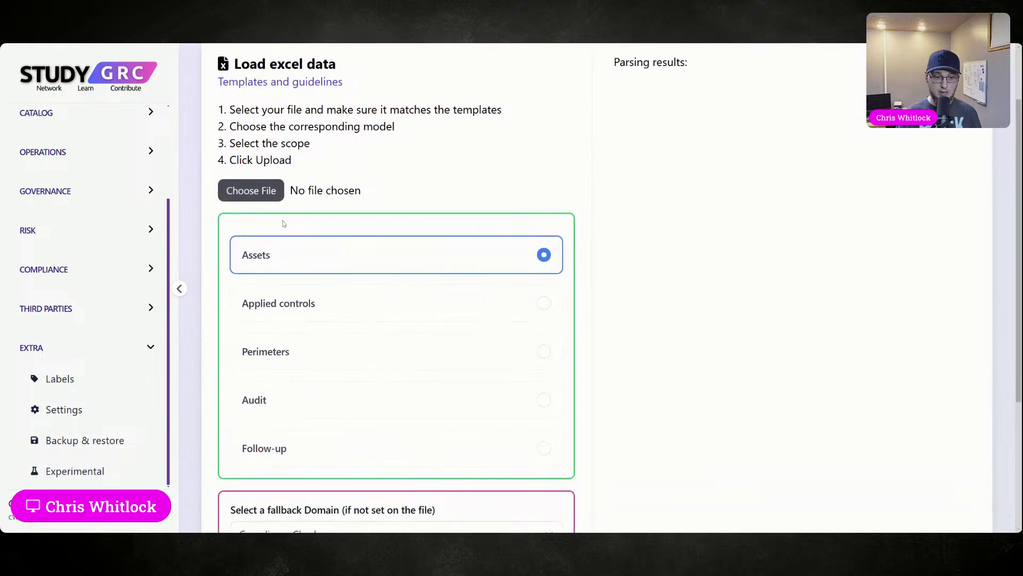
click(271, 196)
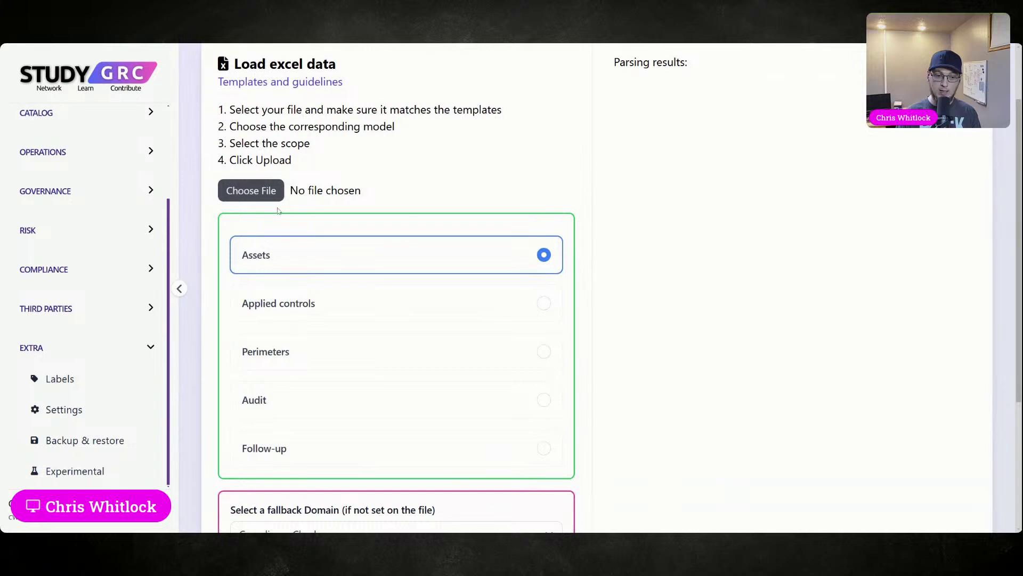
scroll(319, 214, down, 2)
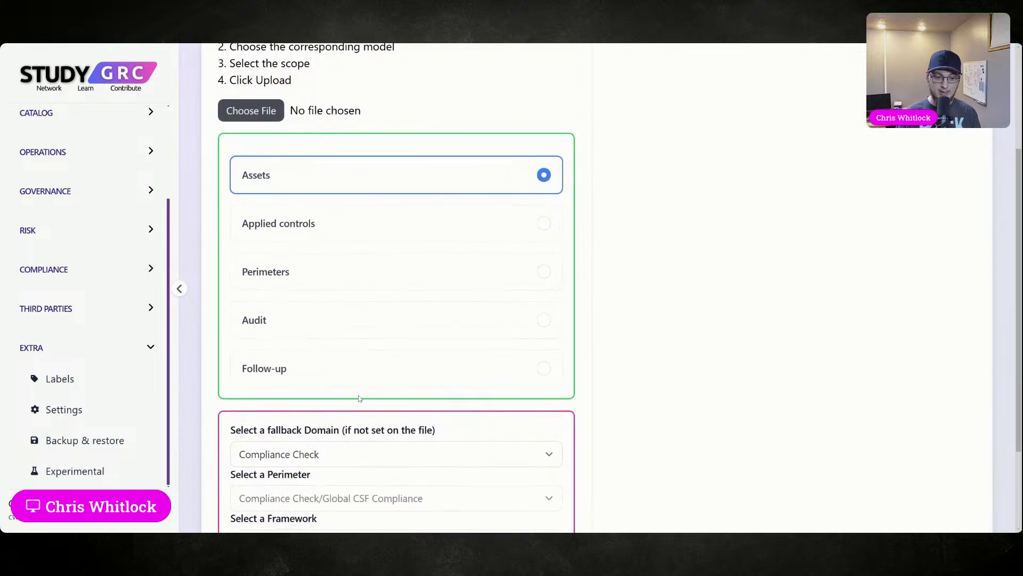
scroll(360, 398, down, 3)
- Return to the beginning of the navigation list and expand the Governance section
scroll(317, 353, up, 5)
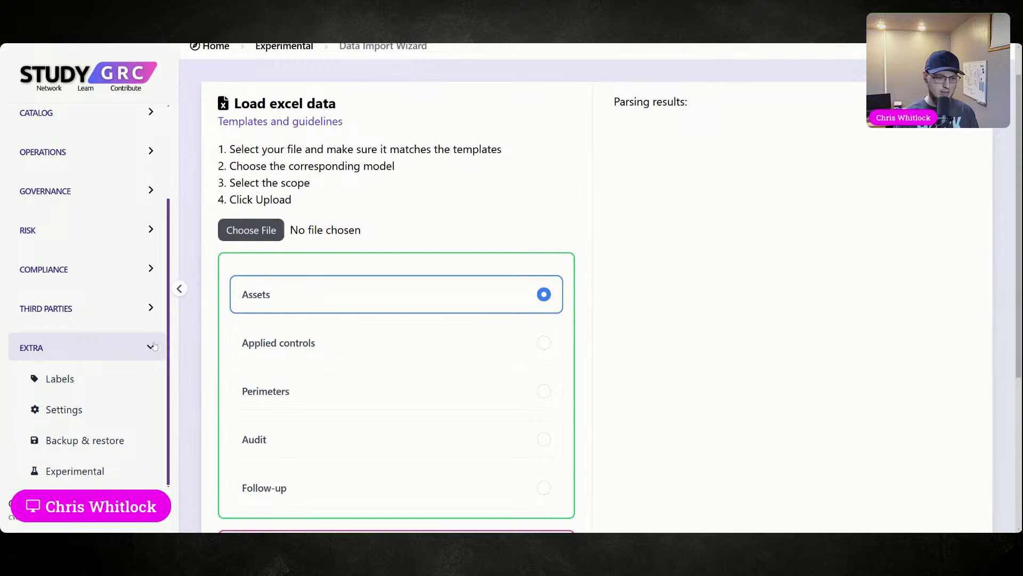
scroll(119, 307, up, 3)
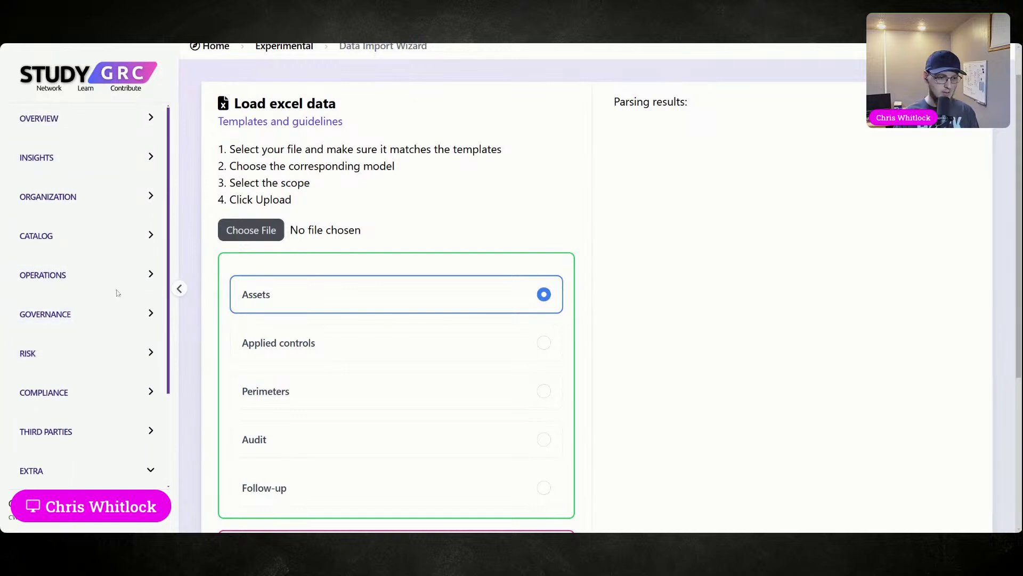
click(115, 314)
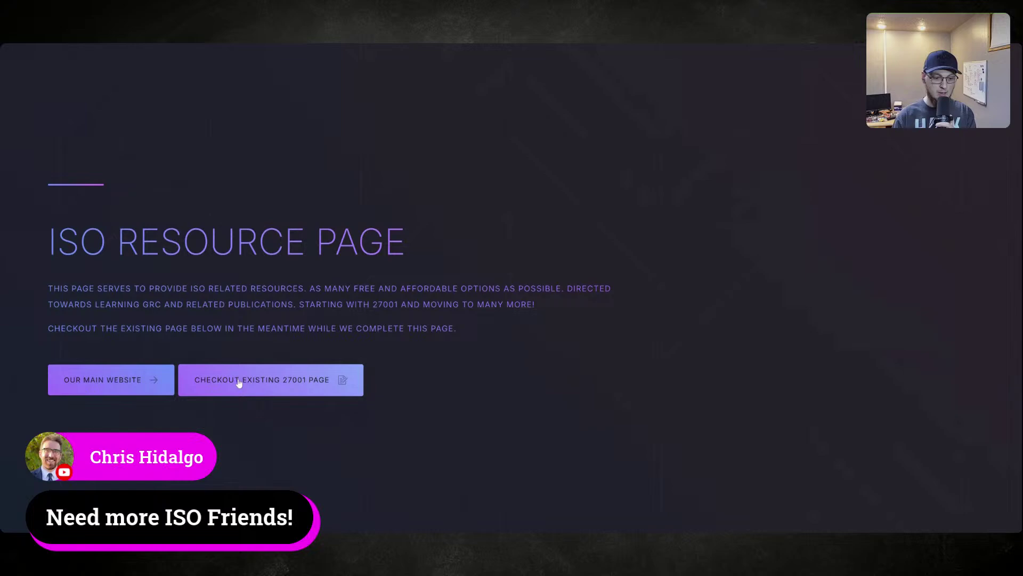
- Open the existing 27001 page from the ISO resource page and skim the ISO 27001 Beginners Guide through its Revision Log
click(358, 389)
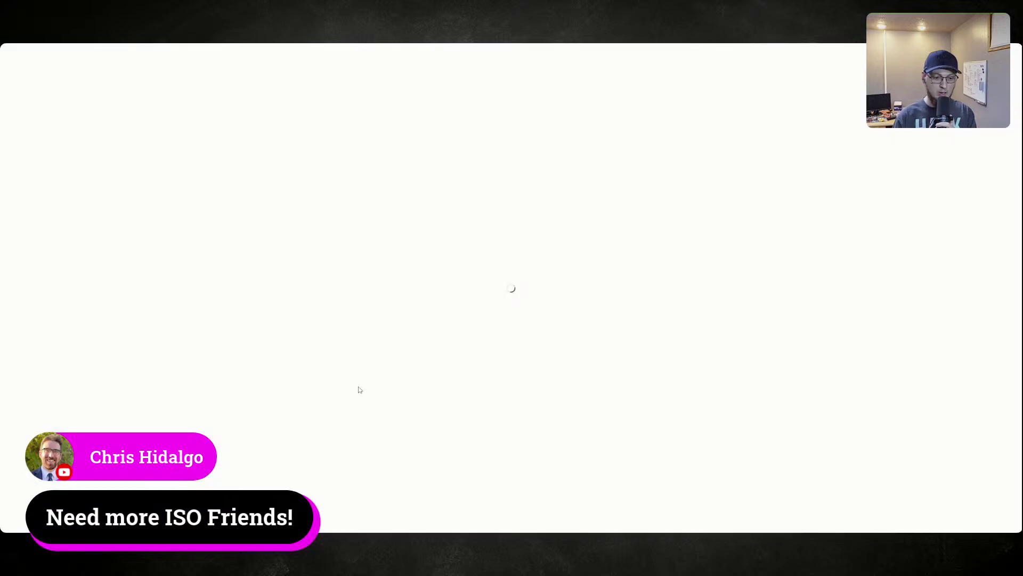
scroll(404, 349, down, 20)
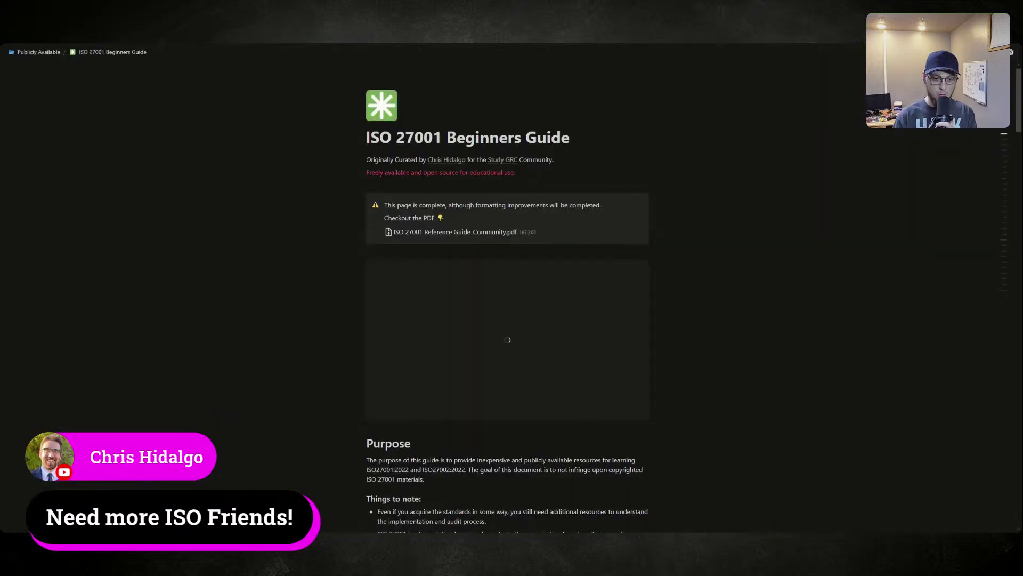
scroll(503, 296, down, 20)
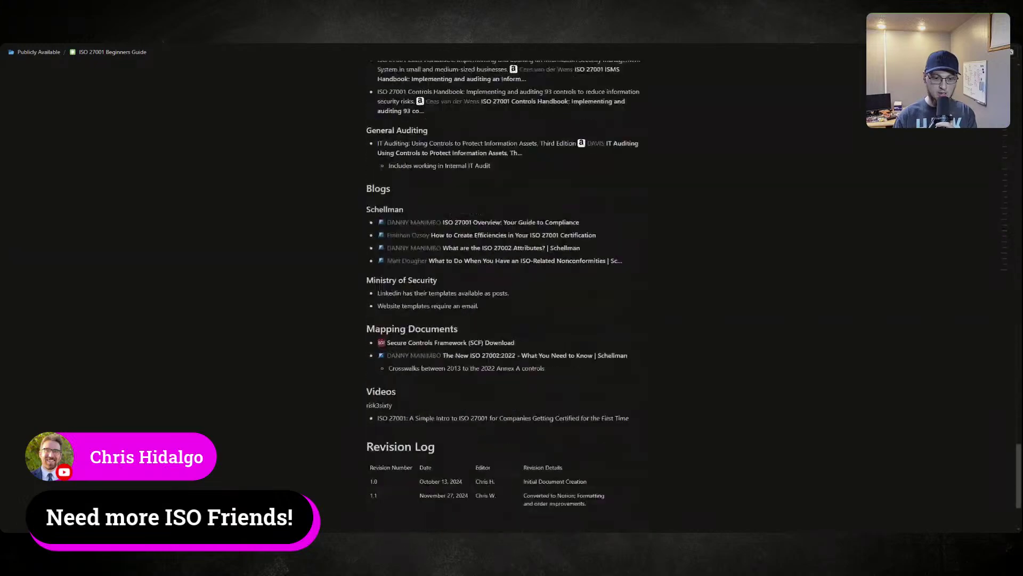
scroll(506, 296, up, 20)
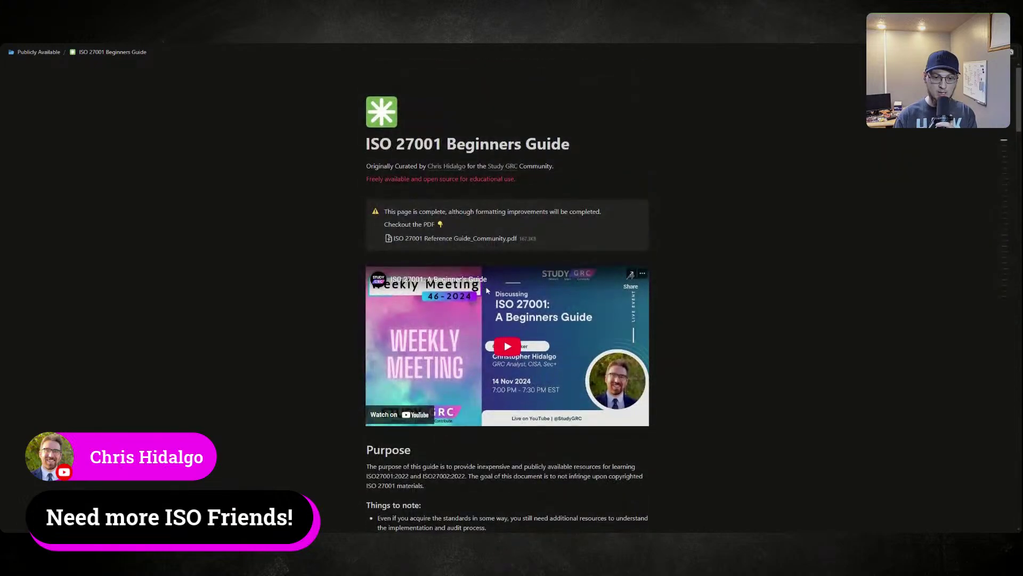
scroll(507, 296, down, 5)
scroll(506, 296, up, 5)
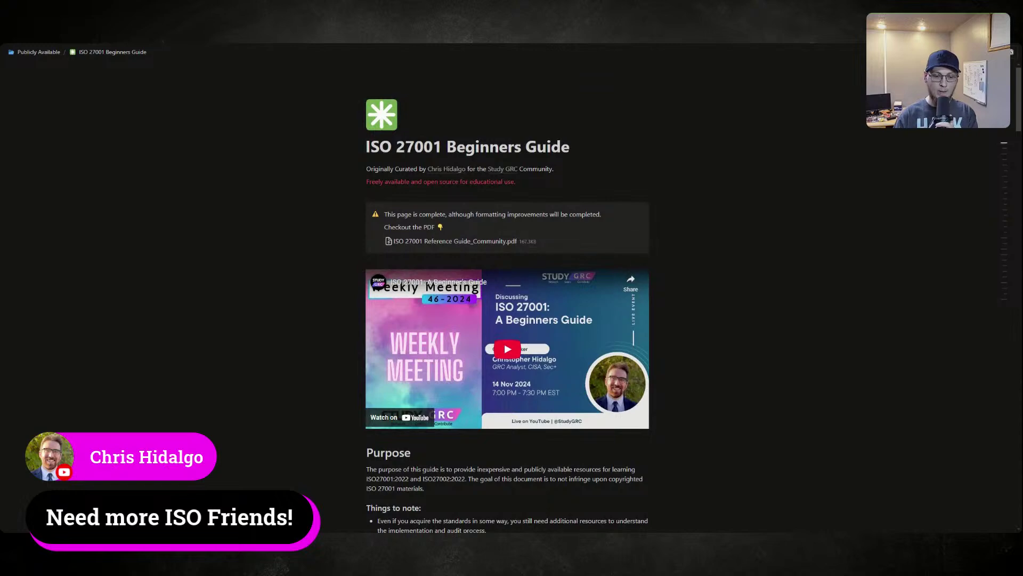
- Review the guide's ISMS Core Clauses with their required documentation and its Reference List
scroll(501, 256, down, 8)
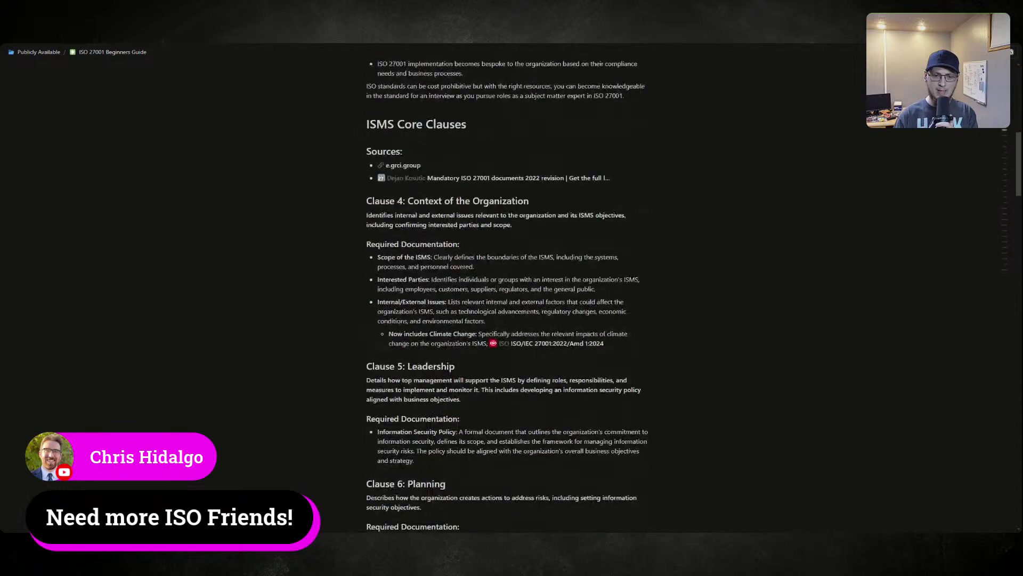
scroll(507, 293, down, 1)
scroll(506, 293, down, 15)
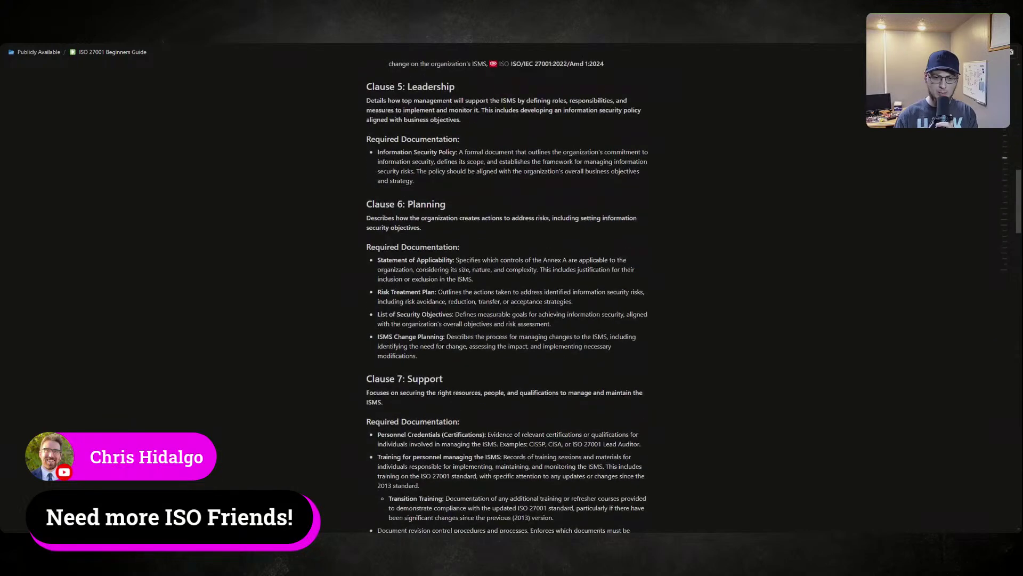
scroll(488, 352, down, 10)
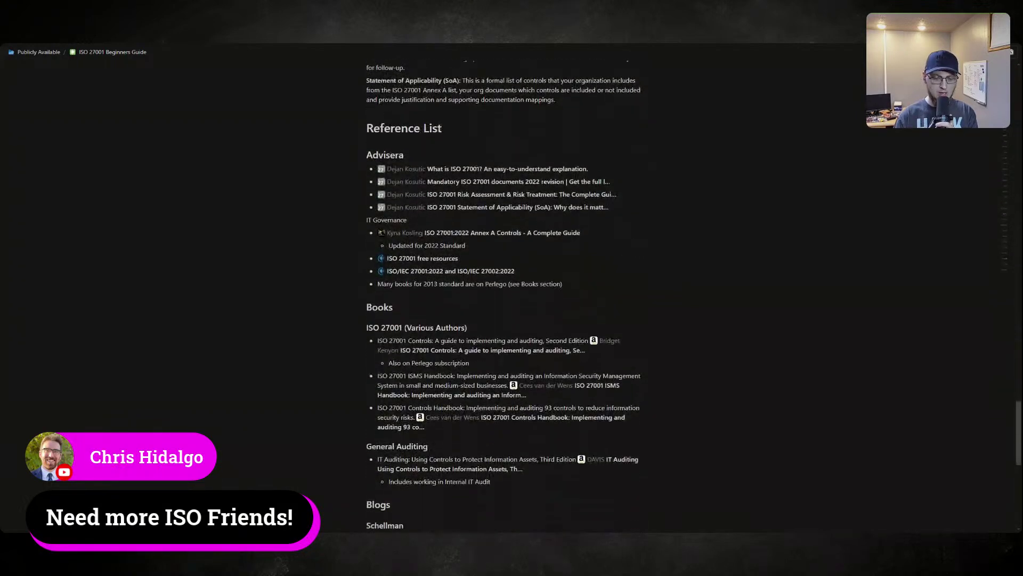
mouse_move(488, 351)
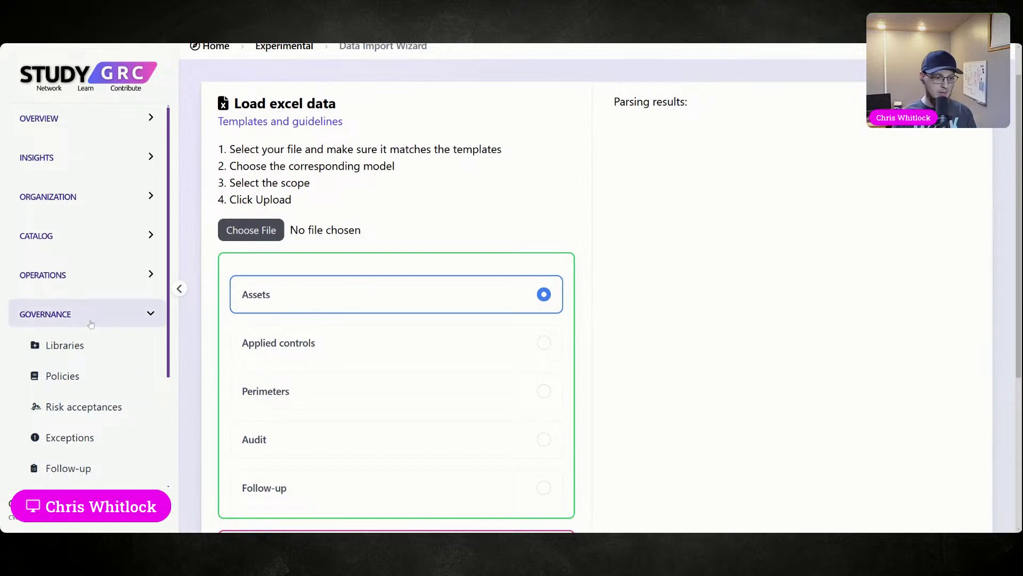
- Switch back to the GRC platform and open the Initial CSF Compliance Check from the Compliance section's audits
scroll(128, 341, down, 3)
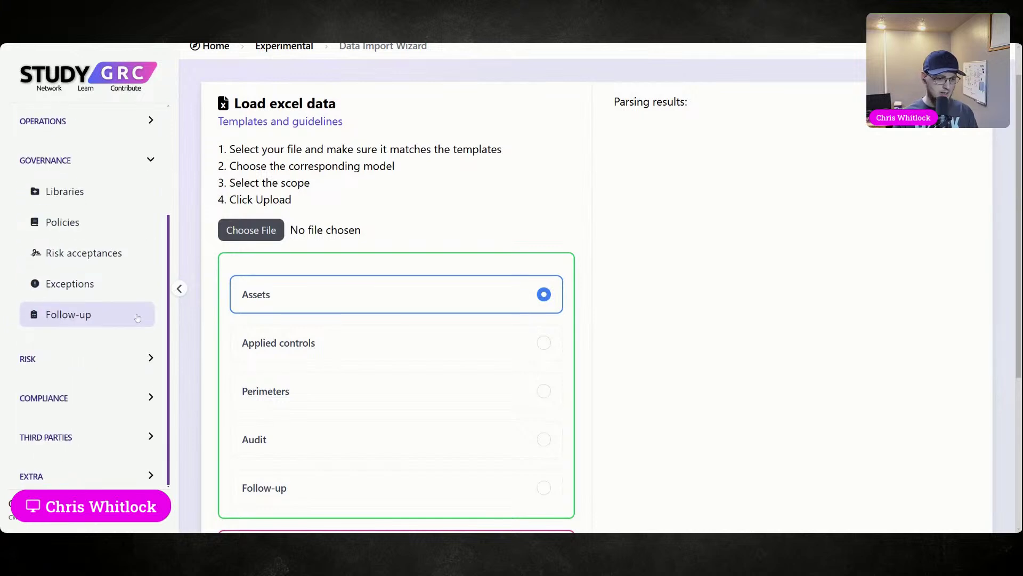
click(106, 398)
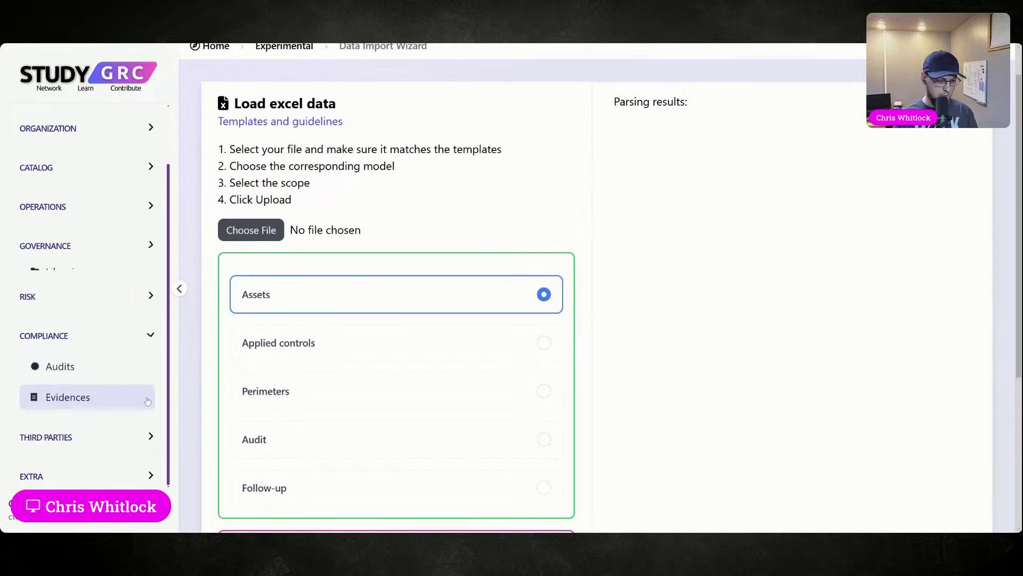
click(94, 363)
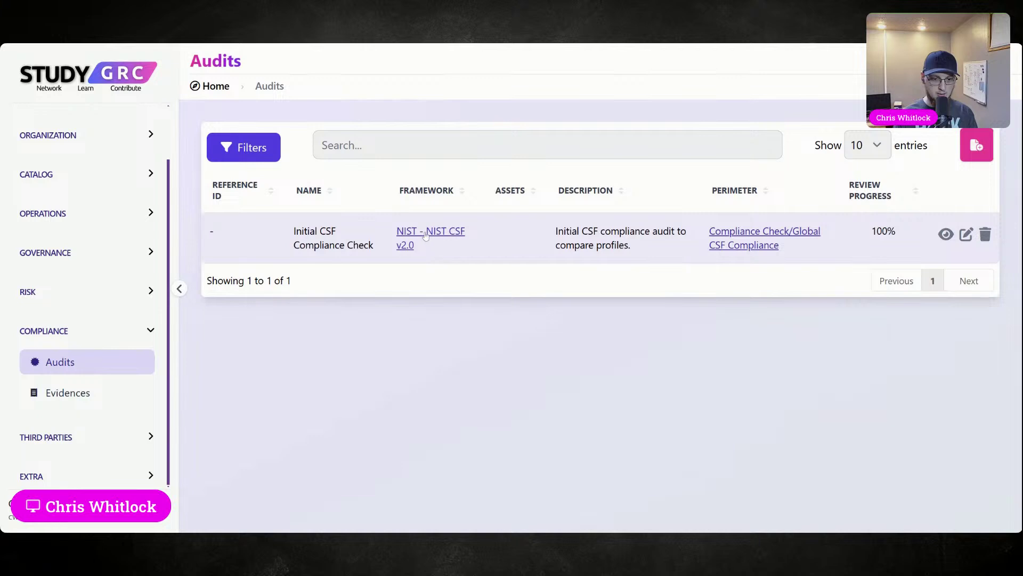
click(429, 238)
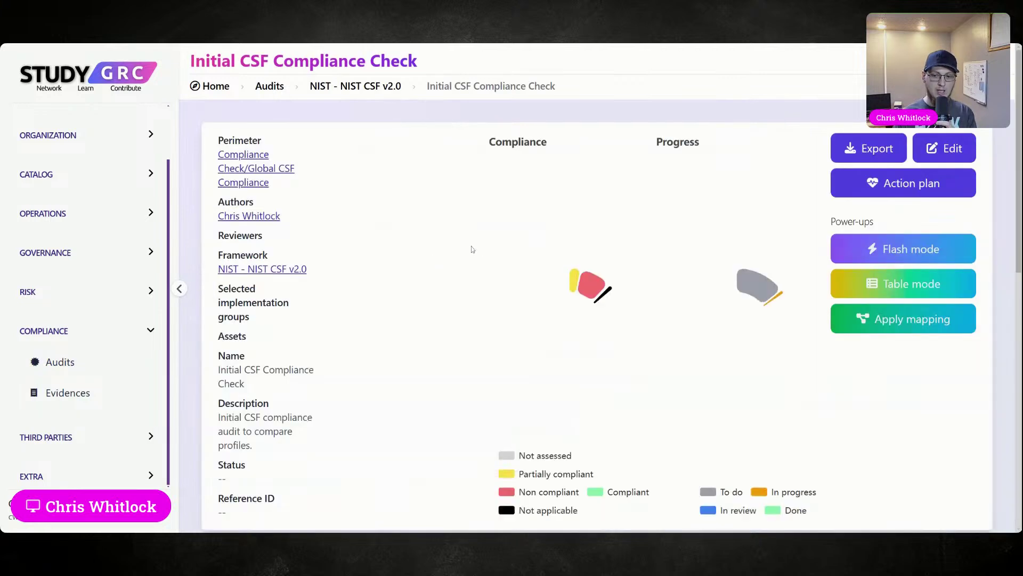
- Collapse the navigation sidebar and look over the audit's associated requirements and their status filters
scroll(575, 262, down, 3)
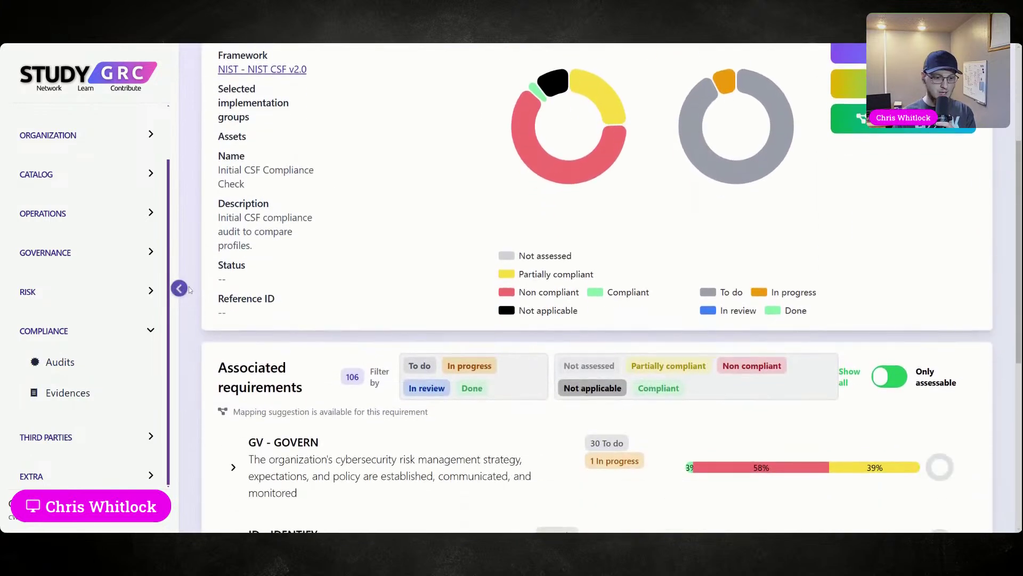
click(178, 289)
scroll(401, 377, down, 2)
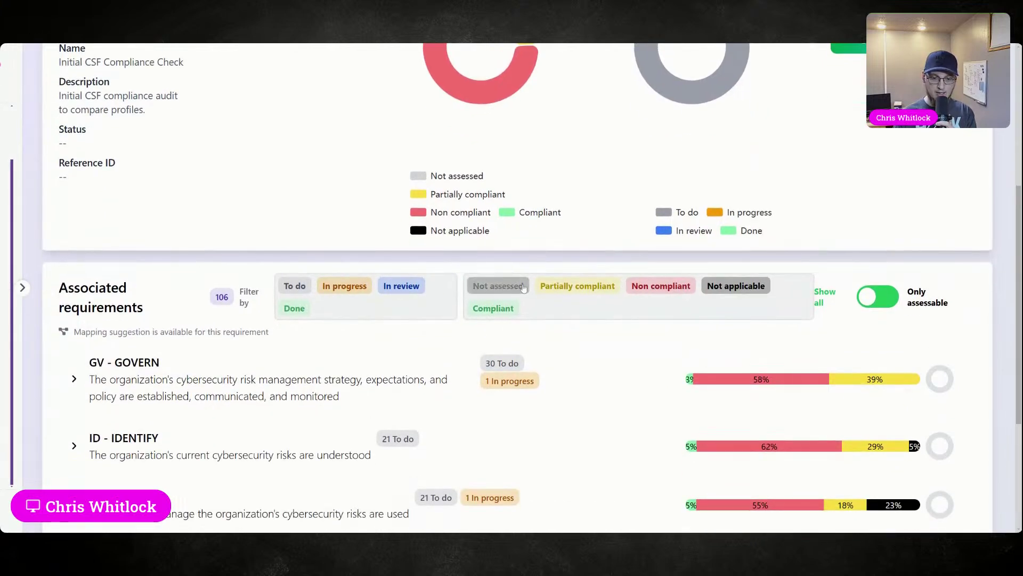
- Examine the audit's Compliance chart, checking the counts for the non compliant and partially compliant segments
scroll(506, 255, up, 4)
mouse_move(446, 224)
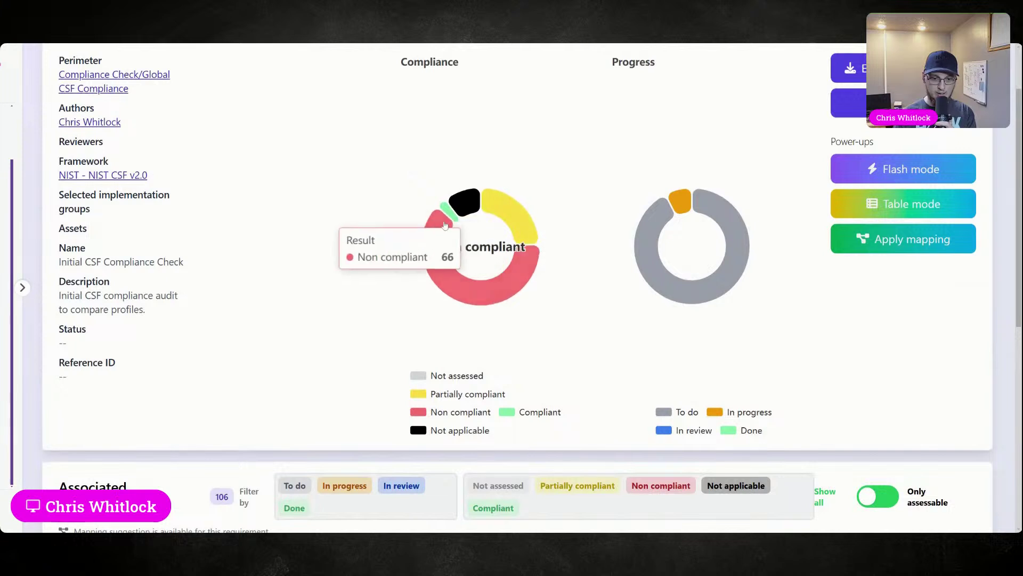
mouse_move(510, 221)
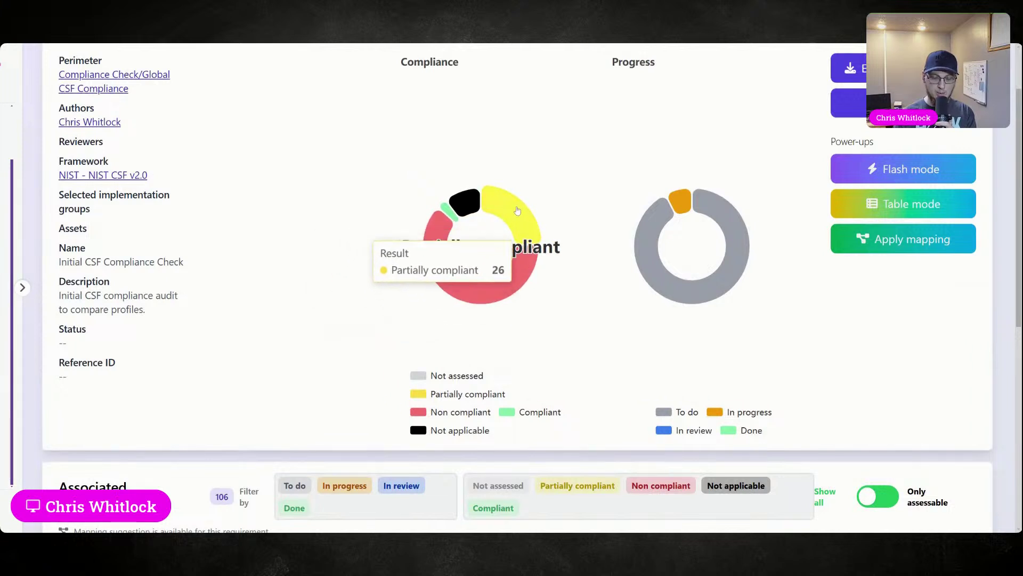
mouse_move(480, 298)
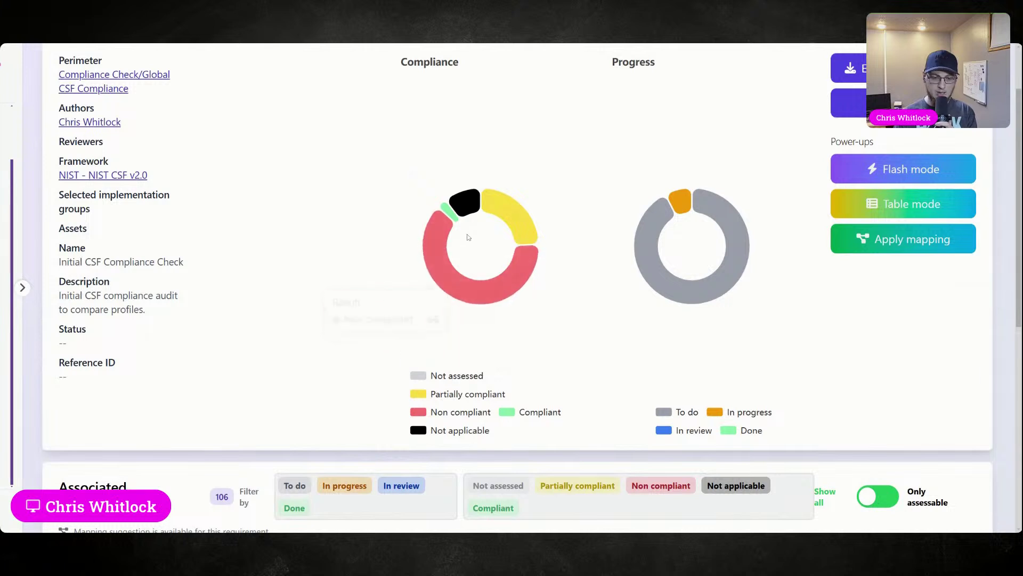
mouse_move(447, 252)
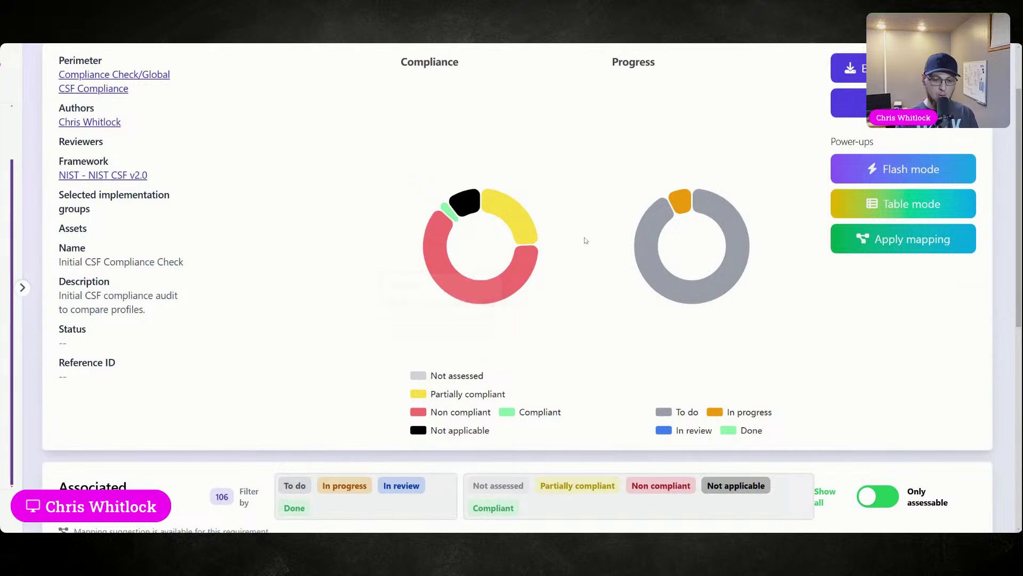
mouse_move(523, 238)
- Expand the GV - GOVERN requirements and the GV.RM - Risk Management Strategy category within them
scroll(533, 346, down, 5)
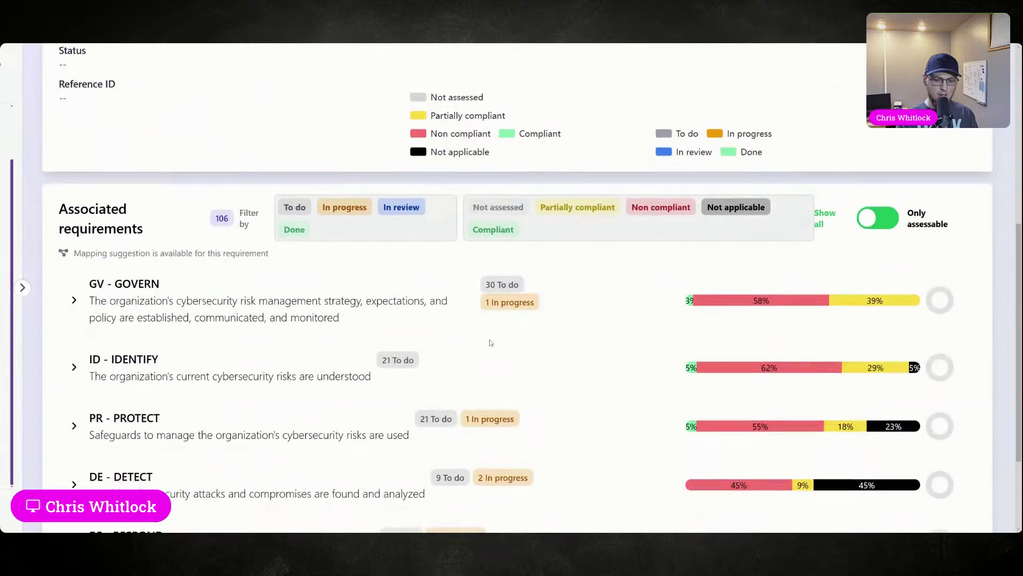
click(80, 308)
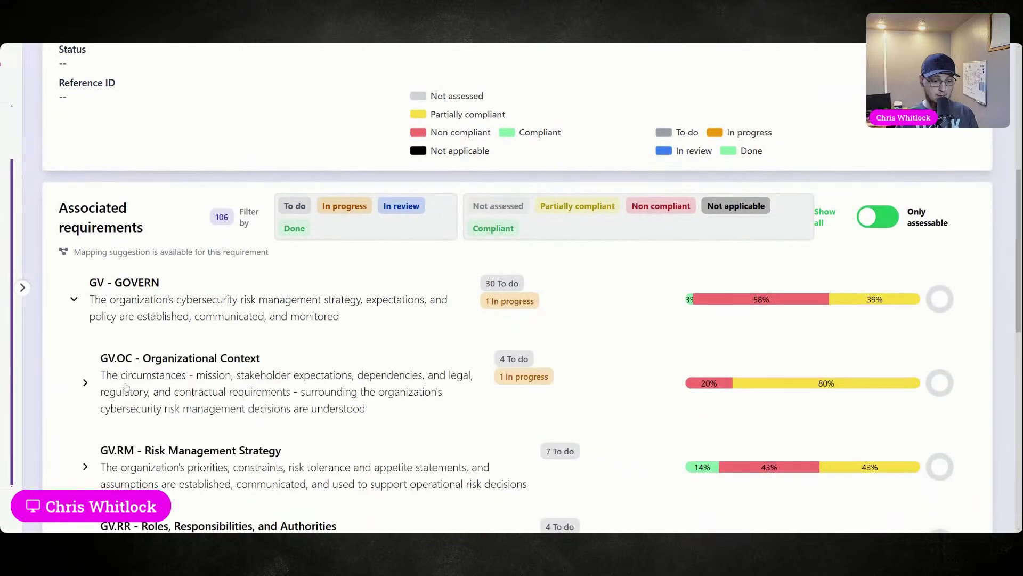
scroll(184, 444, down, 1)
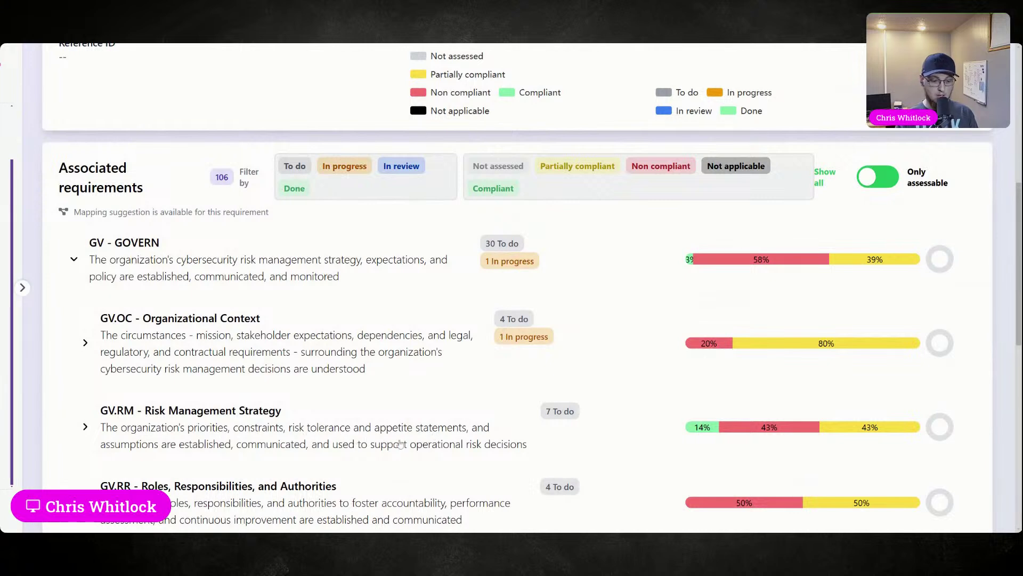
click(85, 426)
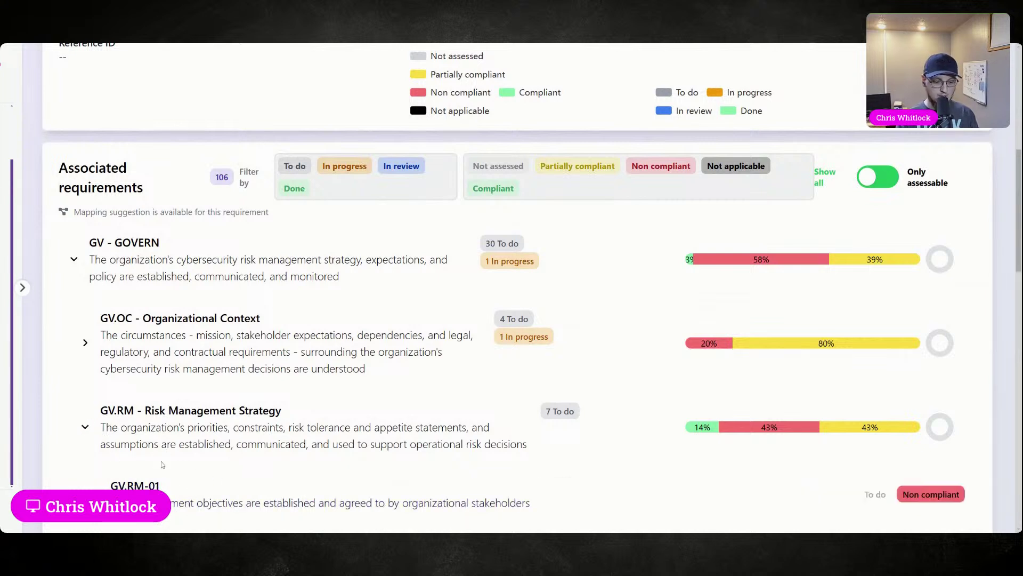
- Collapse GV.RM, briefly check GV.OC - Organizational Context, collapse GV - GOVERN, and return to the audit's overview charts
click(86, 426)
click(86, 343)
click(85, 343)
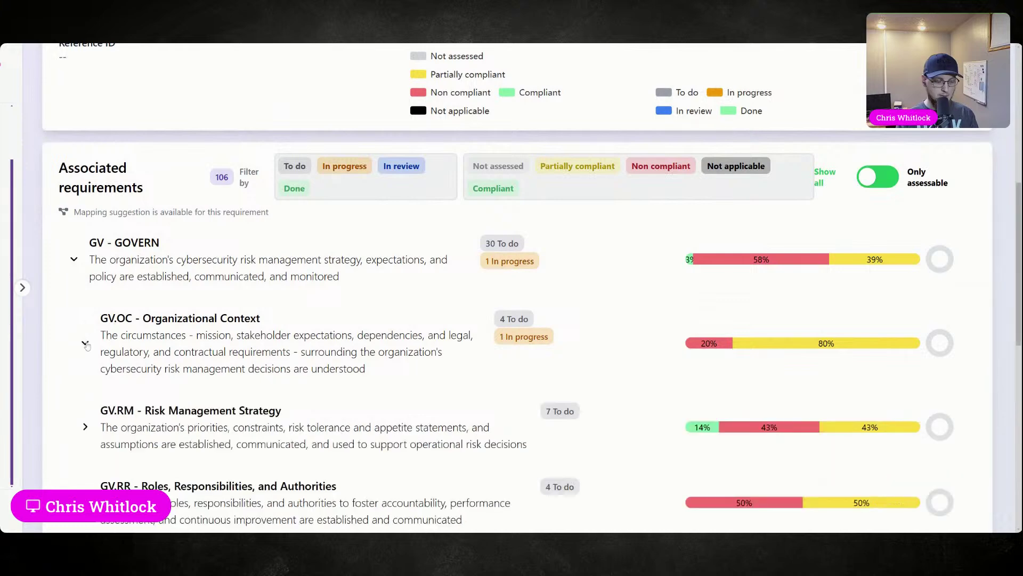
click(73, 259)
scroll(166, 338, up, 5)
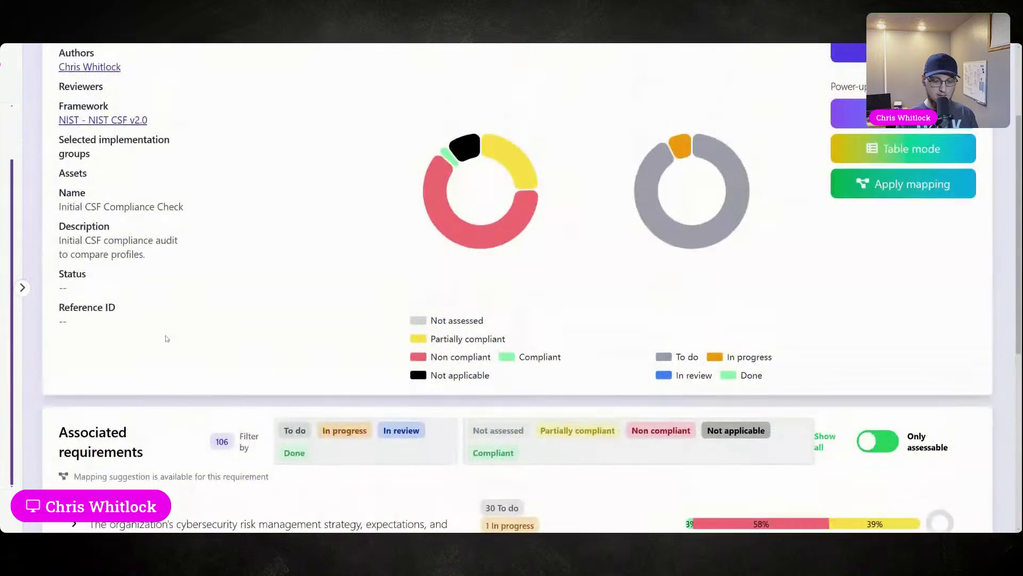
scroll(167, 338, up, 3)
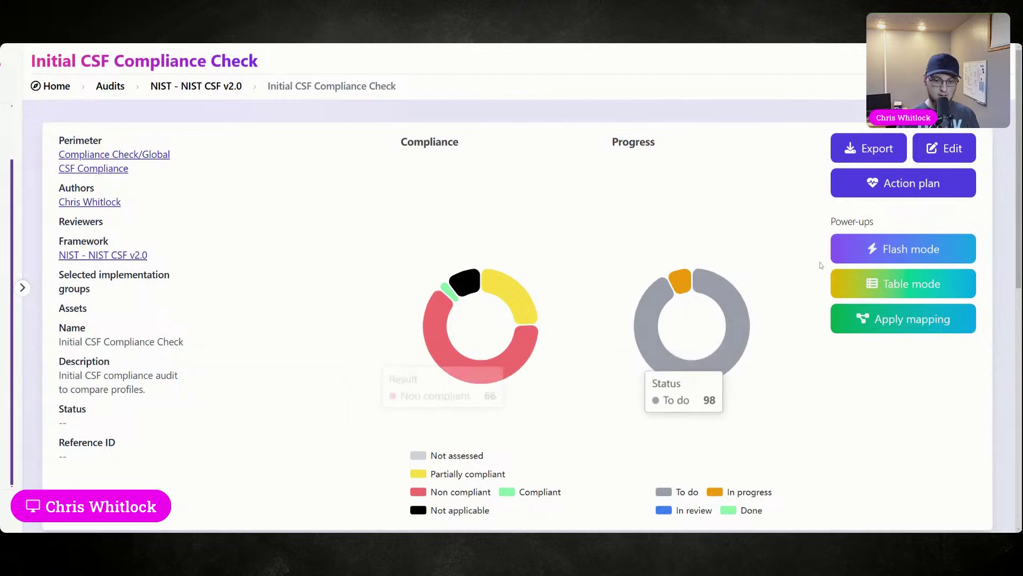
- Look over the audit's export options for the audit and the action plan, closing the list without exporting
scroll(794, 261, down, 3)
scroll(800, 254, up, 3)
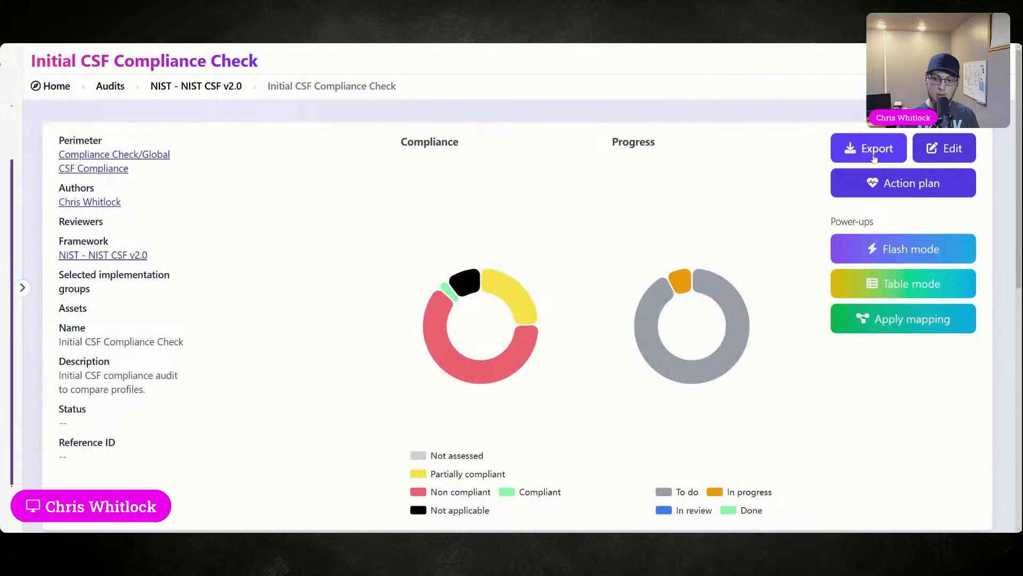
click(868, 149)
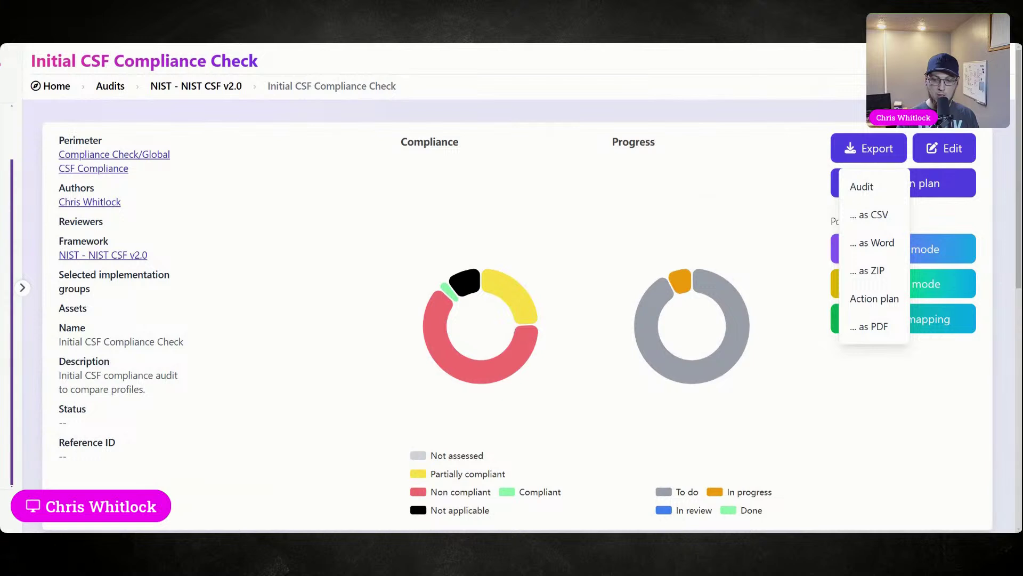
drag(850, 299, 900, 299)
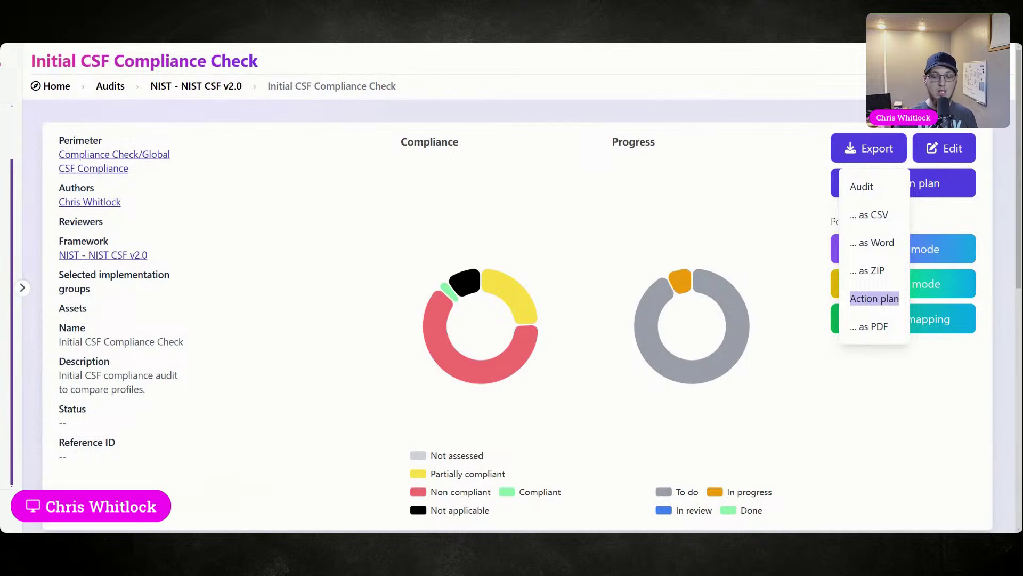
click(824, 273)
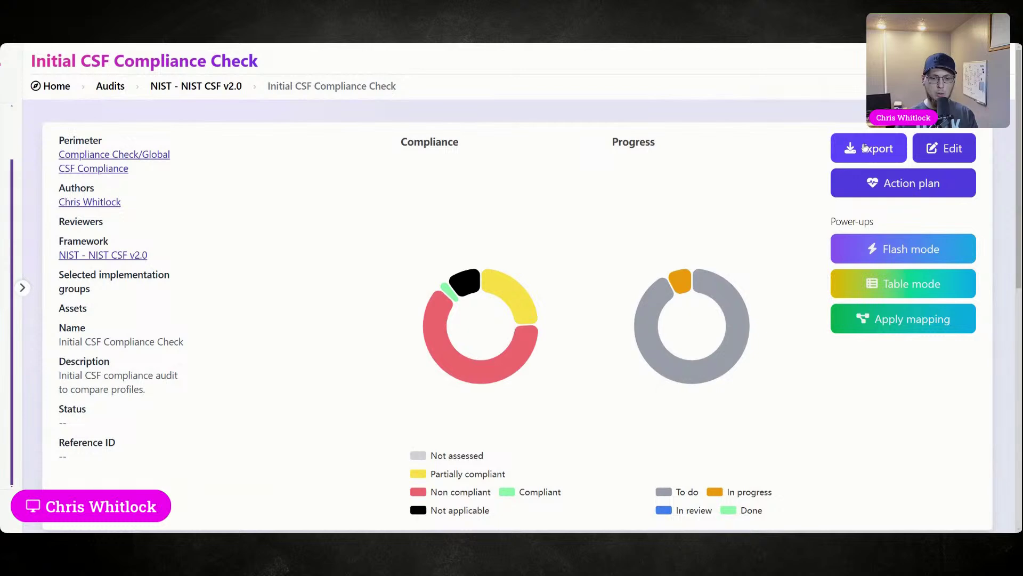
click(872, 148)
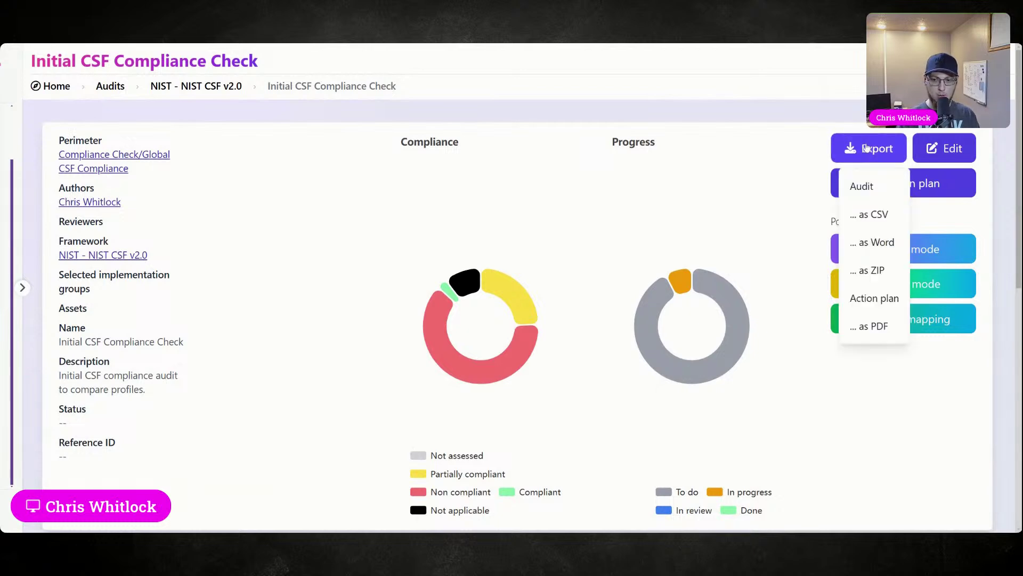
click(898, 414)
- Filter the associated requirements by result, switching off Non compliant, Not applicable and Compliant while keeping Partially compliant
scroll(628, 373, down, 3)
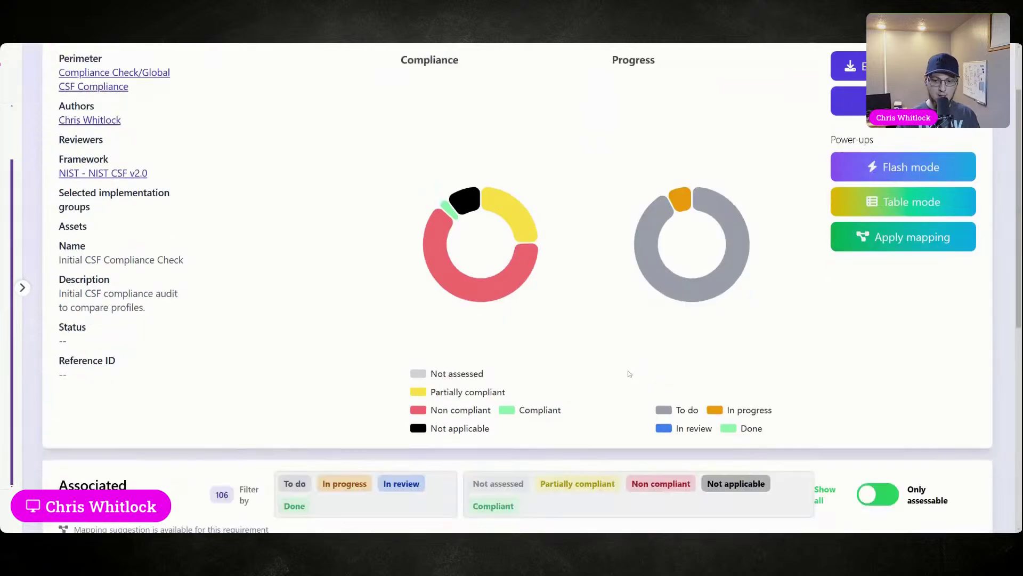
scroll(628, 386, down, 3)
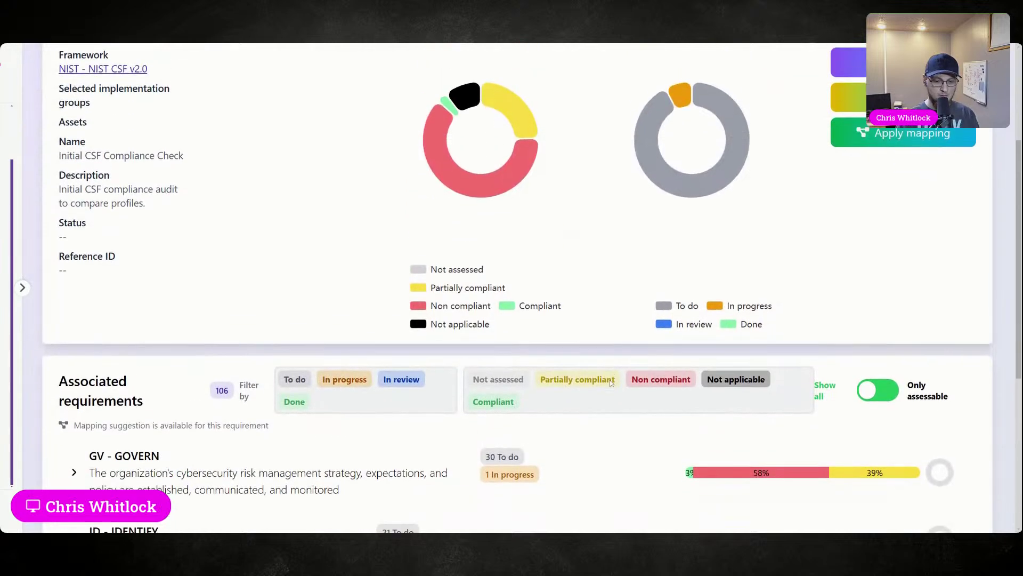
click(666, 251)
click(717, 251)
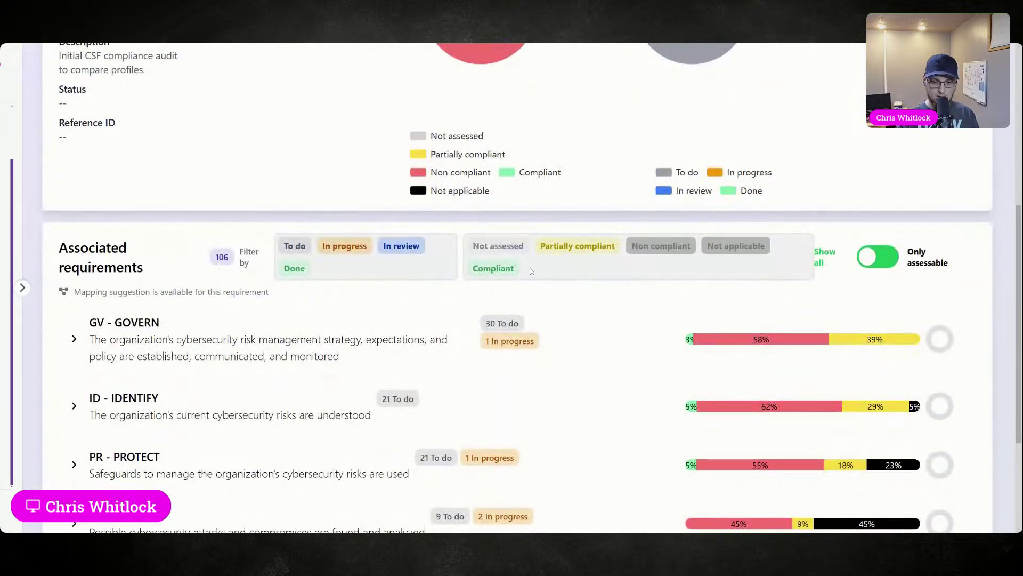
click(494, 270)
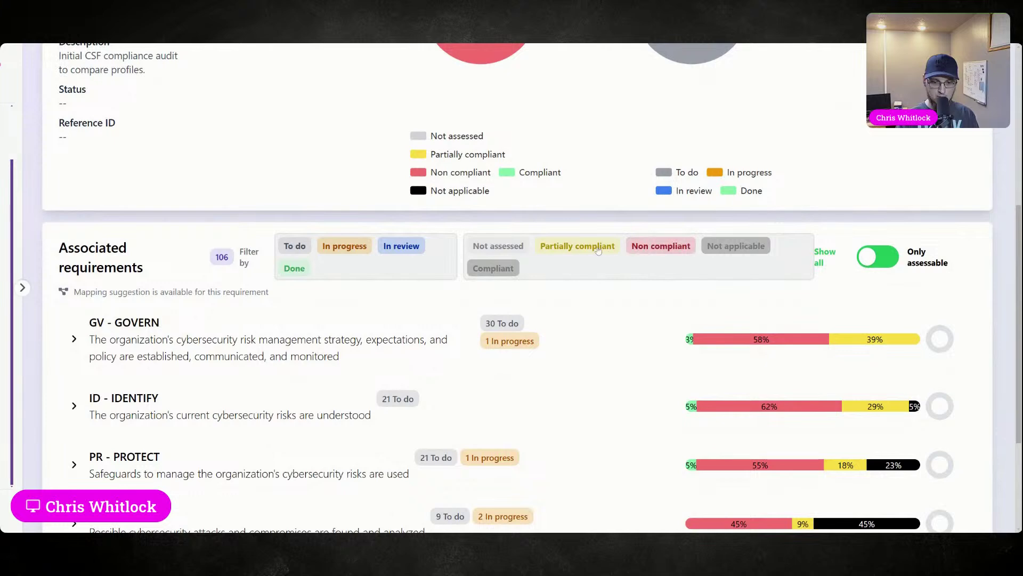
click(596, 250)
click(608, 443)
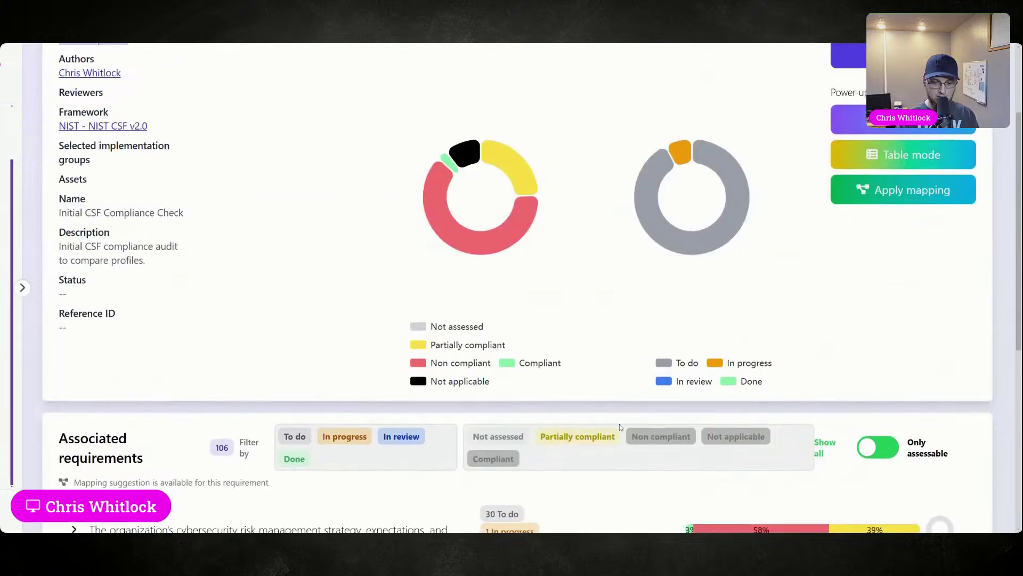
- Expand DE - DETECT, its DE.CM - Continuous Monitoring category and the DE.CM-03 requirement to show the examples
scroll(608, 376, down, 5)
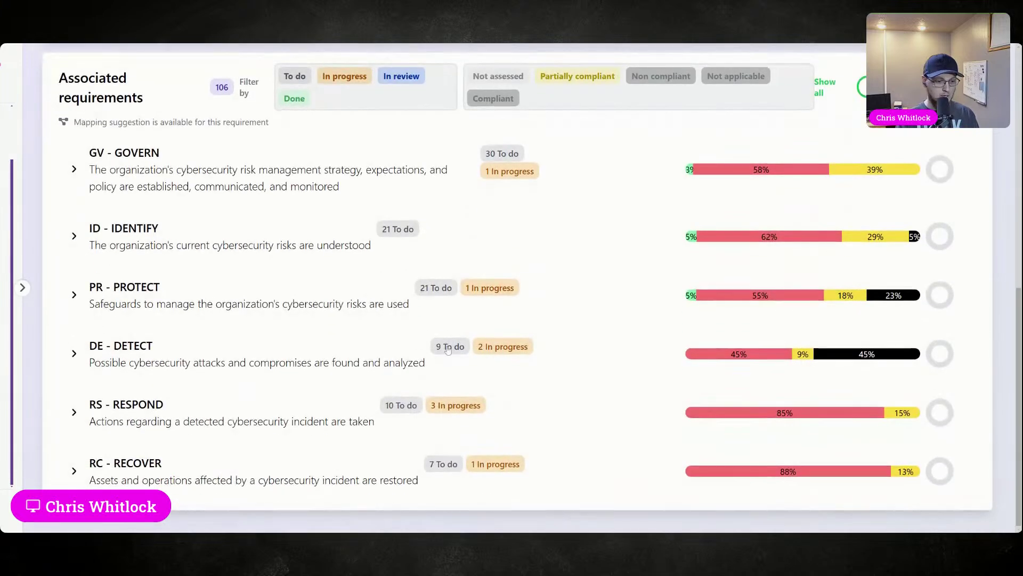
click(73, 358)
scroll(72, 361, down, 2)
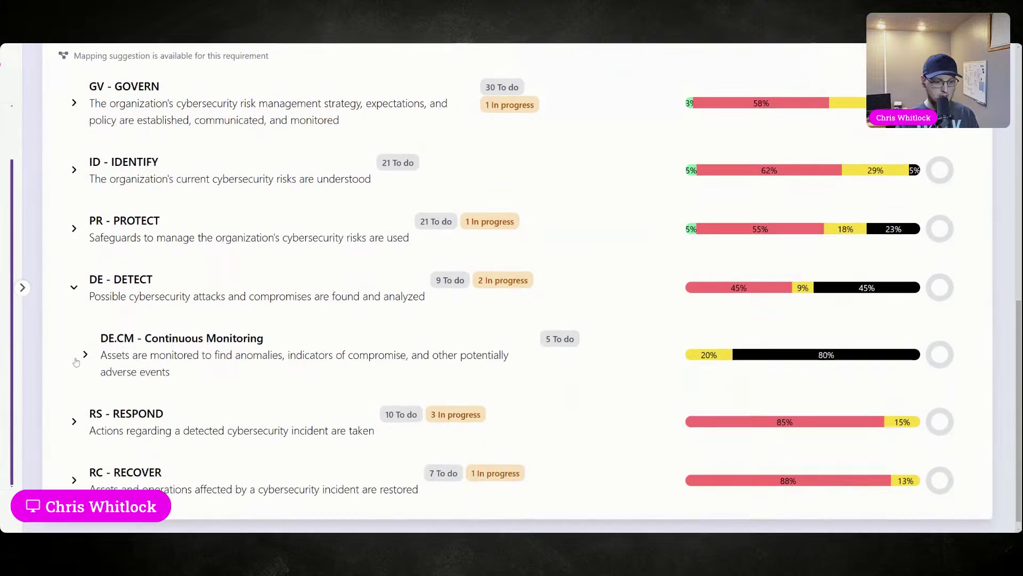
click(85, 347)
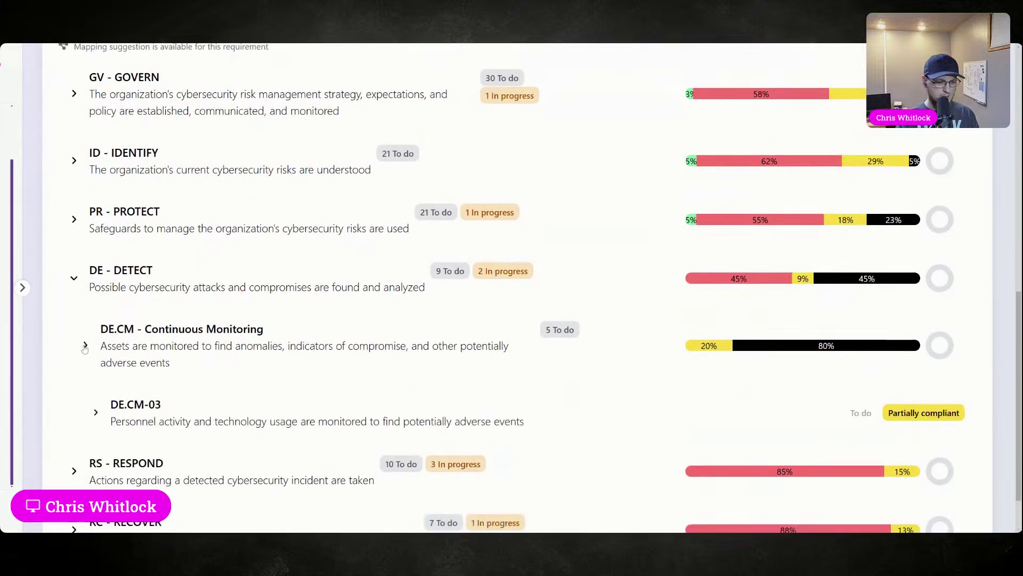
scroll(85, 347, down, 2)
click(94, 349)
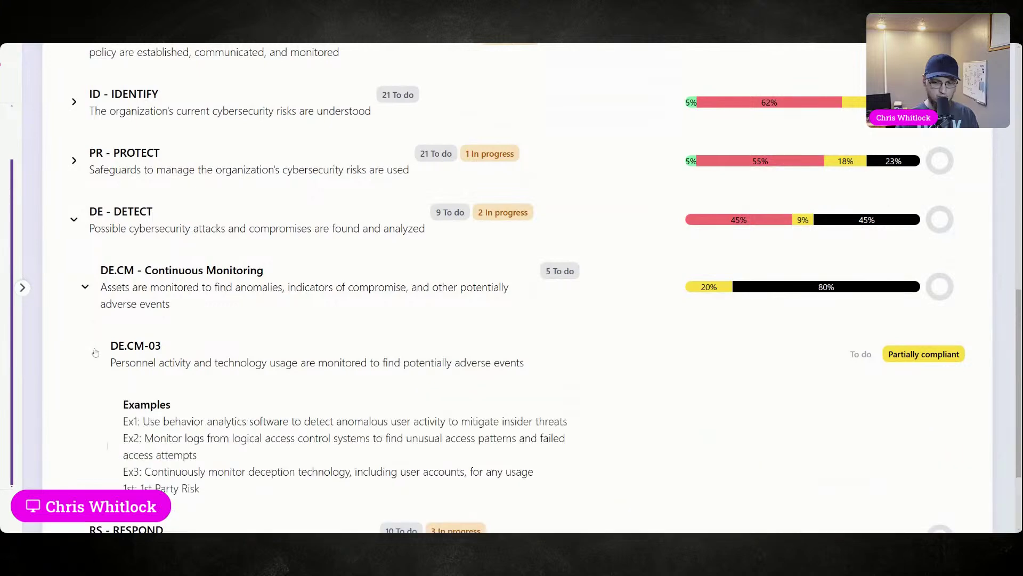
- Examine the DE.CM-03 examples, highlighting Ex3 on deception technology and Ex2 on monitoring access control logs
scroll(146, 358, down, 2)
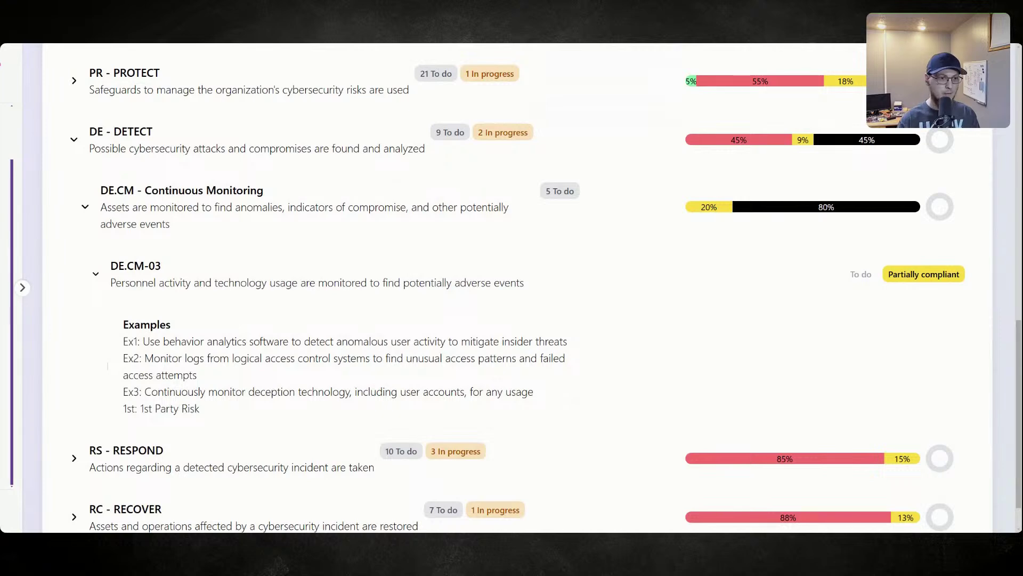
scroll(234, 303, down, 1)
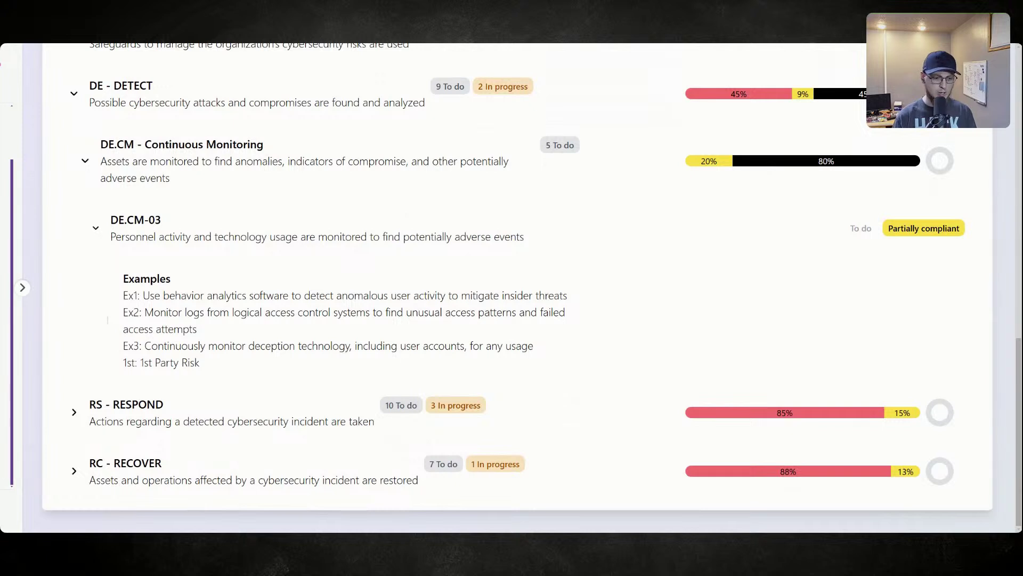
drag(265, 346, 319, 350)
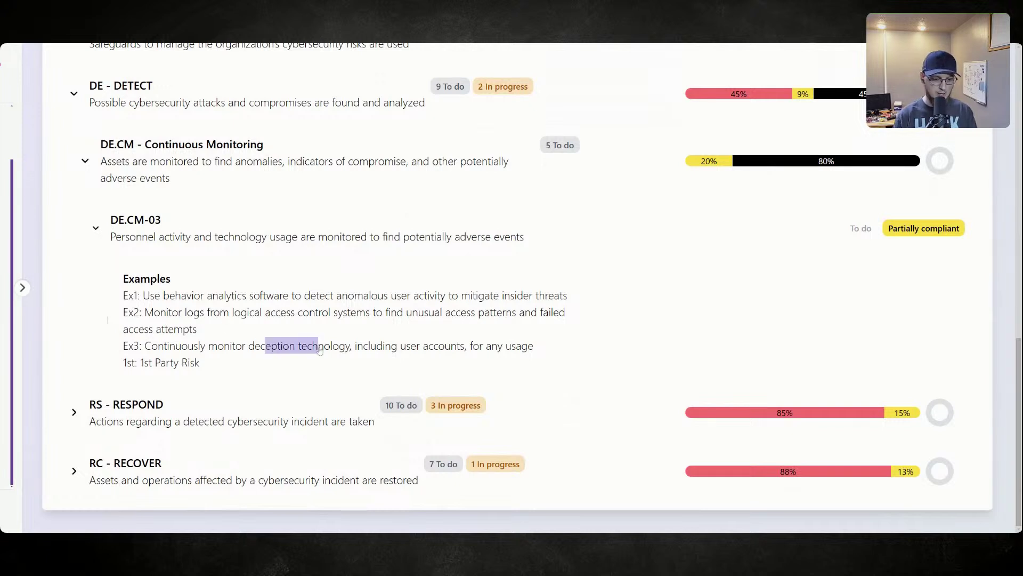
click(328, 372)
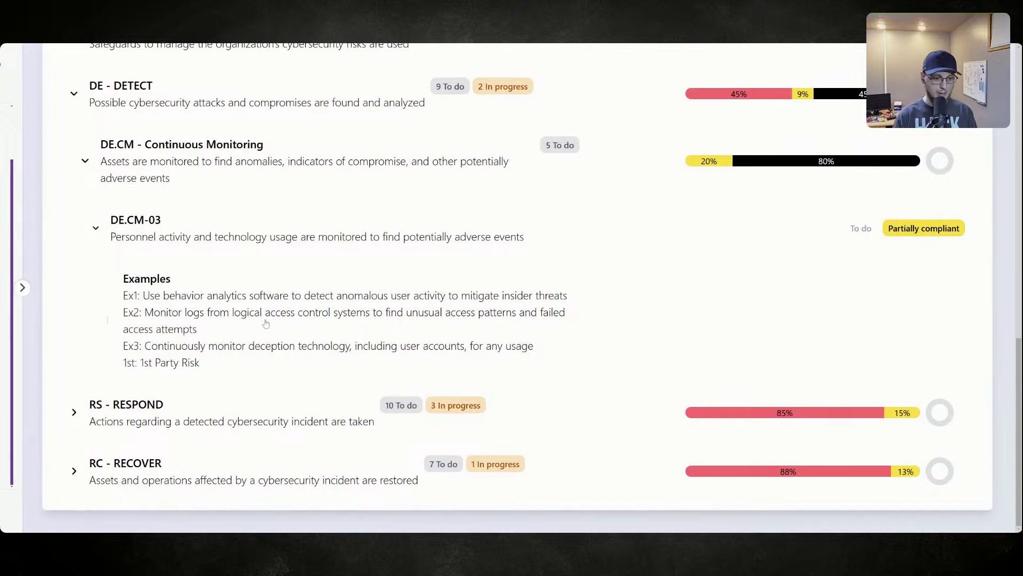
drag(146, 318, 213, 333)
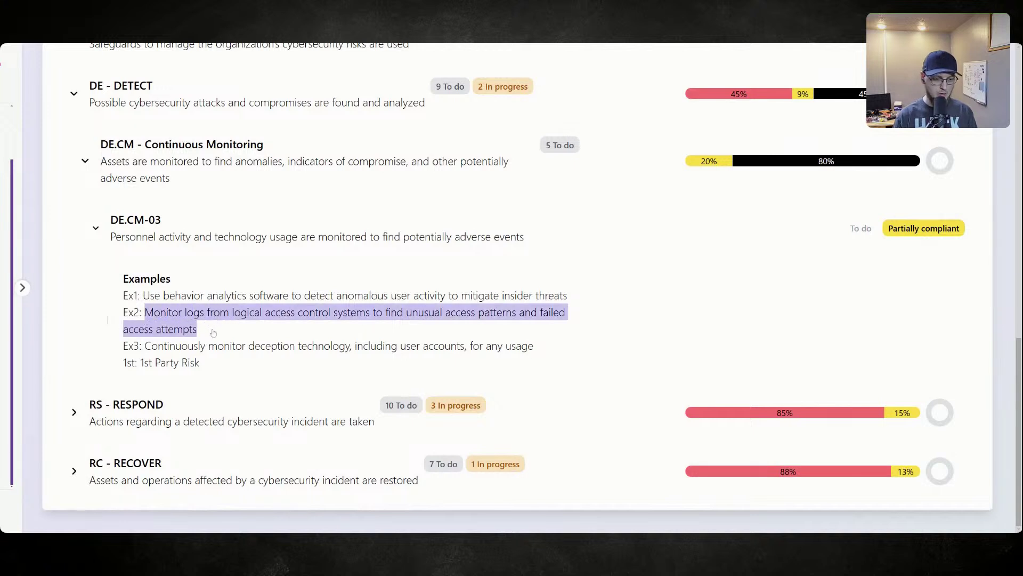
click(233, 385)
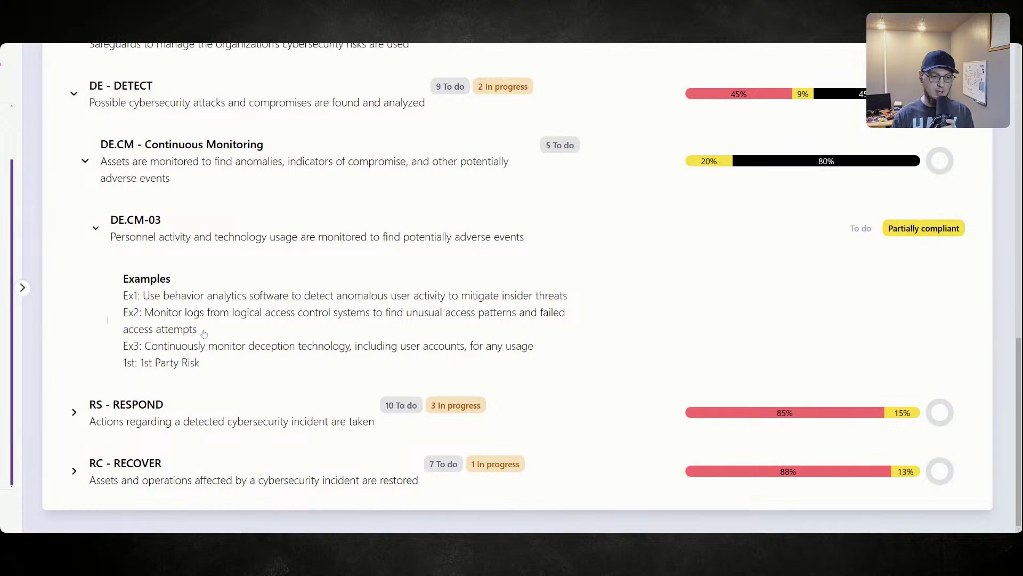
drag(198, 331, 146, 319)
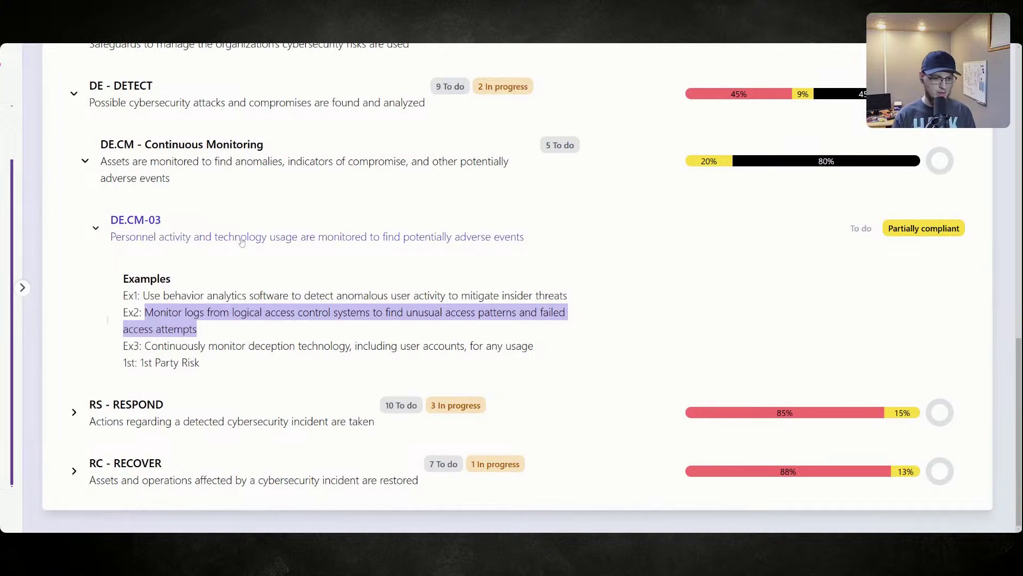
click(278, 387)
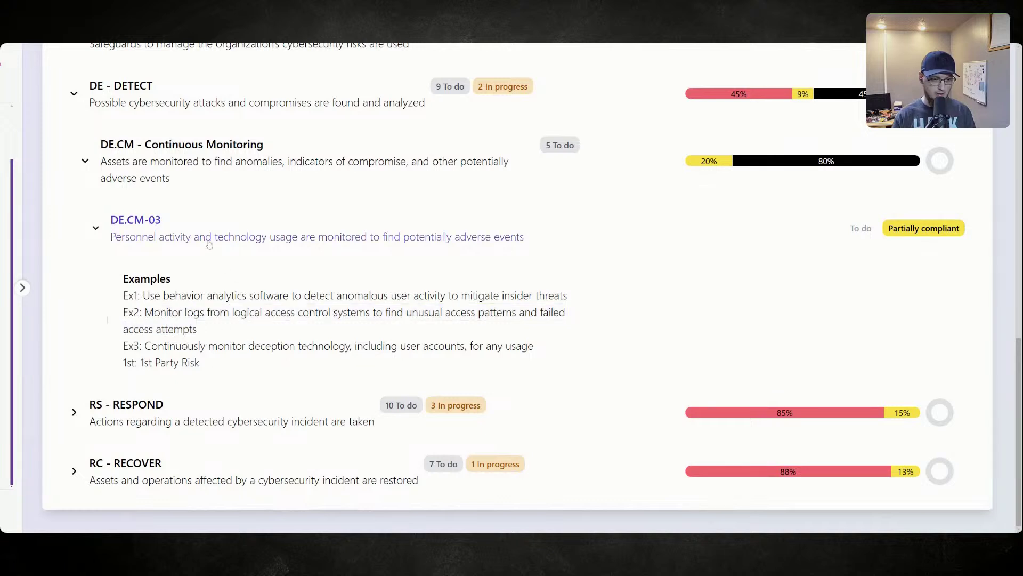
- Open the DE.CM-03 requirement, set its status to In progress, and review its statement about monitoring personnel activity
click(243, 238)
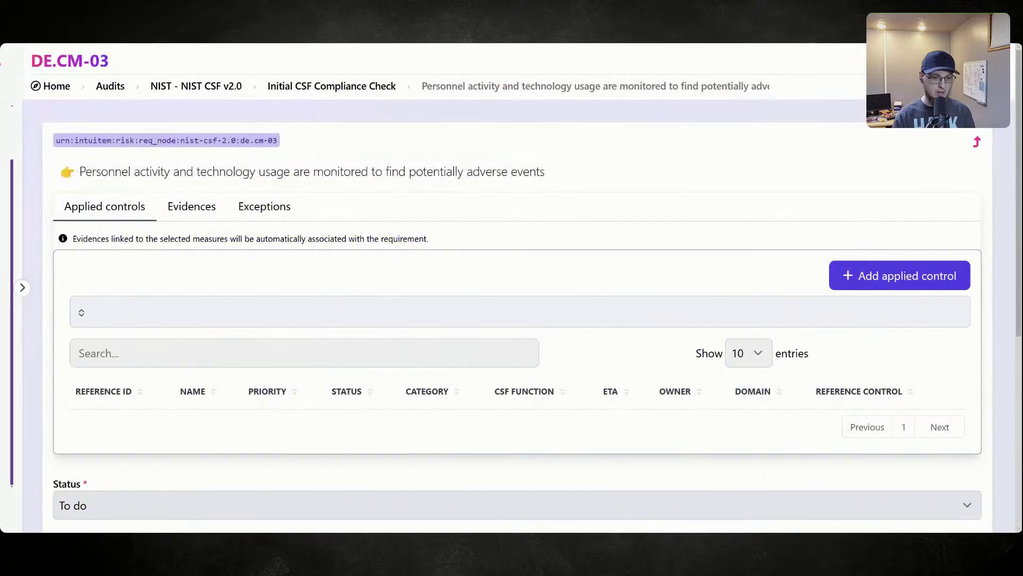
scroll(266, 285, down, 6)
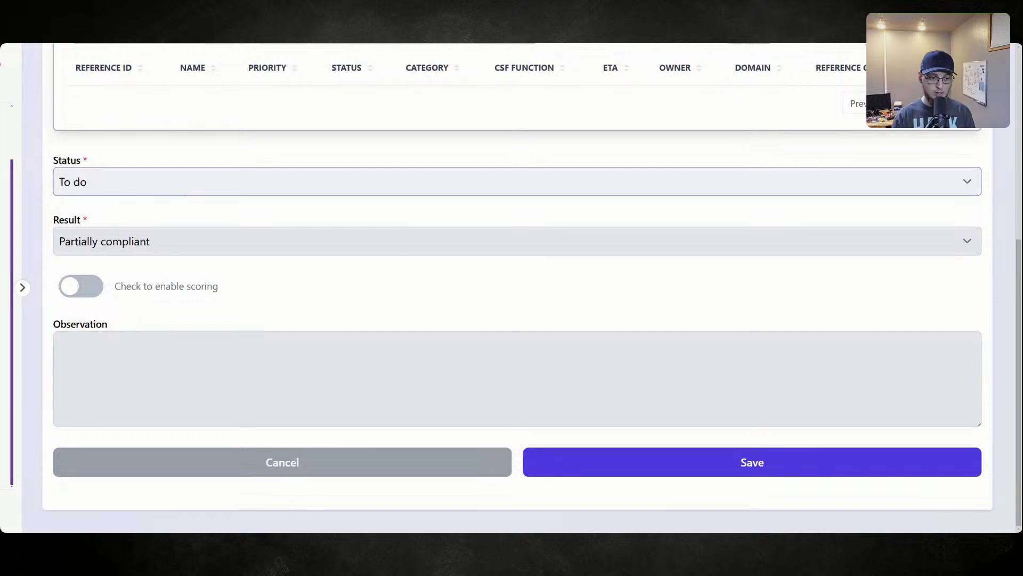
key(Down)
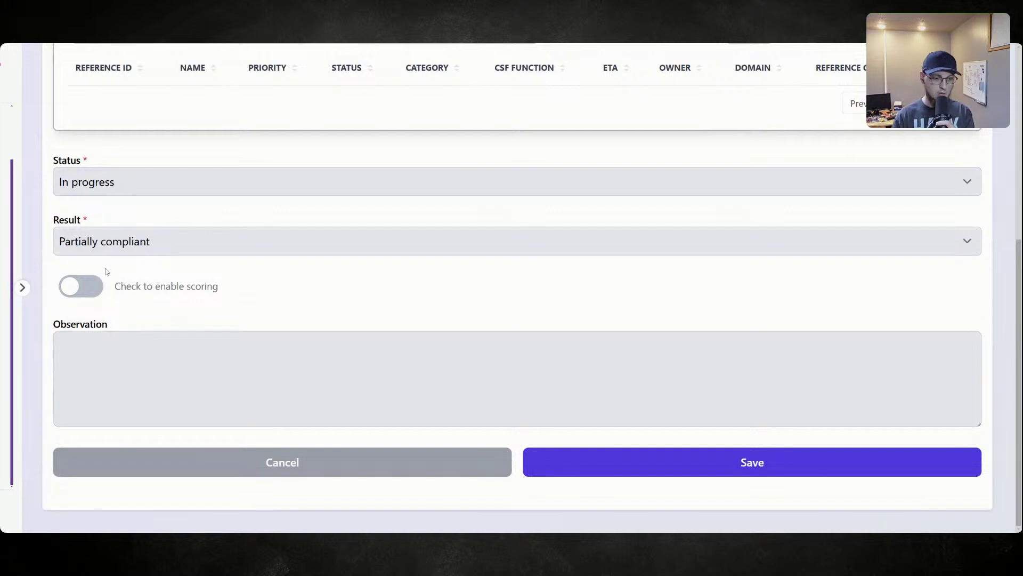
scroll(103, 270, up, 4)
scroll(131, 278, up, 2)
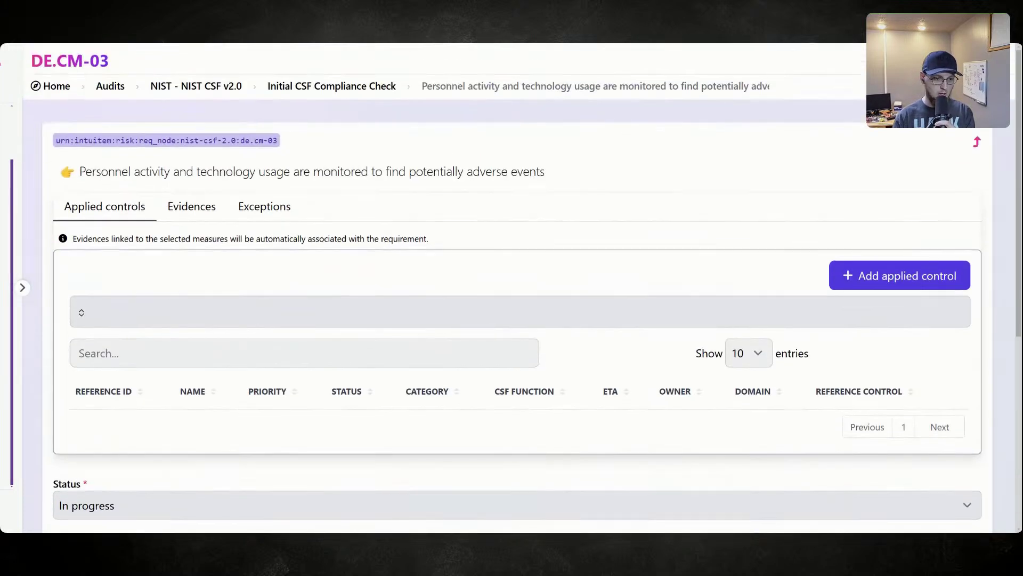
drag(79, 172, 567, 169)
click(516, 192)
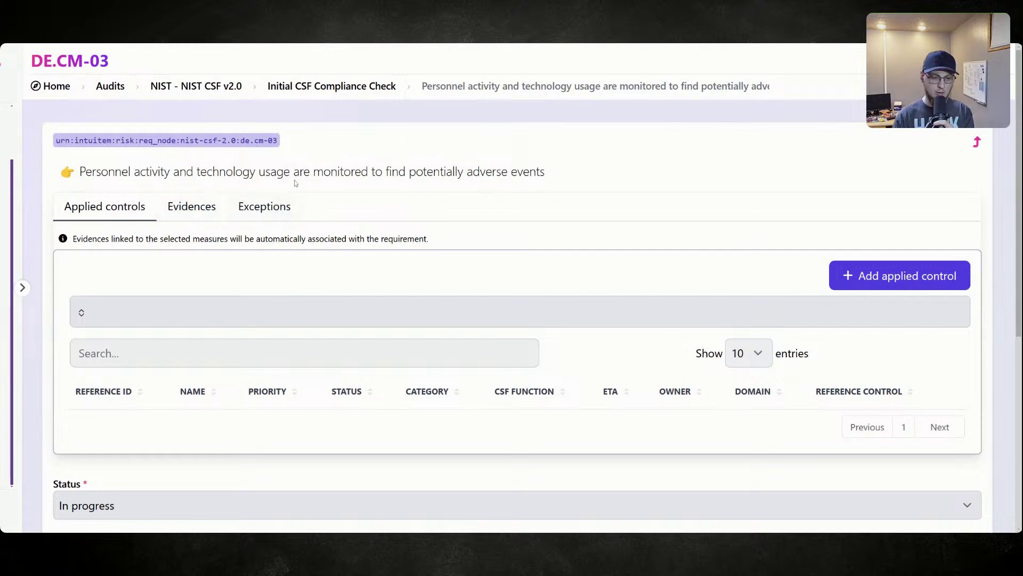
- Enter the DE.CM-03 observation "No formal documentation and procedures exist, although login attempts are reviewed on a irregular basis" and save the assessment
scroll(285, 218, down, 2)
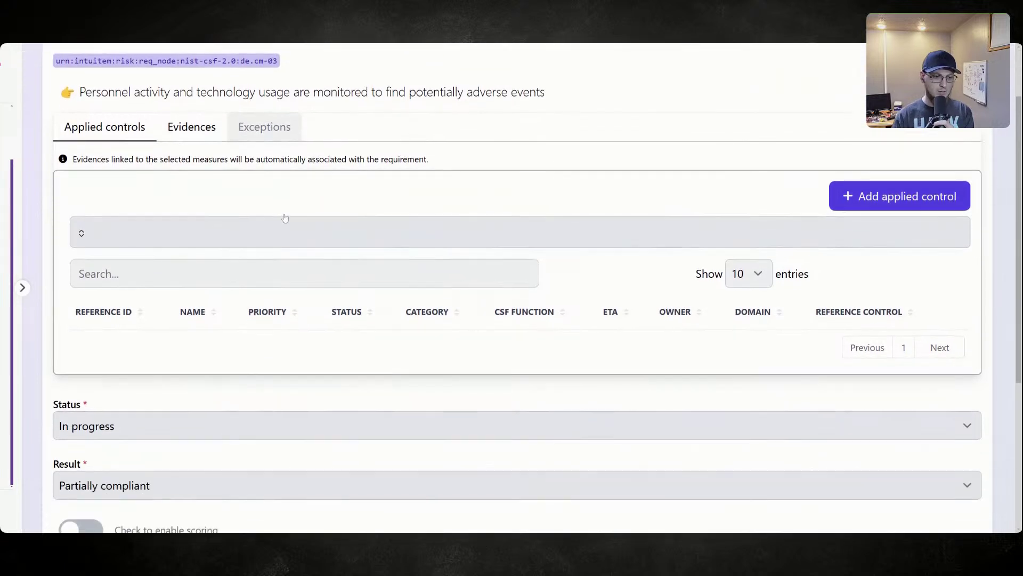
scroll(285, 218, down, 6)
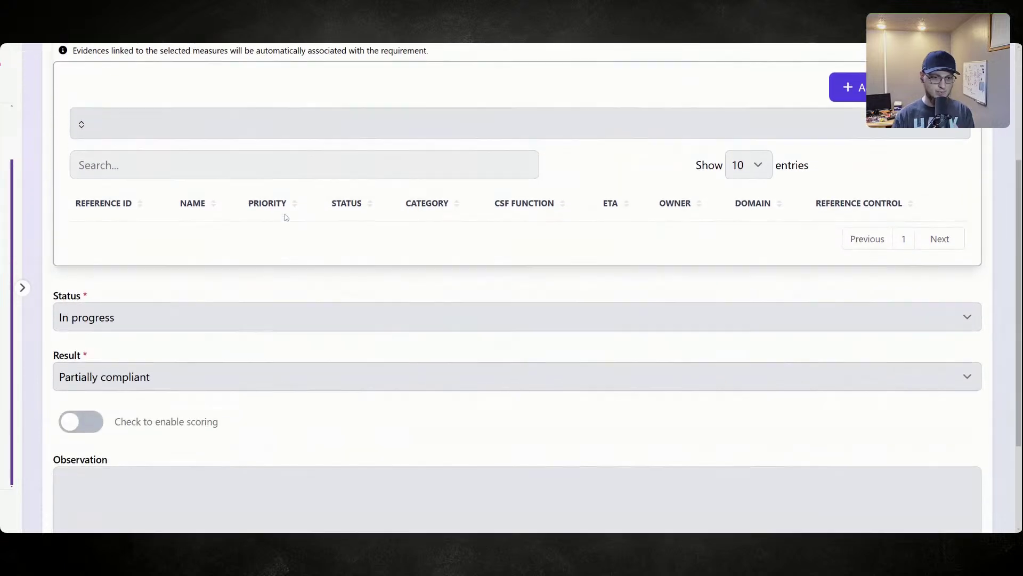
click(224, 373)
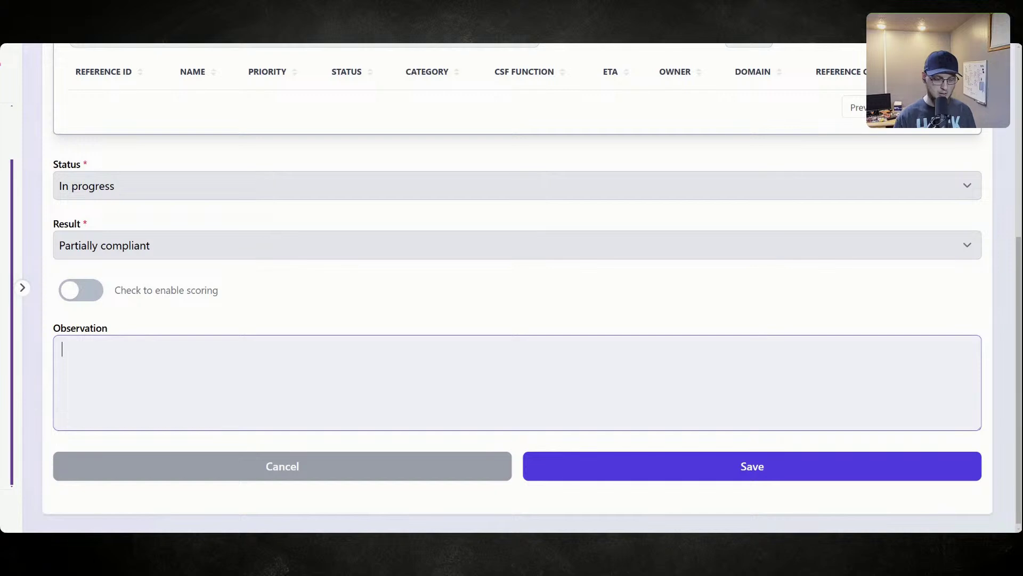
text(No)
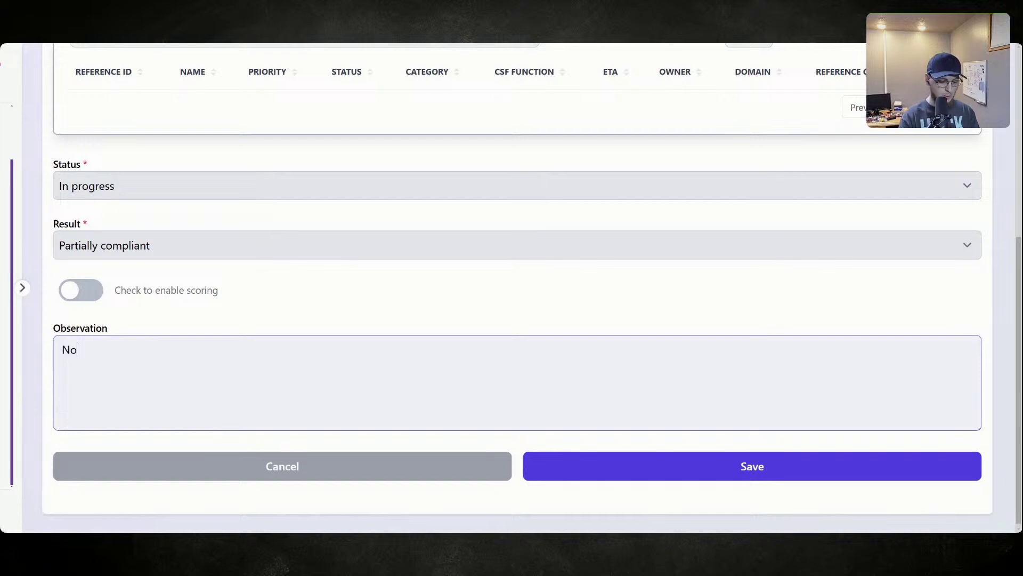
text( formal documenta)
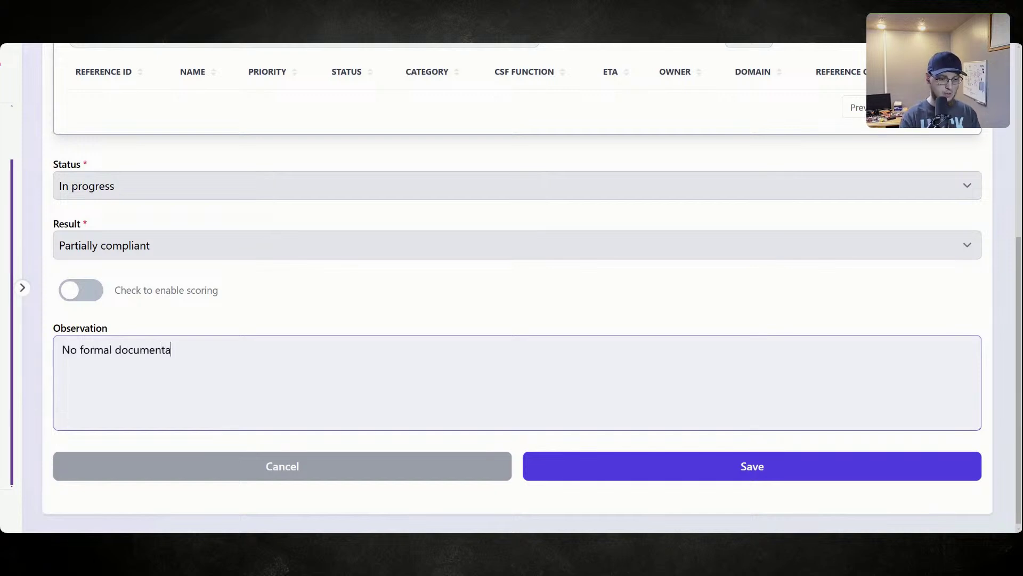
text(tion and profe)
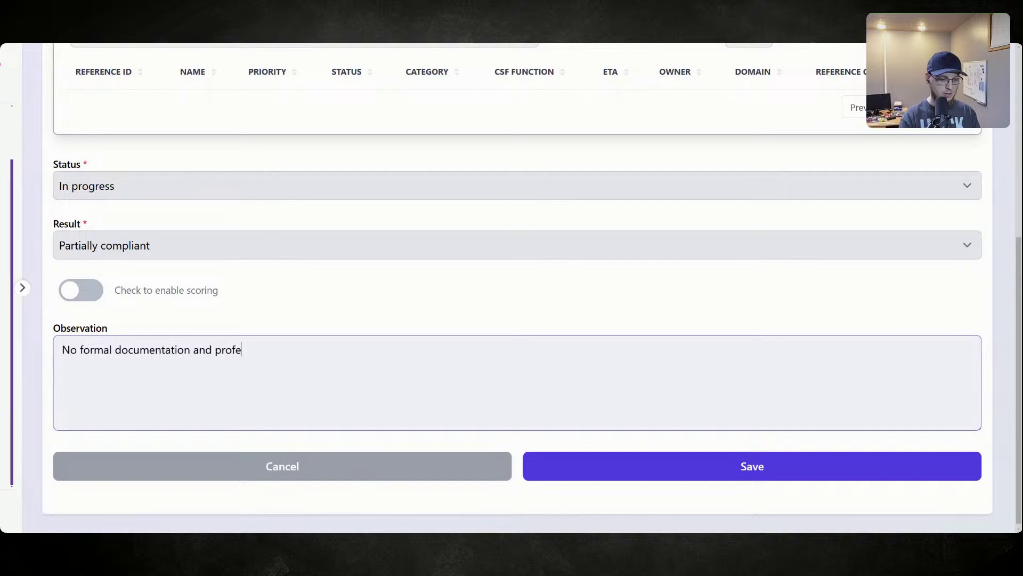
key(BackSpace)
key(BackSpace)
text(cedures exsi)
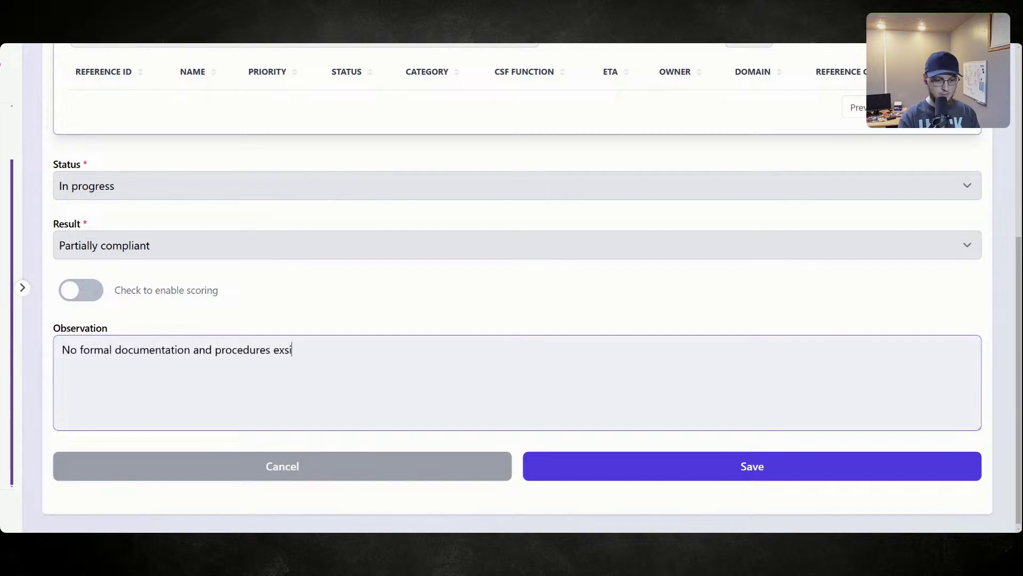
key(BackSpace)
key(BackSpace)
text(ist, although login )
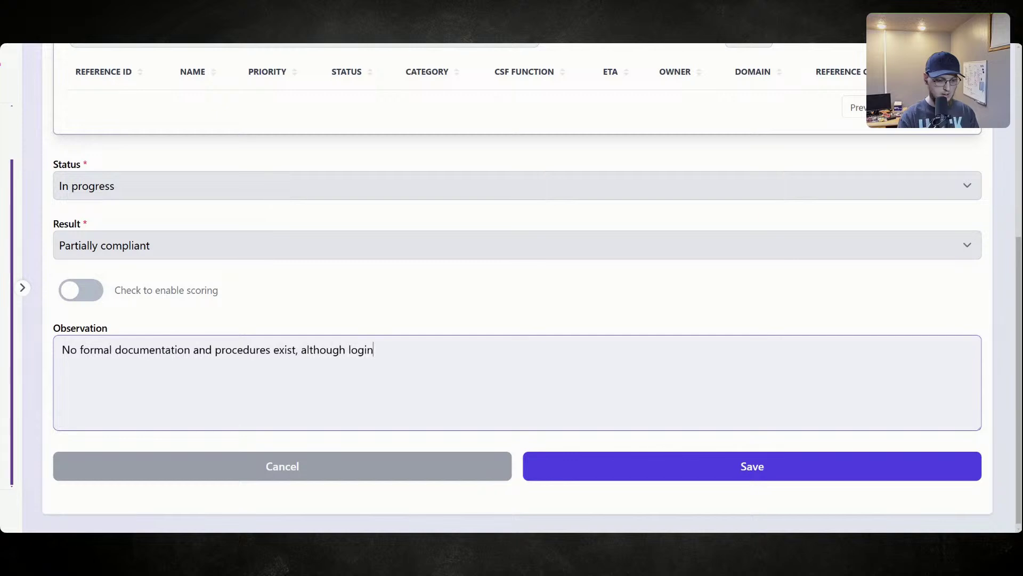
text(attemp)
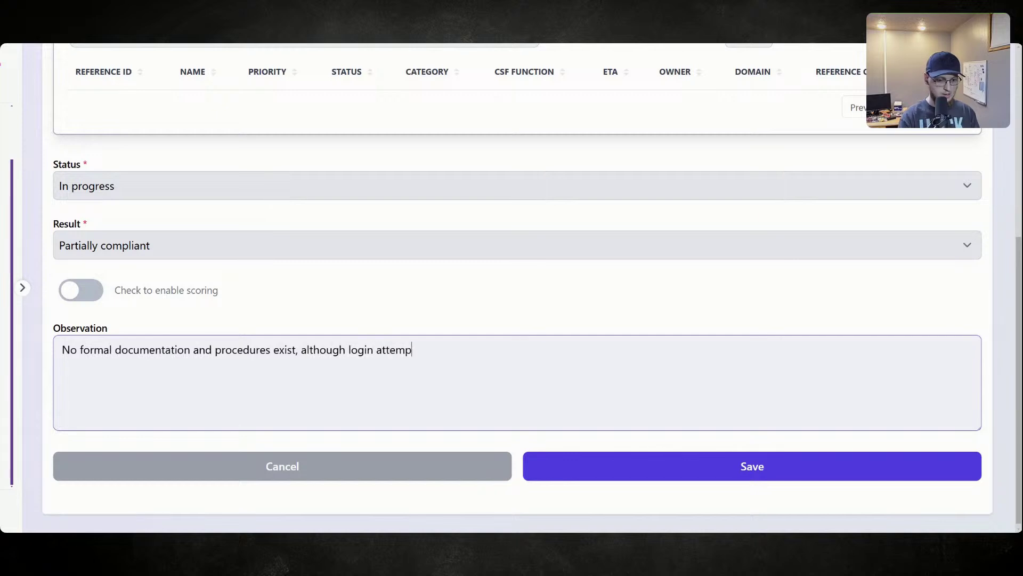
text(ts are rev)
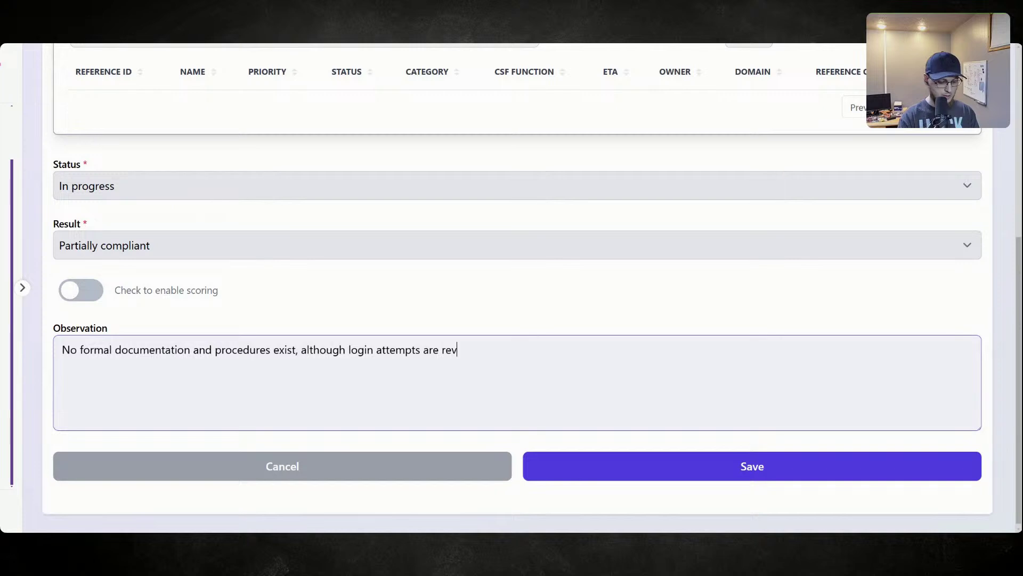
text(iewed on a )
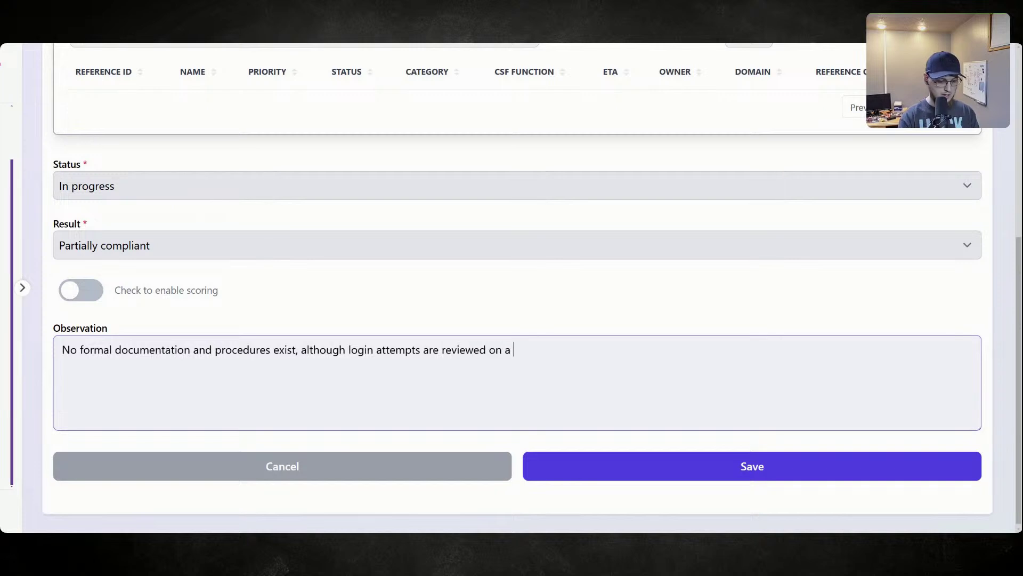
text(irregular)
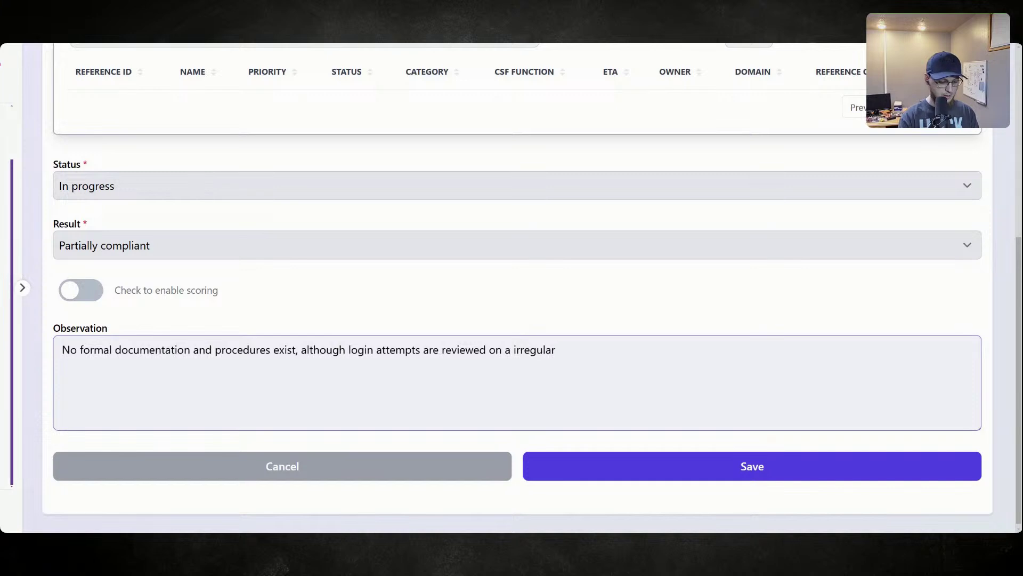
text( basis.)
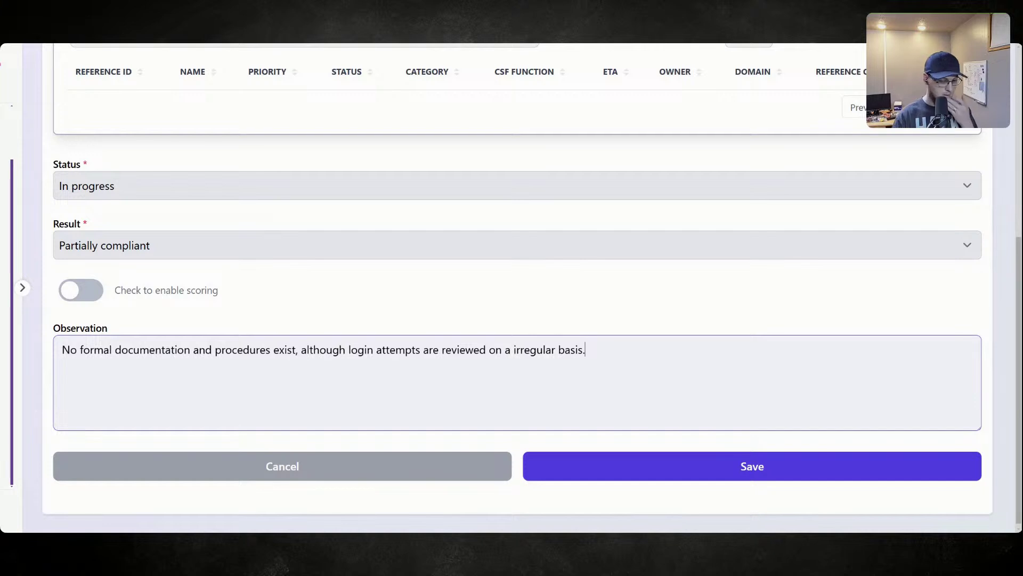
key(BackSpace)
key(BackSpace)
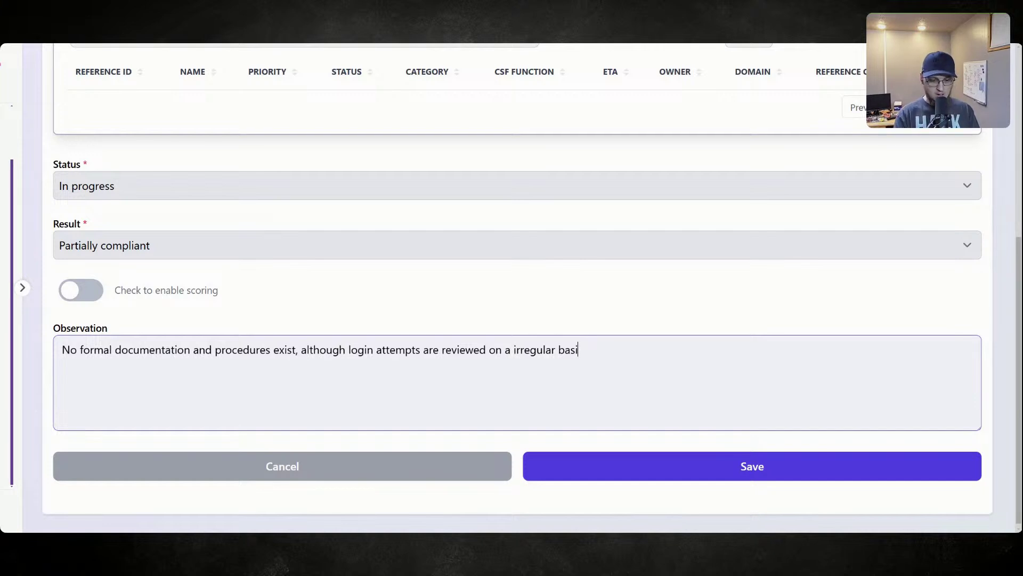
text(s)
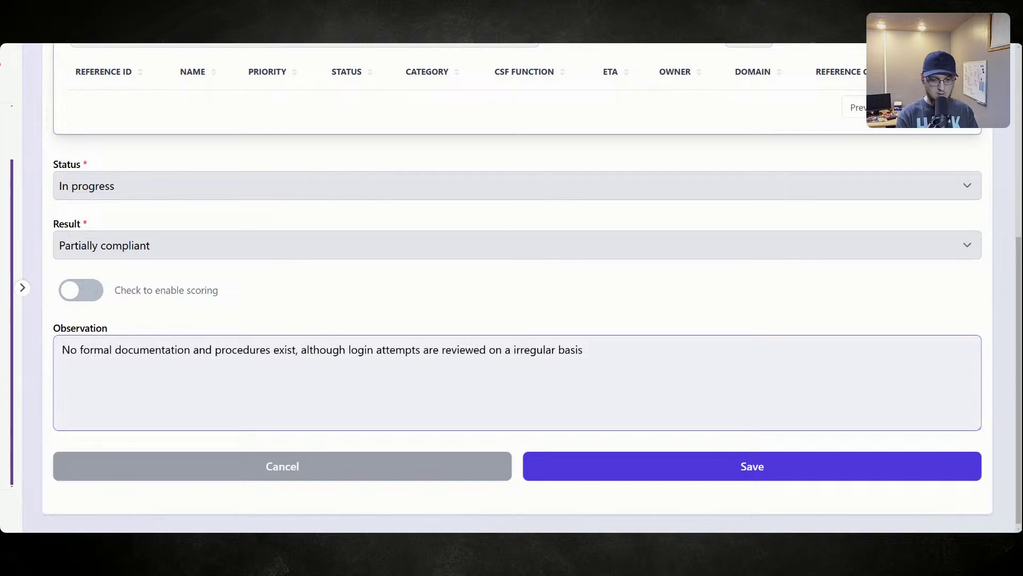
click(703, 462)
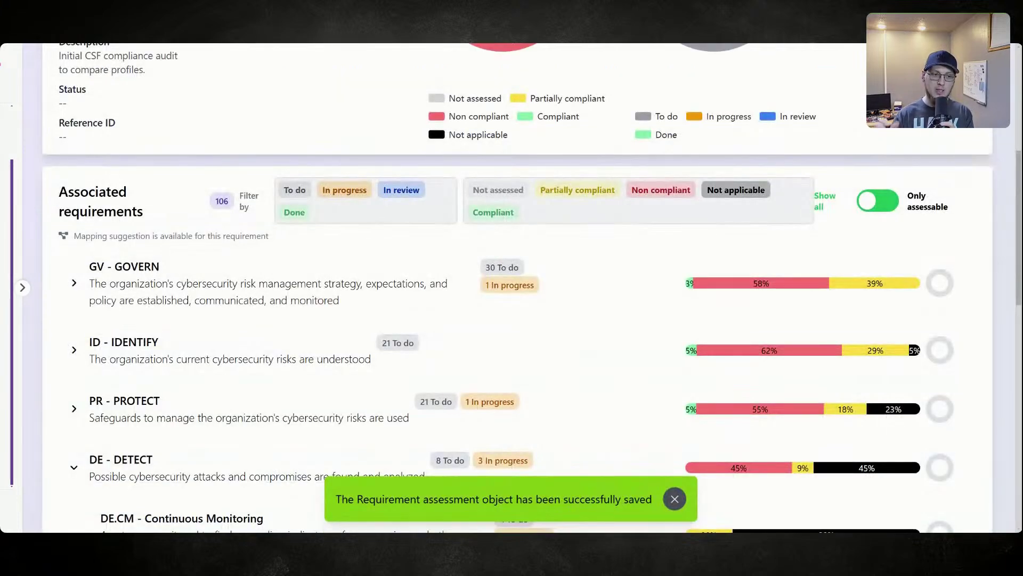
click(22, 288)
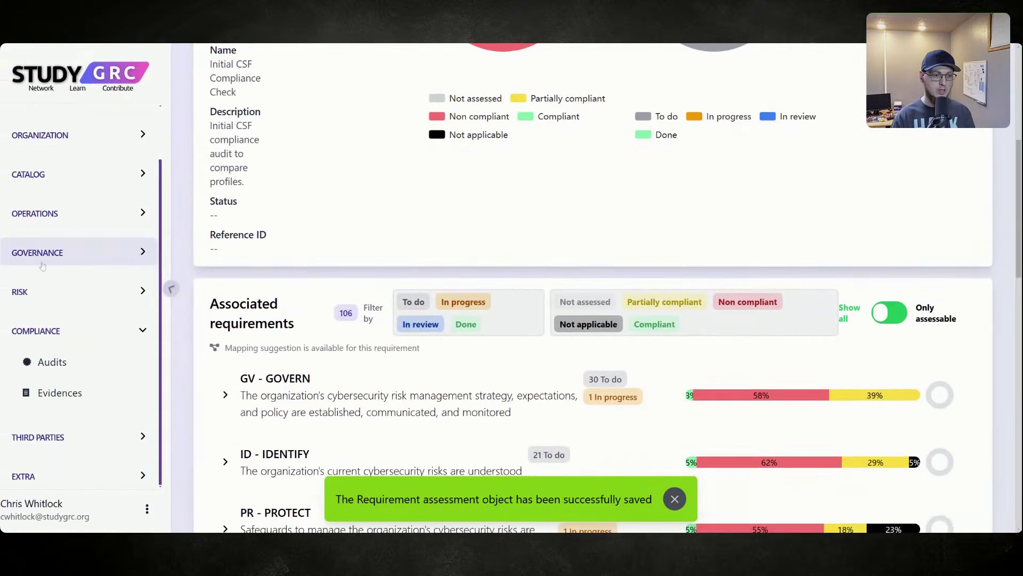
scroll(120, 128, up, 3)
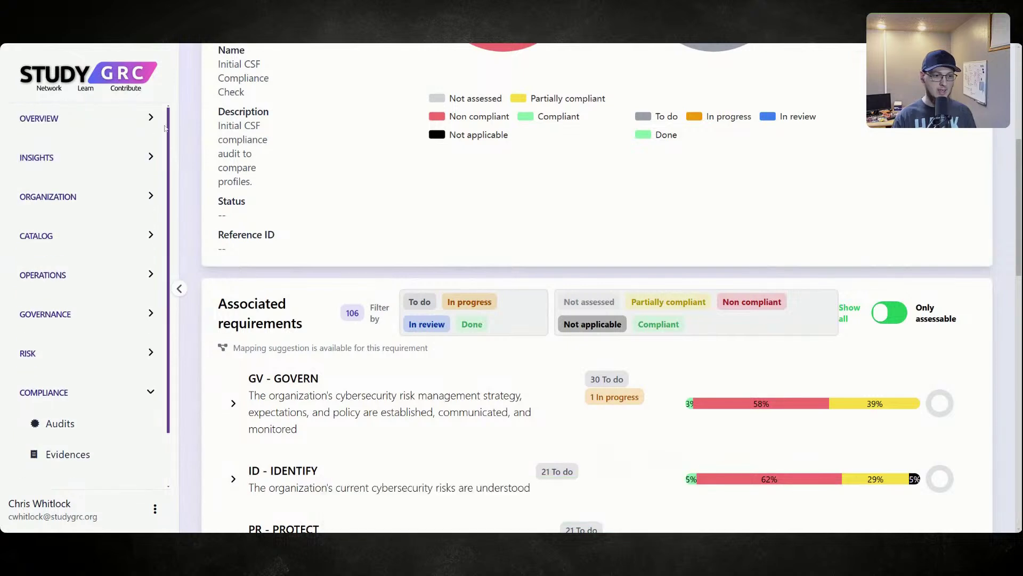
click(154, 123)
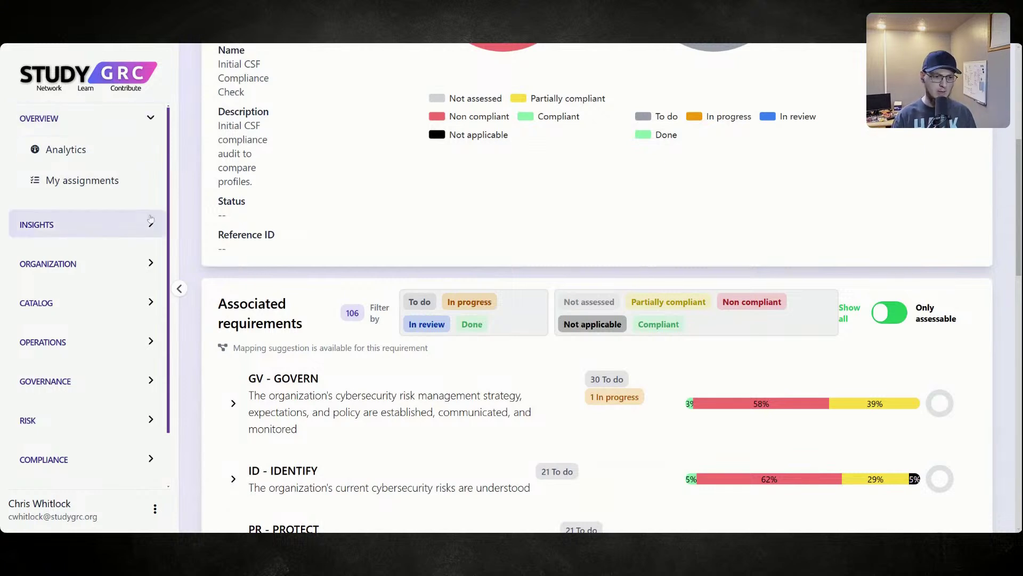
scroll(160, 283, down, 2)
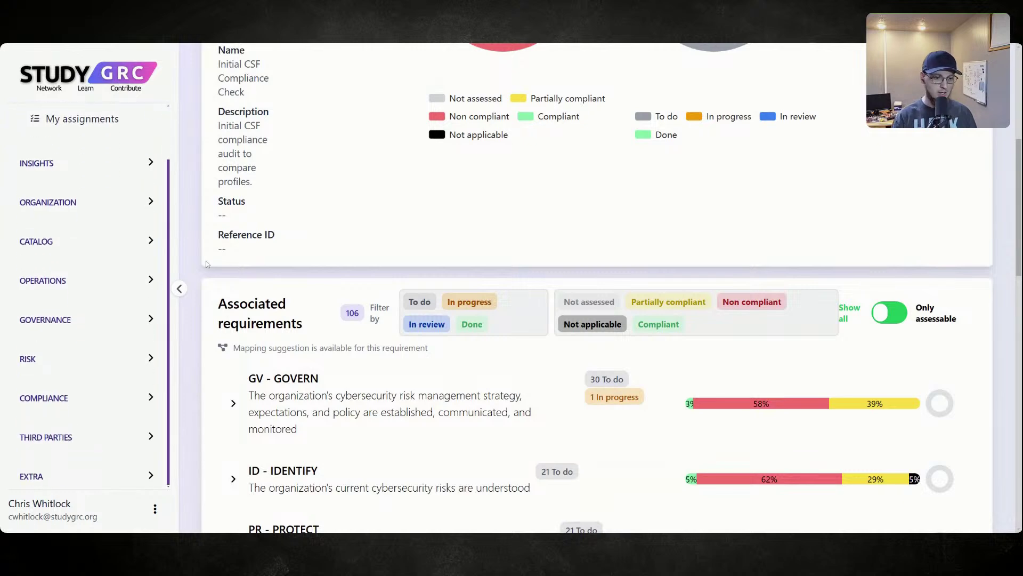
click(179, 288)
- Filter the associated requirements by result, switching off Not assessed, Non compliant, Not applicable and Compliant so only Partially compliant stays on
scroll(317, 318, down, 5)
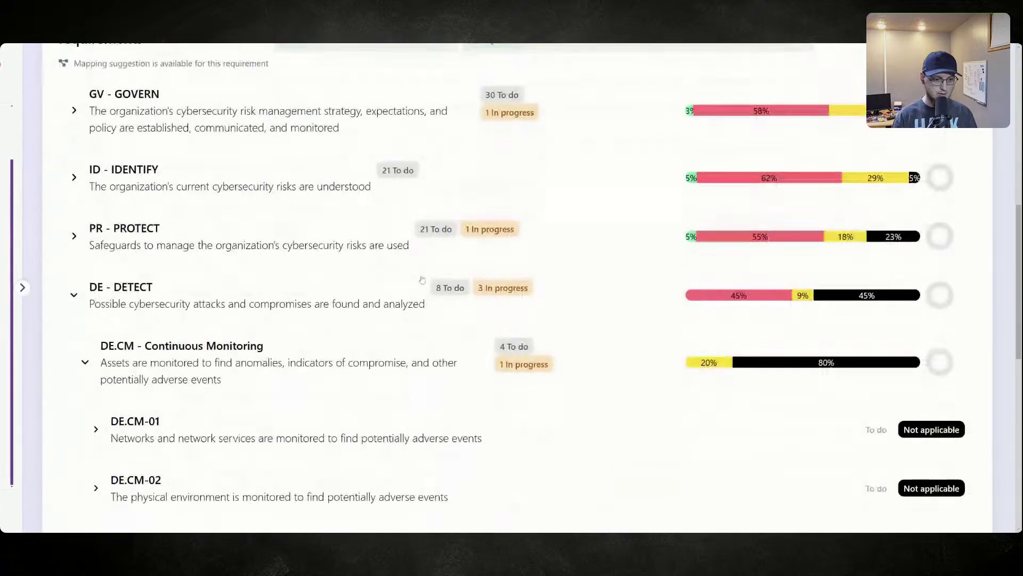
scroll(318, 317, down, 3)
scroll(203, 277, up, 7)
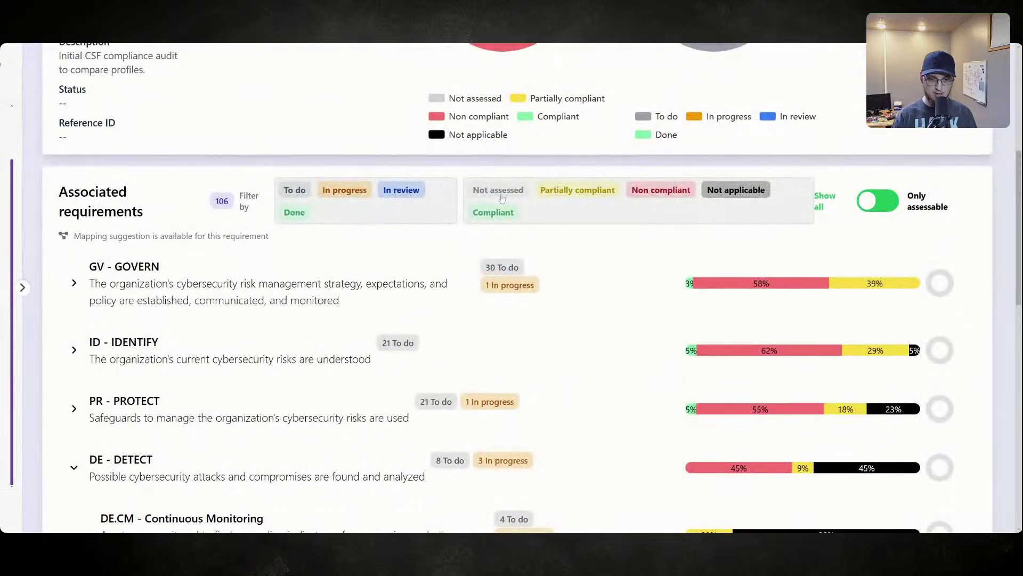
click(503, 196)
click(648, 194)
click(719, 197)
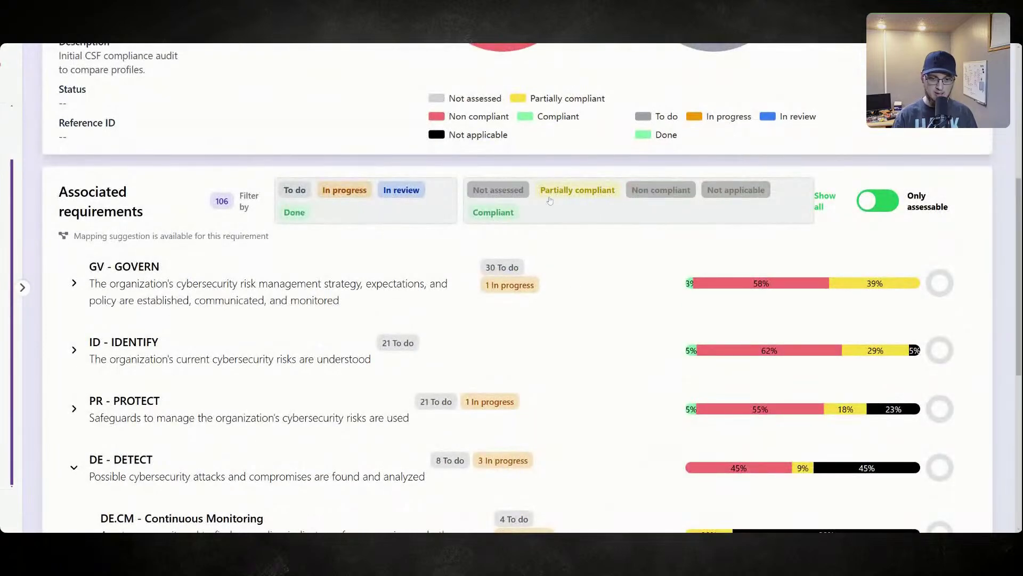
click(511, 214)
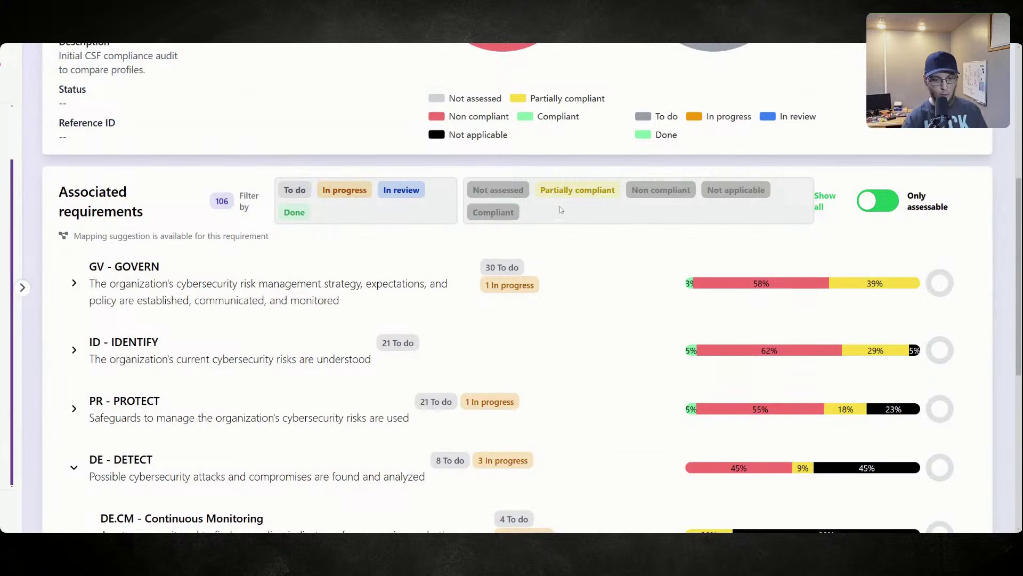
- Collapse the DE.CM-03 requirement, its DE.CM - Continuous Monitoring category and the DE - DETECT function
scroll(278, 395, down, 6)
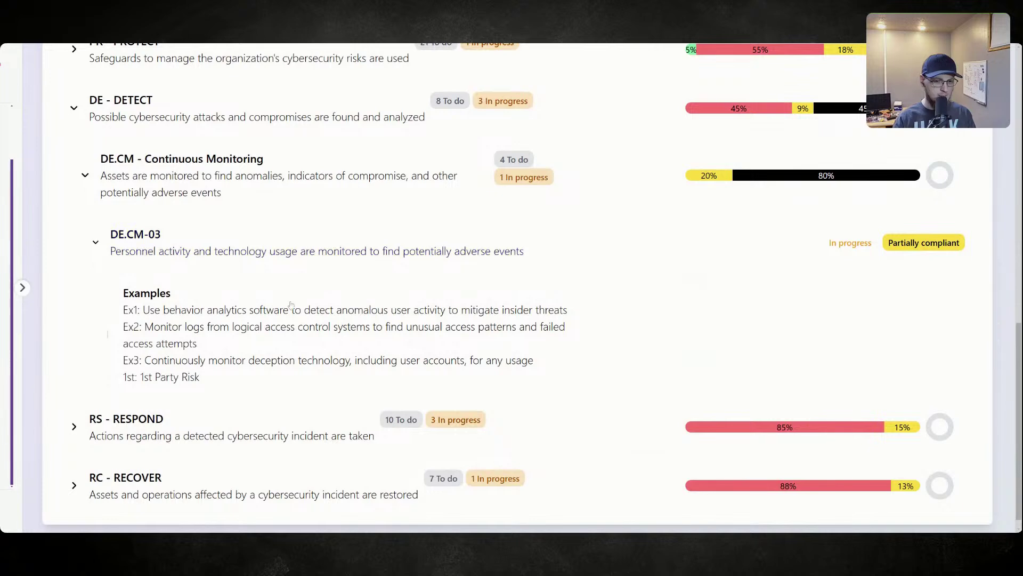
scroll(477, 433, up, 2)
click(96, 321)
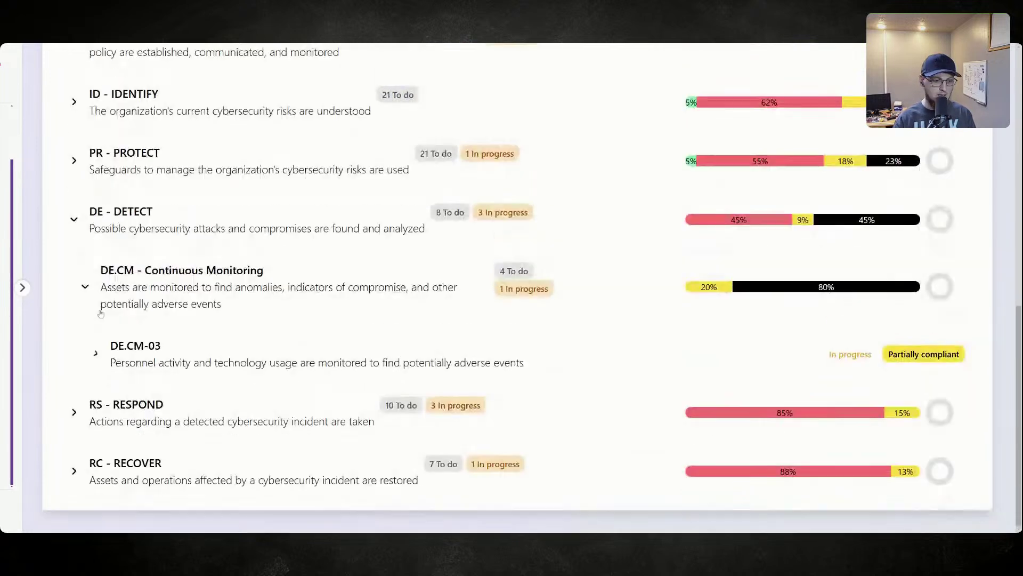
click(89, 291)
click(75, 284)
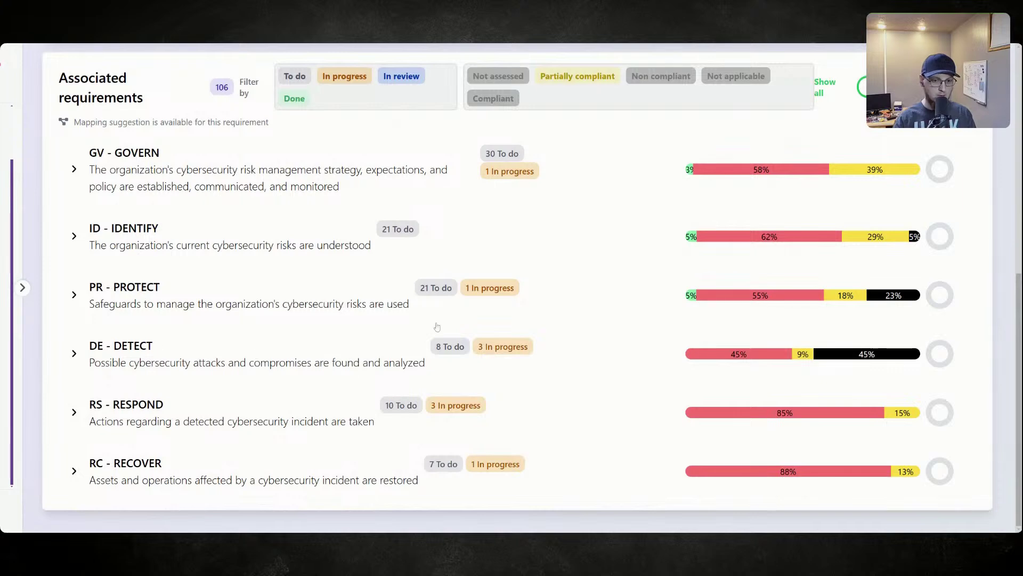
- Expand PR - PROTECT, its PR.DS - Data Security category and the PR.DS-11 requirement to show the backup examples
scroll(442, 331, up, 1)
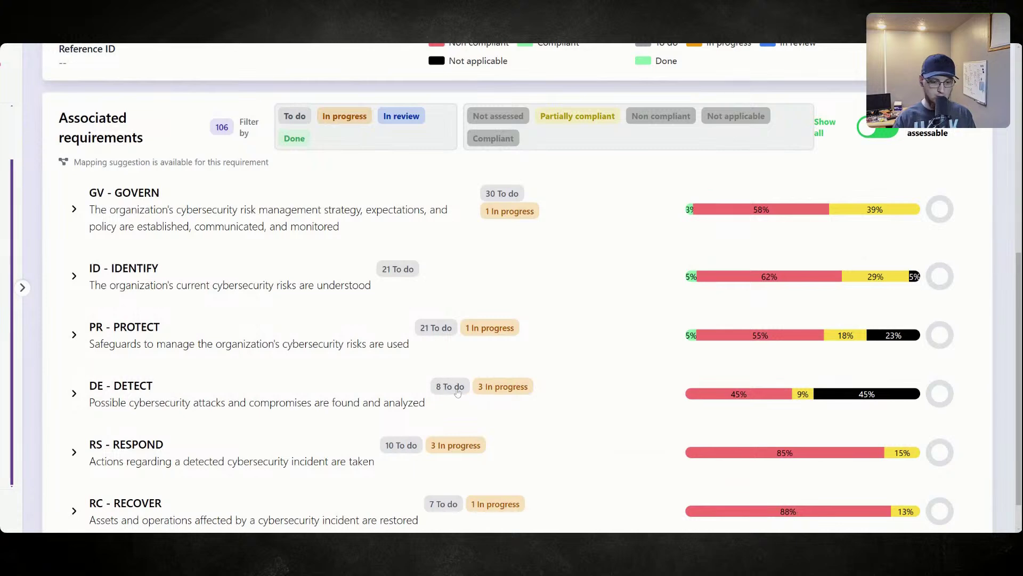
click(72, 335)
scroll(131, 368, down, 4)
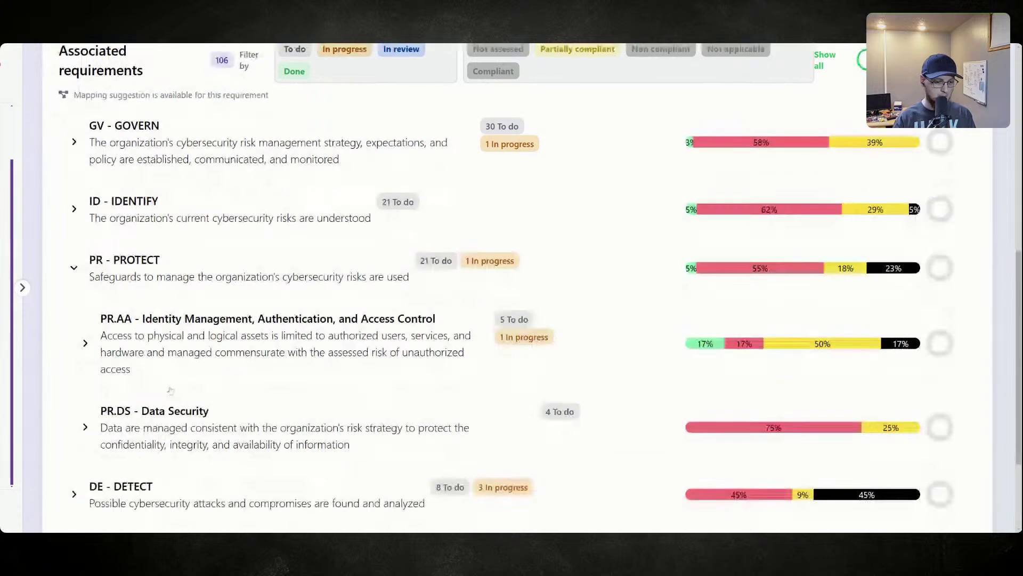
click(85, 287)
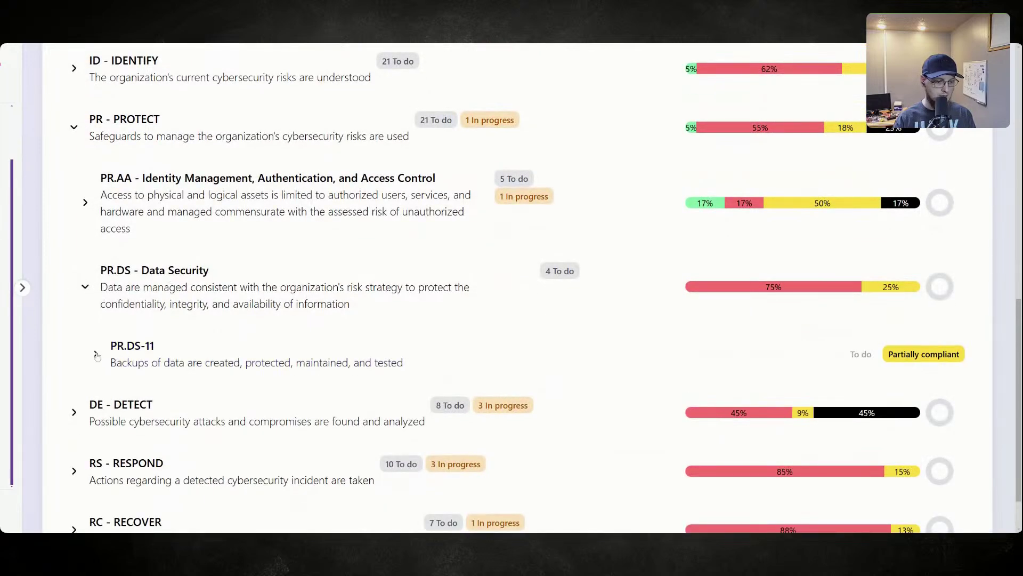
click(141, 353)
scroll(148, 299, down, 2)
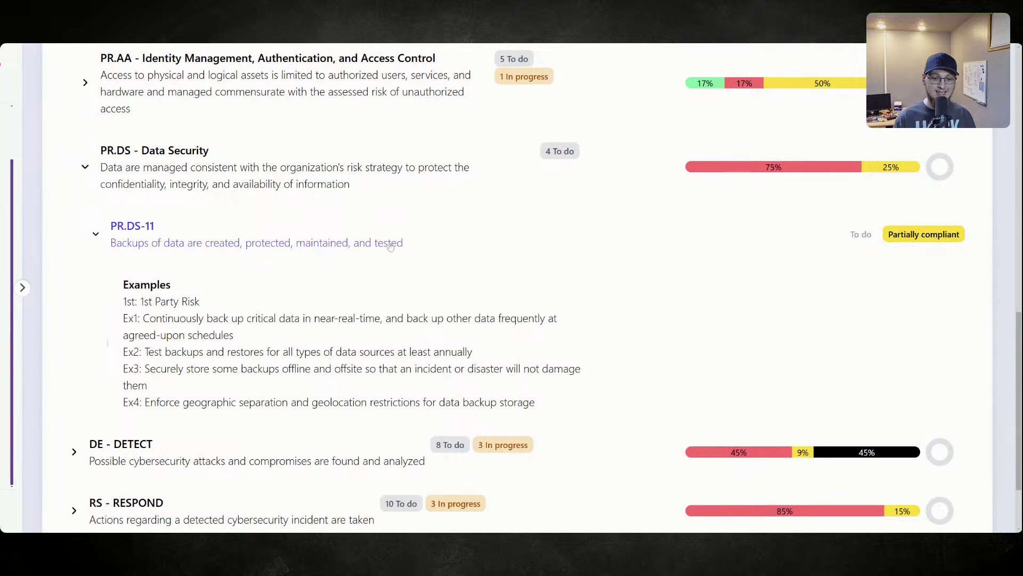
- Open the PR.DS-11 requirement, set its status to In progress, and keep the result as Partially compliant
click(240, 244)
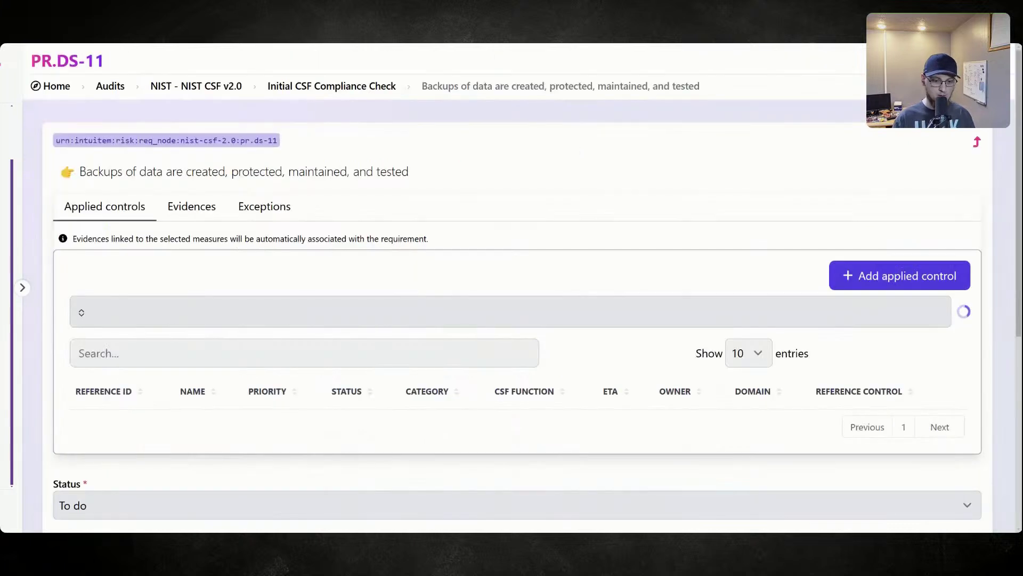
scroll(127, 233, down, 5)
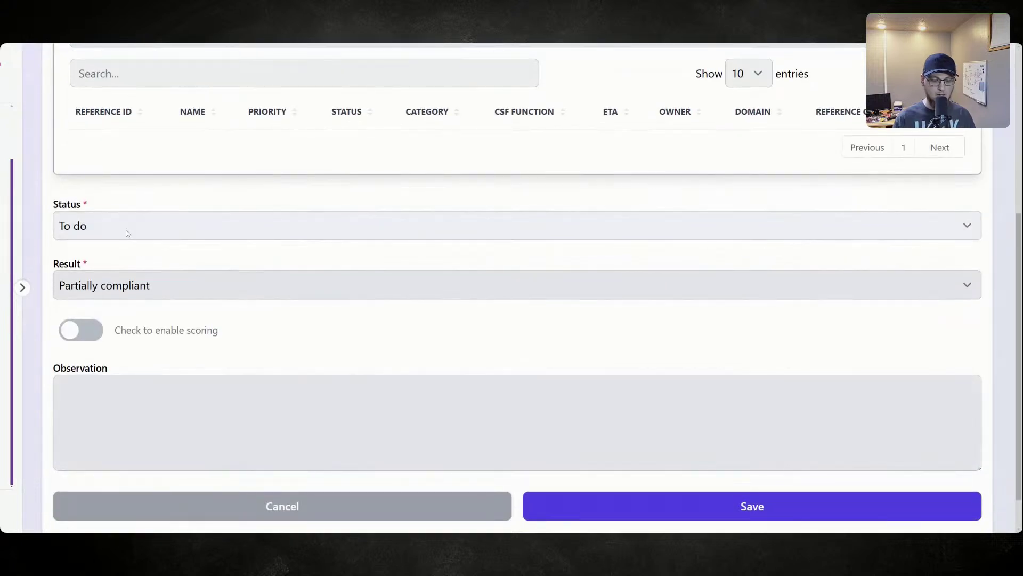
click(127, 233)
click(122, 244)
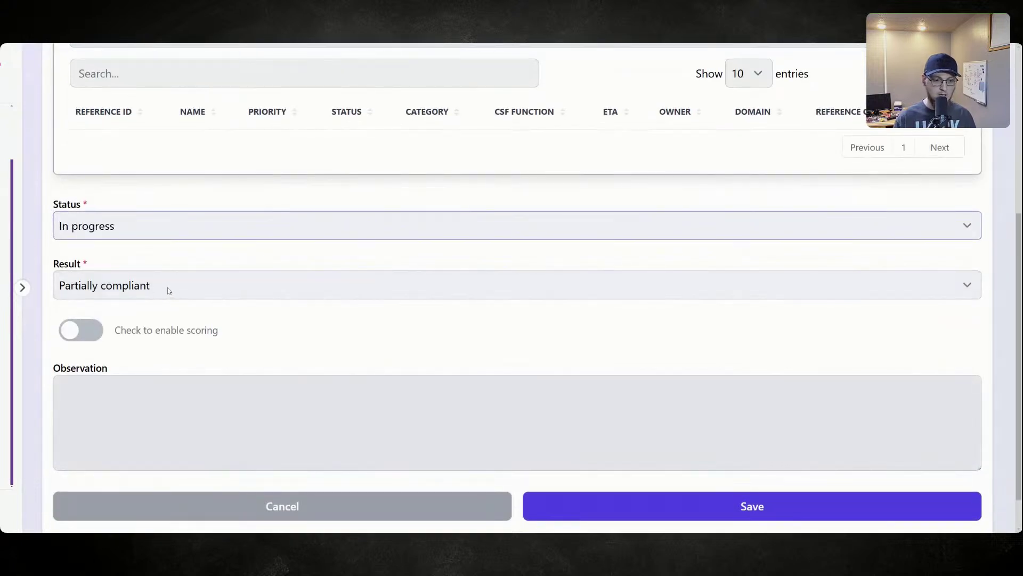
click(168, 291)
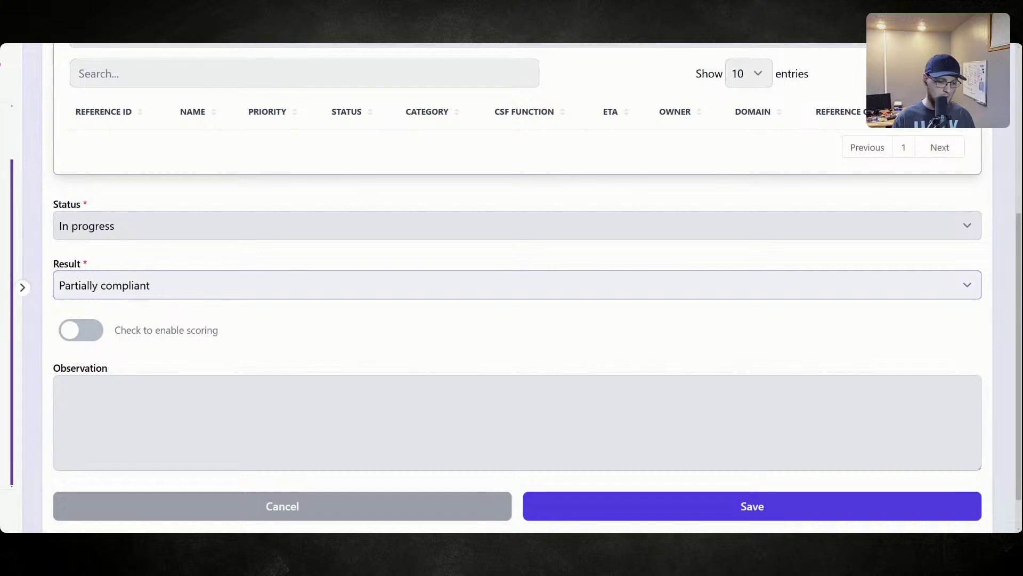
- Change the PR.DS-11 result to Non compliant and recheck the requirement's wording about backups being tested
key(Down)
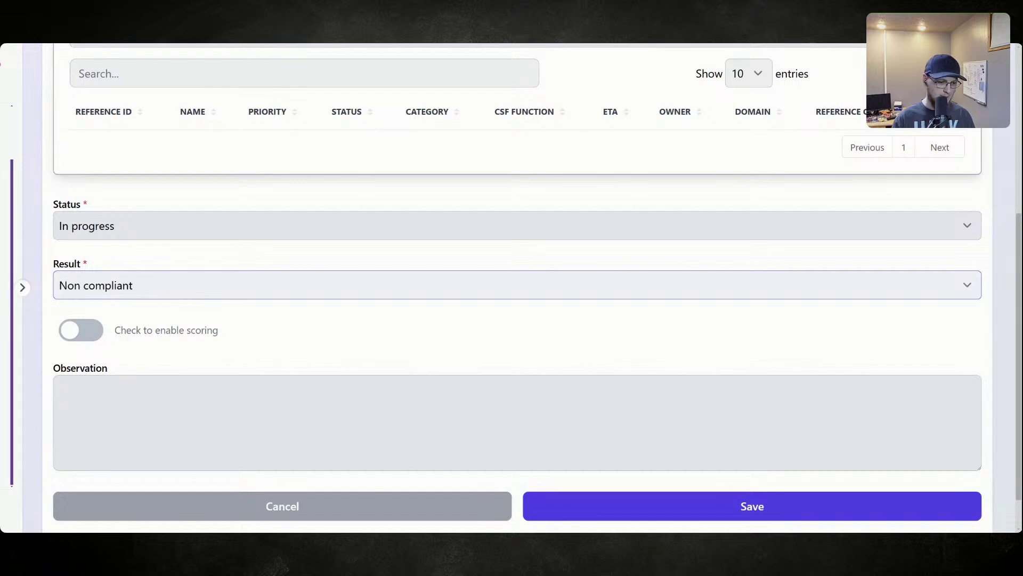
click(199, 380)
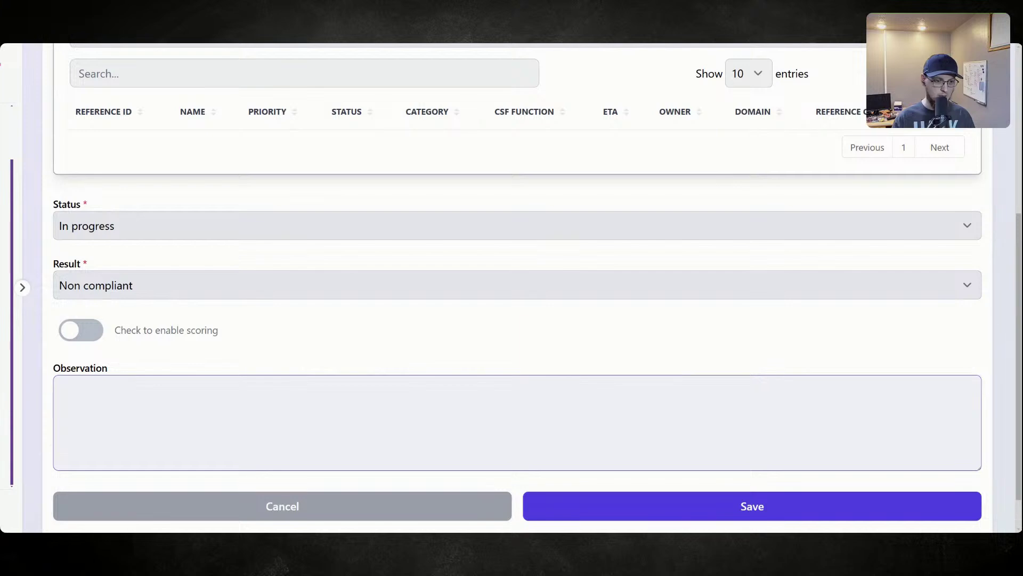
scroll(511, 288, up, 5)
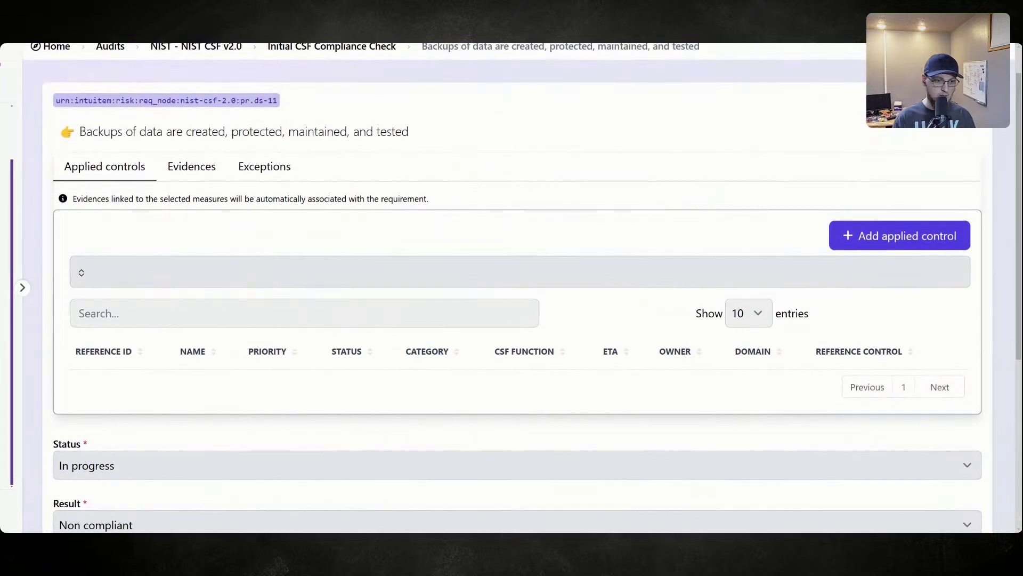
drag(186, 131, 417, 139)
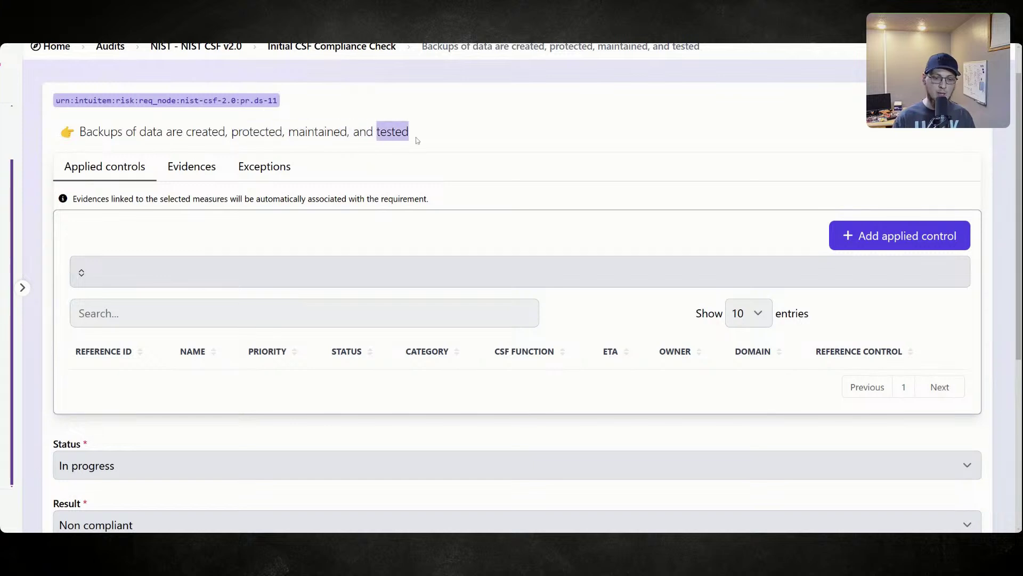
scroll(388, 158, down, 5)
- Write the PR.DS-11 observation "No formal process or documentation at this time, schedule is non-existant."
click(62, 344)
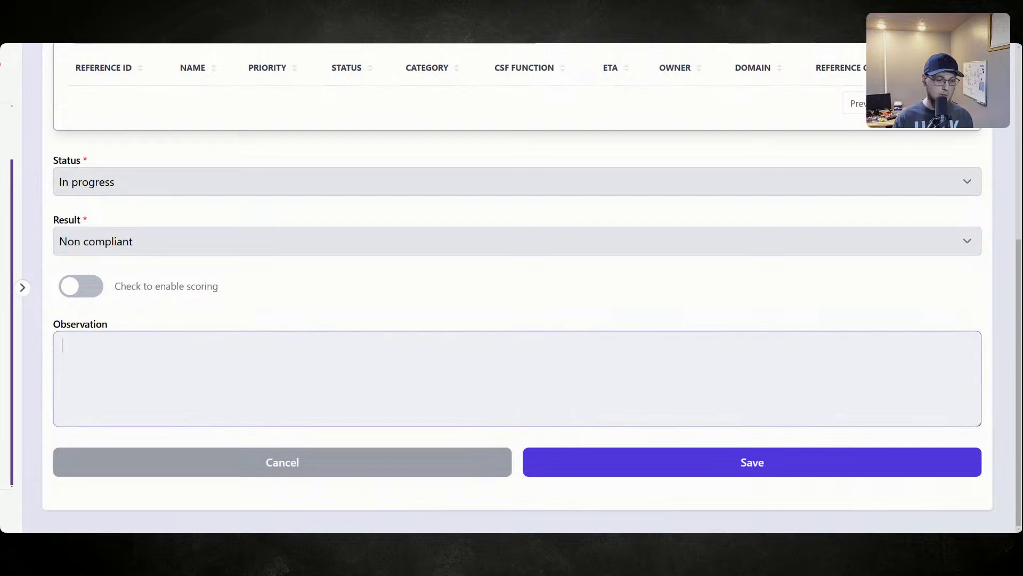
text(No formal )
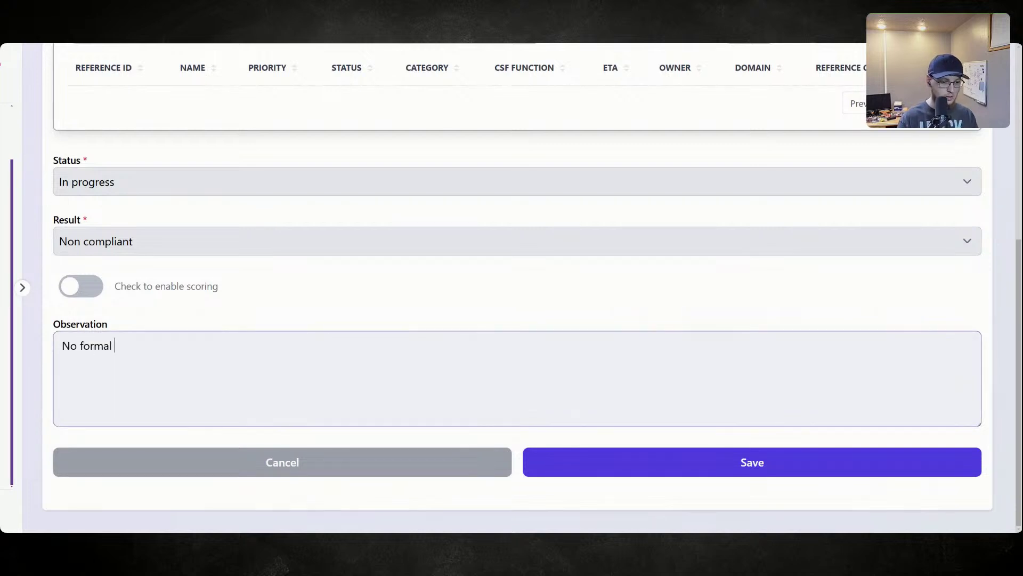
text(process )
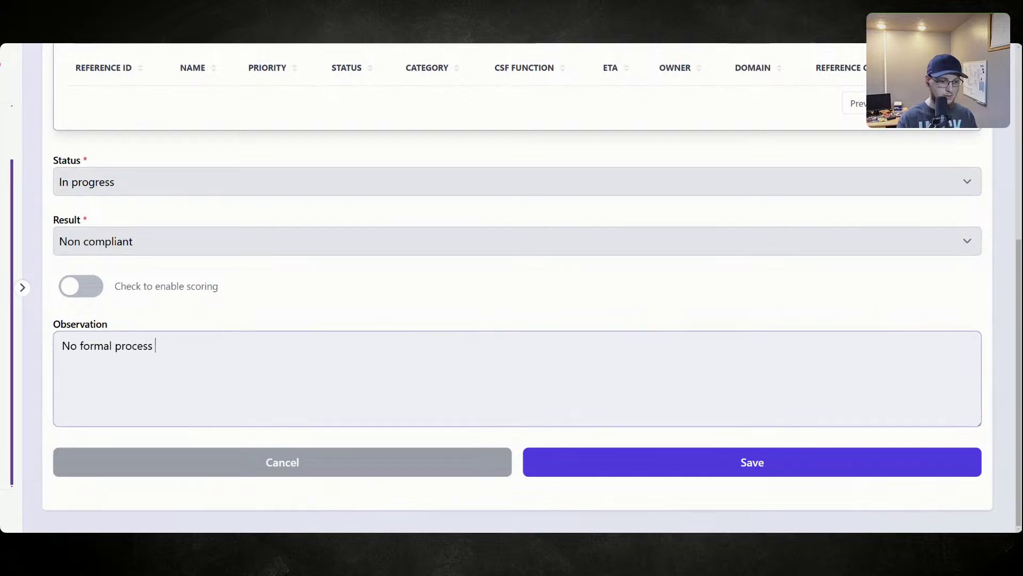
text(or documentation )
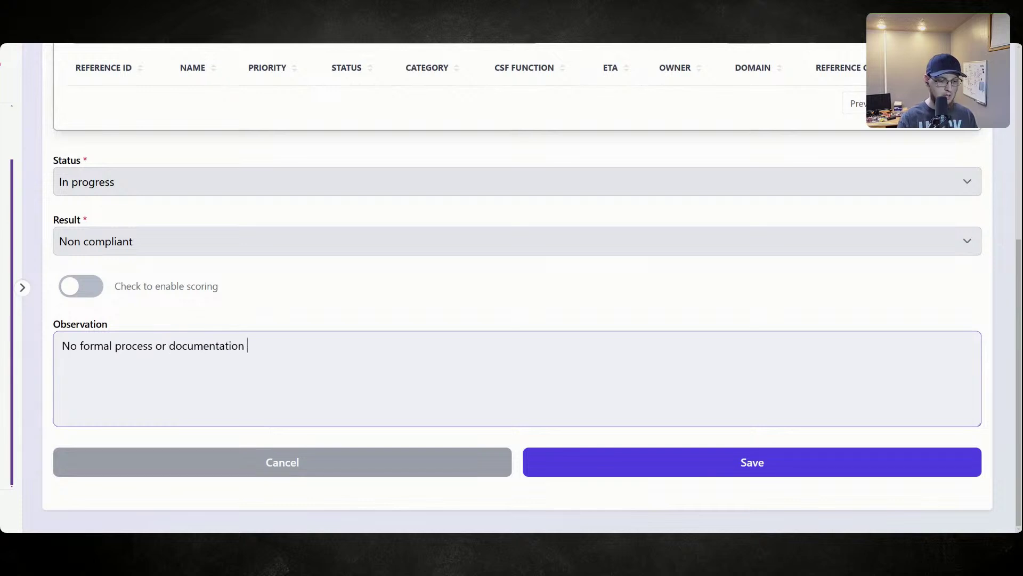
text(at this time)
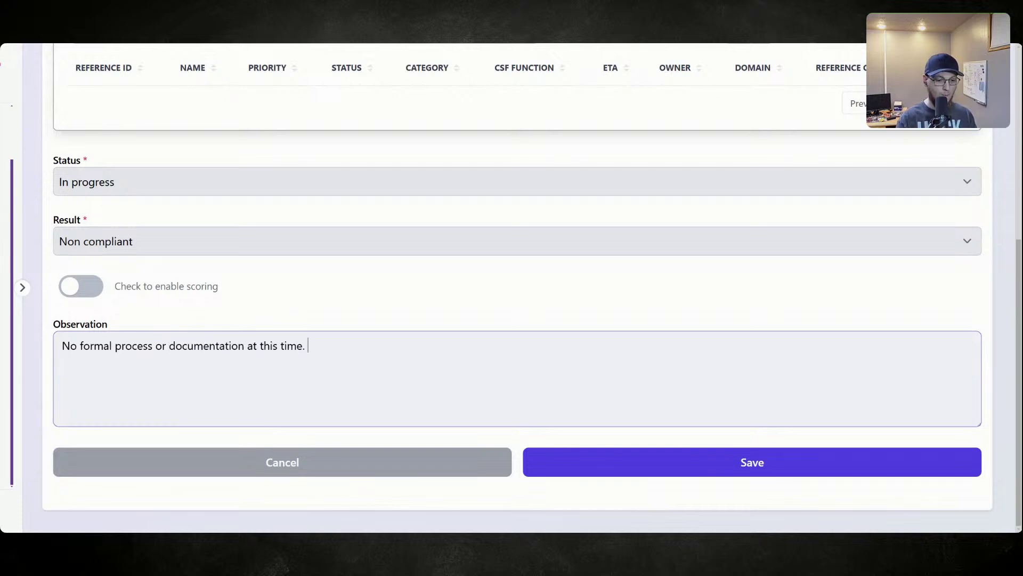
text(.)
key(BackSpace)
text(, schedule is)
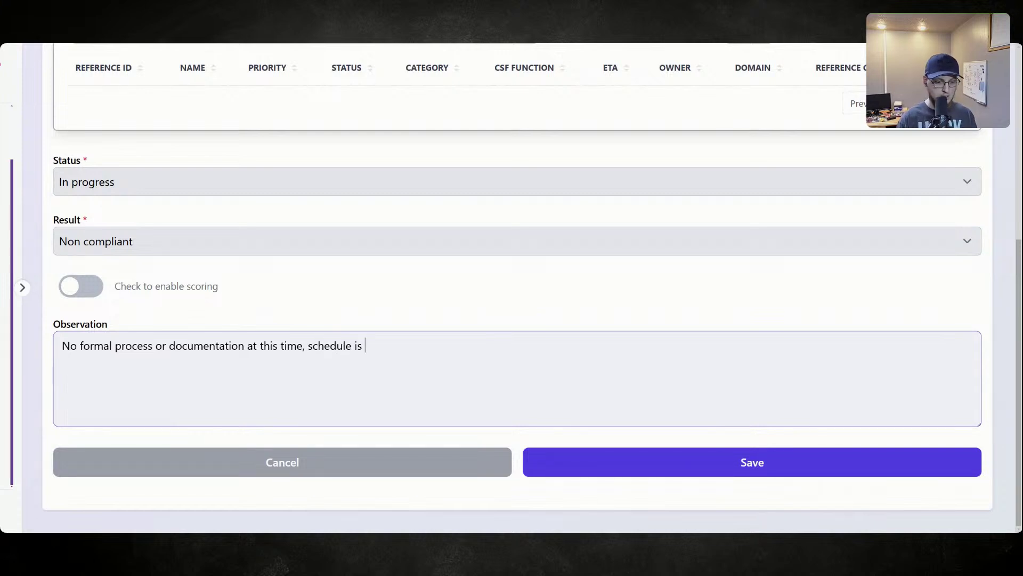
text( non-e)
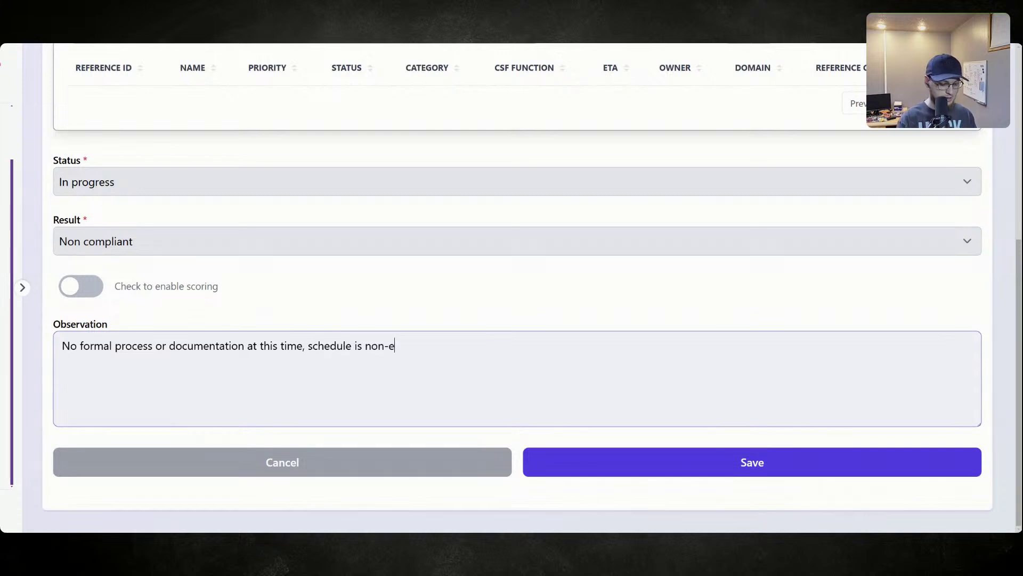
text(xistance)
key(BackSpace)
key(BackSpace)
text(t)
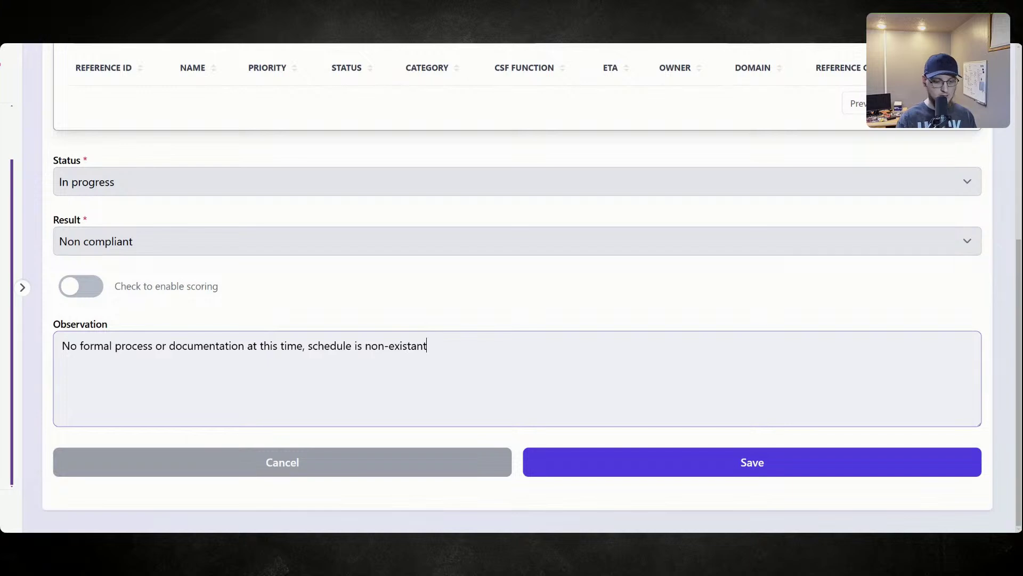
text(.)
- Correct the misspelled last word of the observation to "existent" and save the PR.DS-11 assessment
double_click(408, 346)
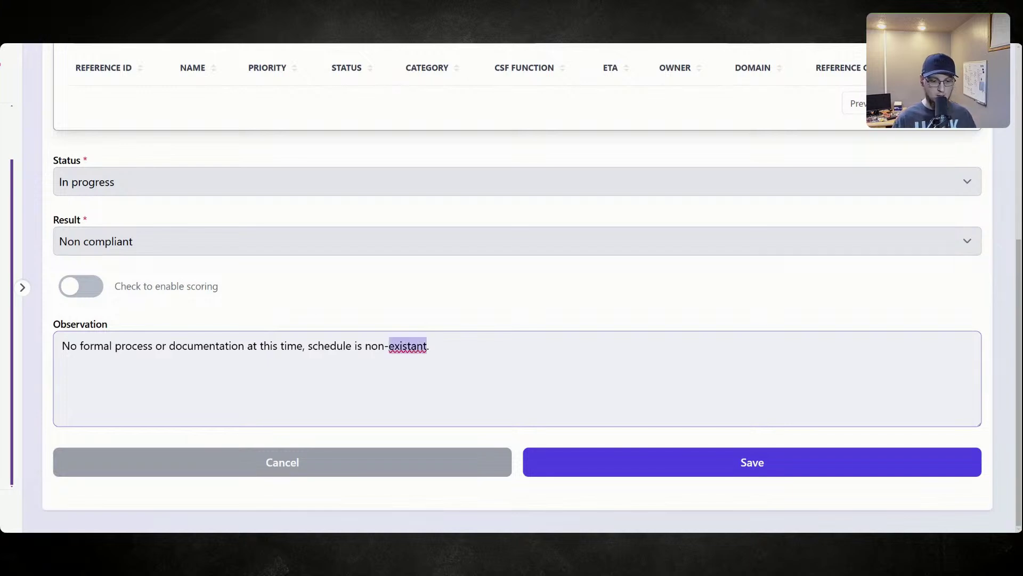
text(existent)
click(655, 460)
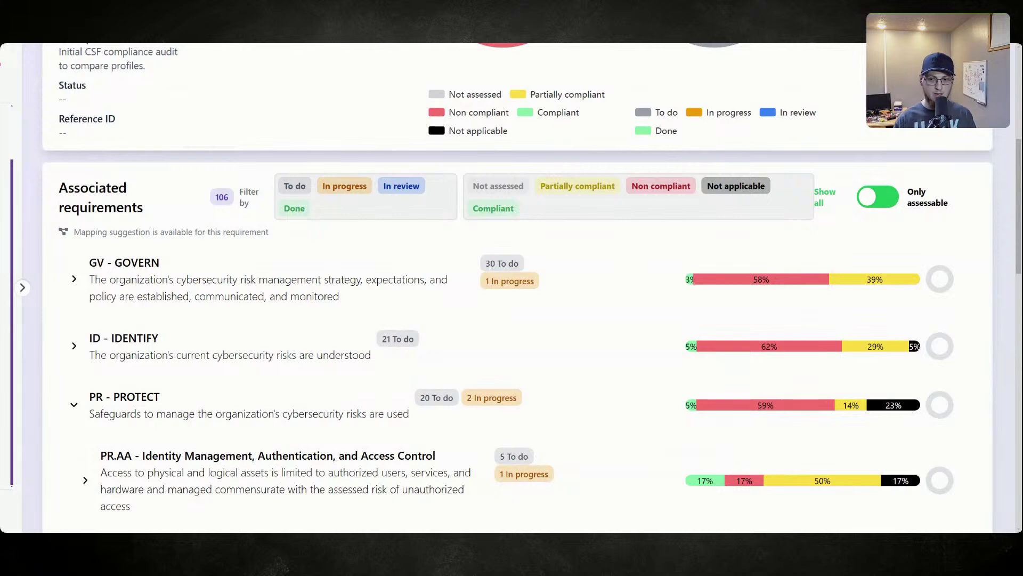
- Collapse PR - PROTECT and filter the associated requirements by result so only Partially compliant stays on
scroll(160, 213, down, 4)
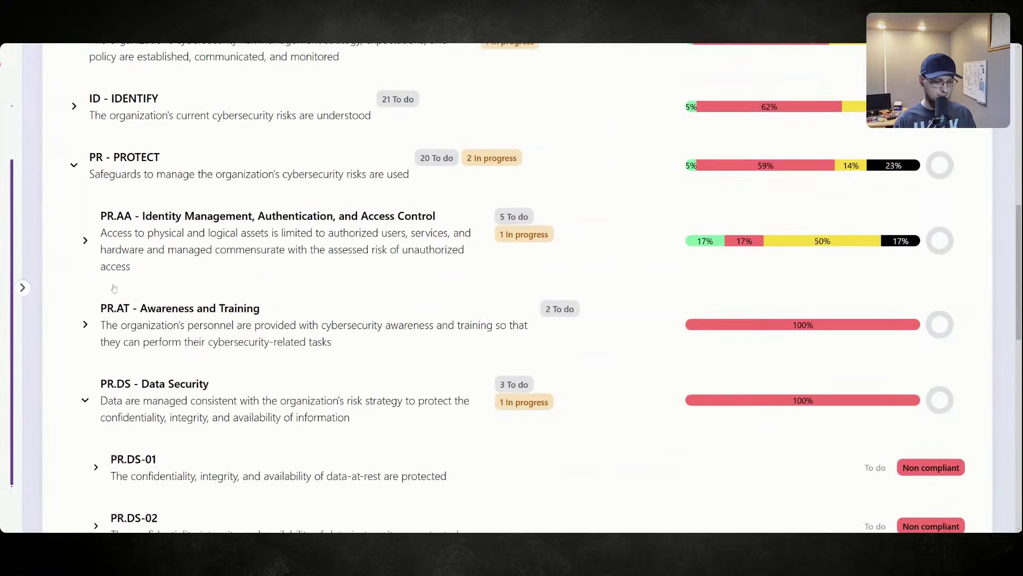
click(72, 169)
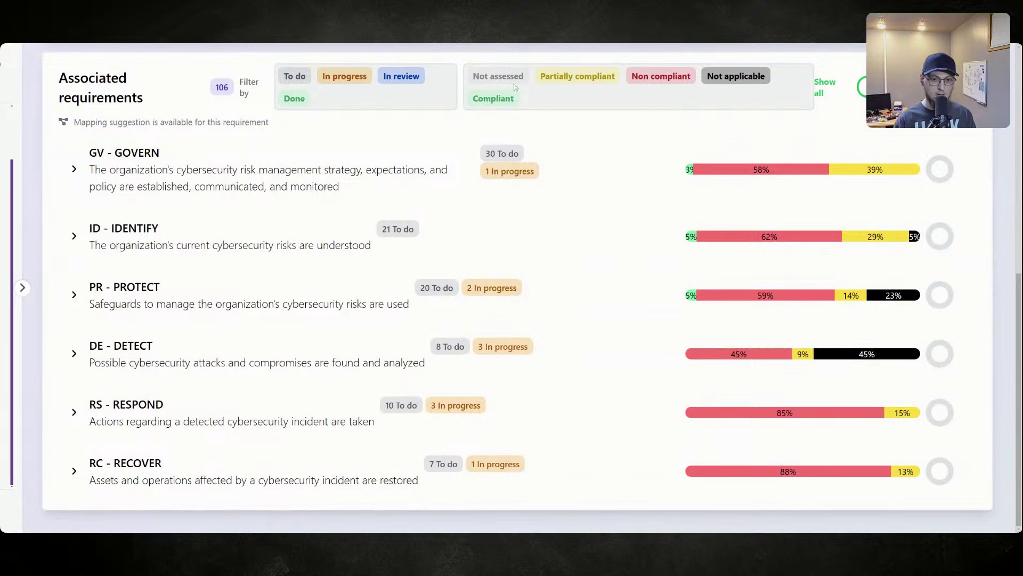
click(497, 75)
click(661, 76)
click(736, 78)
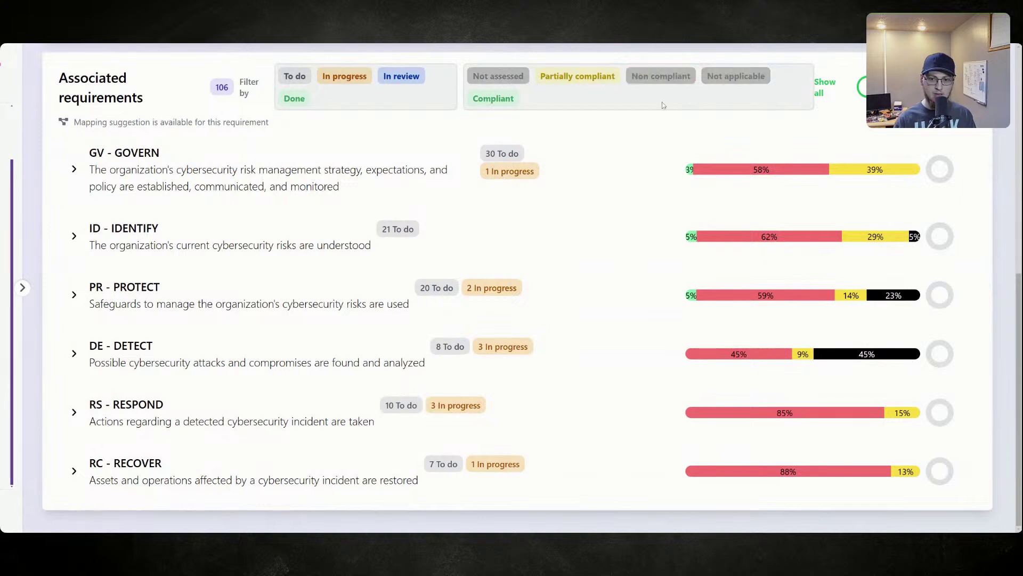
click(493, 98)
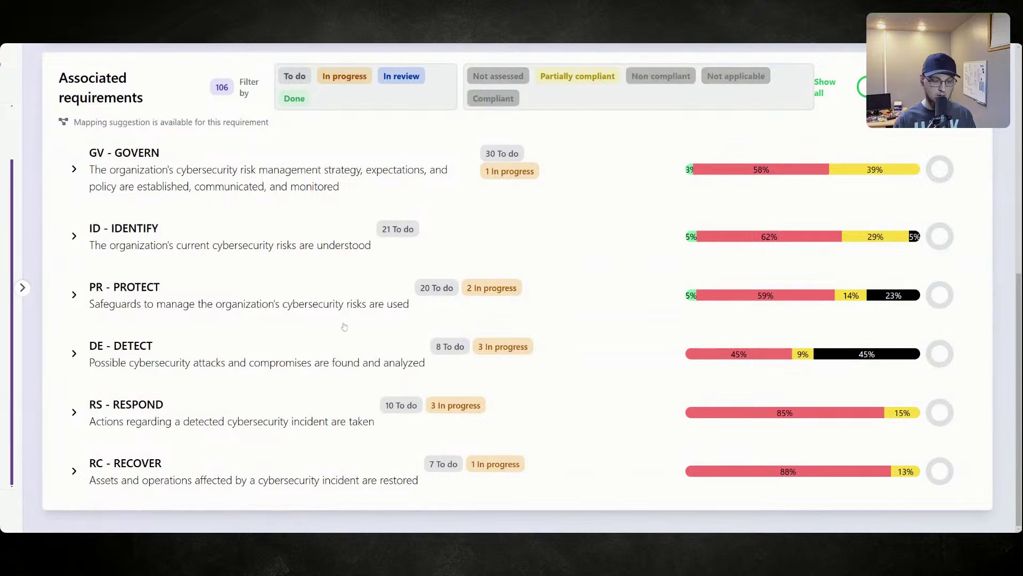
- Expand PR - PROTECT and its PR.AA category, look over the partially compliant requirements, and collapse PR - PROTECT again
click(75, 294)
scroll(110, 341, down, 2)
click(85, 291)
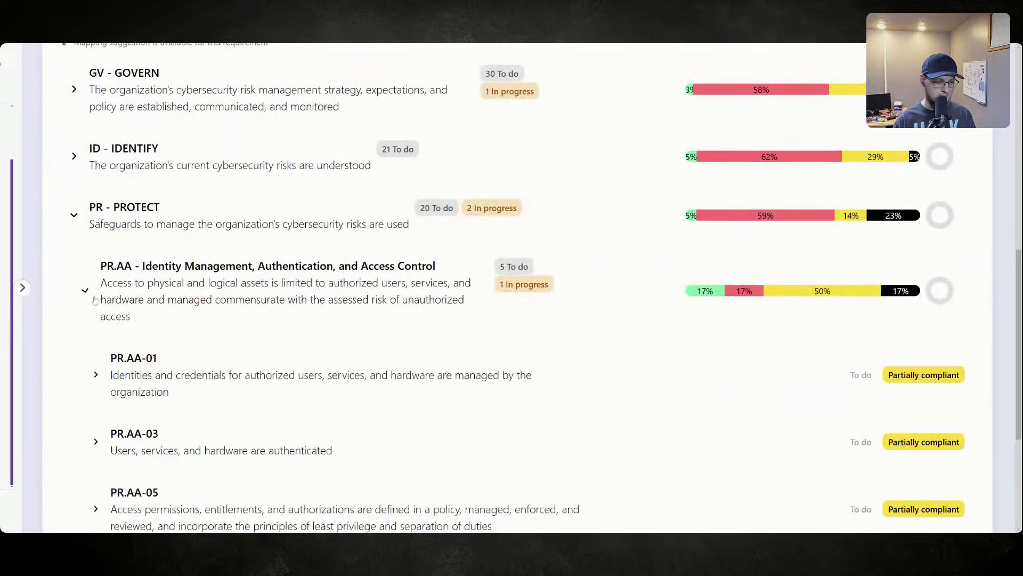
scroll(168, 298, down, 3)
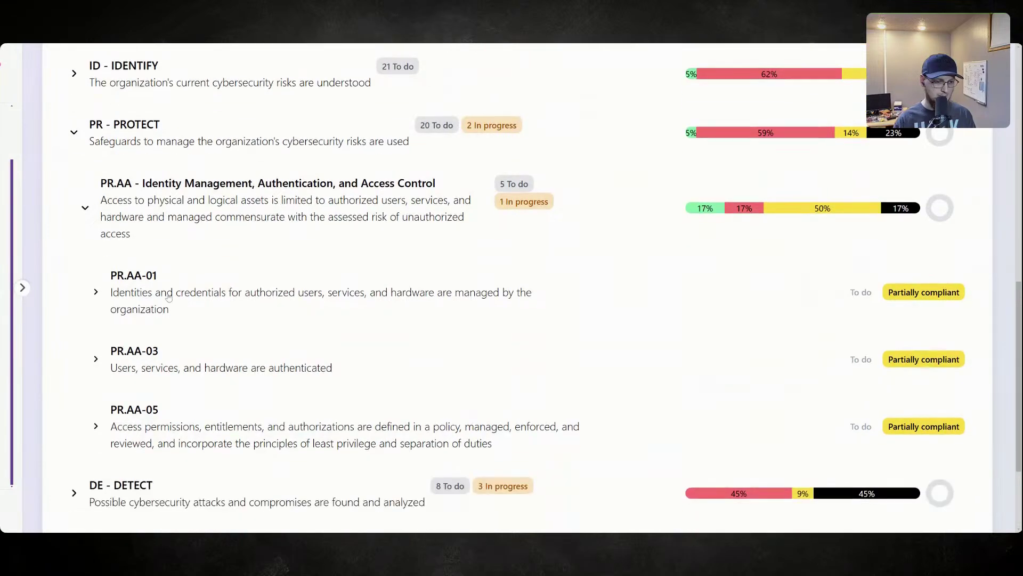
scroll(168, 299, up, 2)
click(82, 181)
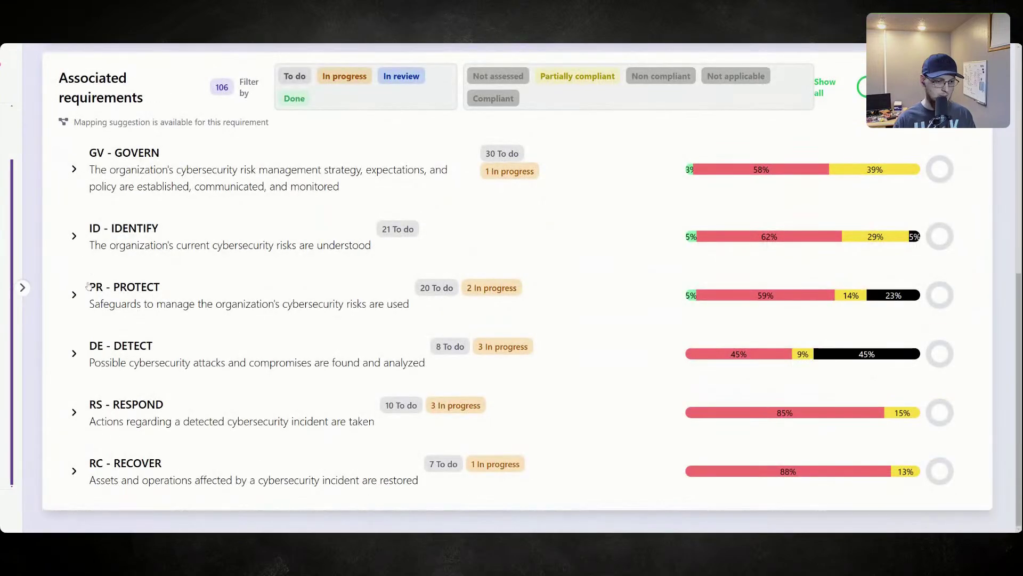
- Expand DE - DETECT and its DE.CM - Continuous Monitoring category, check the listed requirement, and collapse DE - DETECT again
click(74, 353)
scroll(91, 344, down, 2)
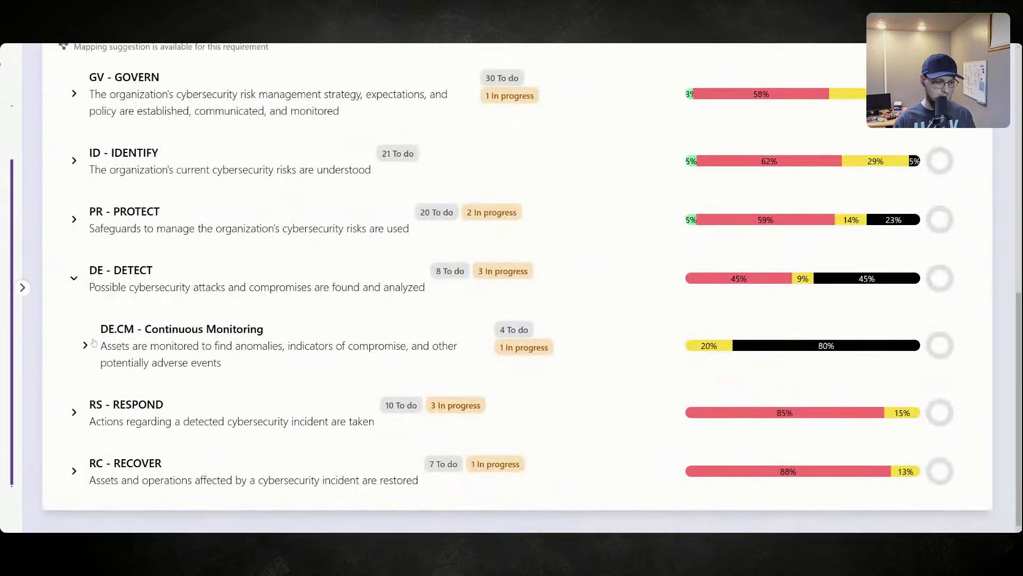
click(87, 345)
scroll(113, 354, down, 2)
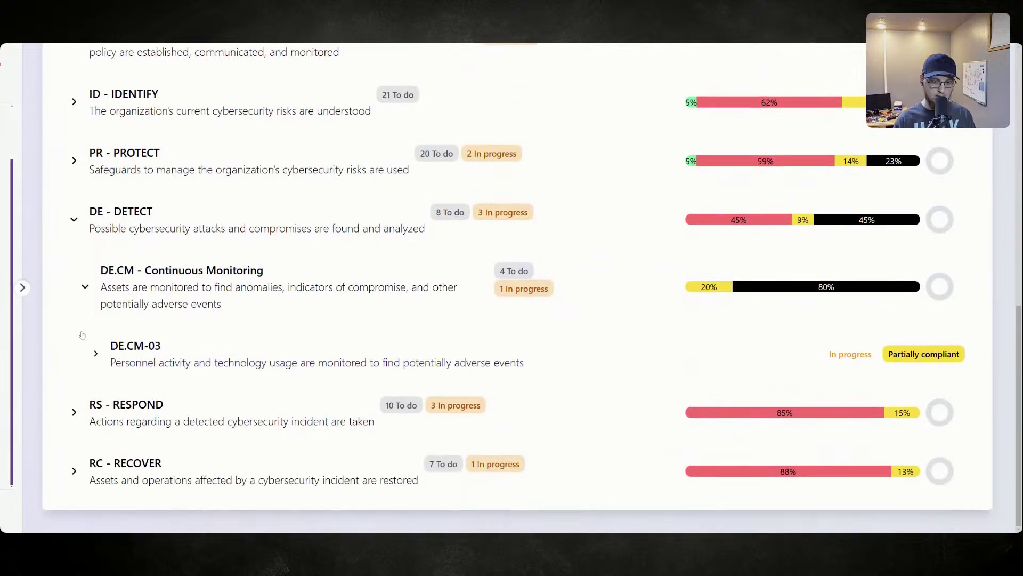
click(73, 216)
- Expand PR - PROTECT again and show the PR.AA-05 examples to review the guidance on access permissions and least privilege
click(74, 295)
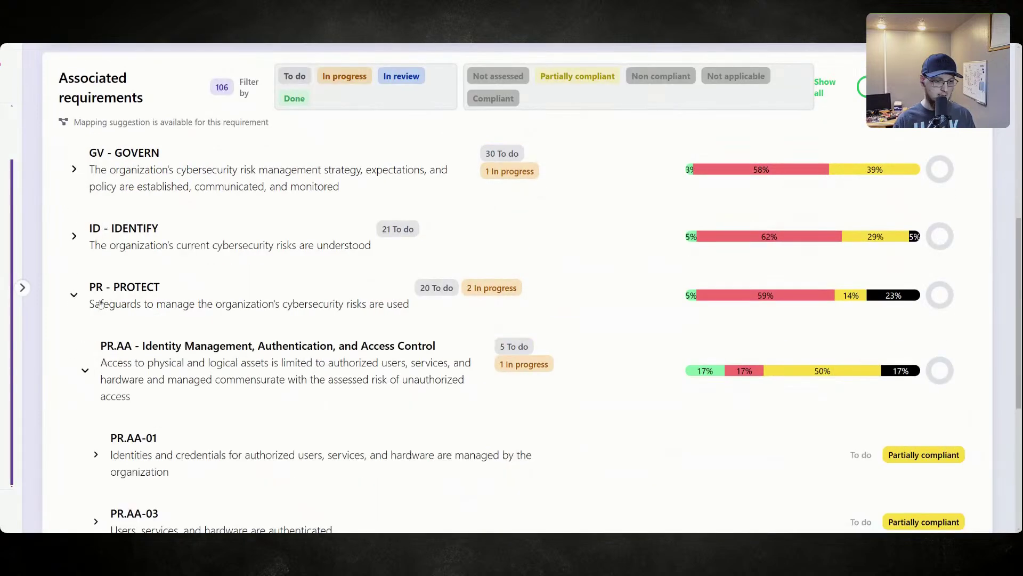
scroll(149, 288, down, 4)
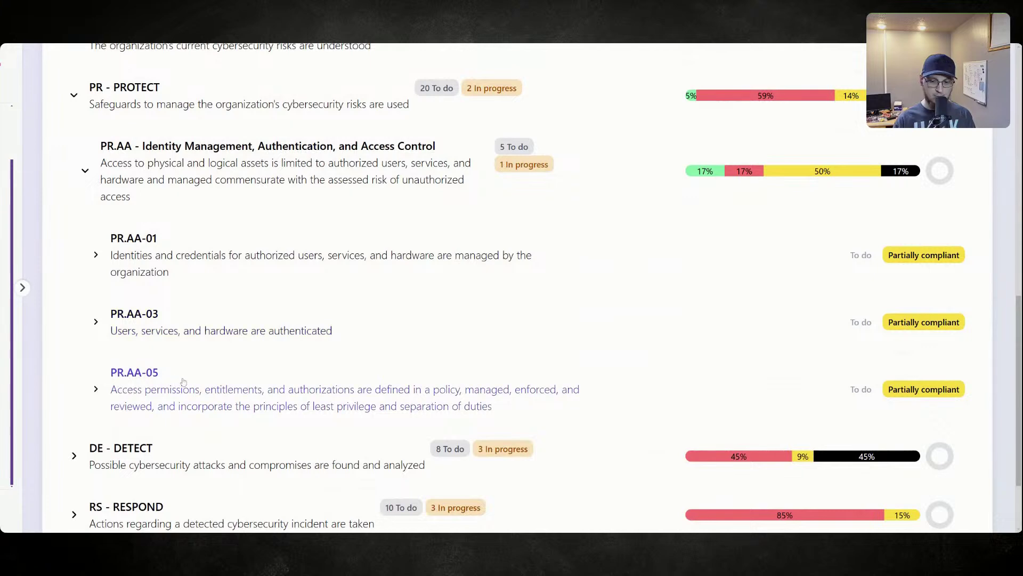
scroll(181, 381, up, 2)
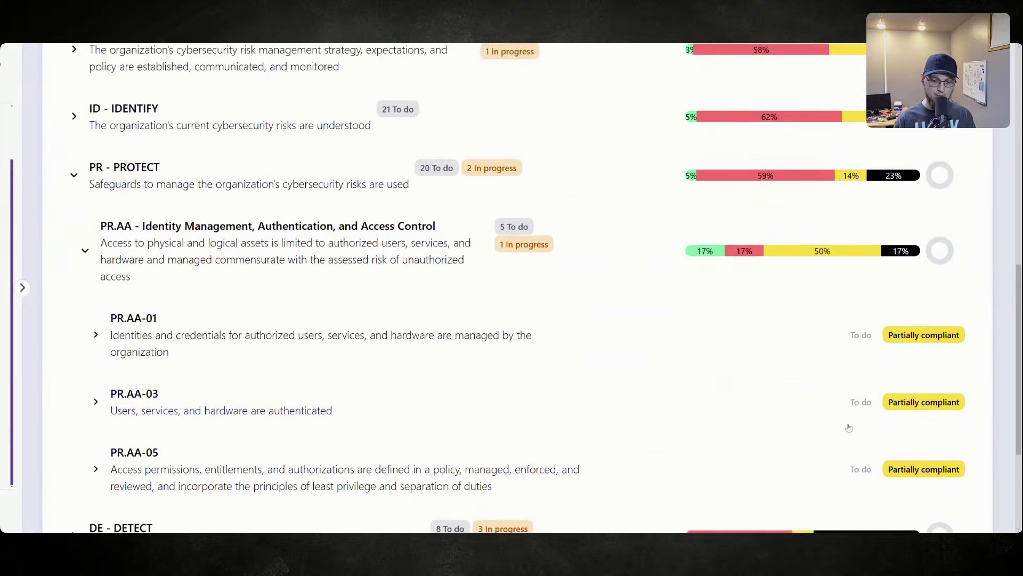
scroll(146, 468, down, 2)
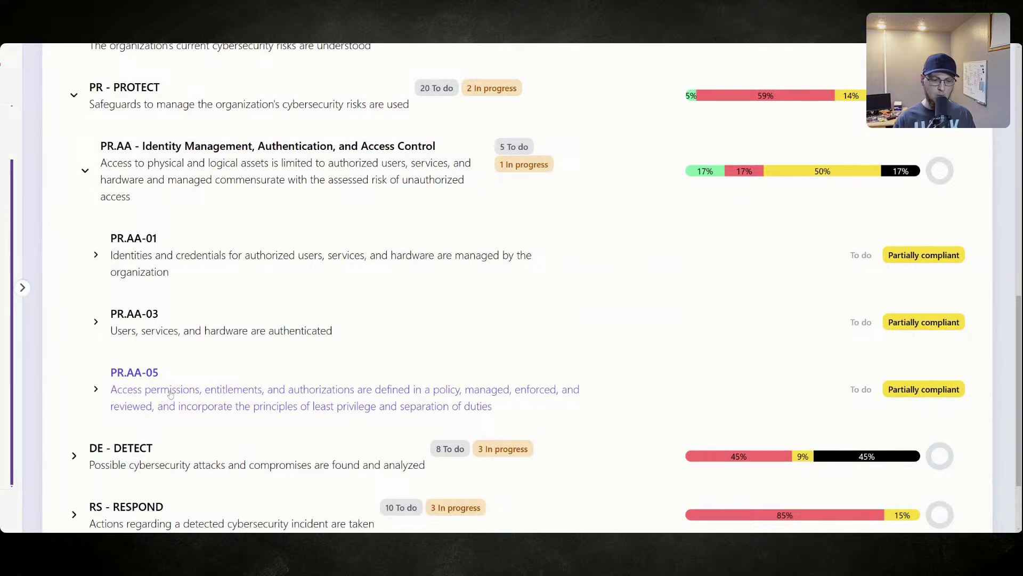
click(118, 394)
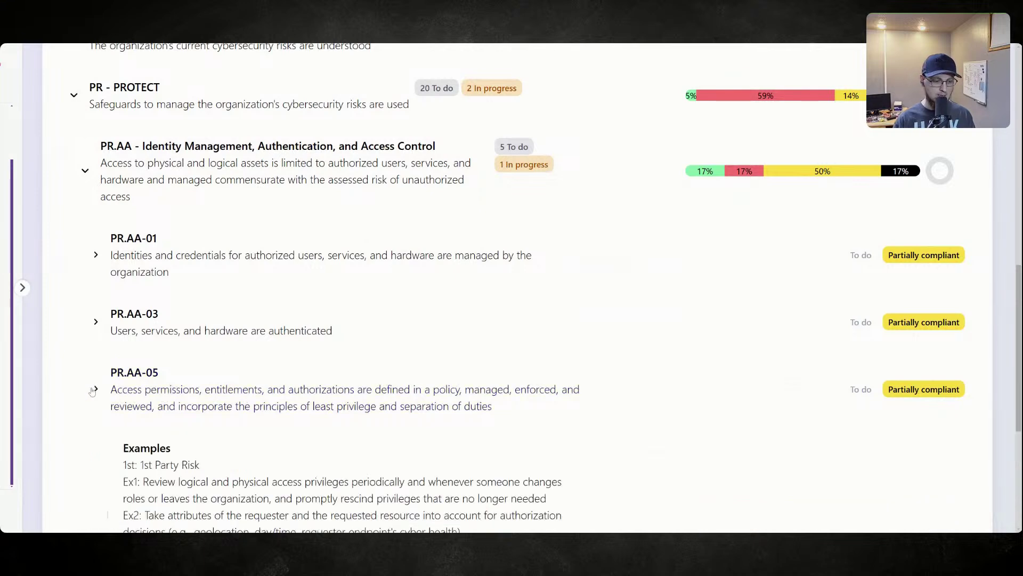
scroll(269, 297, down, 3)
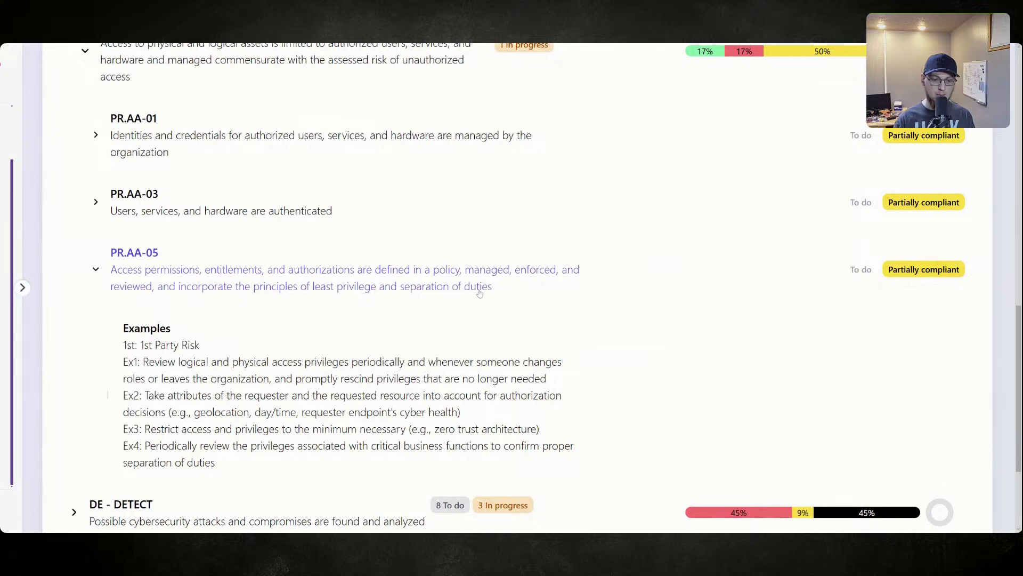
scroll(373, 334, down, 1)
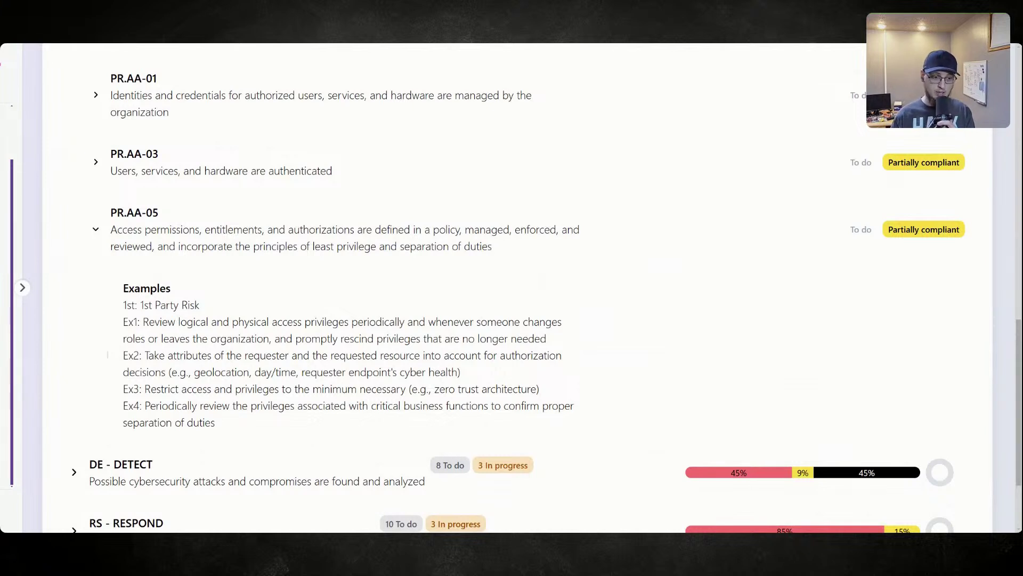
scroll(387, 350, up, 3)
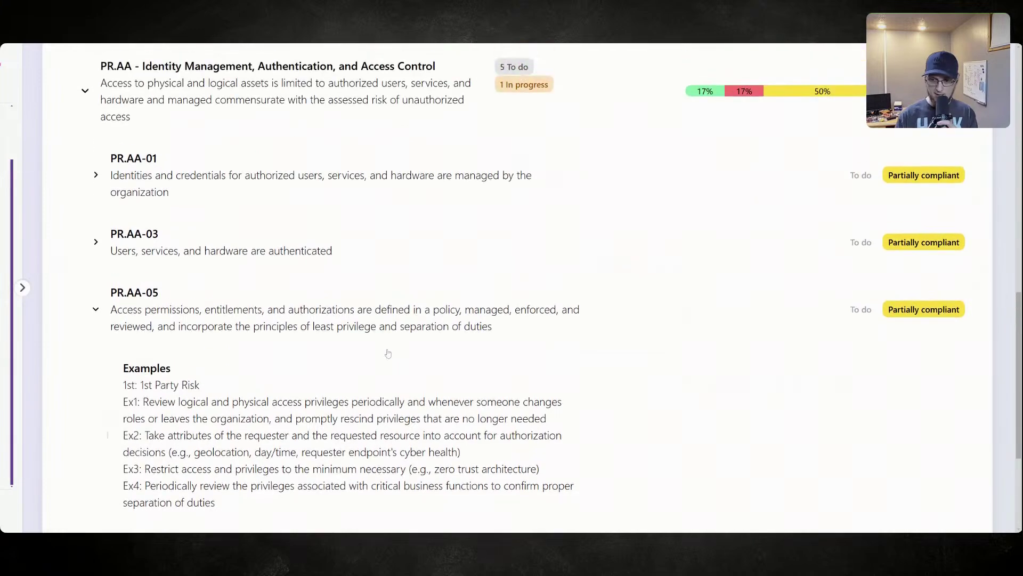
scroll(388, 350, down, 3)
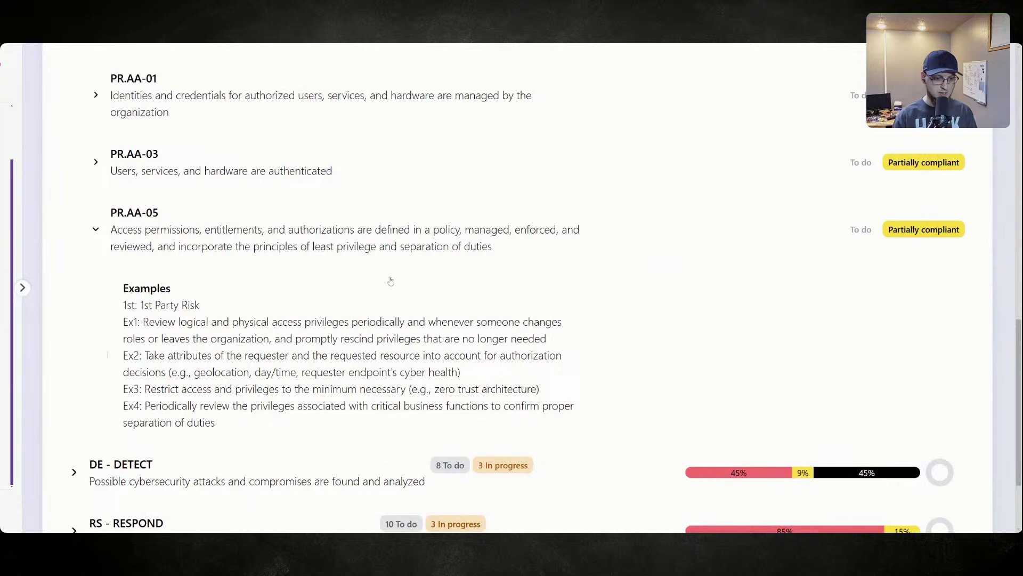
scroll(258, 279, down, 1)
- Switch to the VeraCrypt repository on GitHub and look over its file list, README and releases
scroll(258, 278, down, 1)
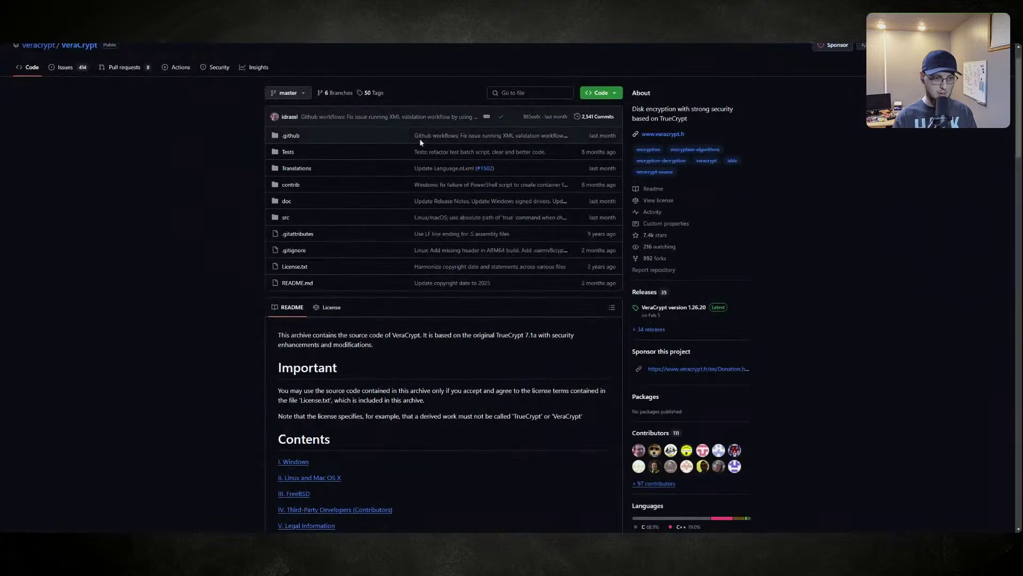
scroll(689, 232, down, 2)
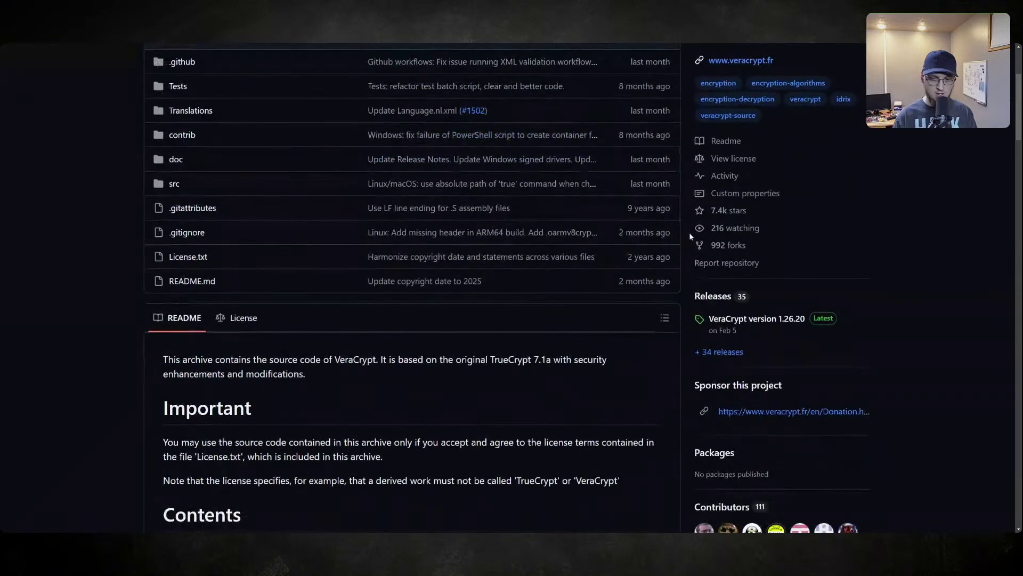
scroll(823, 441, up, 2)
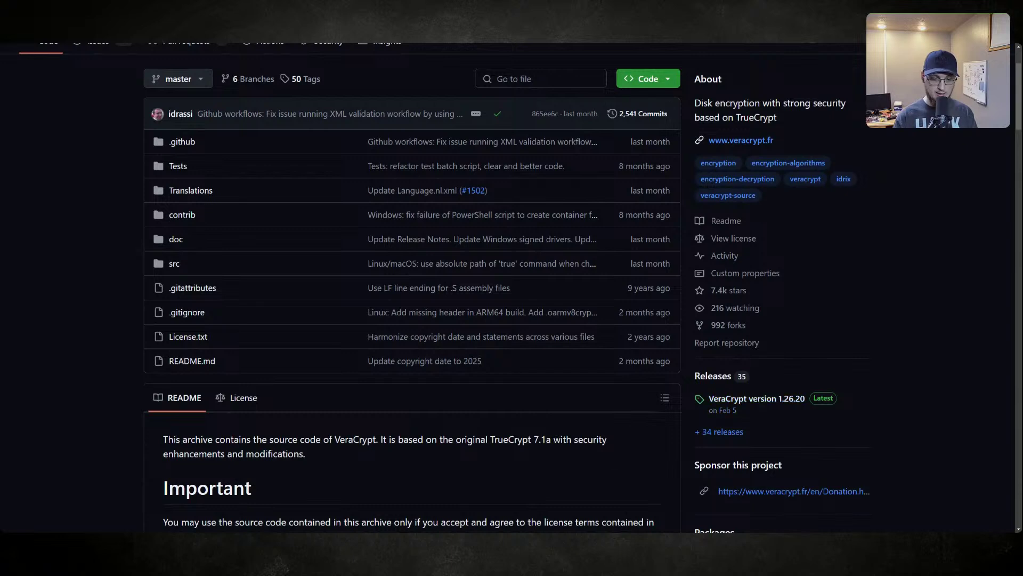
- Look over the VeraCrypt README's TrueCrypt reference and the version 1.26.20 release notes and assets, and go back from the release page
drag(490, 439, 531, 439)
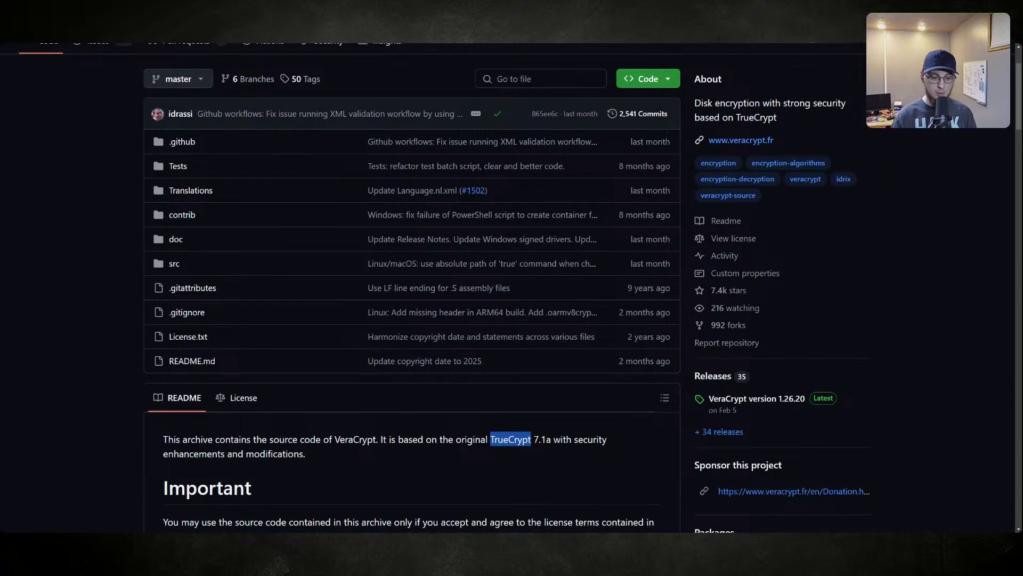
click(119, 389)
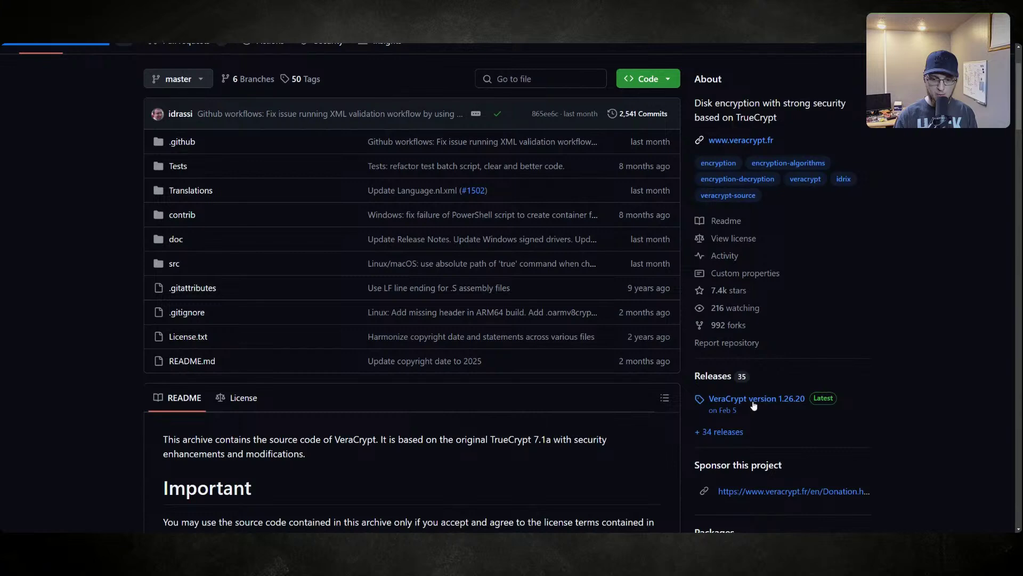
scroll(351, 351, down, 7)
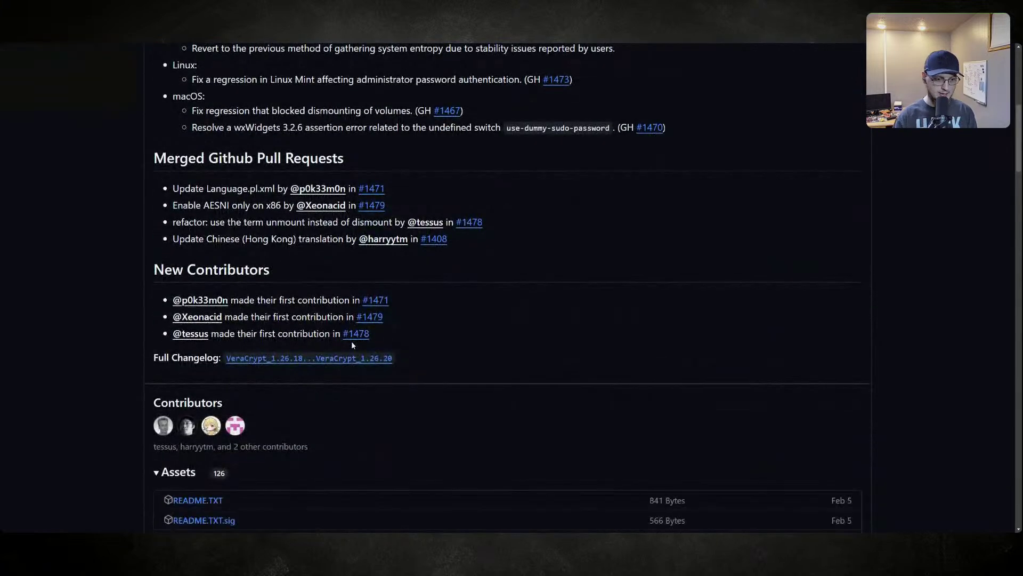
scroll(352, 345, down, 6)
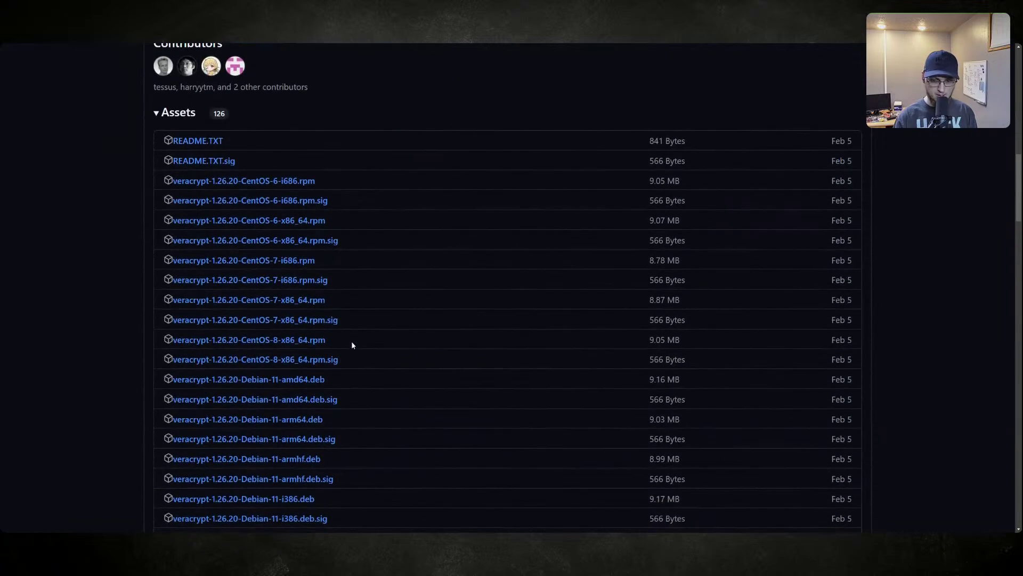
scroll(352, 345, down, 3)
scroll(352, 345, up, 4)
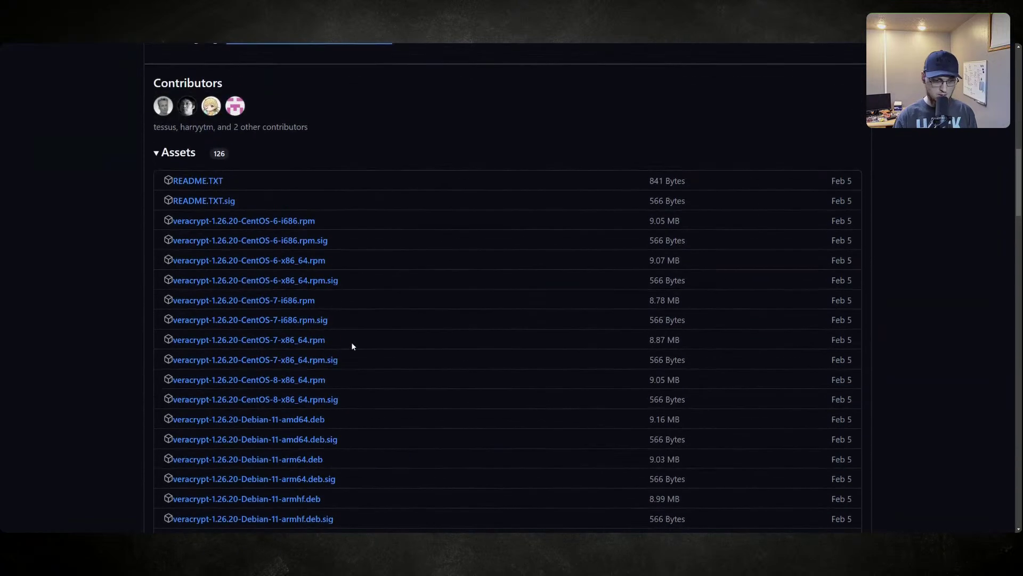
scroll(353, 341, up, 15)
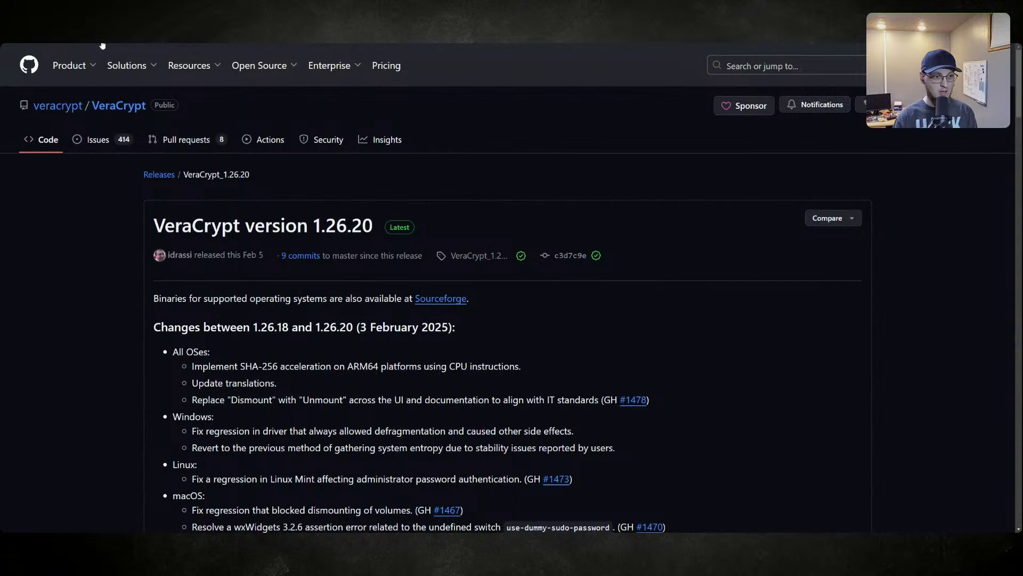
key(alt+Left)
key(alt+Left)
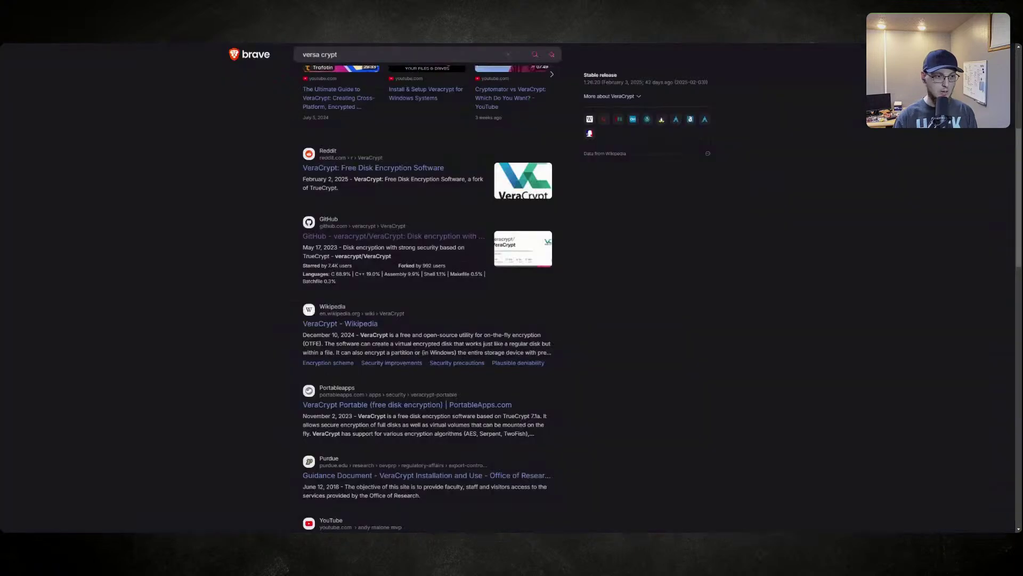
key(alt+Right)
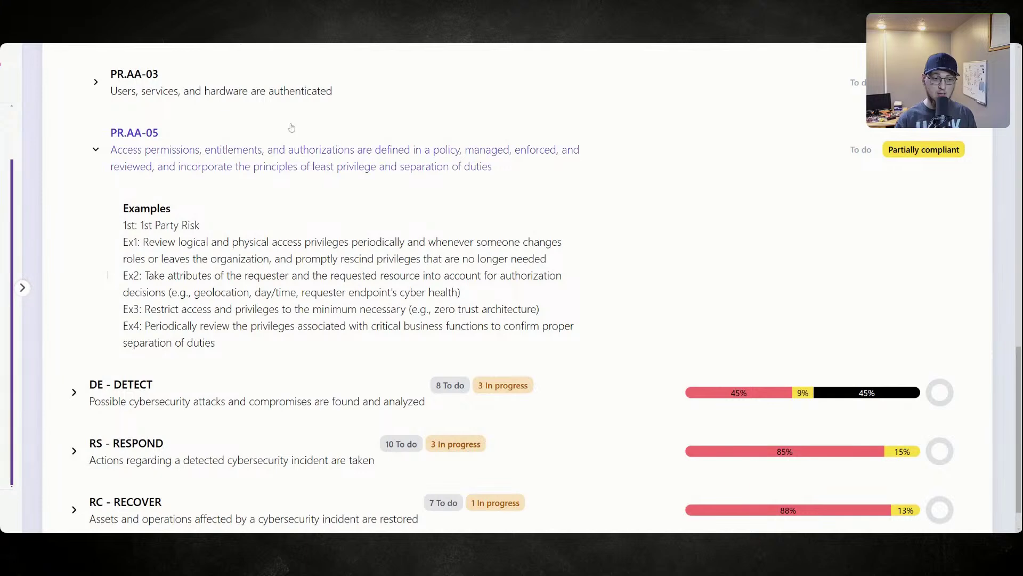
- Open the PR.AA-05 requirement assessment from the audit and set its result to Non compliant
click(361, 207)
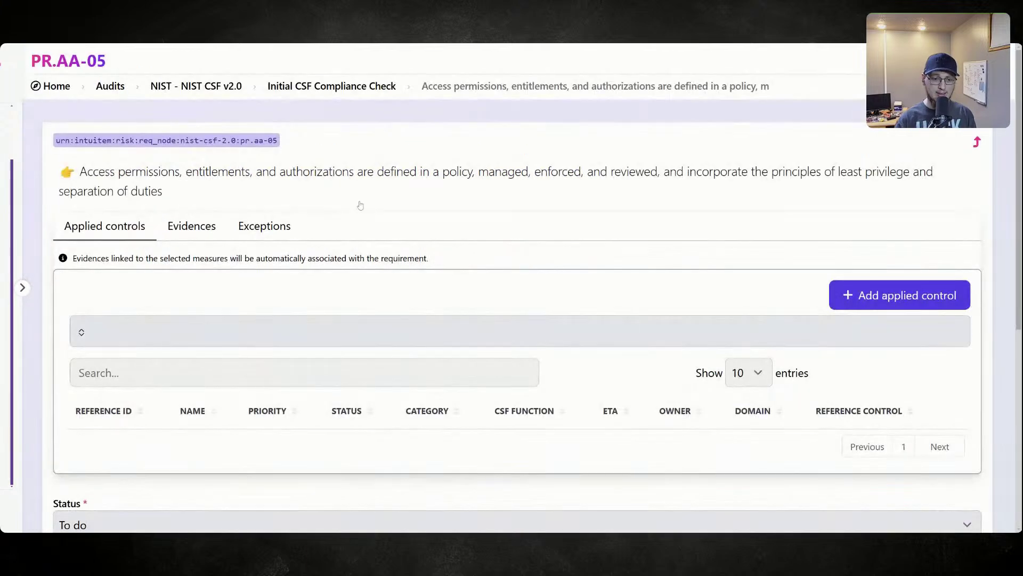
scroll(399, 224, down, 4)
scroll(347, 269, down, 2)
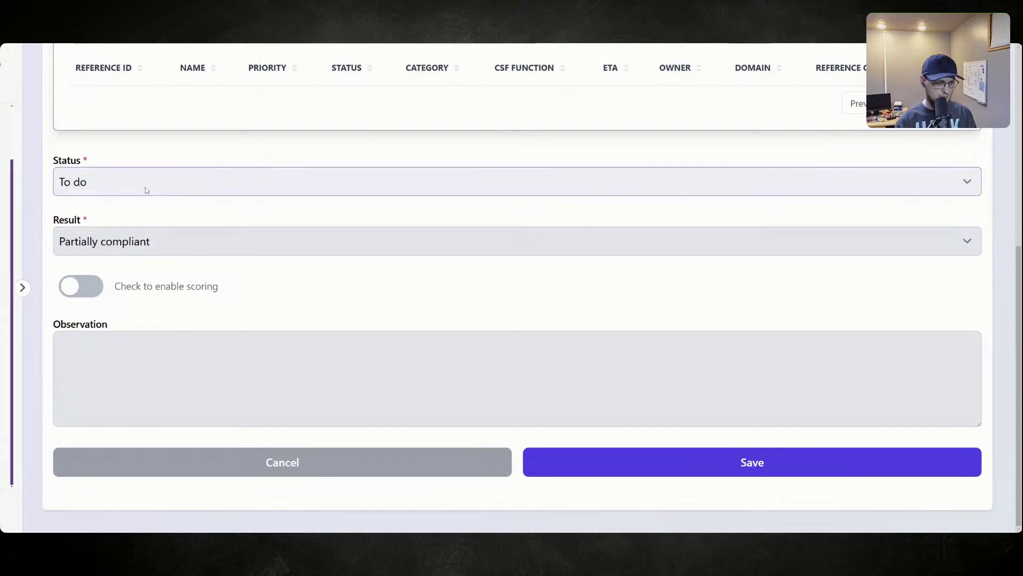
scroll(171, 308, up, 6)
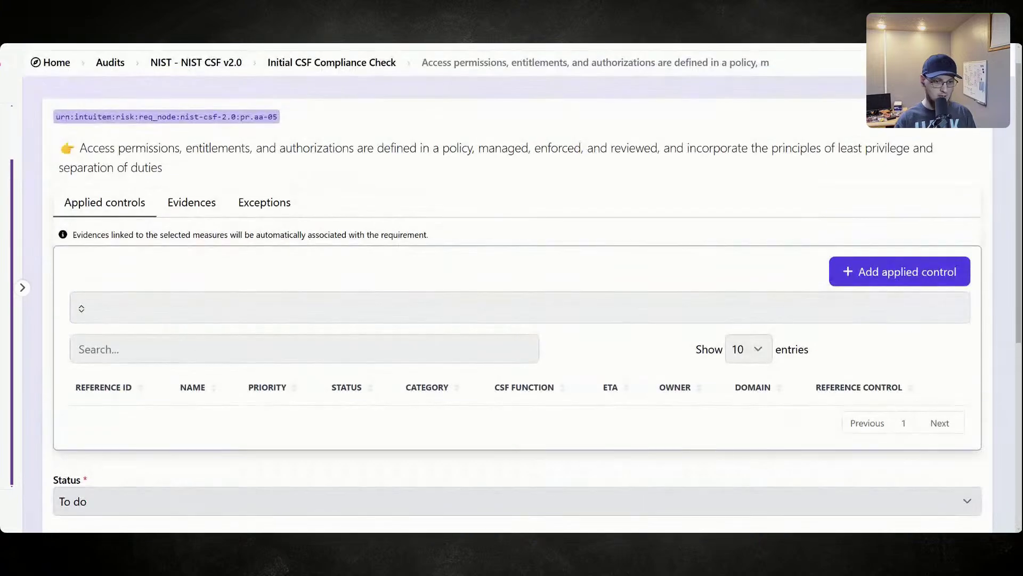
scroll(192, 323, down, 4)
click(101, 354)
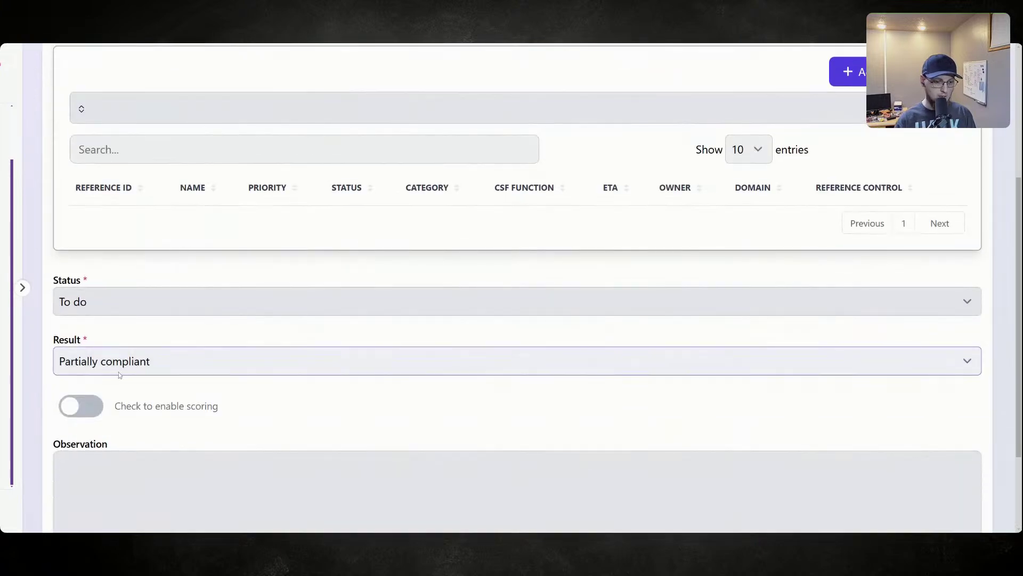
click(137, 421)
scroll(201, 382, up, 4)
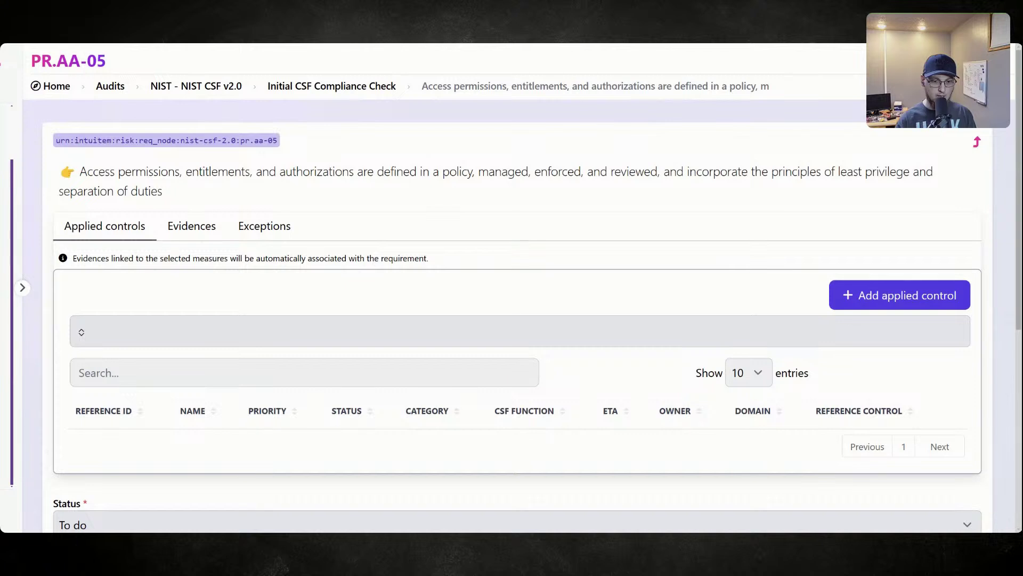
- Enter the PR.AA-05 observation "No existing documentation or procedures for least pri and sep of duties" and save the assessment
drag(440, 171, 478, 171)
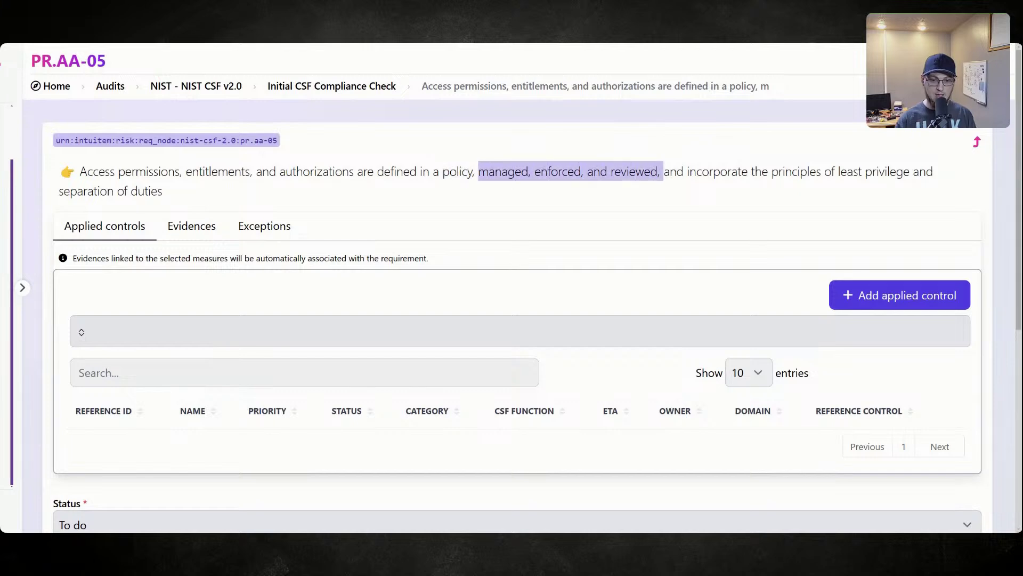
scroll(512, 288, down, 5)
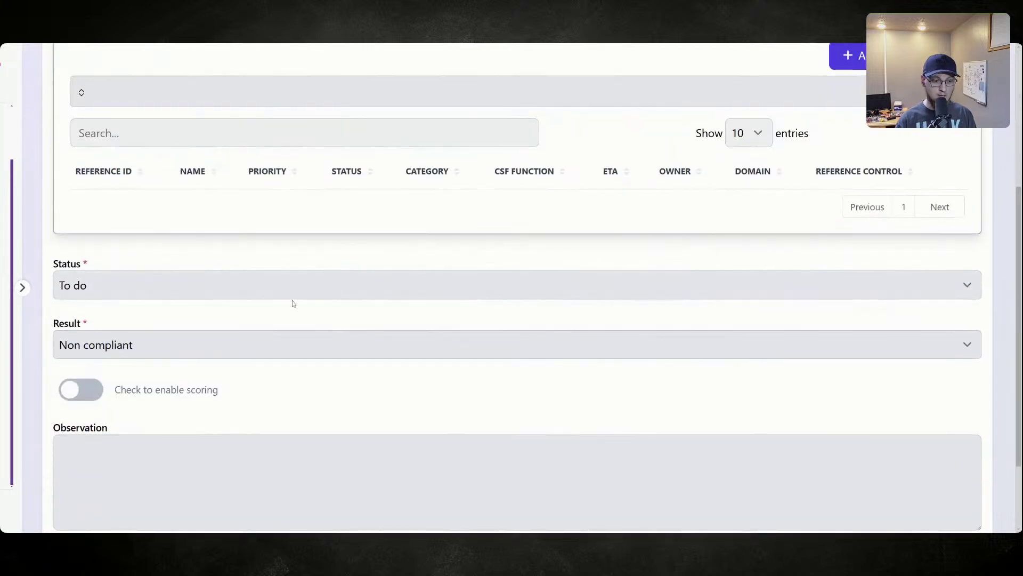
scroll(267, 323, down, 2)
click(266, 362)
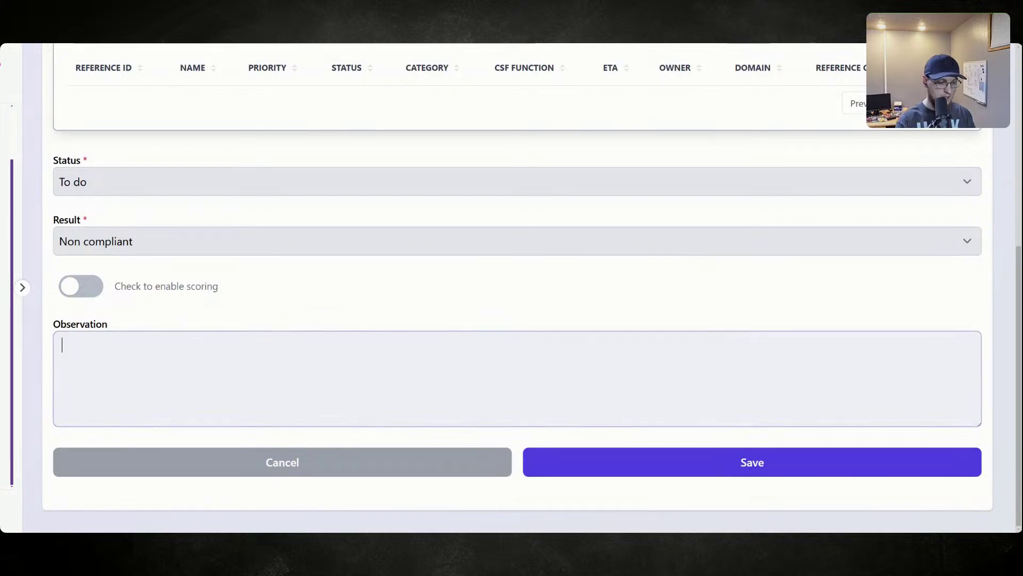
text(No existi)
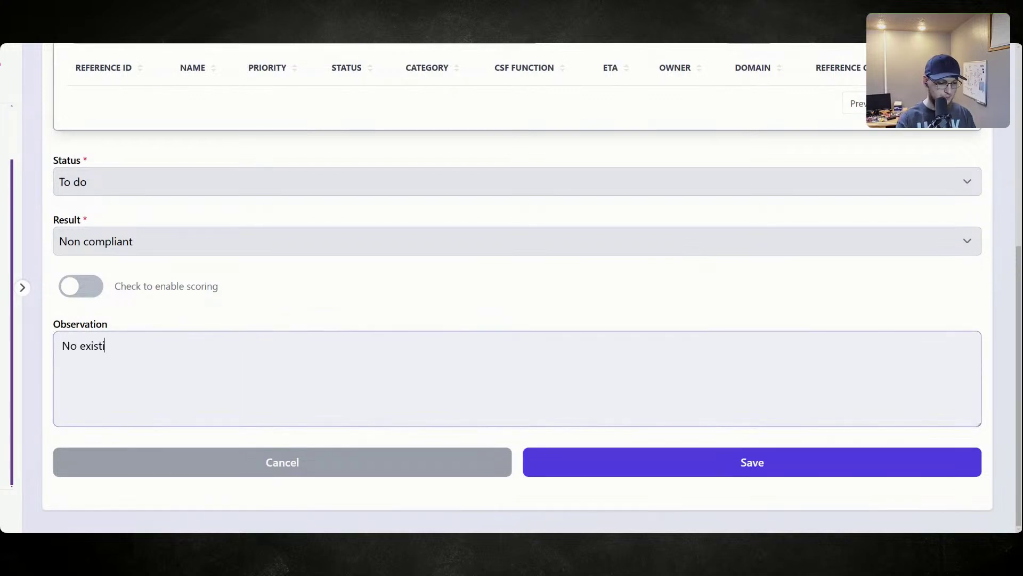
text(ng documentatio)
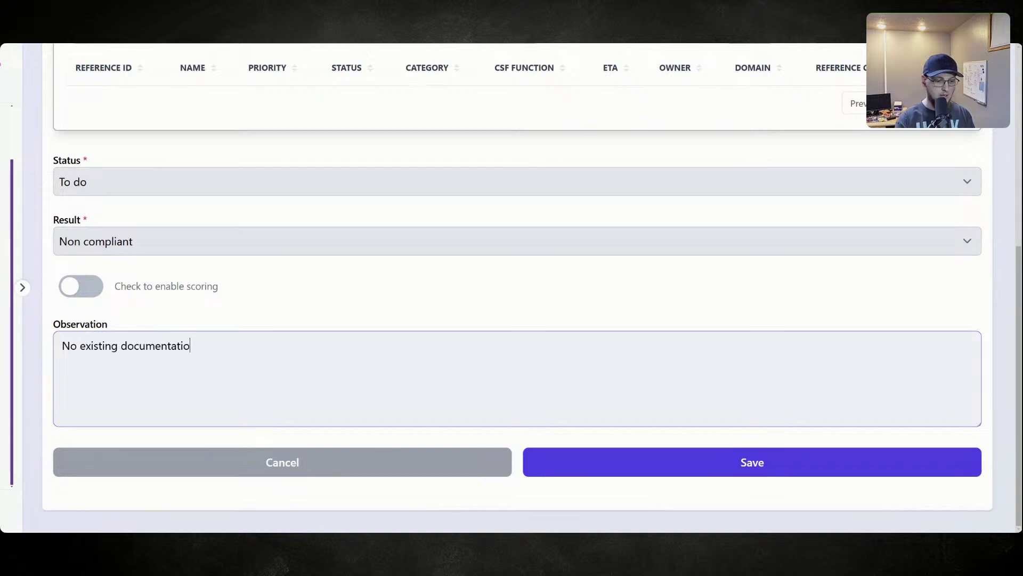
text(n or procedure)
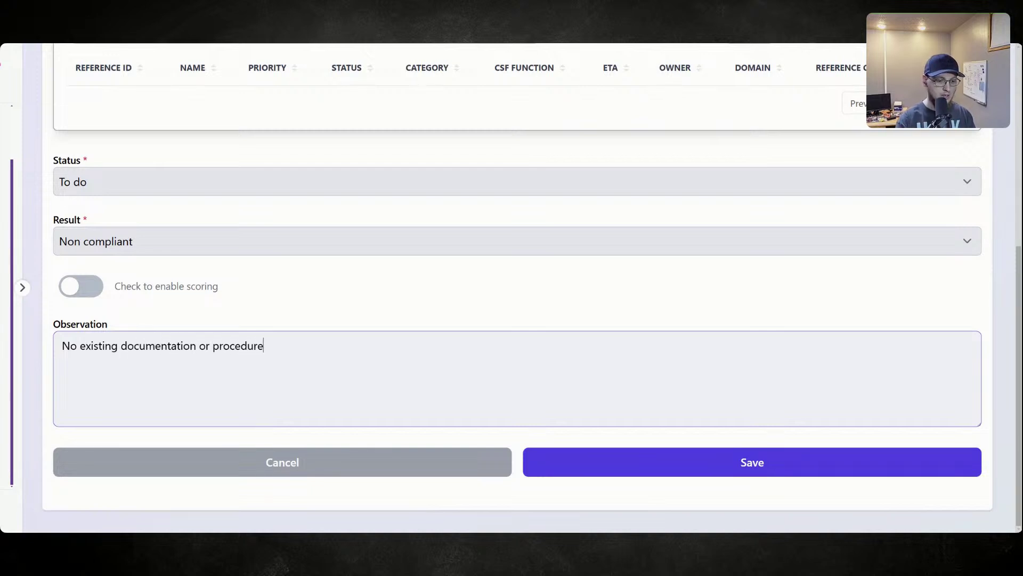
text(s for leas)
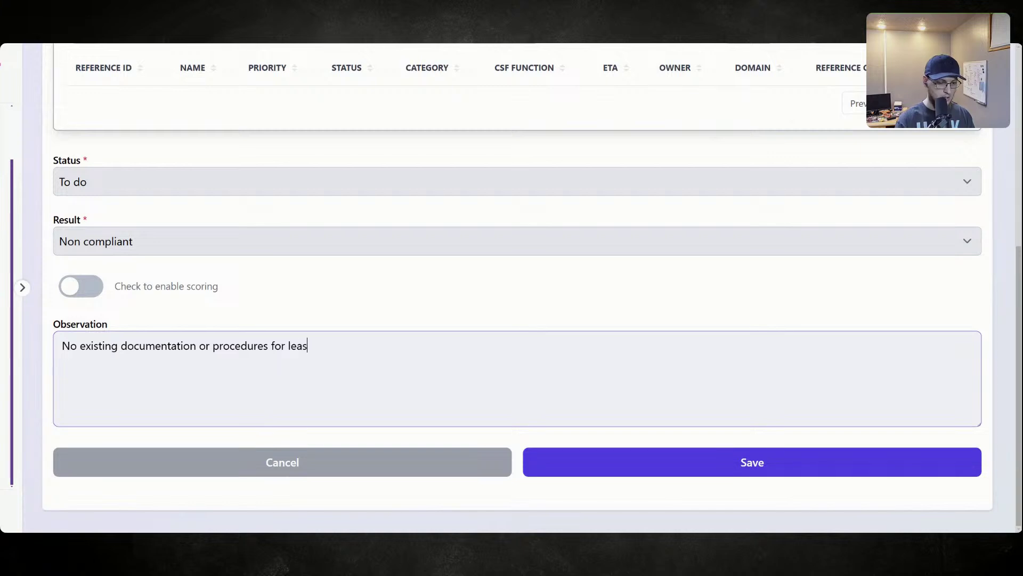
text(t pre)
key(BackSpace)
text(i)
key(BackSpace)
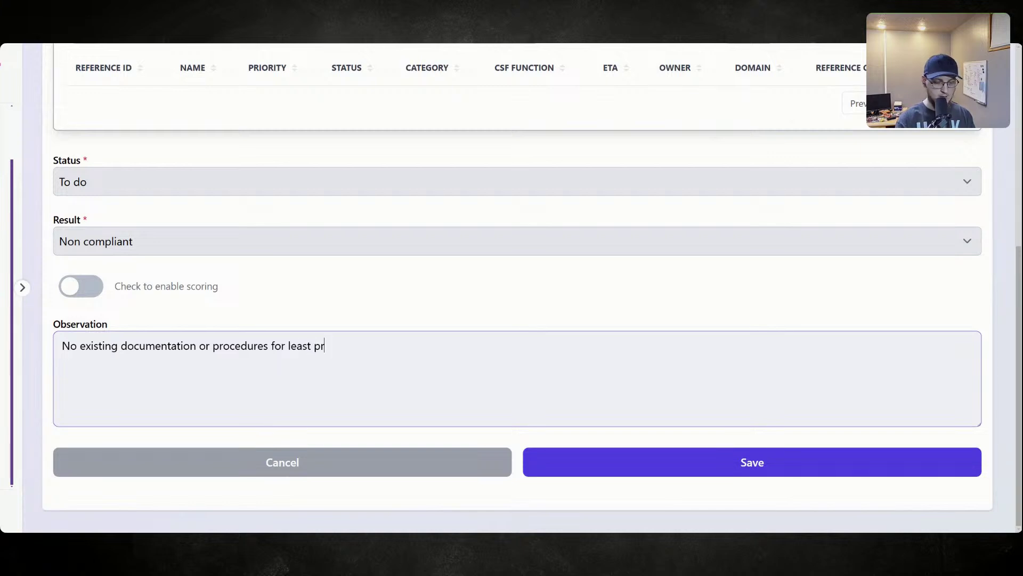
scroll(225, 347, up, 5)
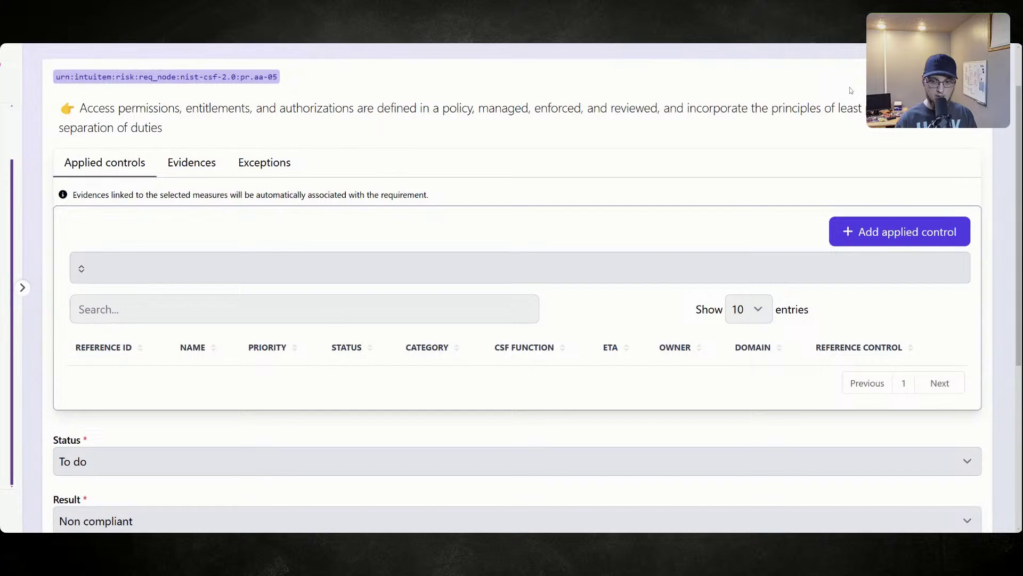
scroll(651, 201, down, 5)
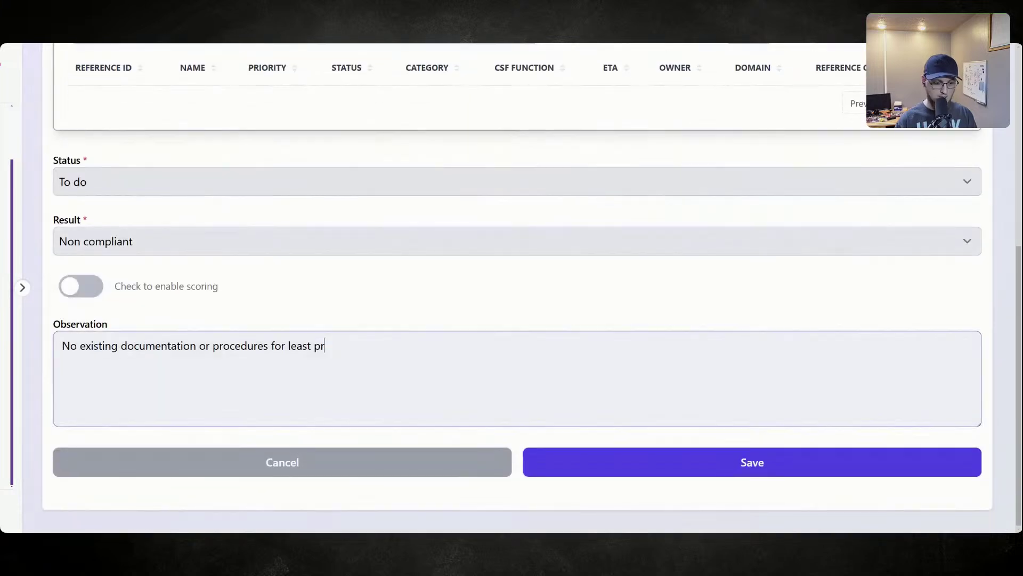
scroll(394, 350, up, 5)
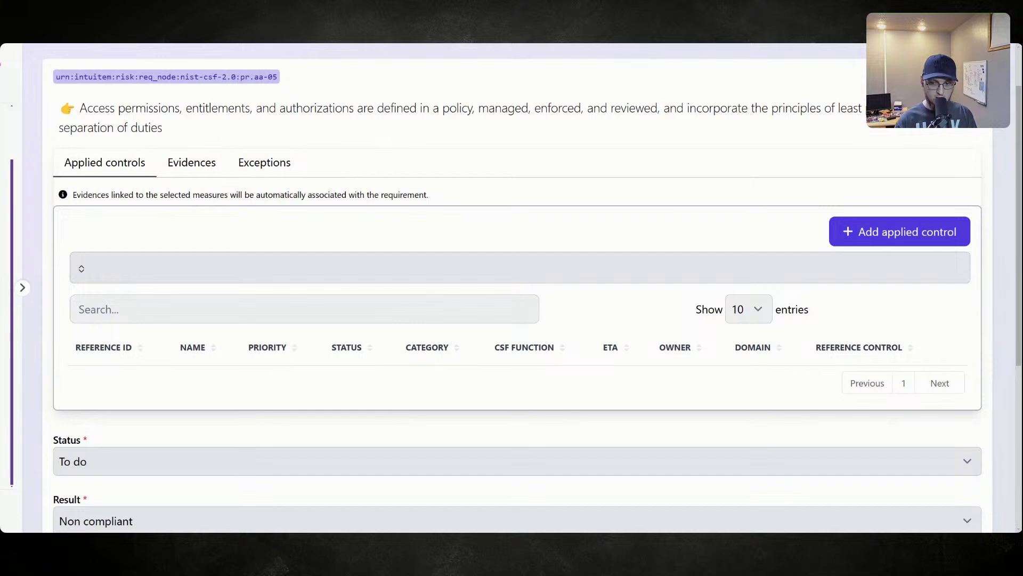
scroll(451, 293, down, 4)
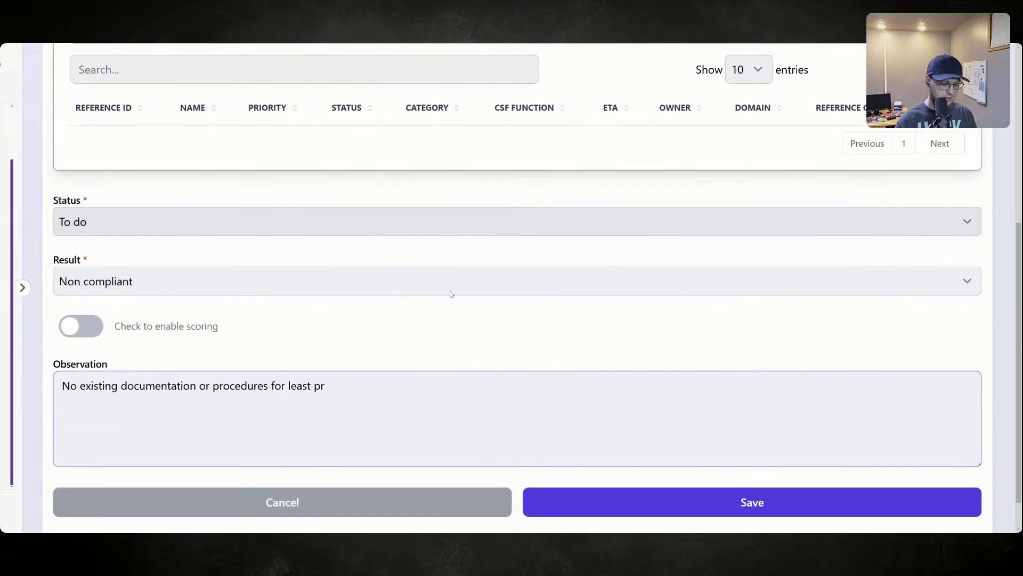
text(i and sep of)
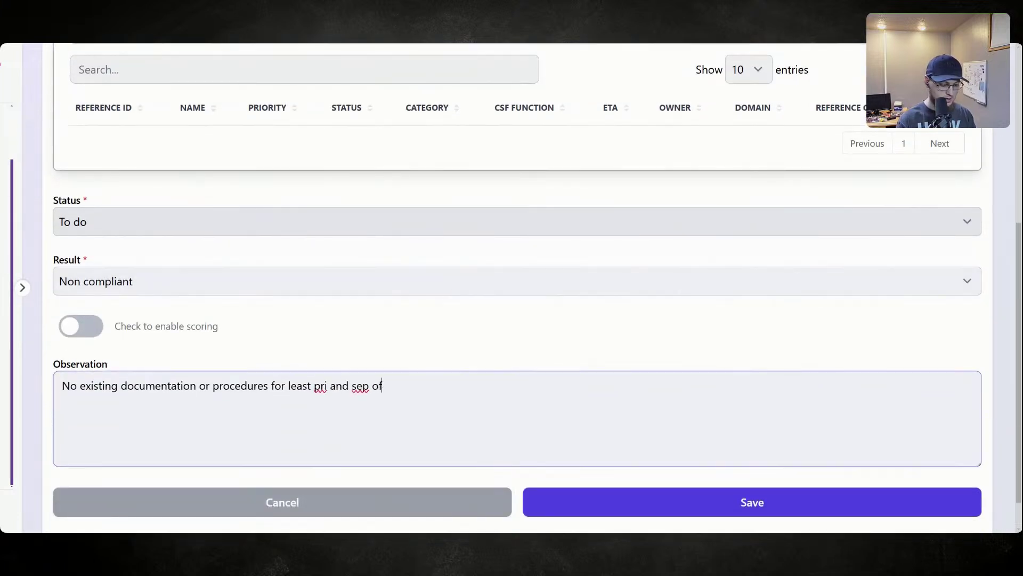
text( duties)
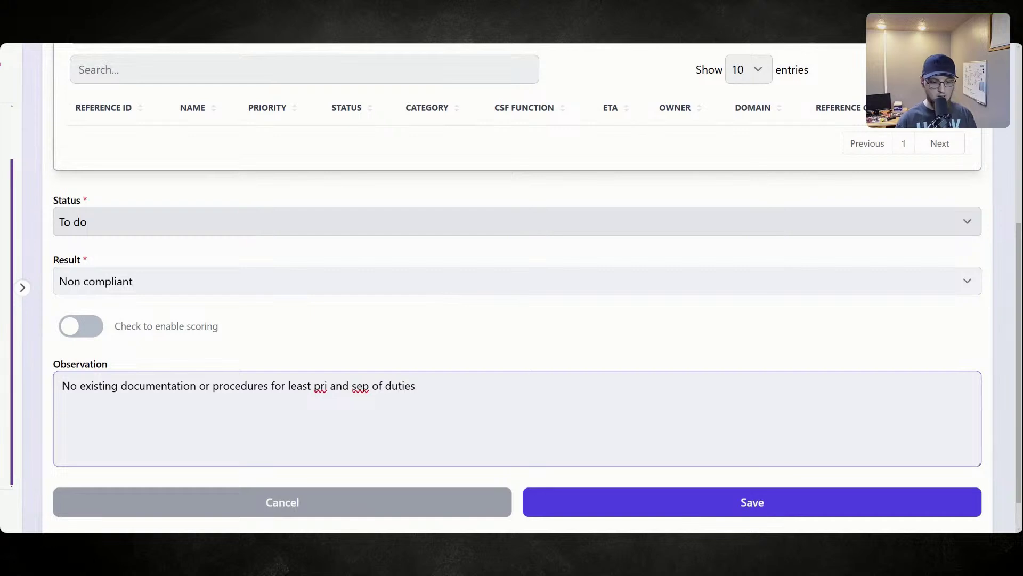
click(660, 509)
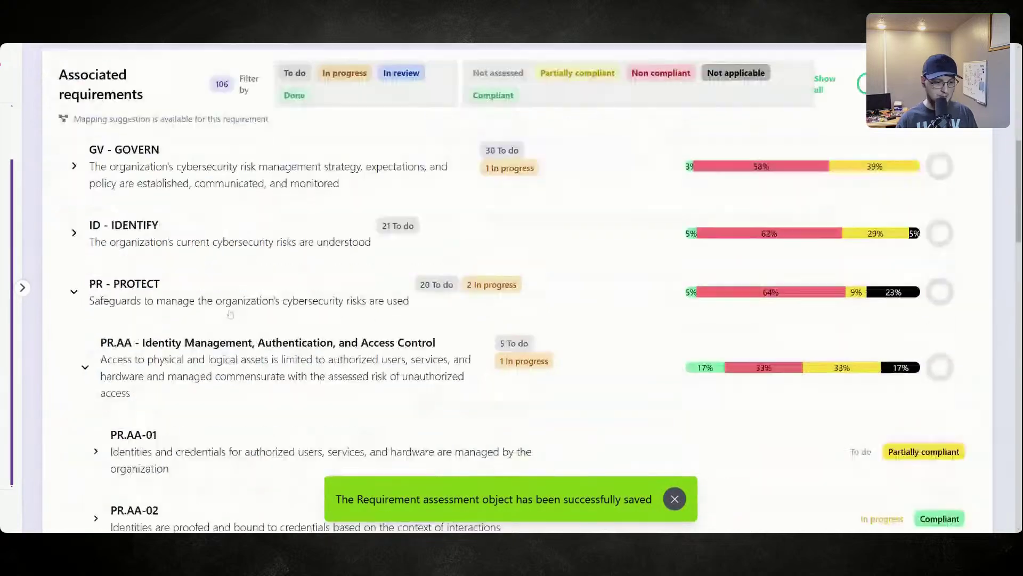
- Reopen the PR.AA-05 requirement assessment, set its status to In progress and save it
scroll(230, 314, down, 10)
scroll(205, 297, up, 3)
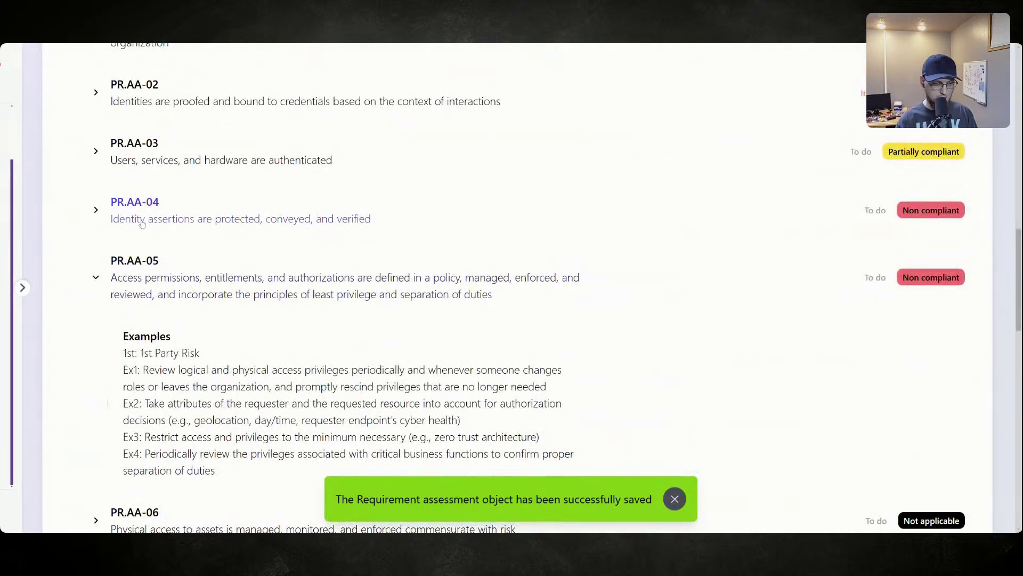
scroll(189, 307, down, 2)
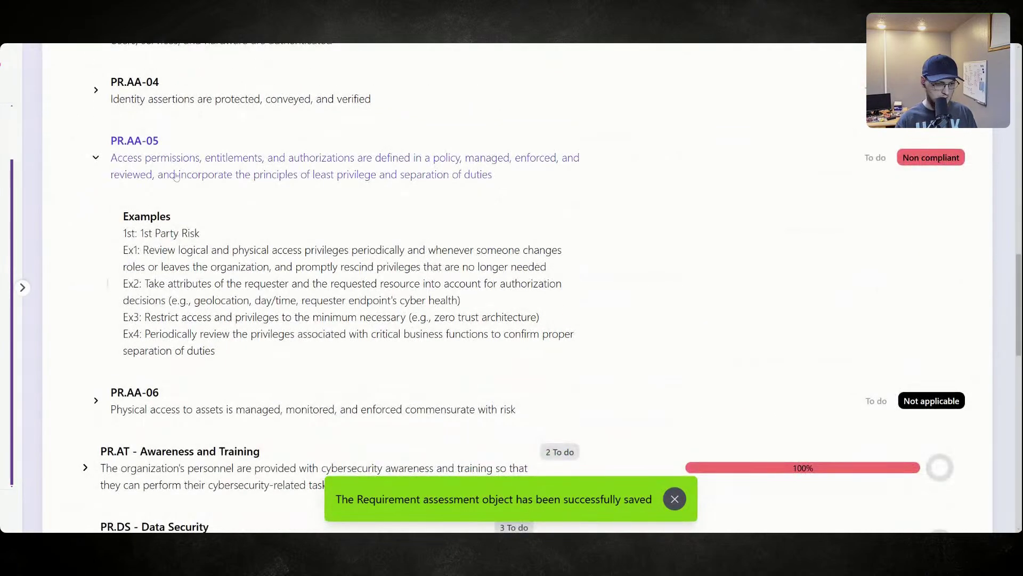
click(220, 171)
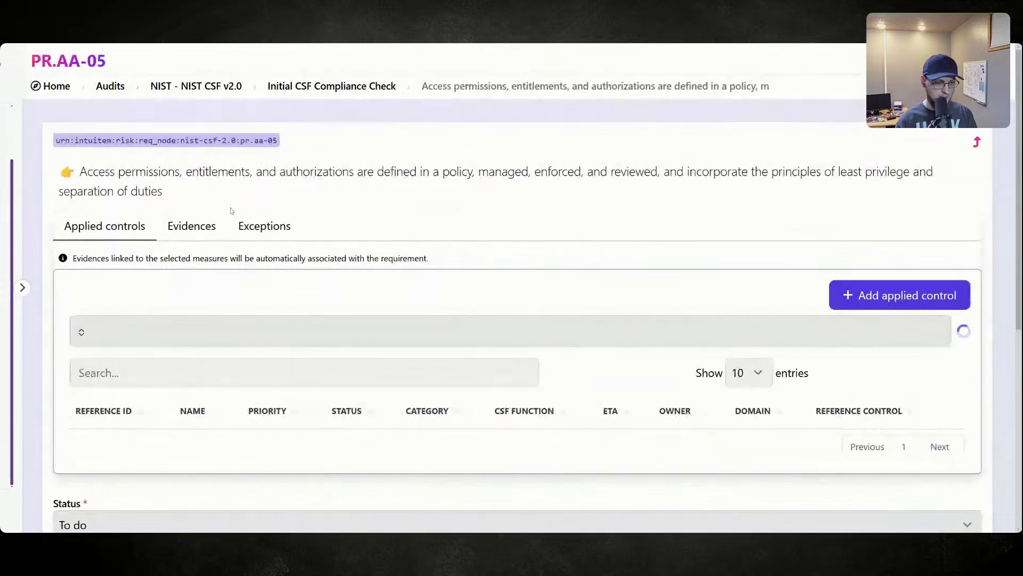
scroll(244, 308, down, 6)
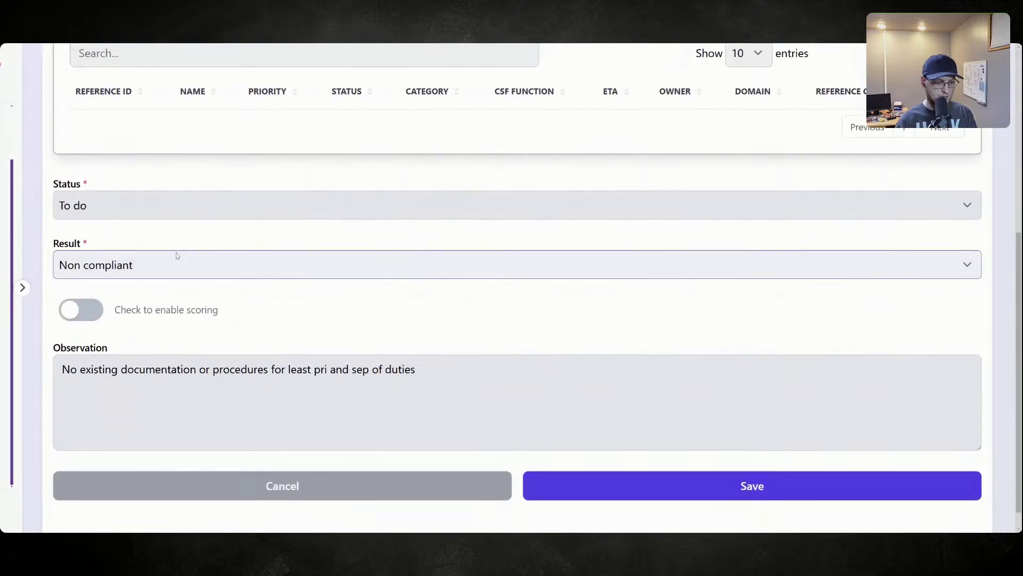
click(166, 206)
click(165, 223)
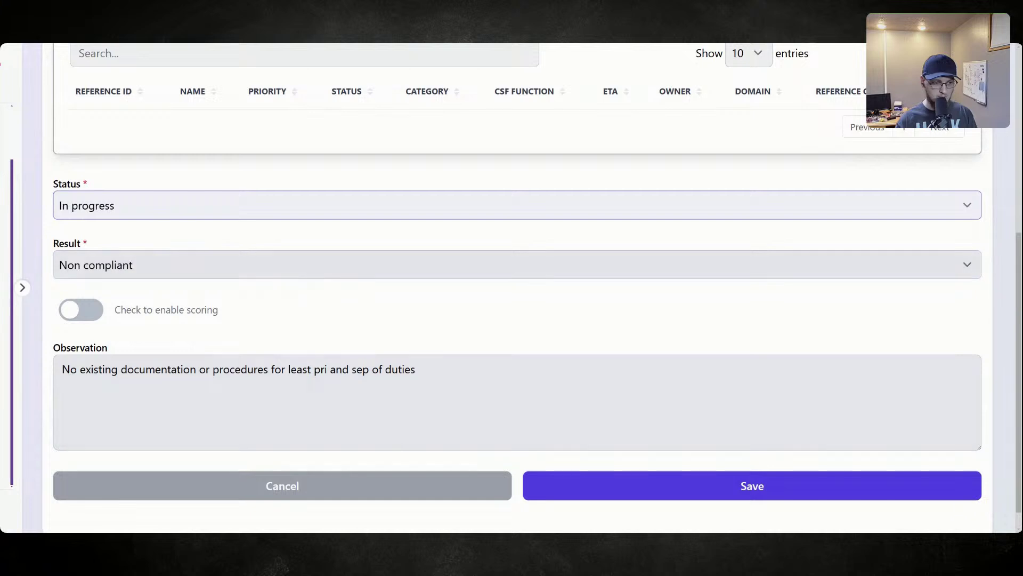
click(658, 490)
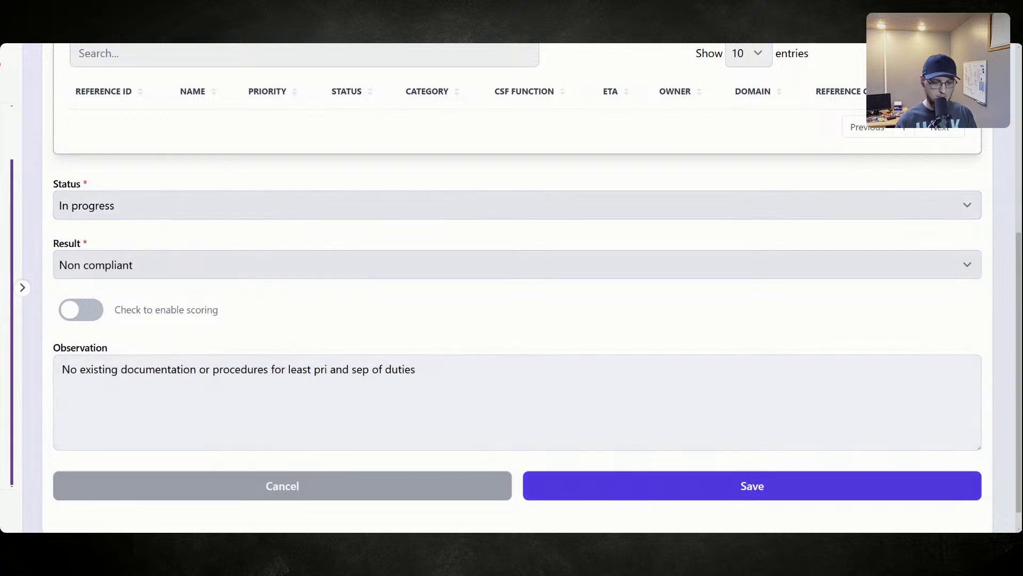
scroll(527, 361, up, 3)
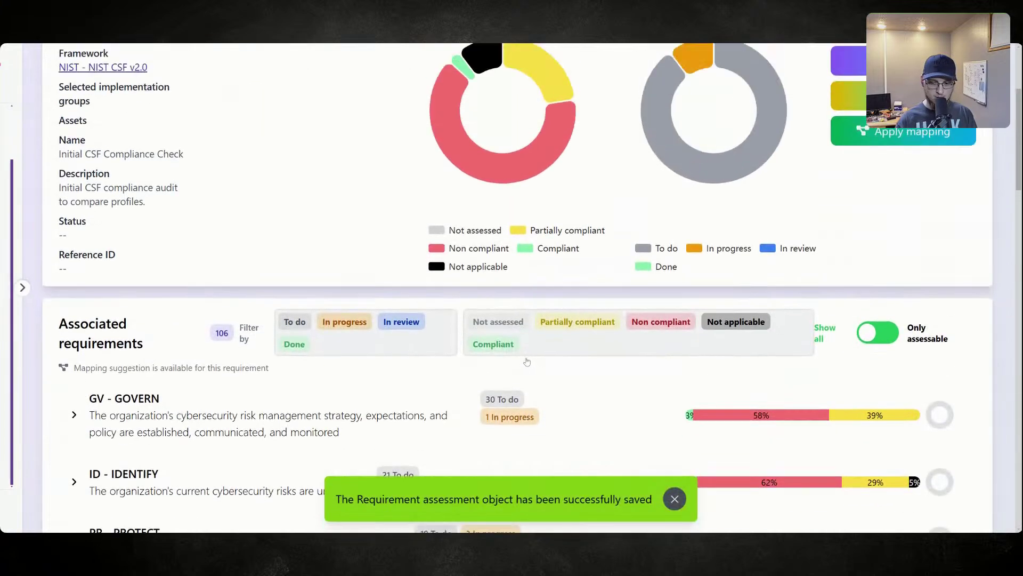
- Review the audit's compliance and progress charts and the PR.AA requirements under PR - PROTECT down to PR.AA-05
scroll(527, 361, up, 5)
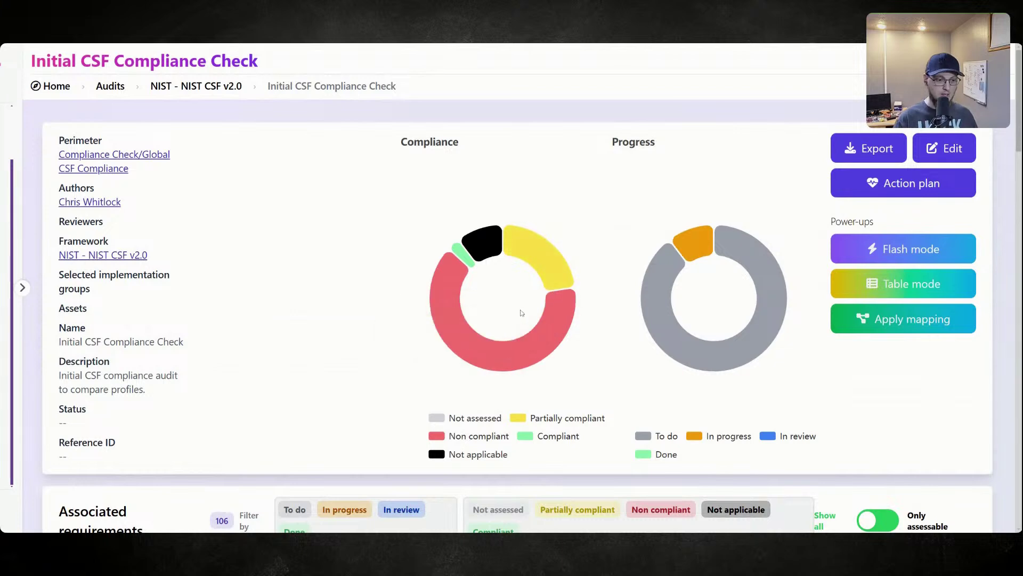
mouse_move(476, 313)
scroll(401, 297, down, 4)
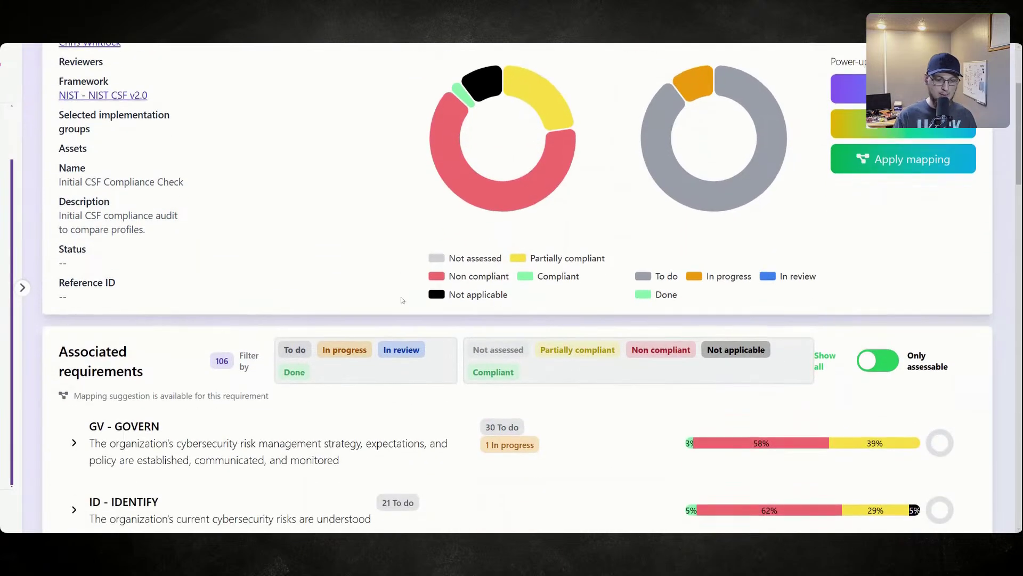
scroll(403, 299, down, 10)
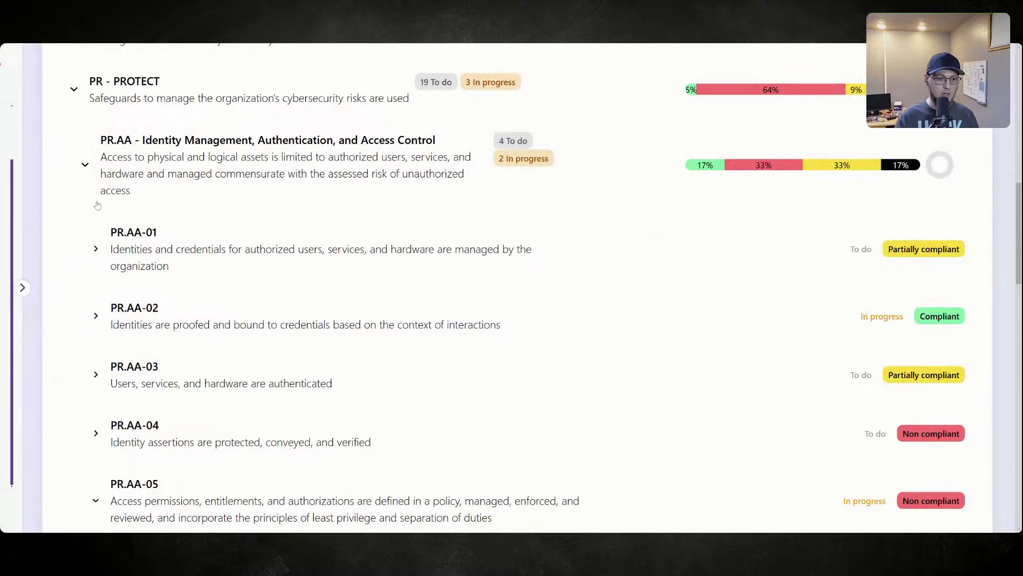
scroll(94, 223, up, 1)
scroll(101, 240, up, 1)
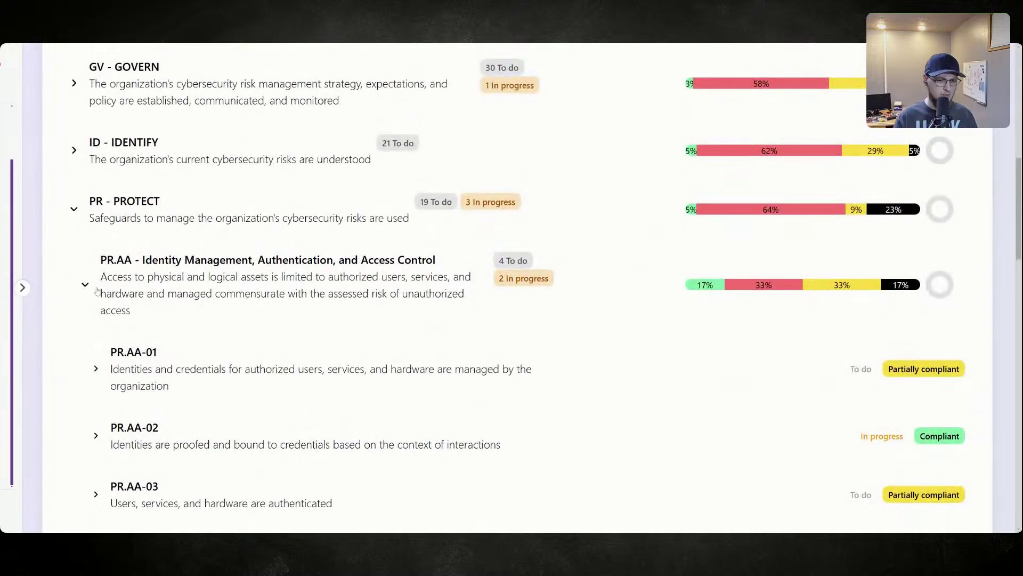
scroll(97, 291, down, 4)
scroll(96, 301, down, 3)
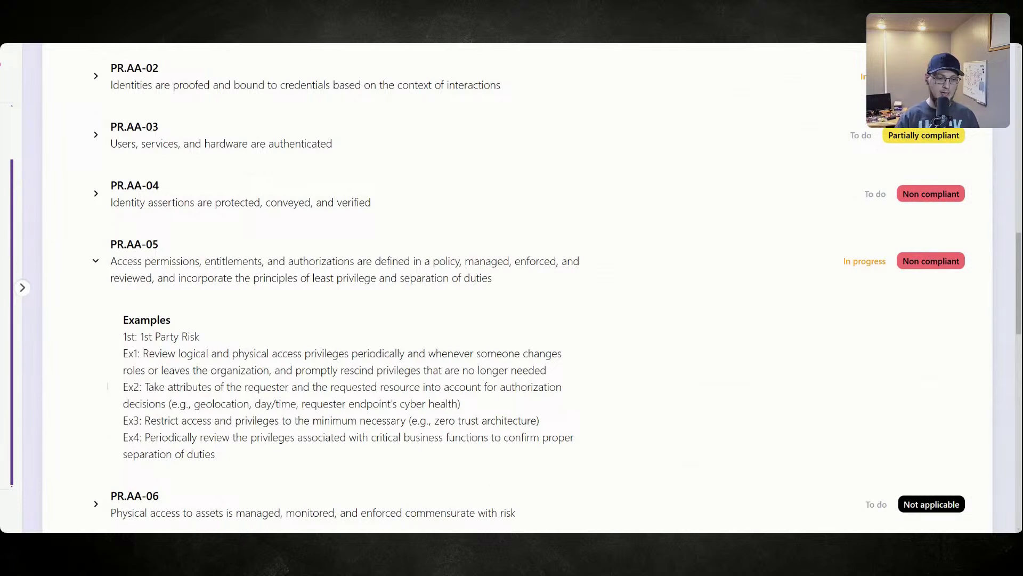
- Collapse the examples of the PR.AA-05 requirement in the associated requirements tree
click(102, 265)
click(101, 266)
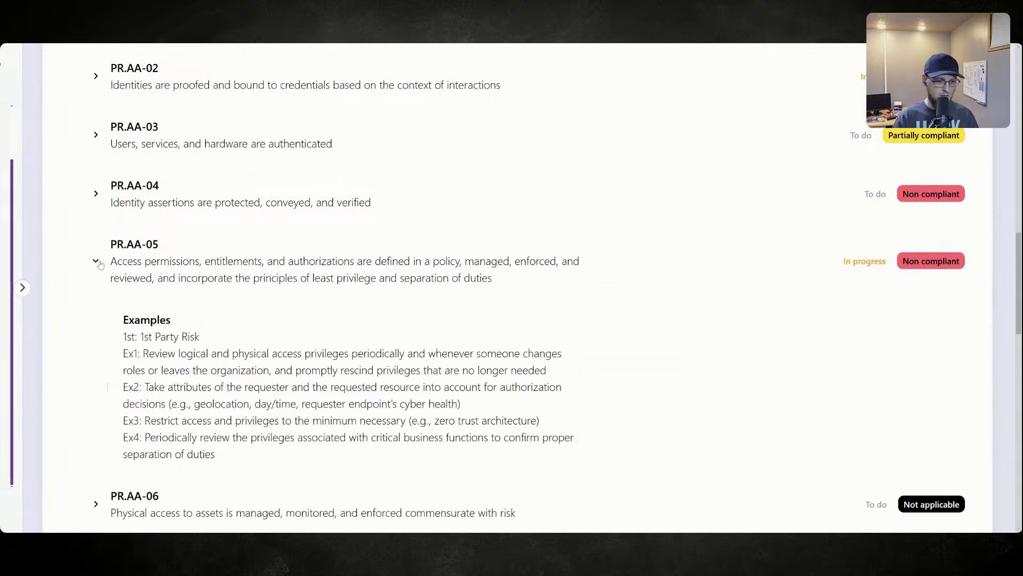
click(102, 265)
click(101, 266)
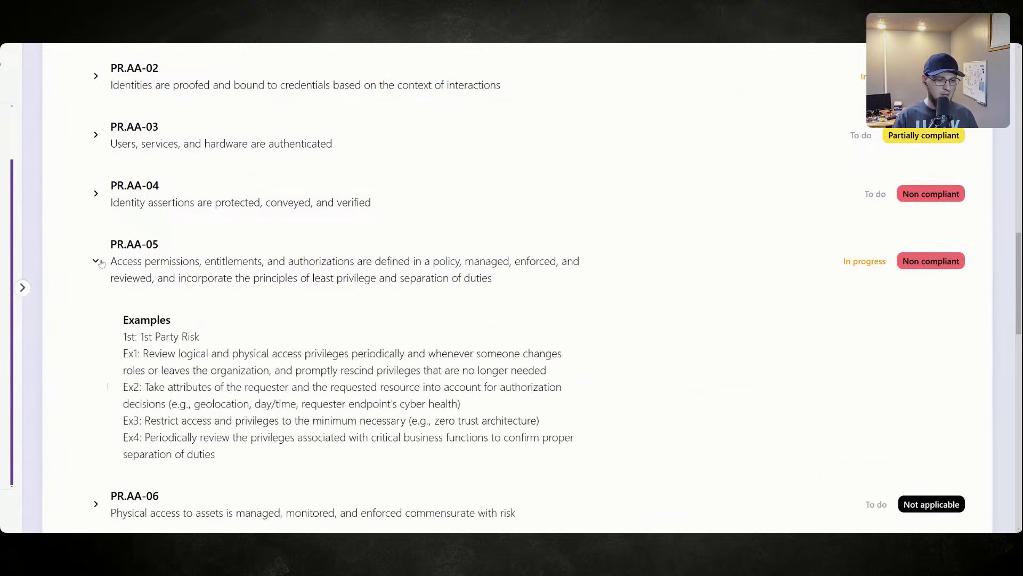
click(101, 262)
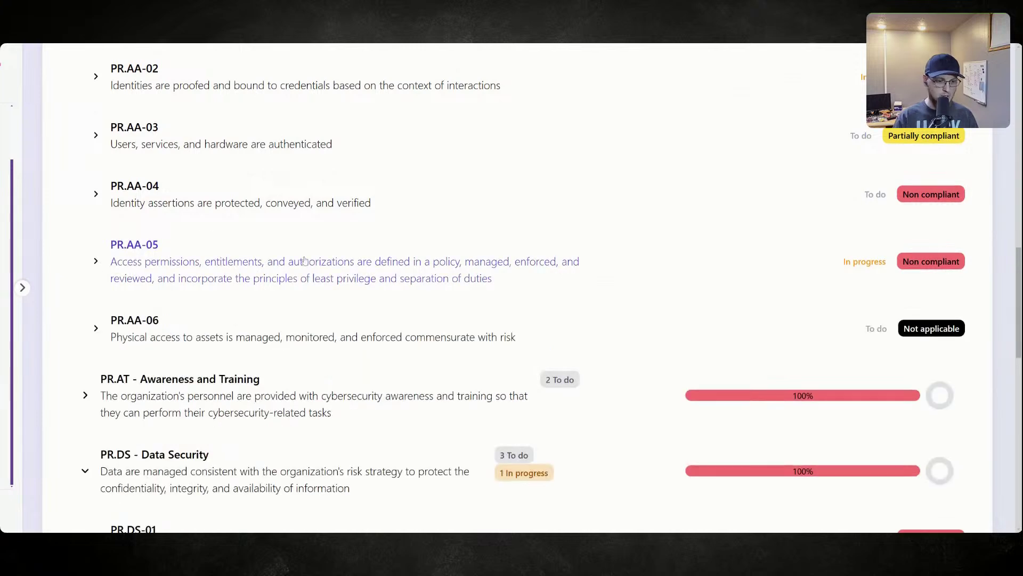
- Filter the associated requirements to Partially compliant and expand the examples of PR.AA-03
scroll(646, 215, up, 5)
scroll(645, 214, up, 4)
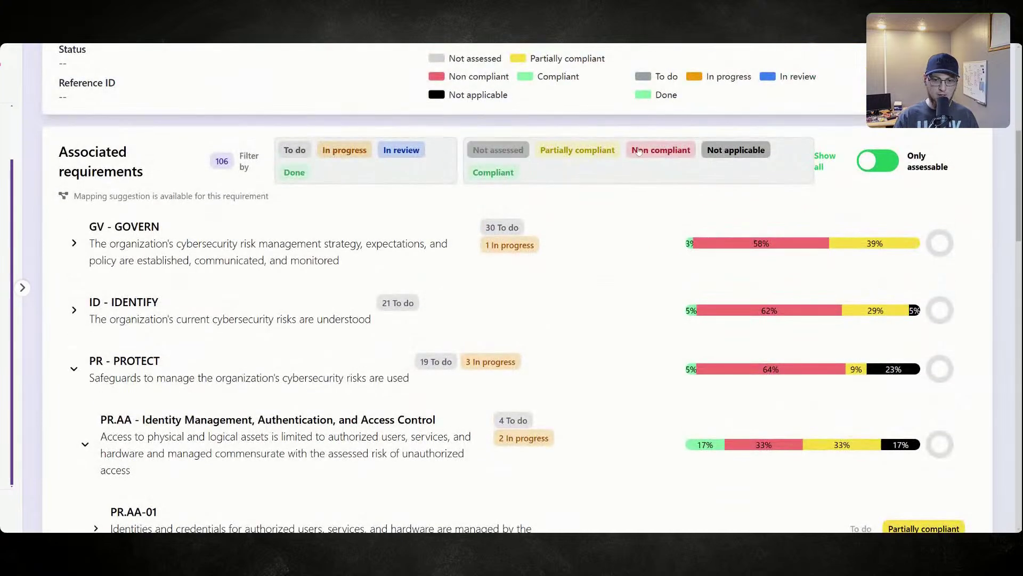
scroll(173, 290, down, 5)
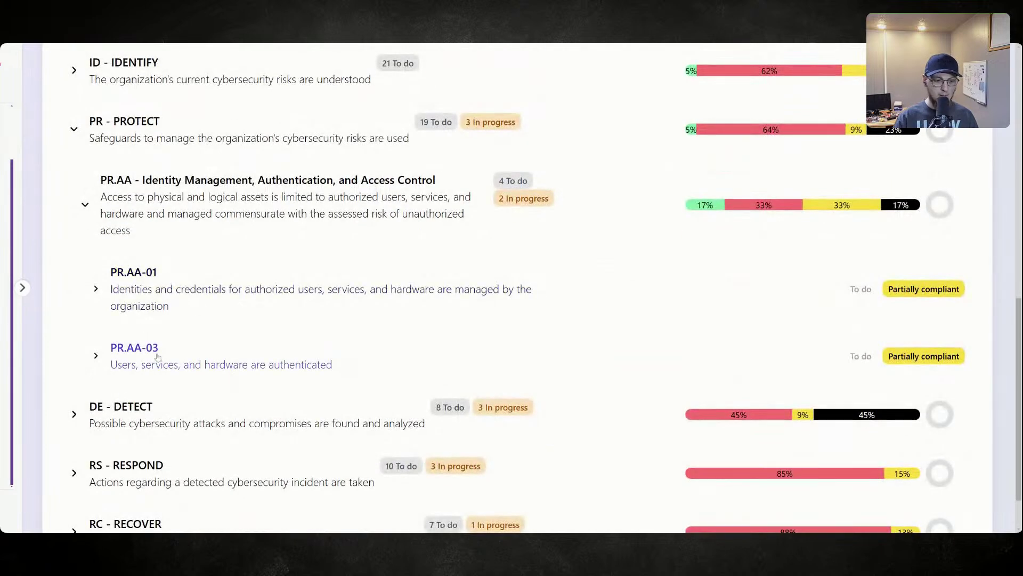
click(96, 355)
scroll(200, 352, down, 3)
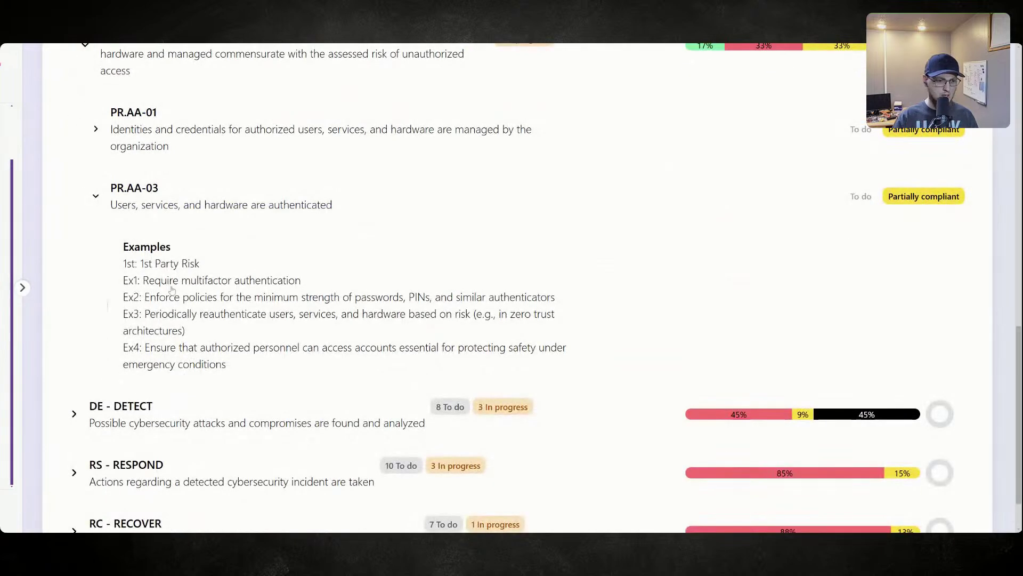
- Examine the PR.AA-03 examples on multifactor authentication, password strength policies, periodic reauthentication and emergency account access
scroll(171, 289, up, 3)
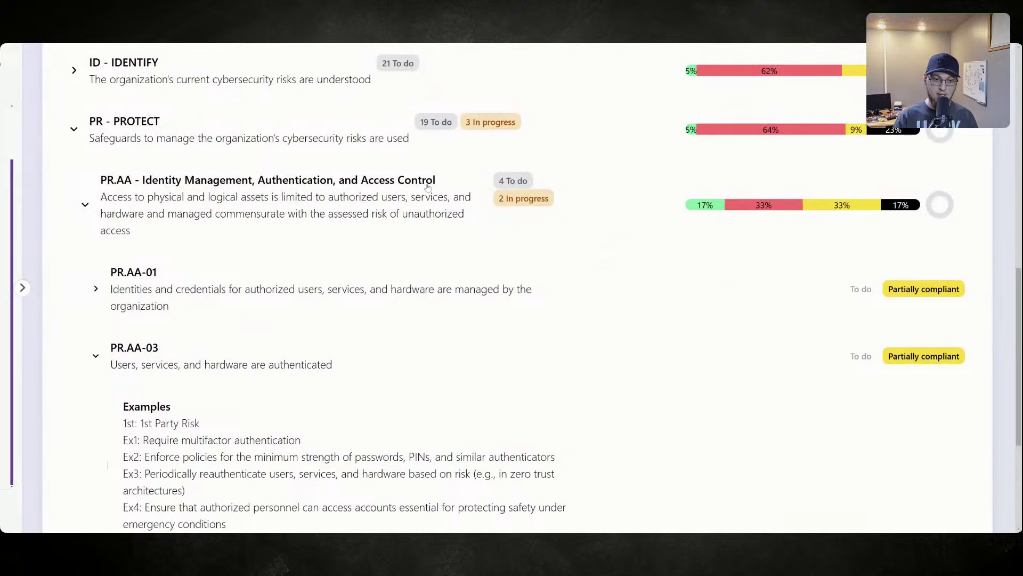
scroll(271, 254, down, 3)
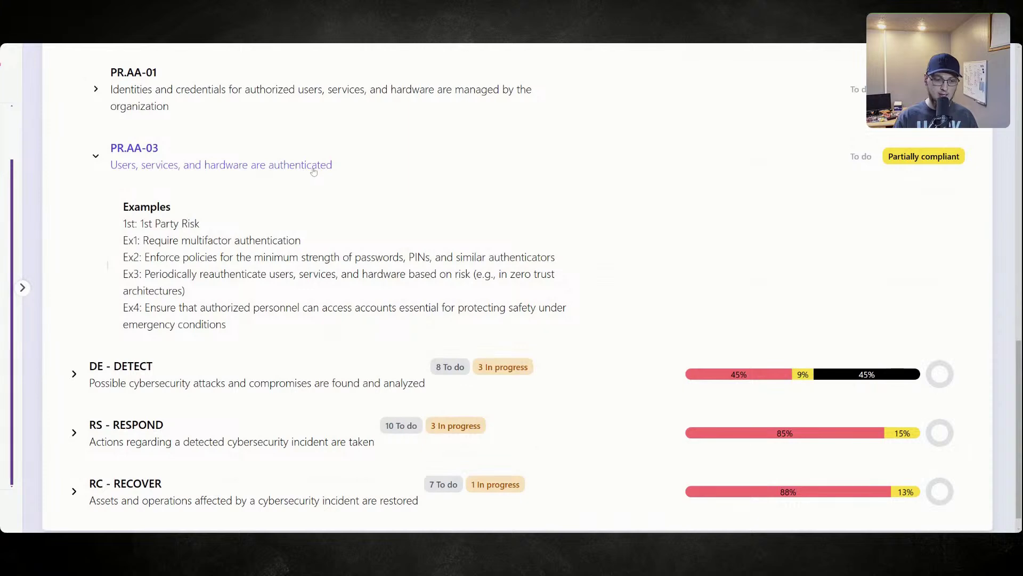
scroll(277, 208, up, 5)
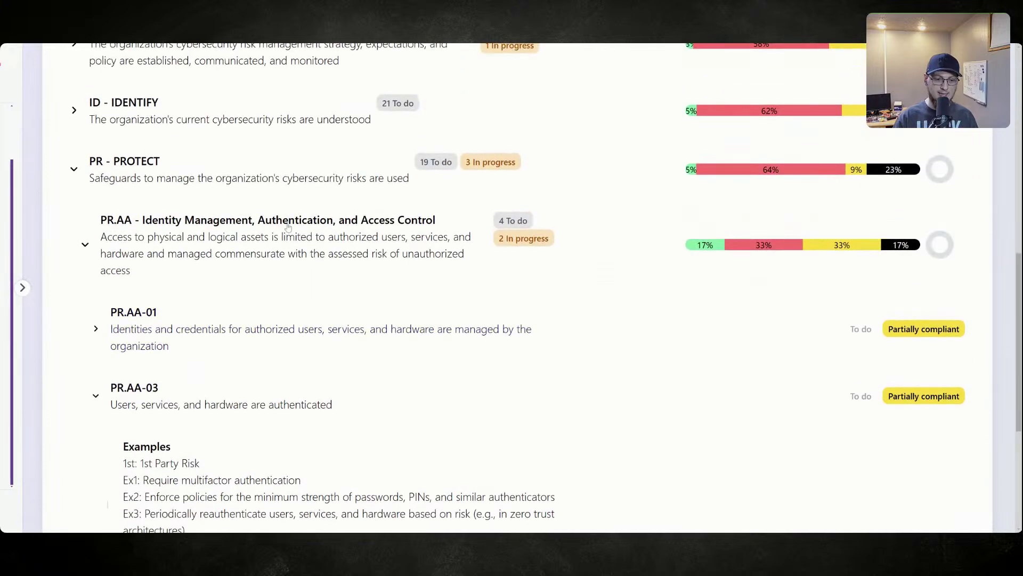
scroll(304, 410, down, 3)
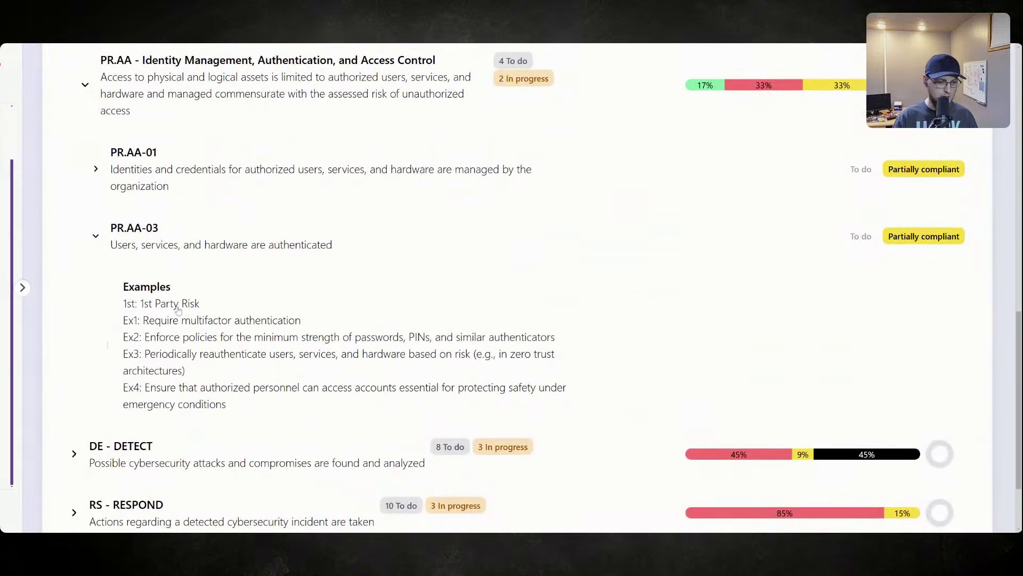
scroll(181, 311, down, 2)
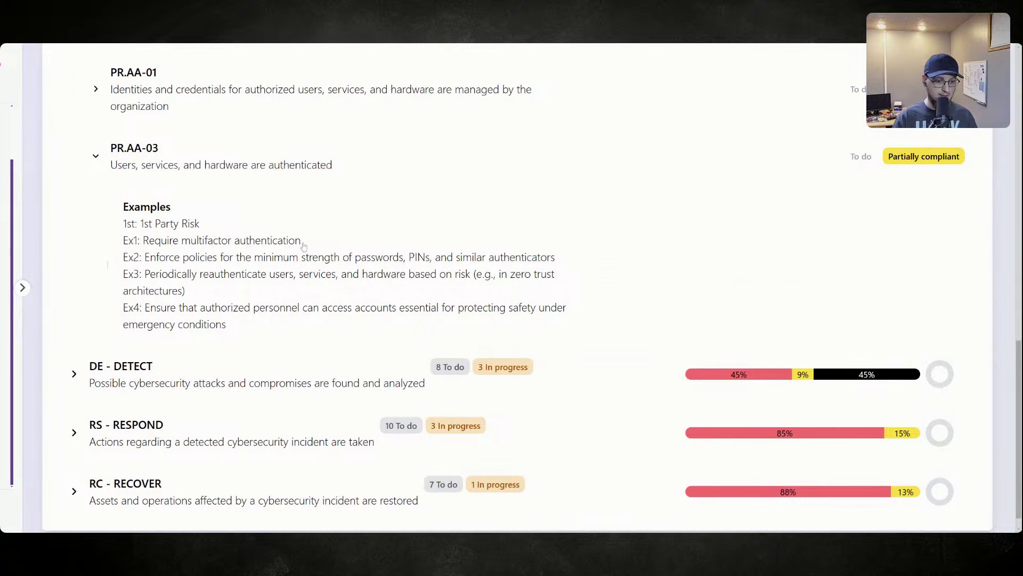
drag(302, 243, 572, 267)
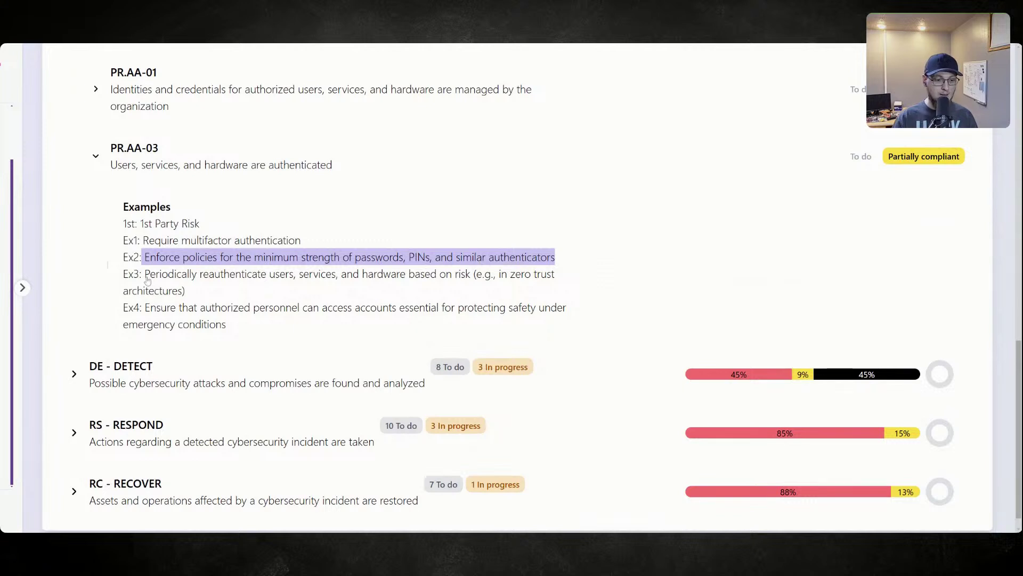
drag(146, 280, 448, 286)
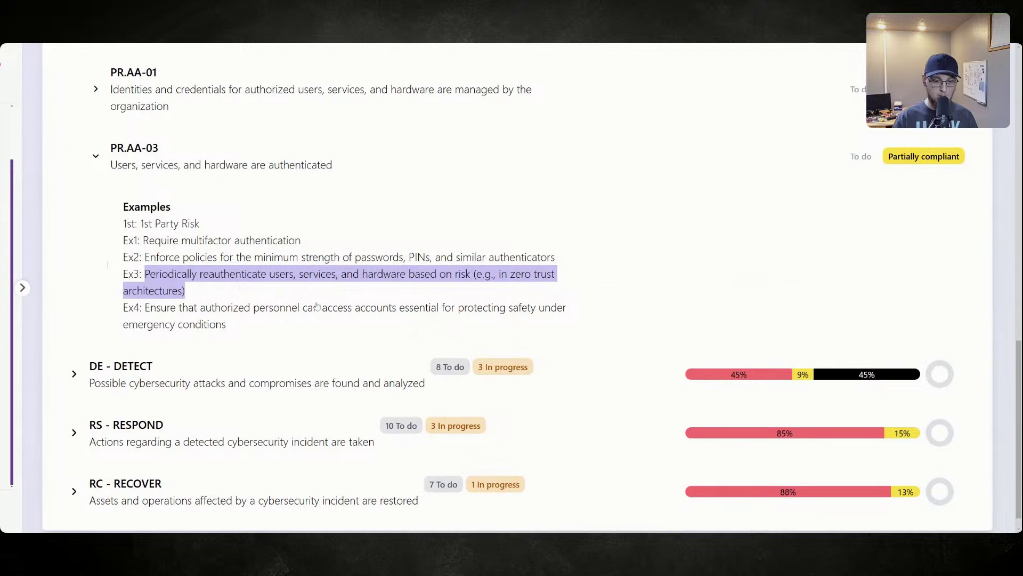
click(88, 287)
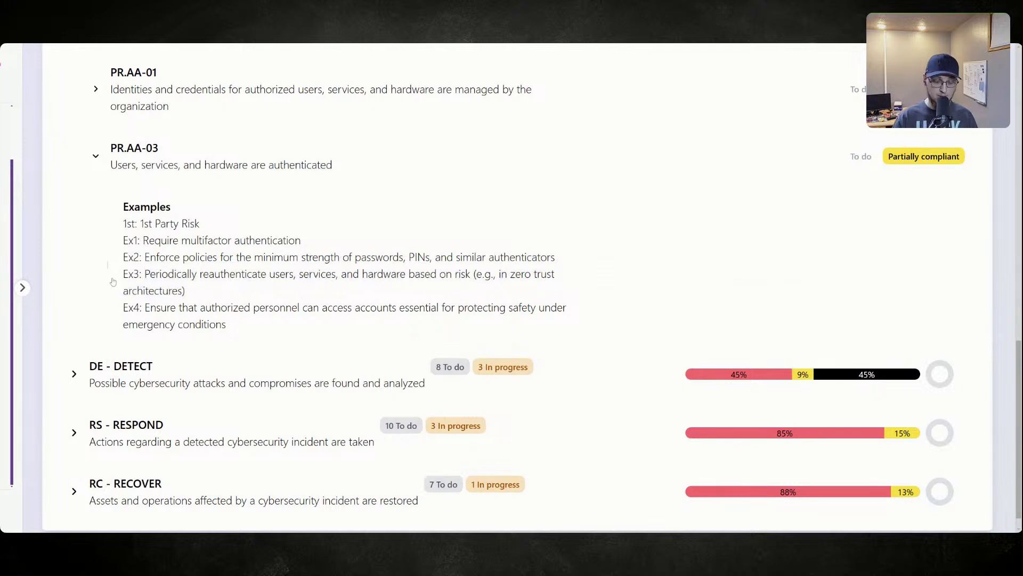
drag(145, 310, 445, 333)
click(78, 275)
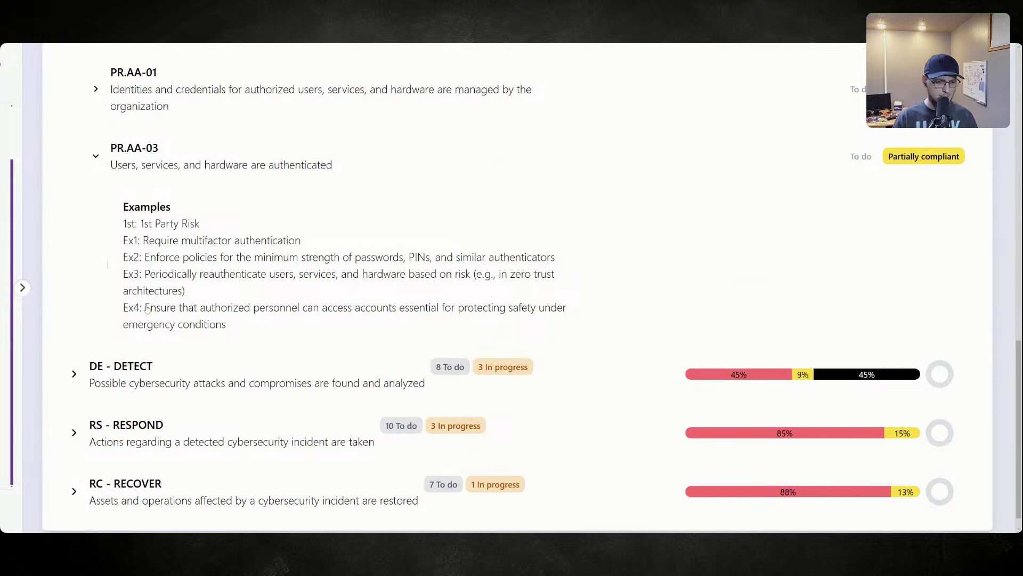
drag(147, 309, 514, 320)
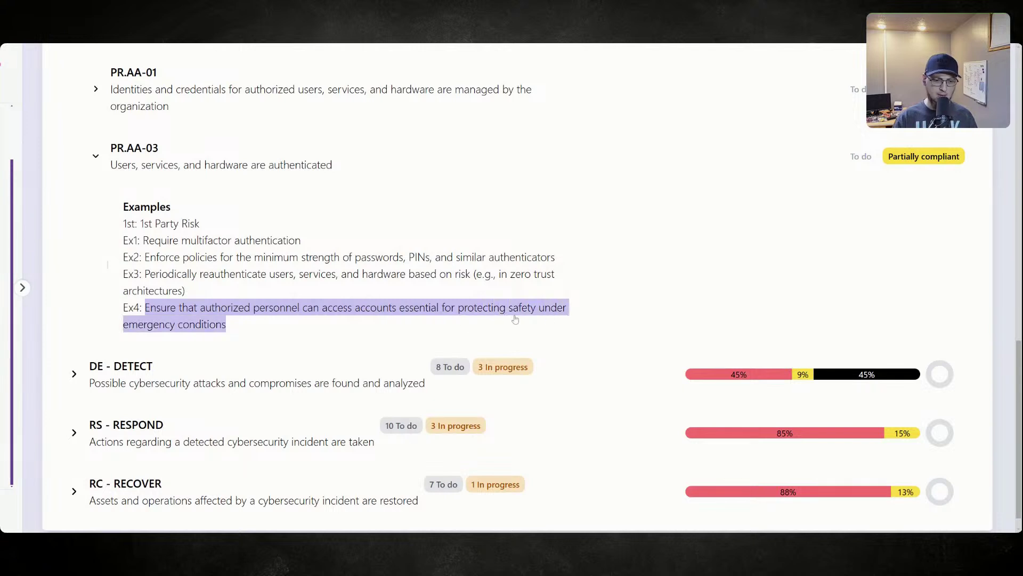
click(88, 290)
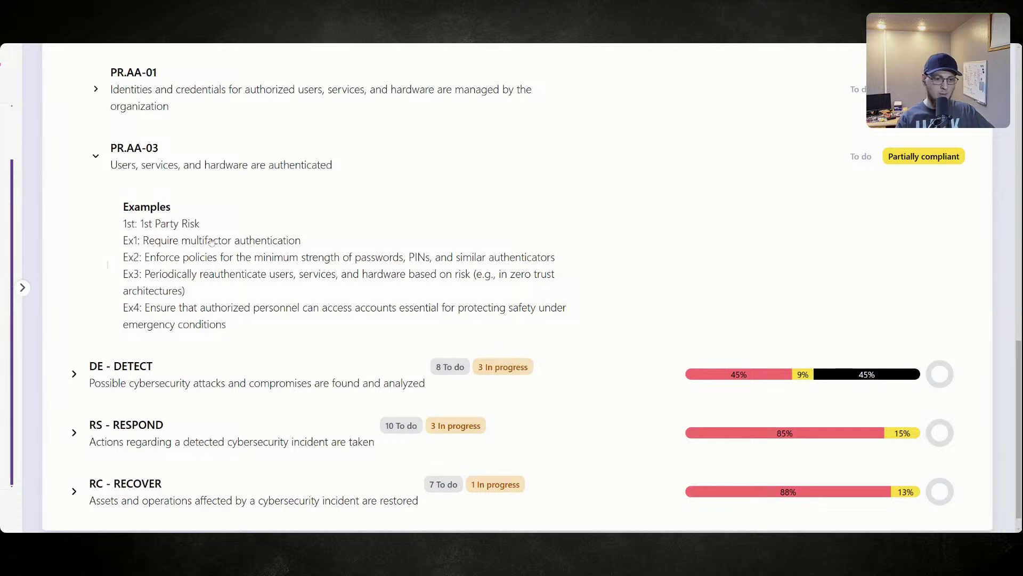
drag(193, 297, 149, 241)
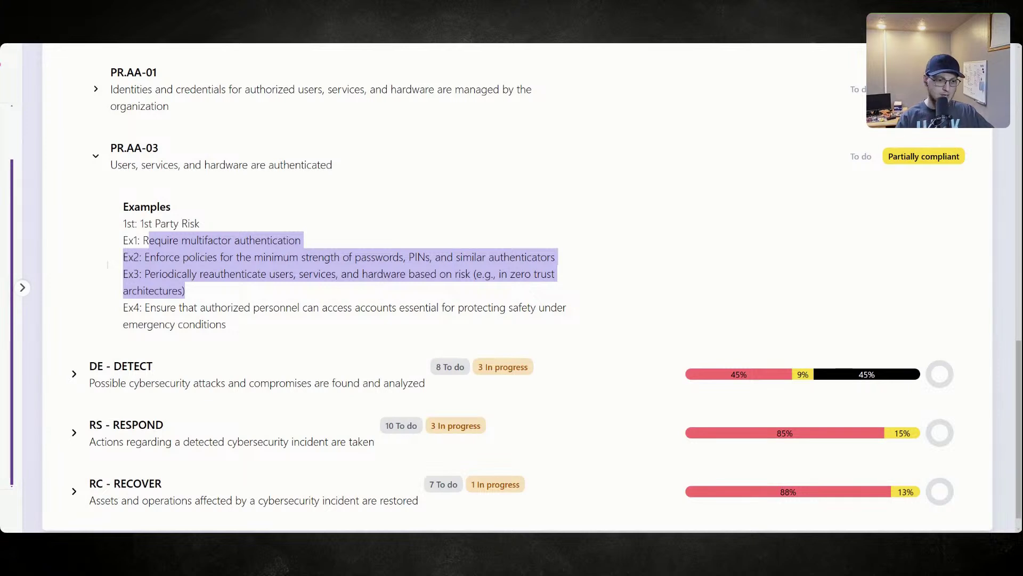
- Open the PR.AA-03 requirement assessment from the audit
click(216, 165)
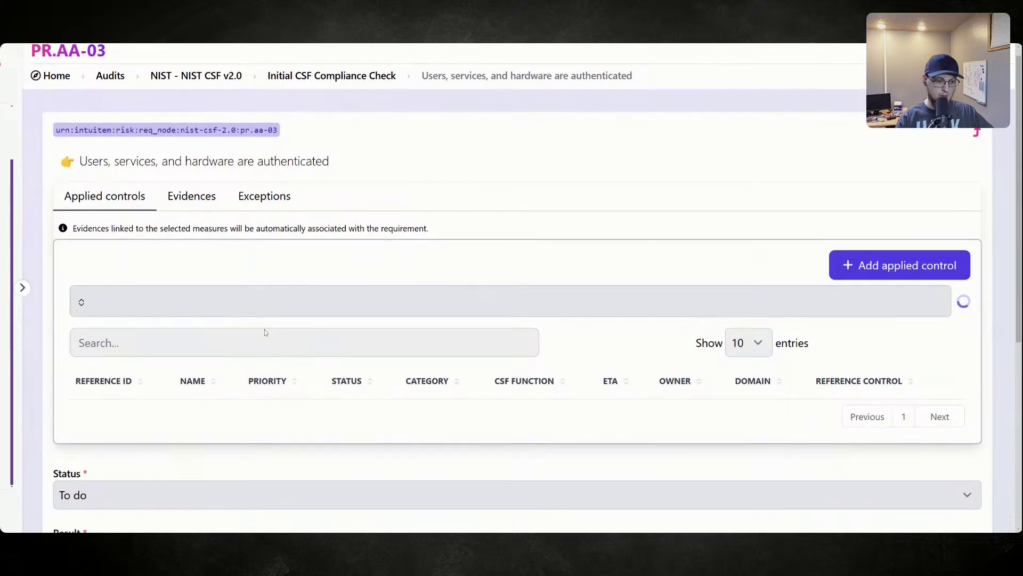
- Set the status of the PR.AA-03 requirement assessment to In progress
scroll(265, 332, down, 4)
click(114, 285)
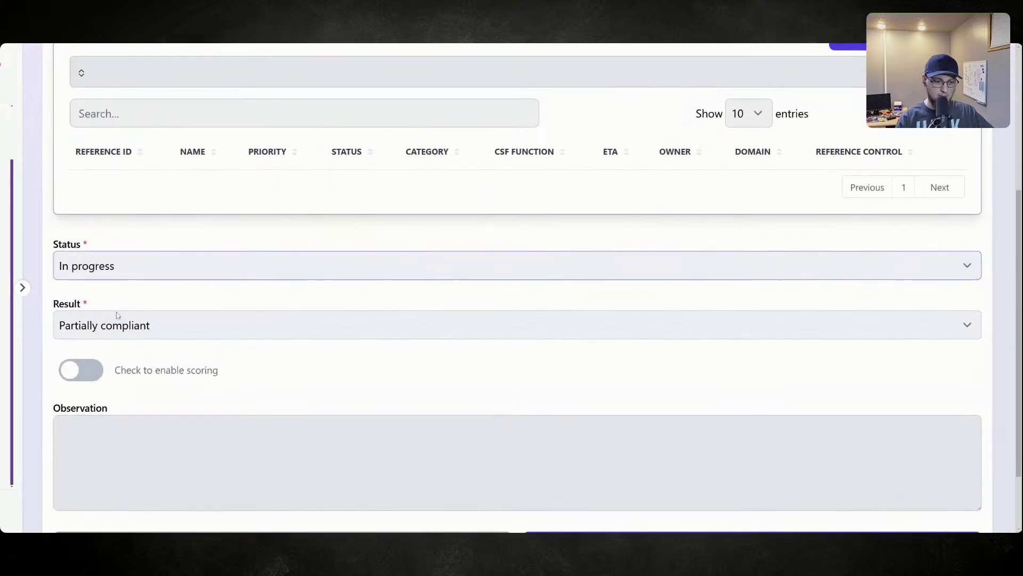
scroll(175, 320, up, 5)
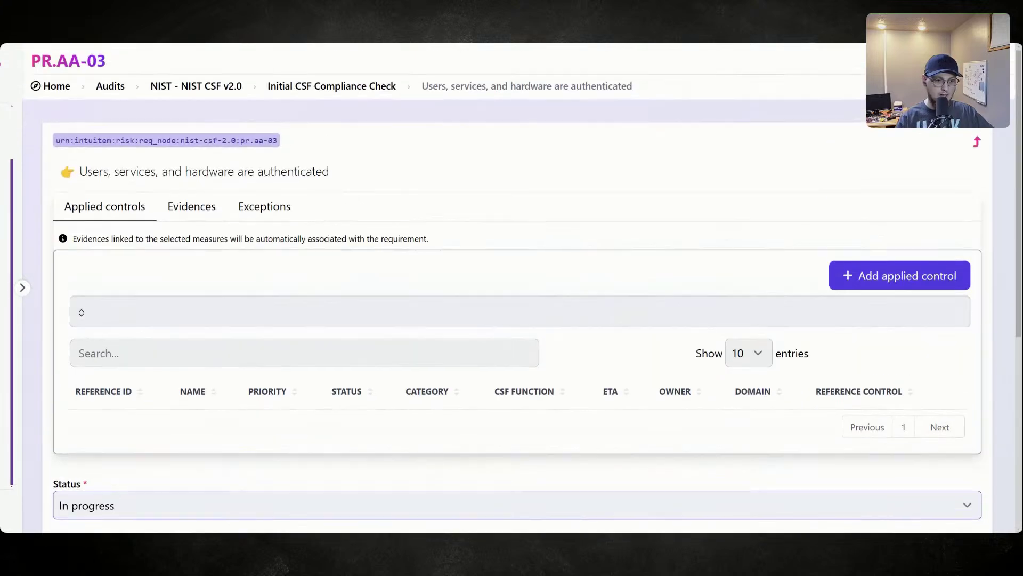
scroll(178, 318, down, 6)
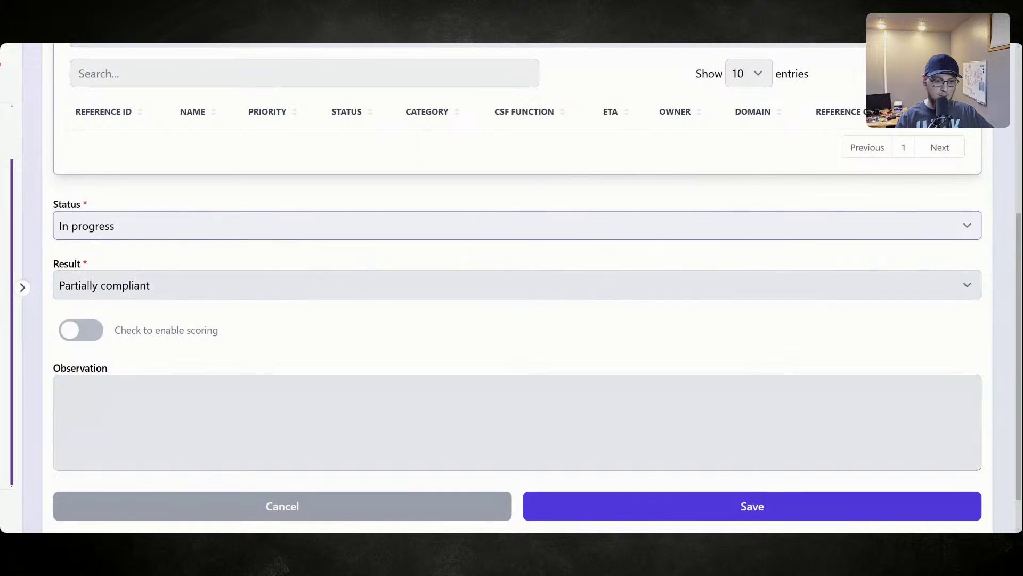
- Enter the observation "MFA is enabled and enforced, although no formal documentation exists with a lack of review."
click(160, 405)
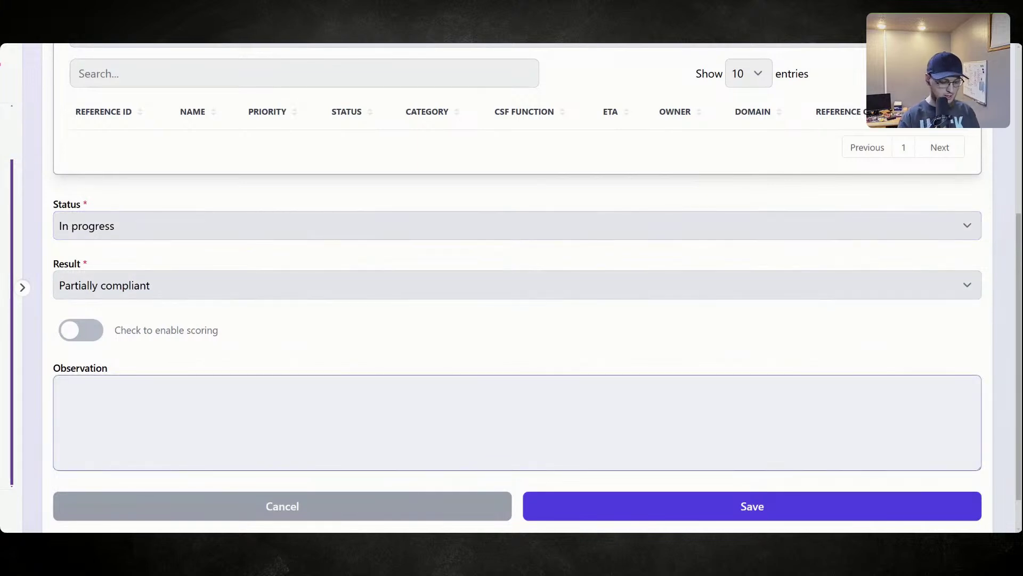
text(MFA is )
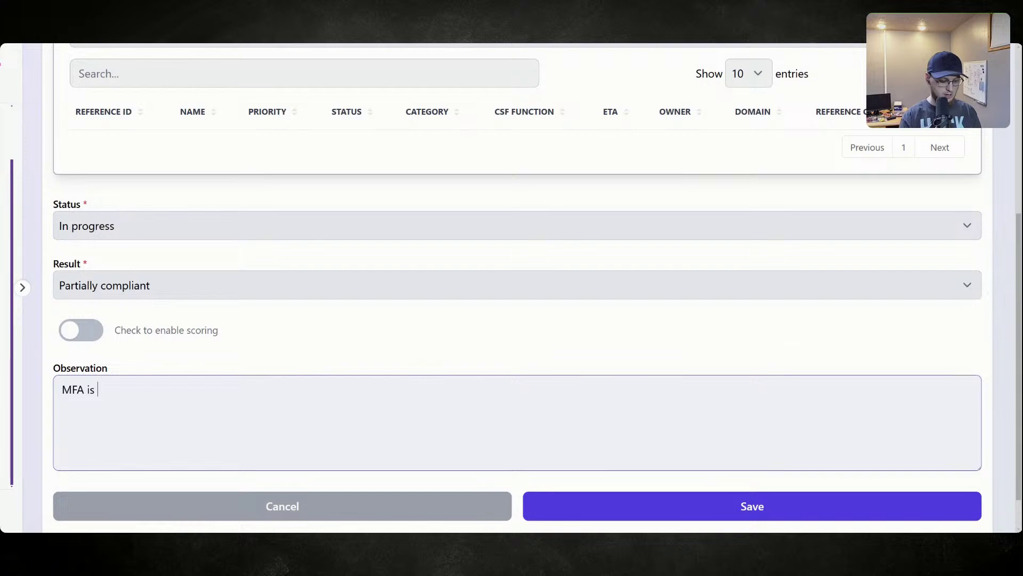
text(enabled)
key(BackSpace)
key(BackSpace)
text(ed)
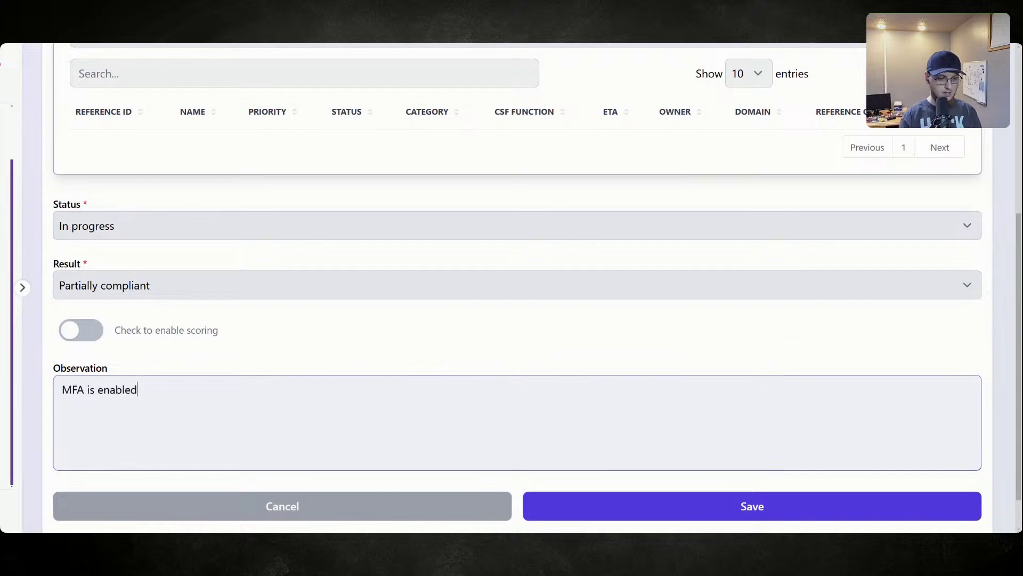
text( and e)
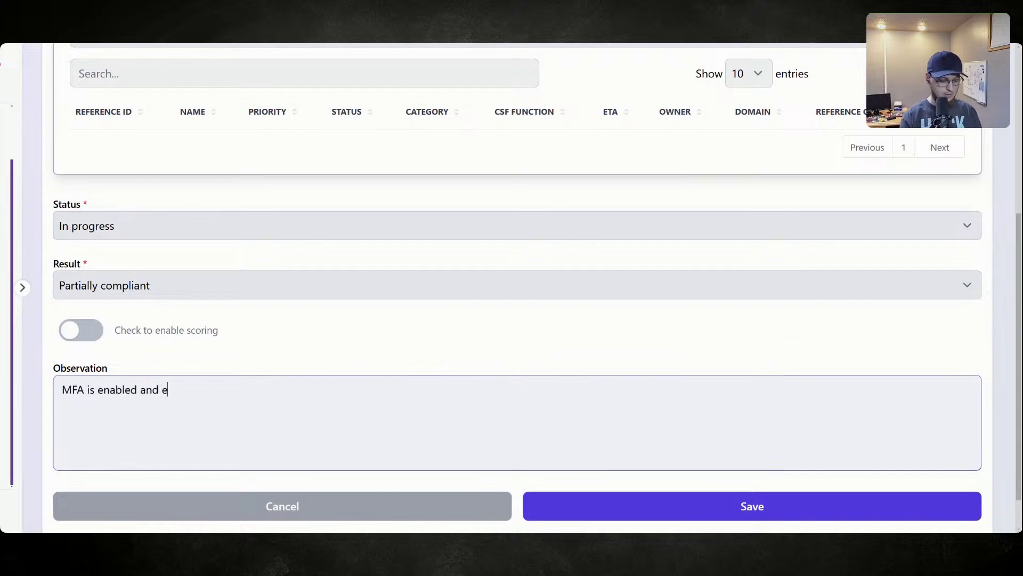
text(nforced, a)
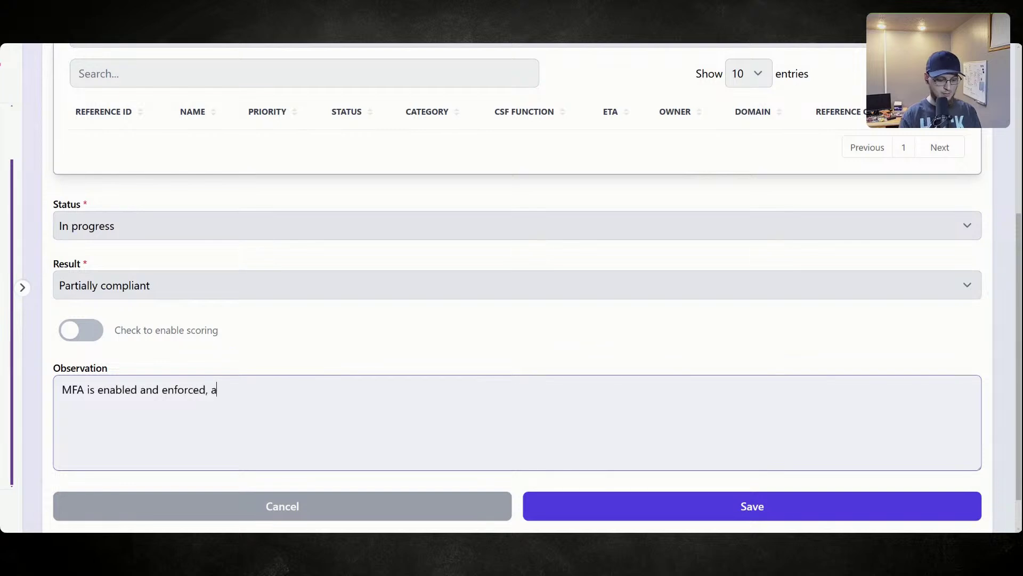
text(lthough no formal documenta)
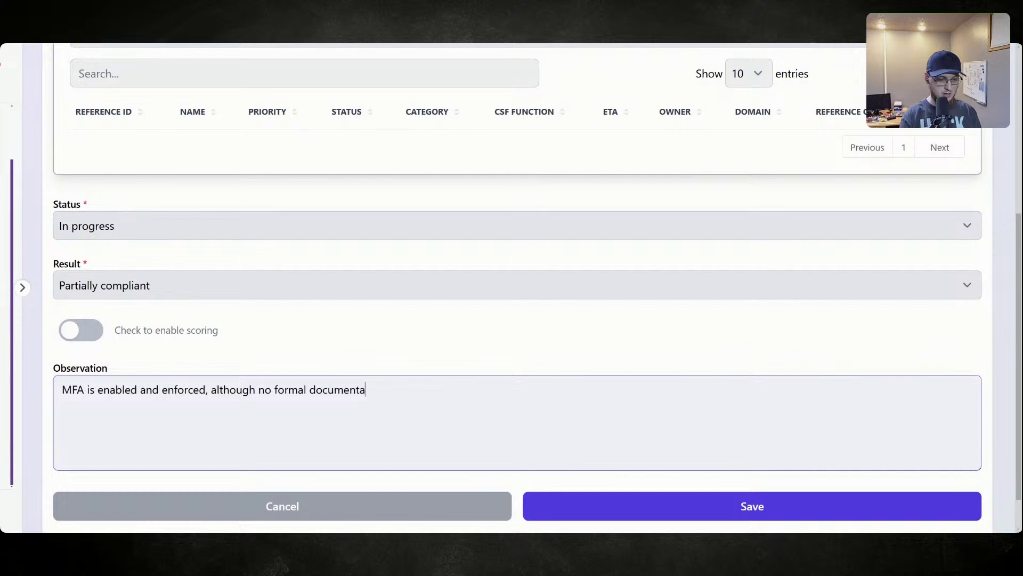
text(tion exists)
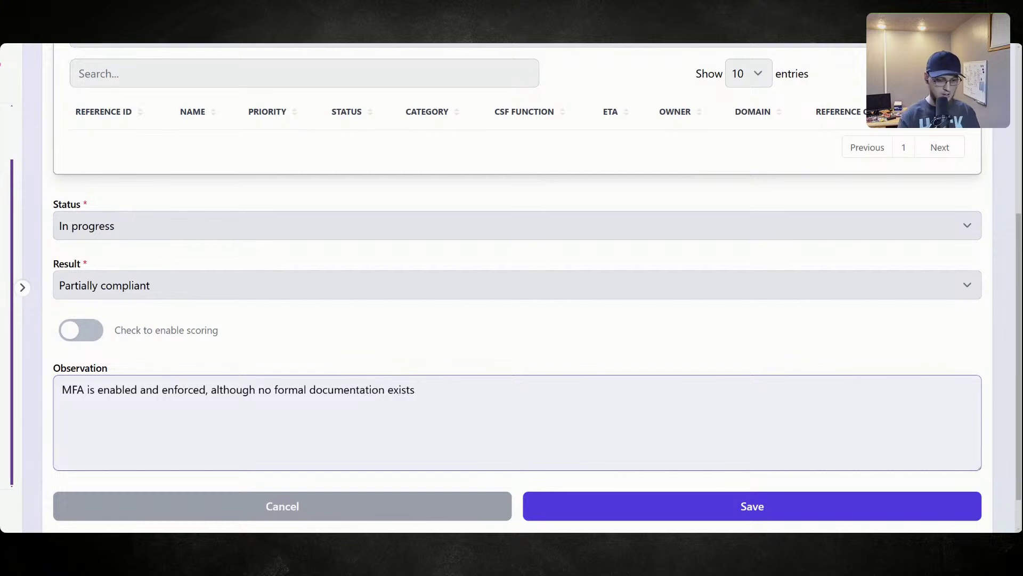
text(.  with a )
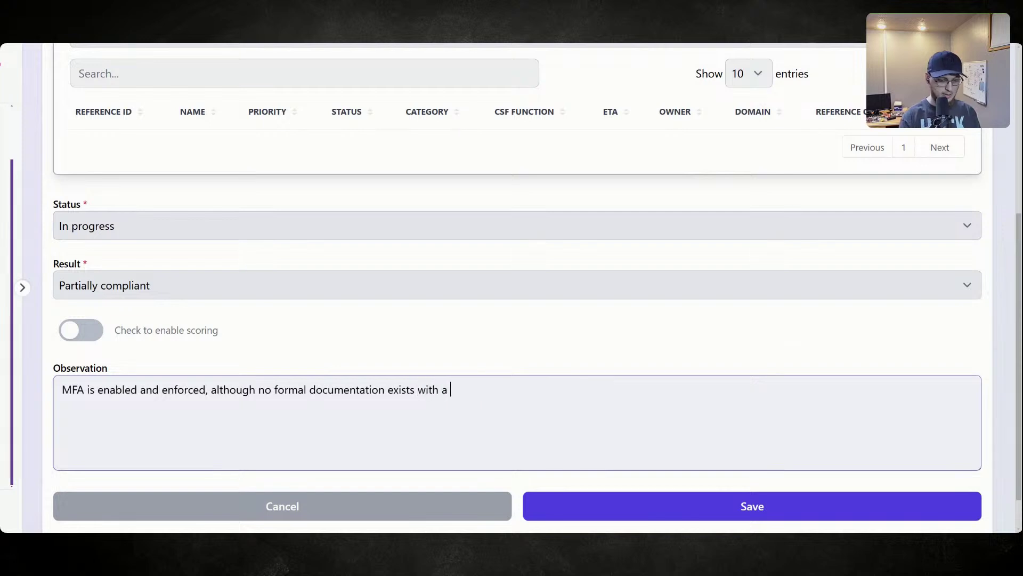
text(lack of review )
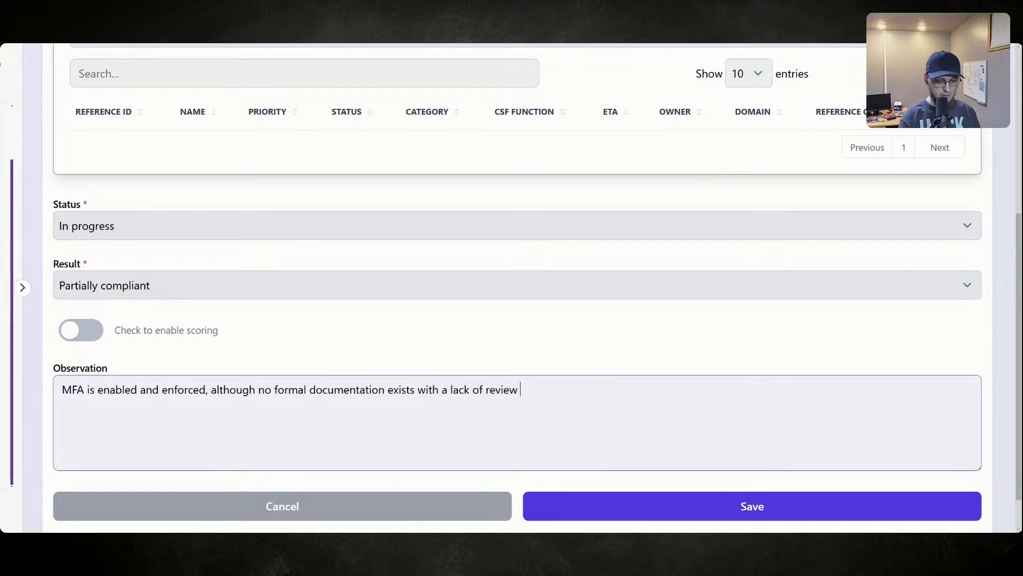
text(.)
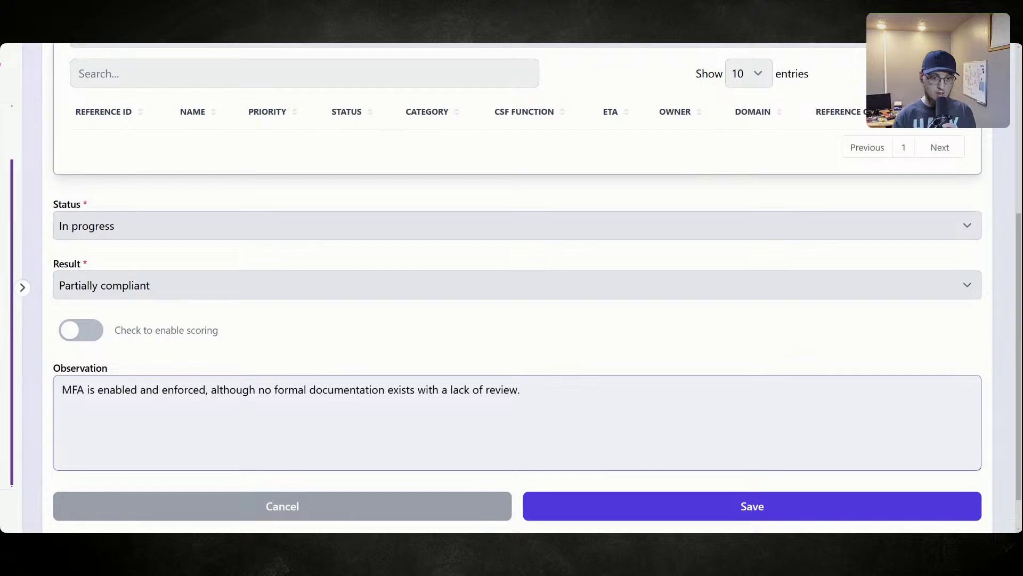
- Append "Additionally lacking password require policy and forced reauth" to the observation and save the requirement assessment
scroll(240, 432, up, 5)
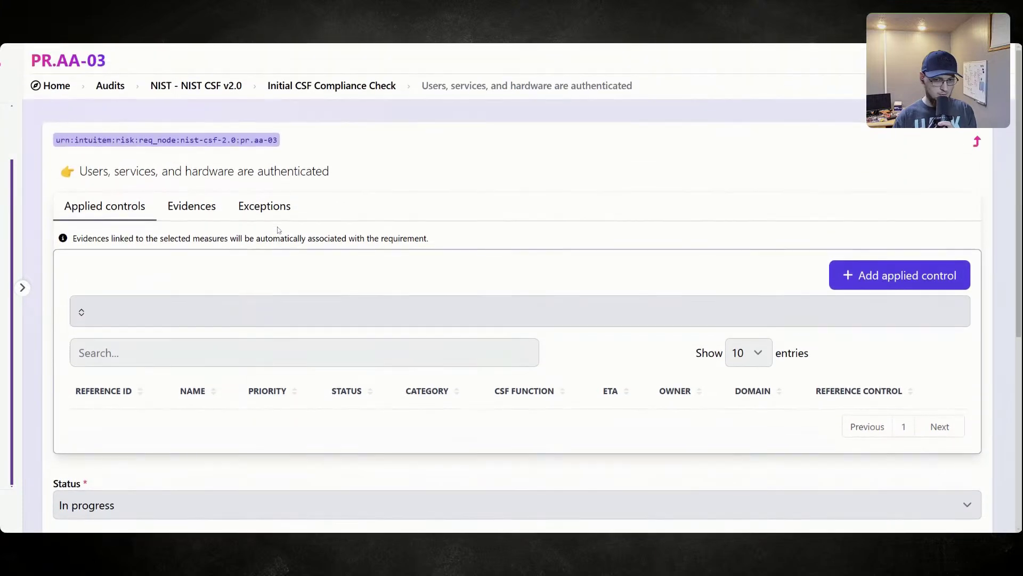
scroll(278, 230, down, 5)
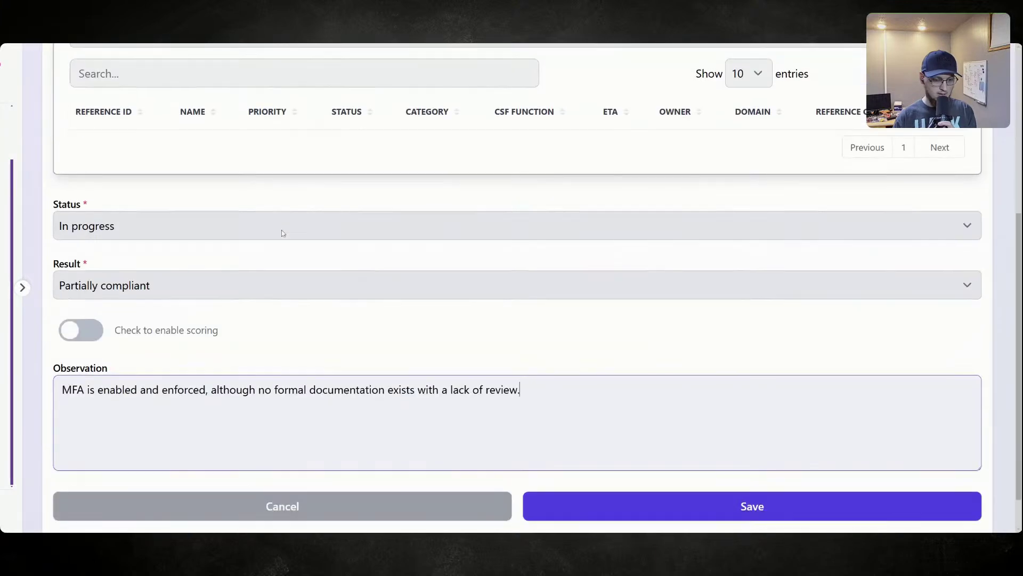
scroll(322, 276, up, 6)
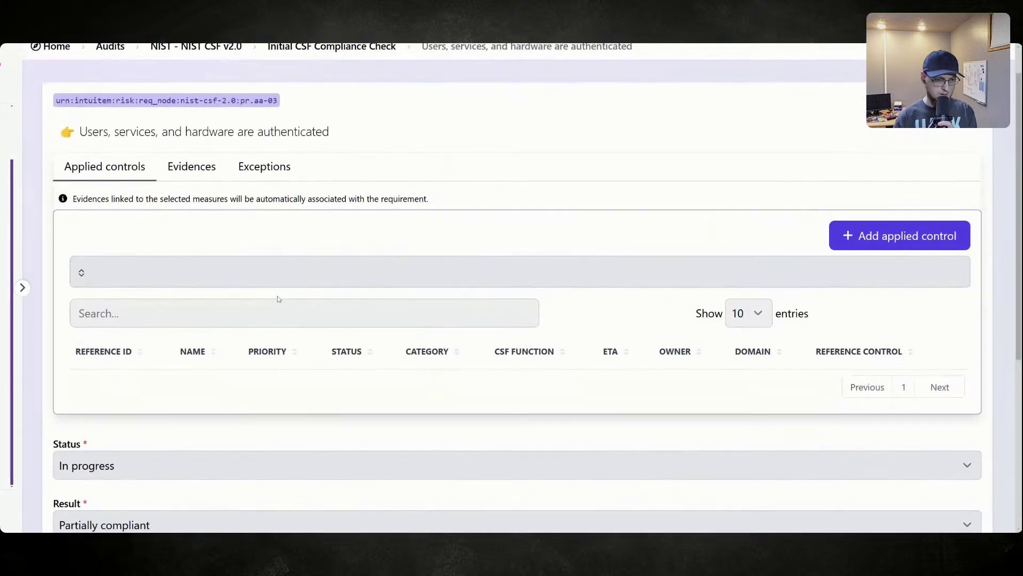
scroll(238, 203, down, 6)
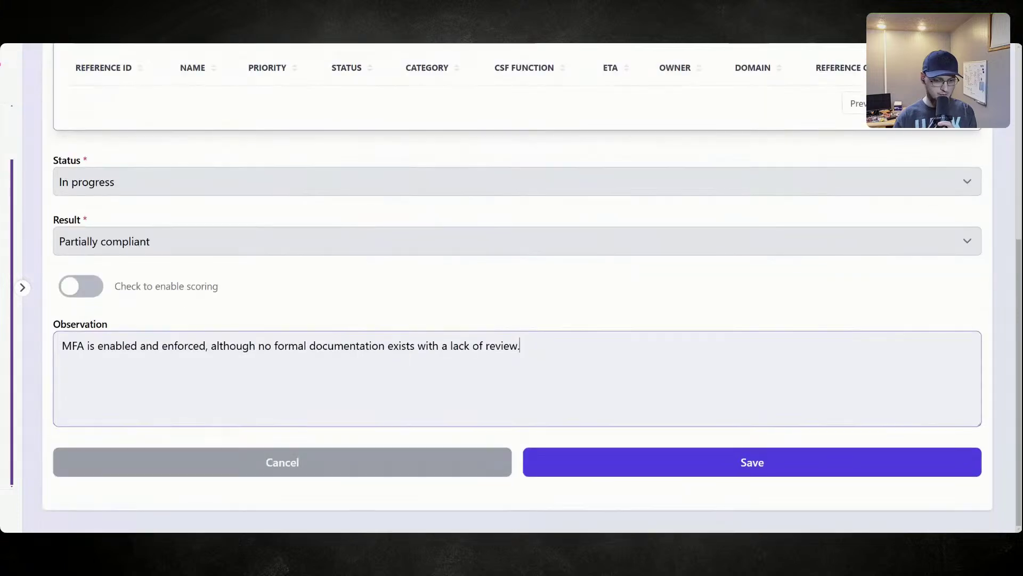
click(637, 456)
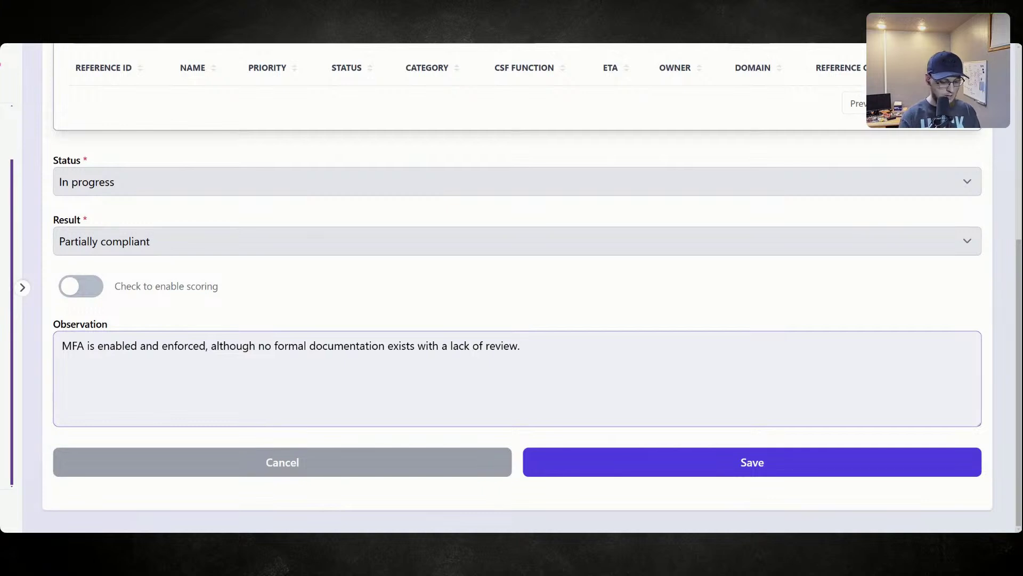
text(Addi)
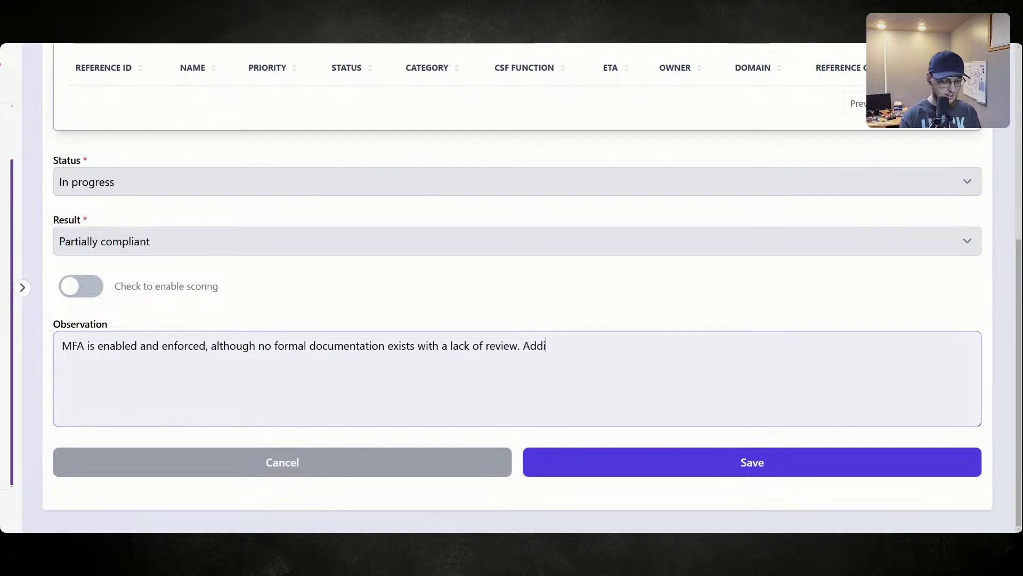
text(tionally lackin)
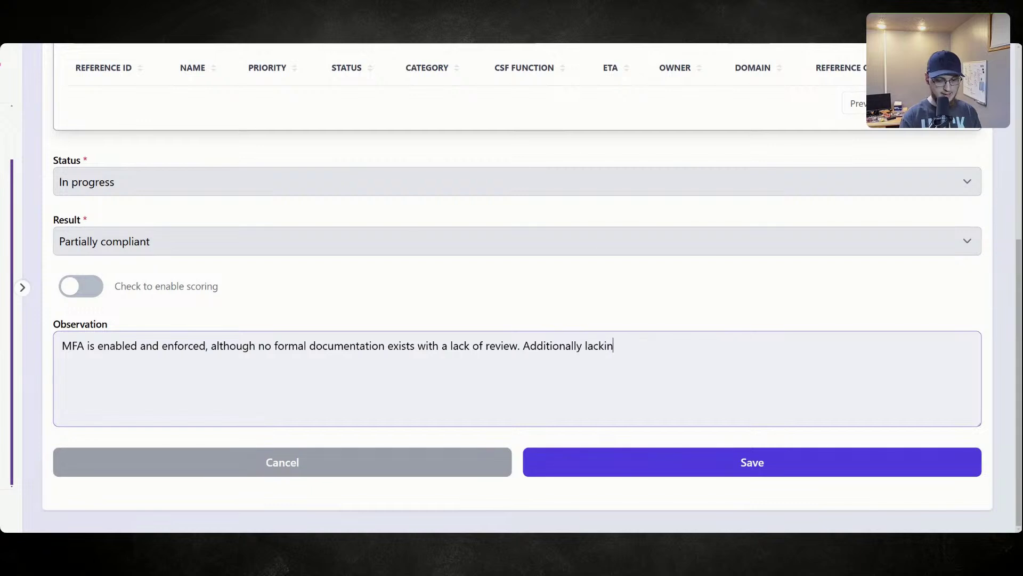
text(g password require )
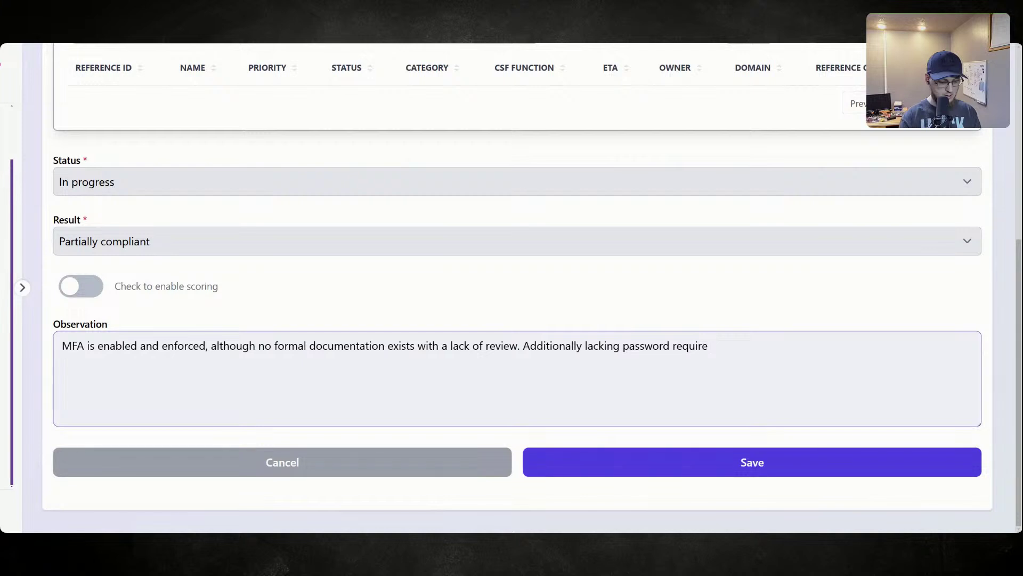
text(policy )
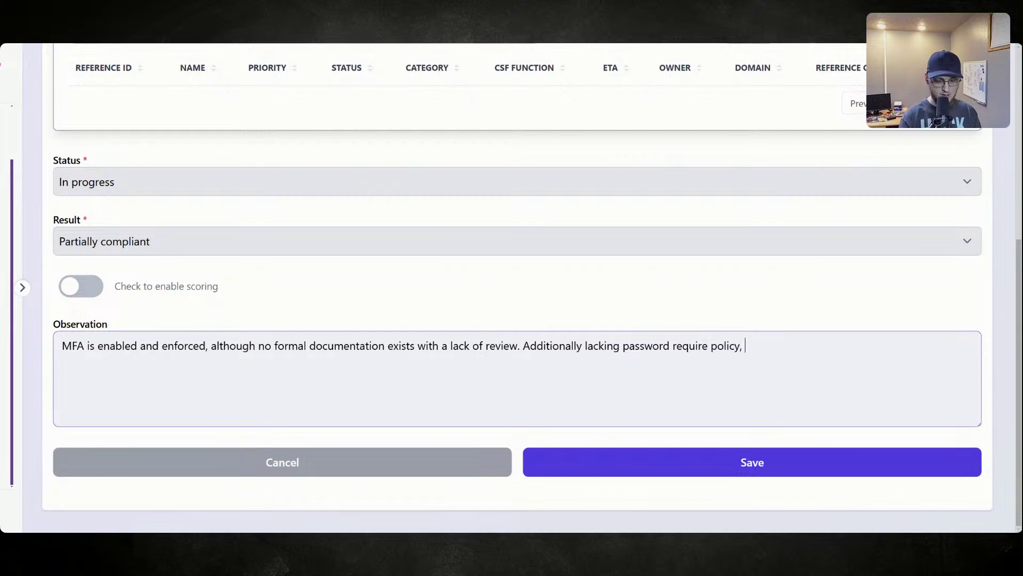
text( and)
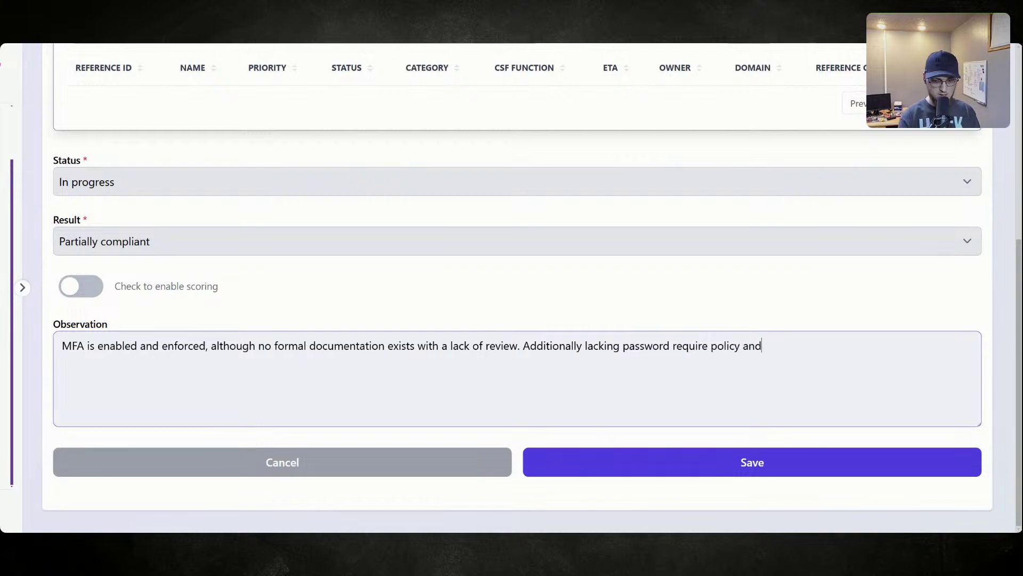
text( reauth)
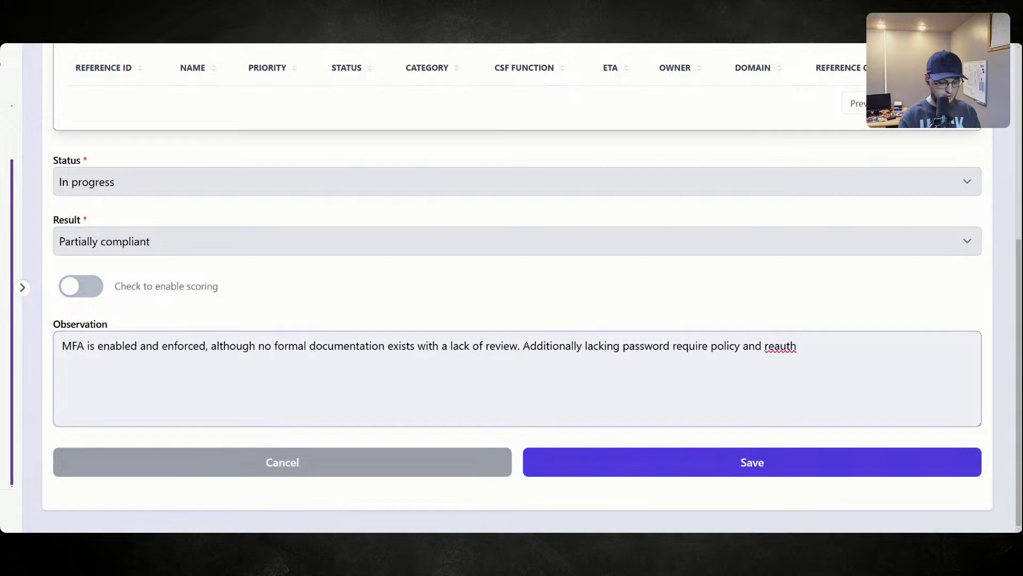
key(BackSpace)
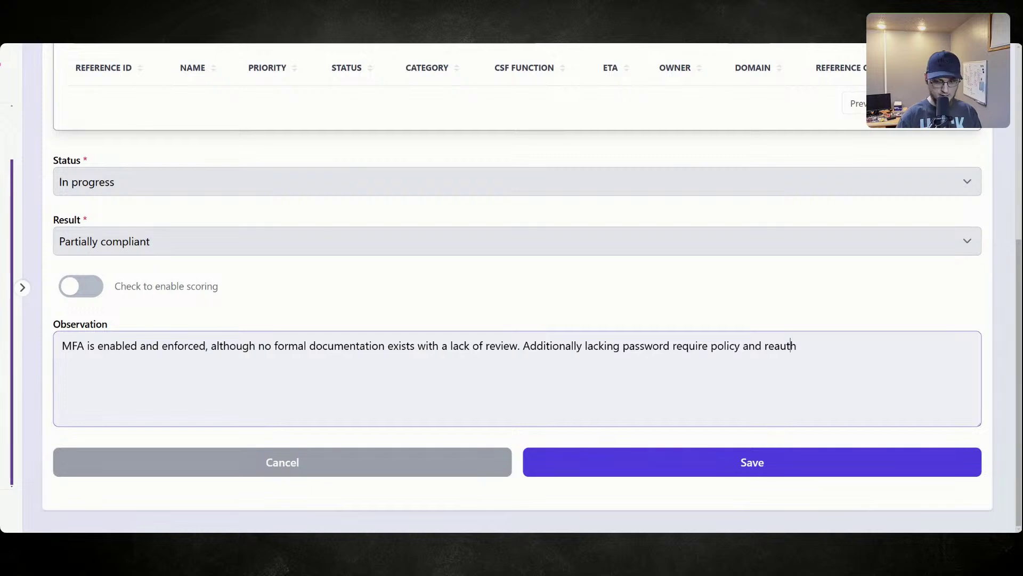
text(forced)
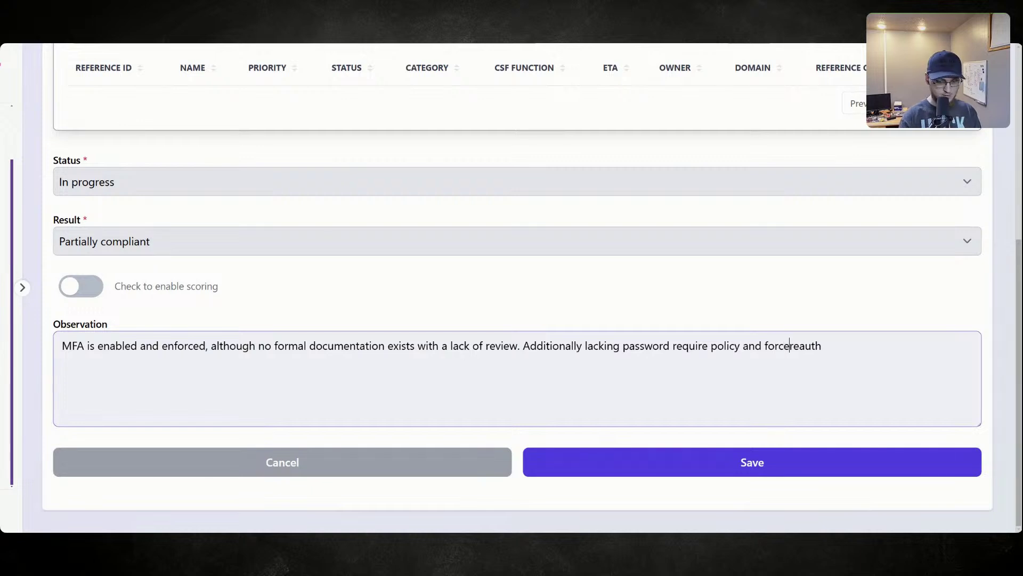
click(623, 470)
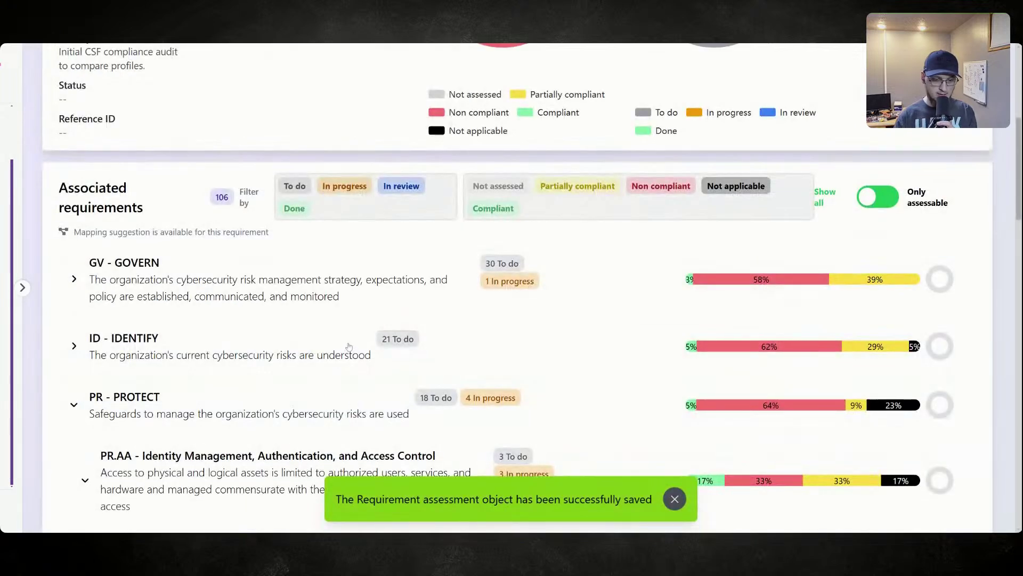
- Filter the associated requirements to Partially compliant only, excluding Not assessed, Non compliant, Not applicable and Compliant results
click(515, 186)
click(674, 186)
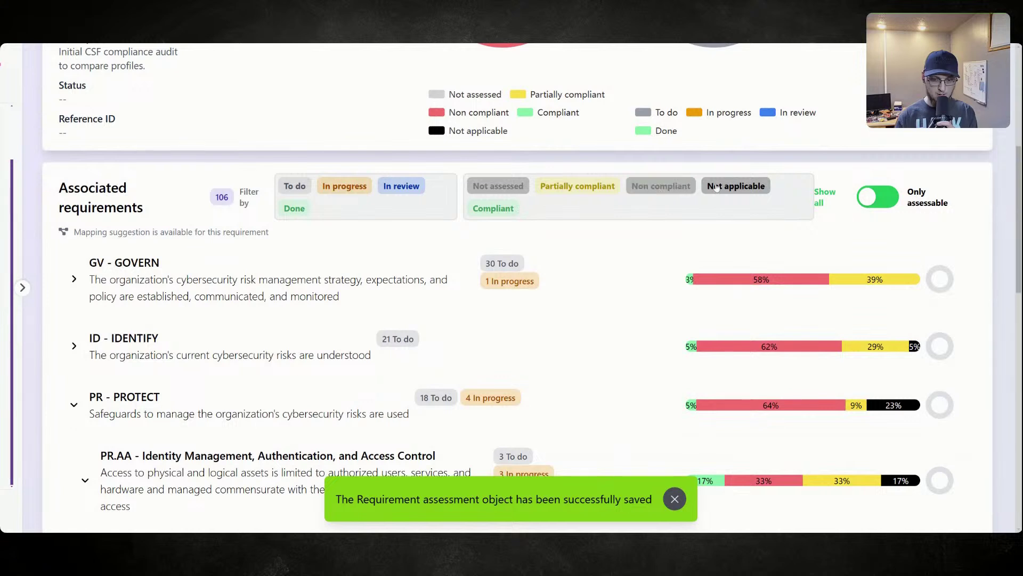
click(736, 186)
click(507, 207)
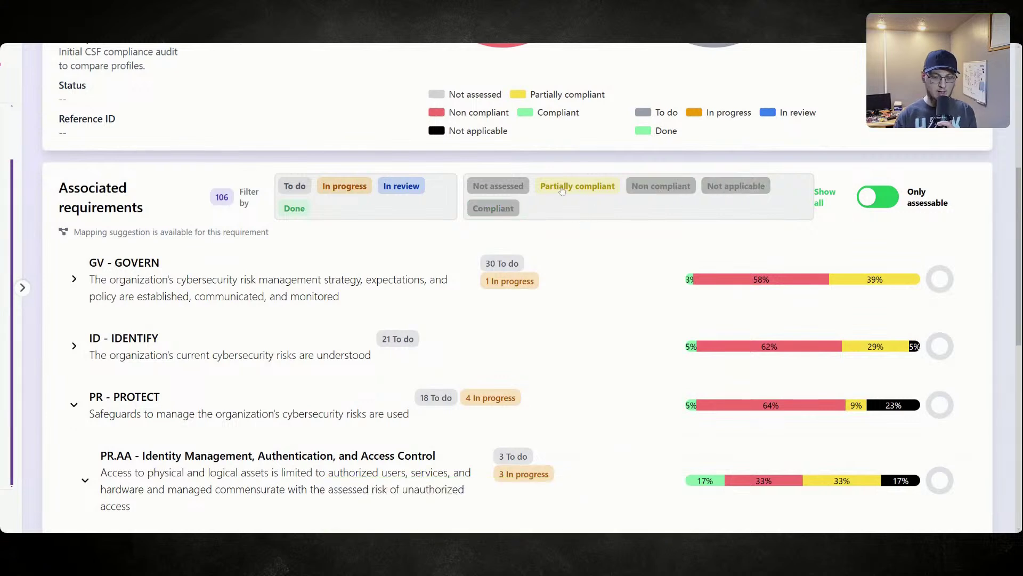
- Collapse the PR.AA-03 examples under PR - PROTECT and expand PR.AA-01 to read its implementation examples
scroll(381, 314, down, 5)
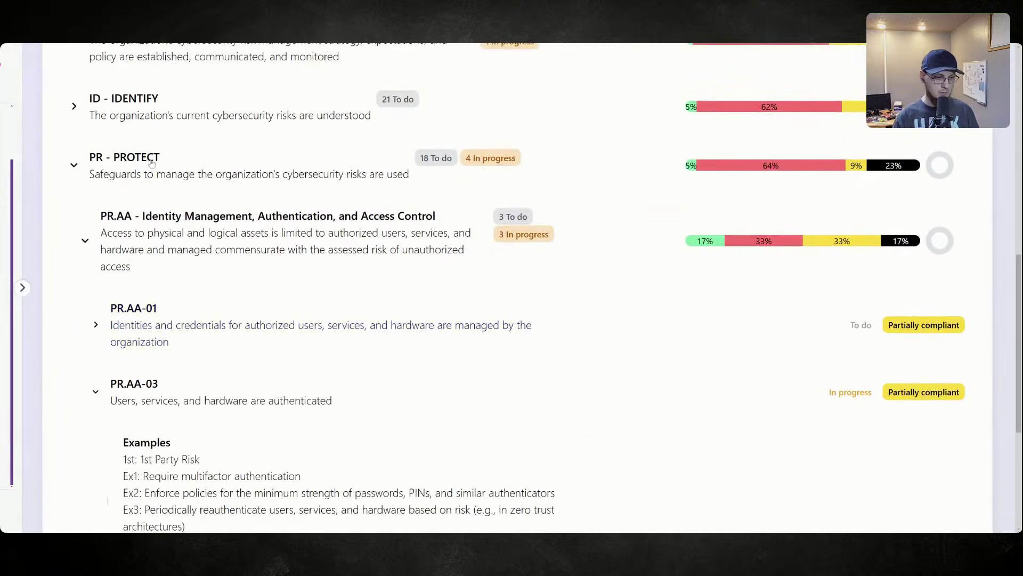
scroll(190, 293, down, 3)
click(95, 239)
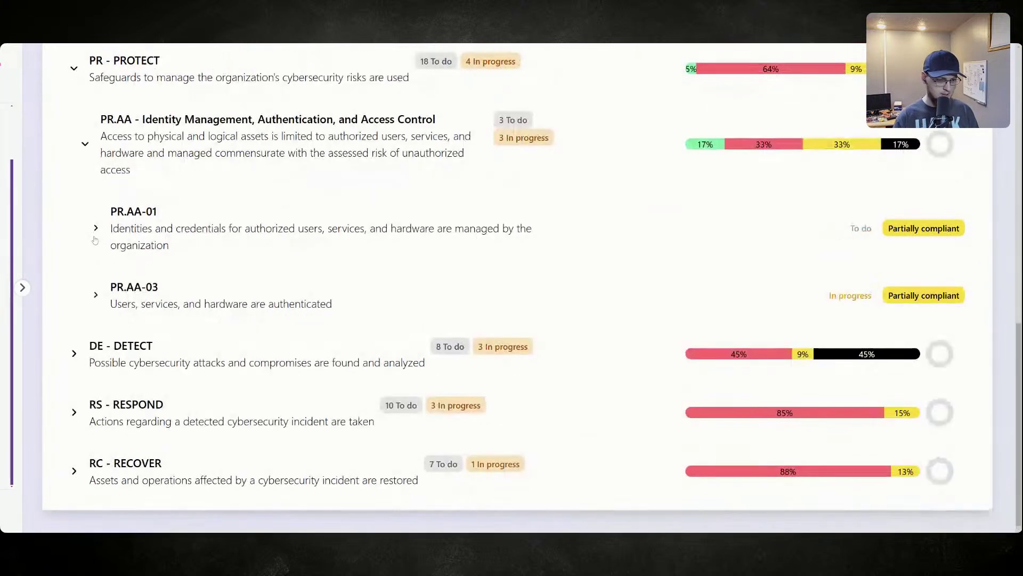
scroll(324, 323, up, 2)
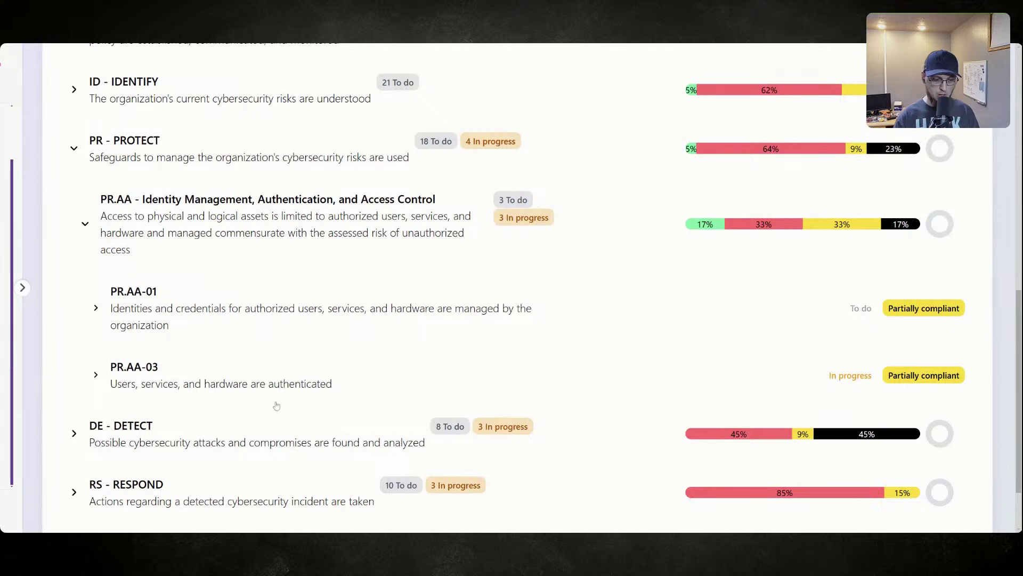
click(98, 307)
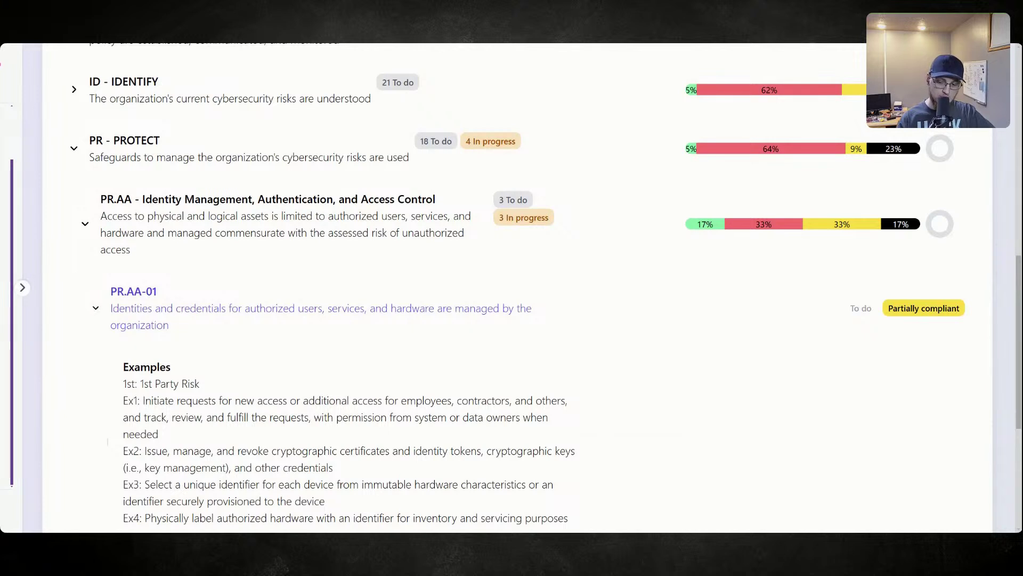
scroll(176, 326, down, 2)
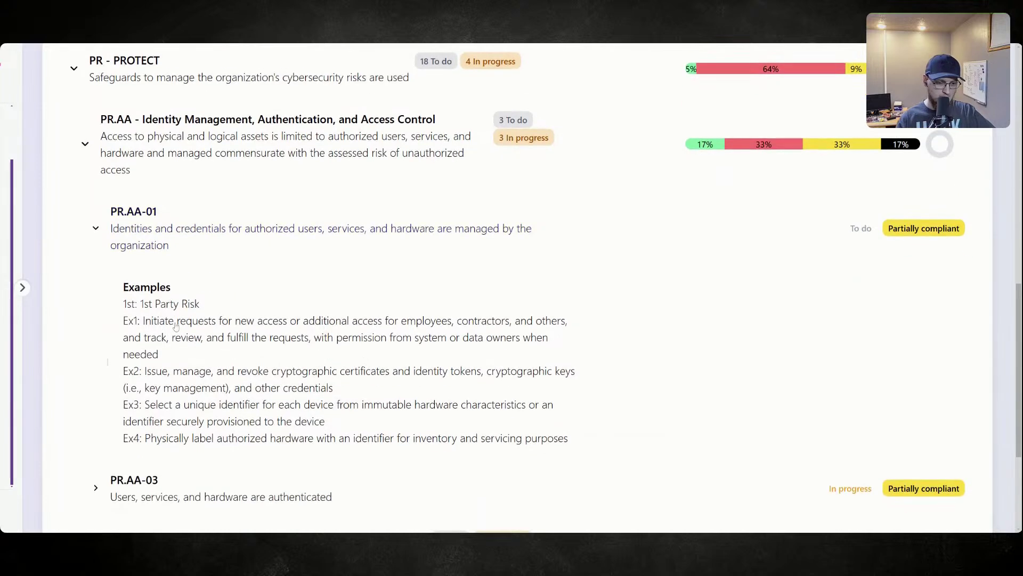
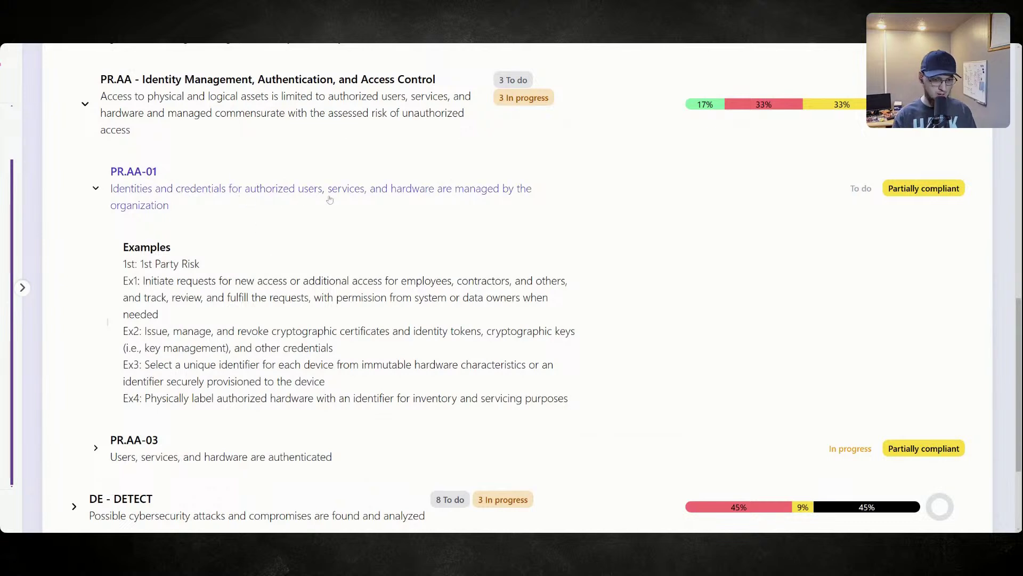
- Open the PR.AA-01 requirement assessment, read its description and set its status to In progress
click(384, 195)
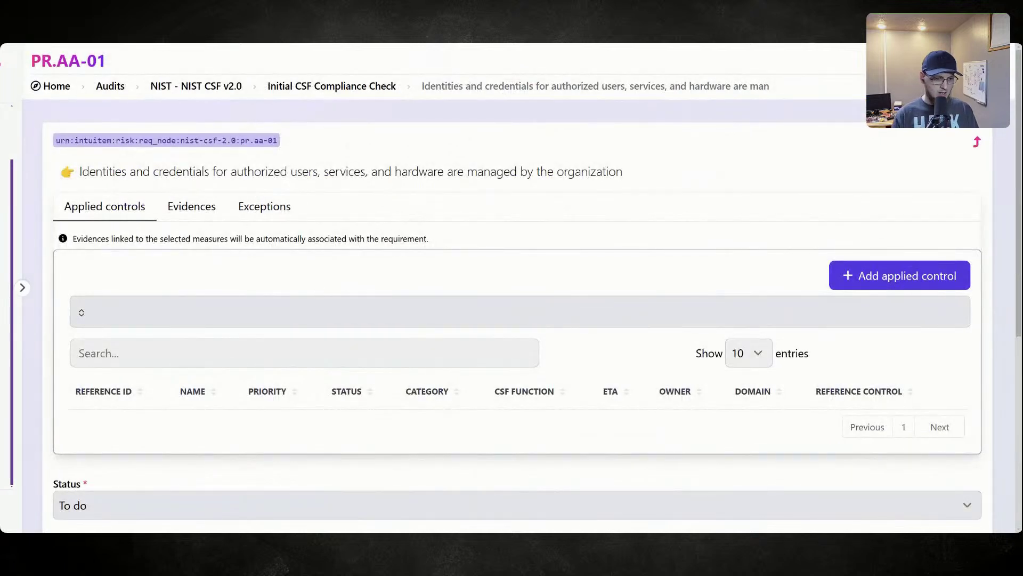
drag(209, 172, 434, 172)
click(434, 171)
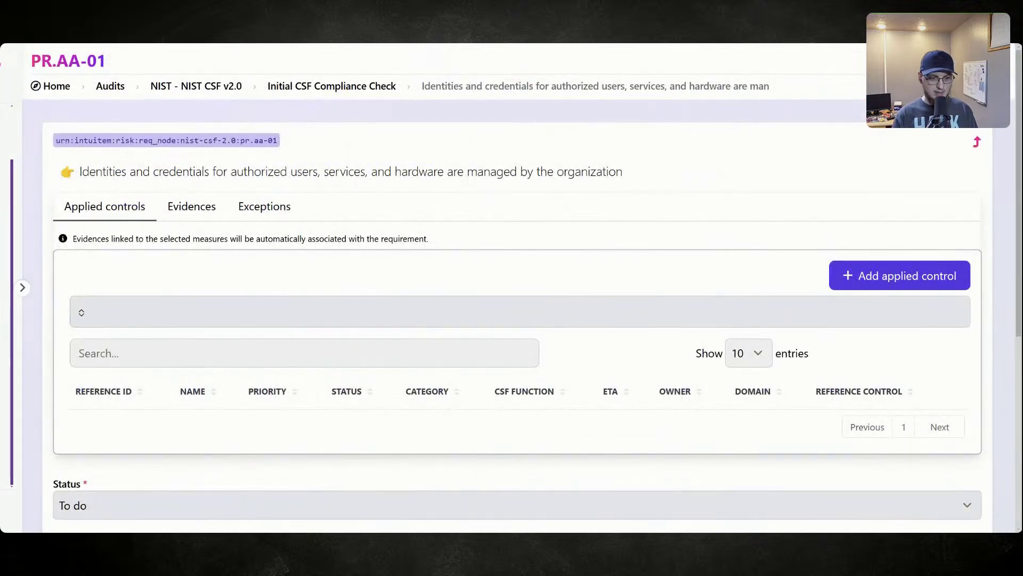
drag(231, 172, 642, 171)
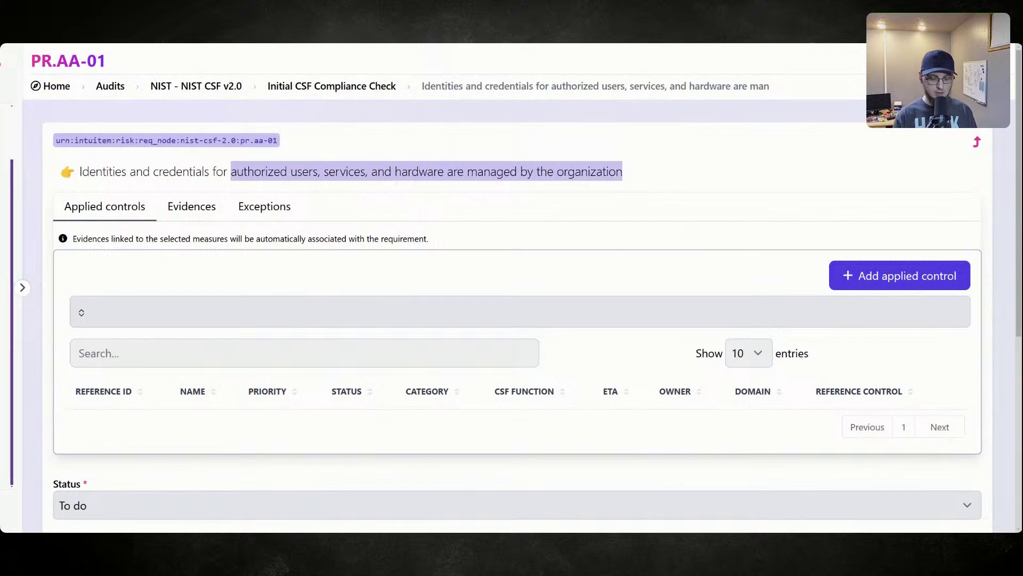
scroll(502, 226, down, 6)
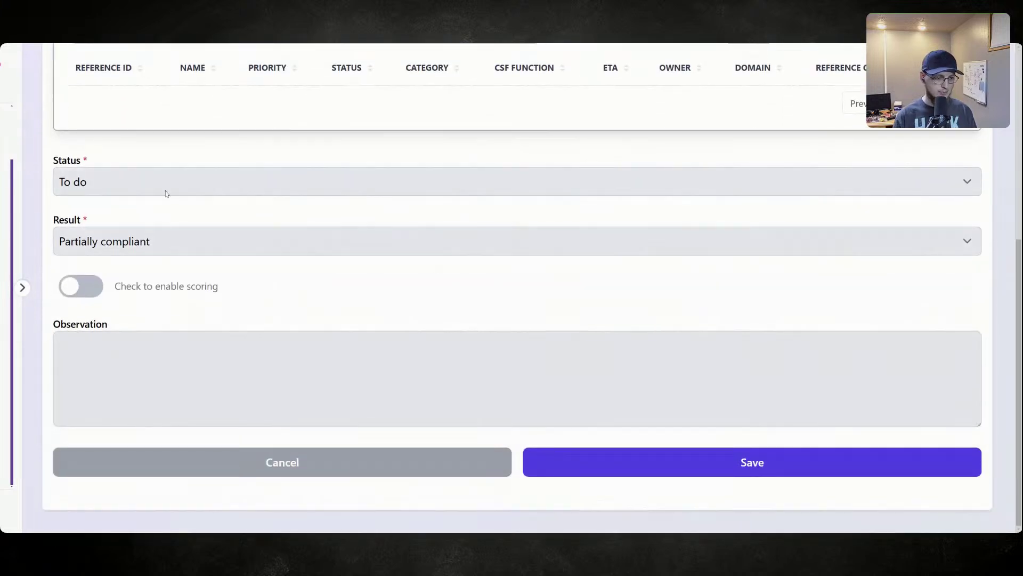
click(167, 193)
click(171, 224)
- Set the PR.AA-01 assessment result to Non compliant
scroll(238, 224, up, 4)
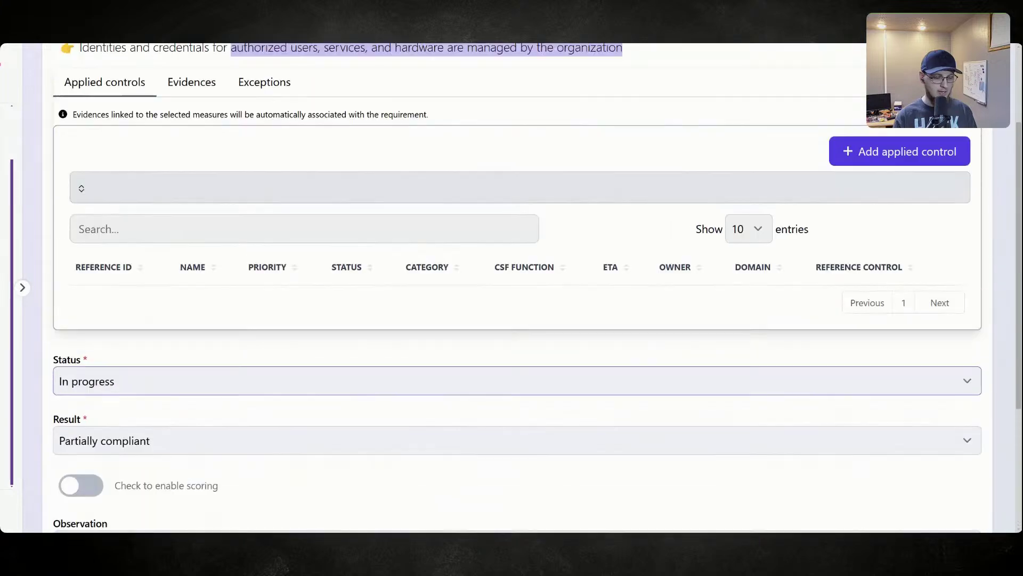
scroll(243, 268, up, 2)
scroll(243, 268, down, 5)
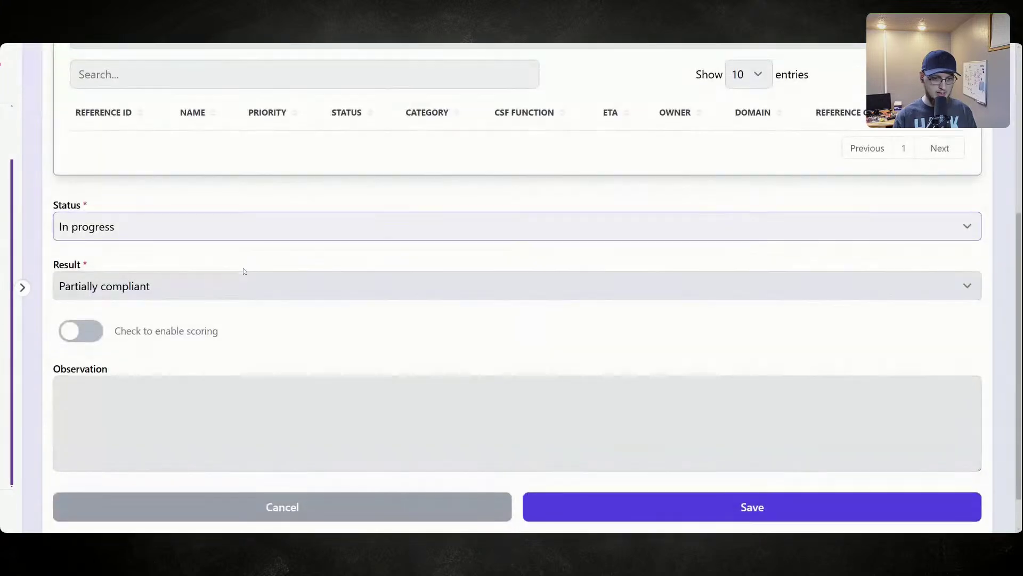
scroll(243, 268, down, 1)
click(269, 286)
click(189, 241)
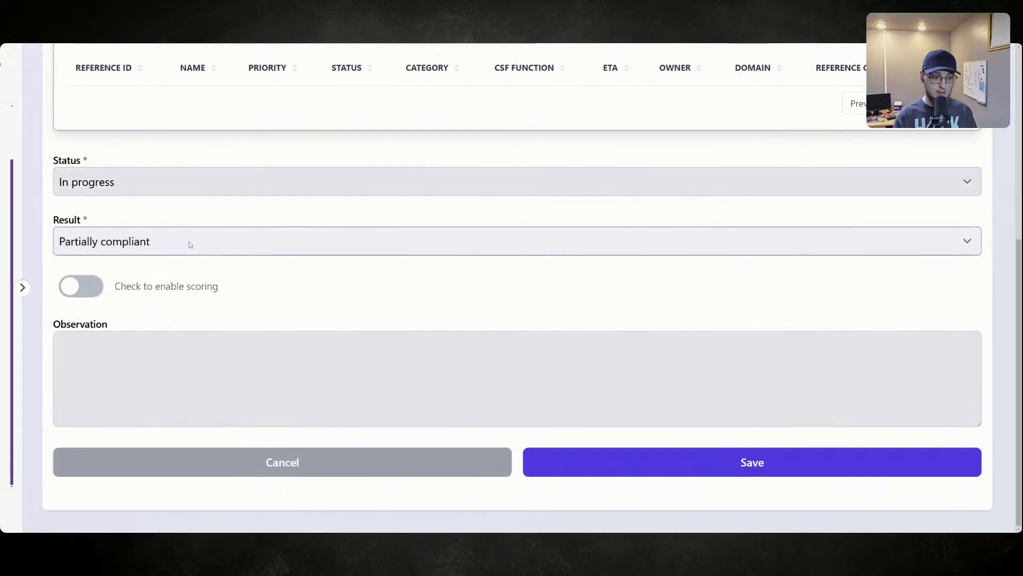
click(180, 307)
- Enter "Documentation does not exist at this time," as the observation for PR.AA-01
click(240, 352)
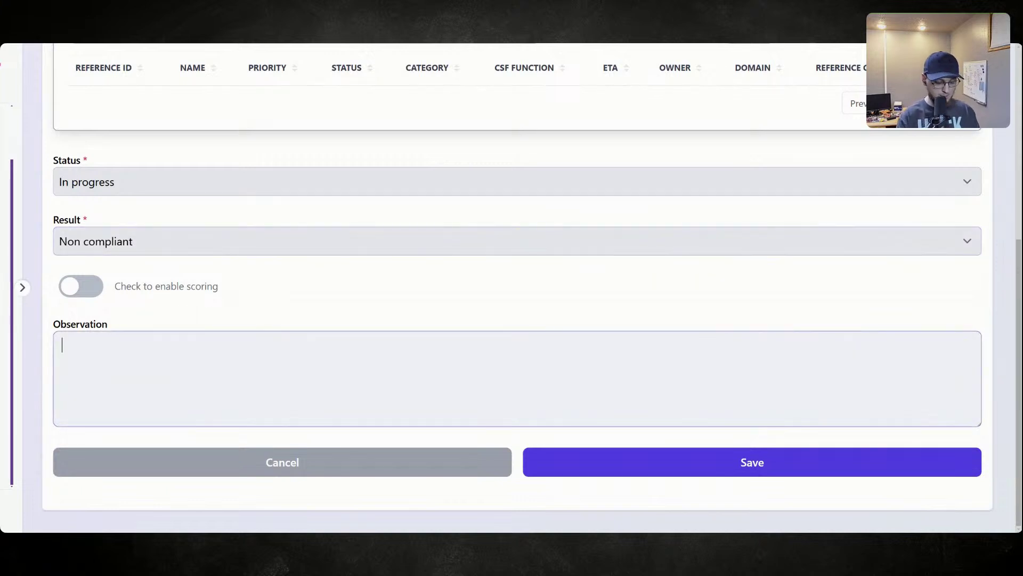
text(Procedures)
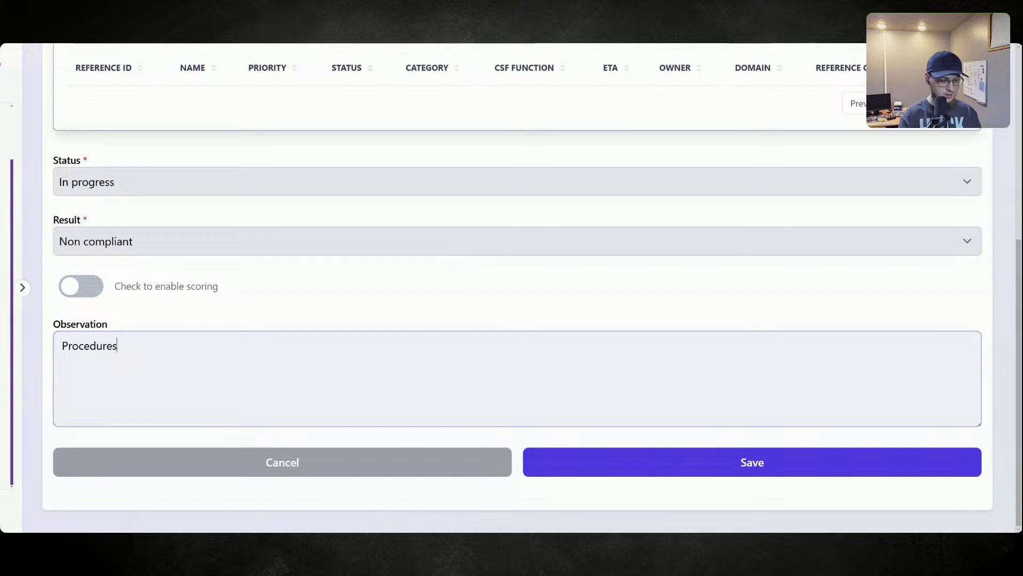
text( an)
key(BackSpace)
key(BackSpace)
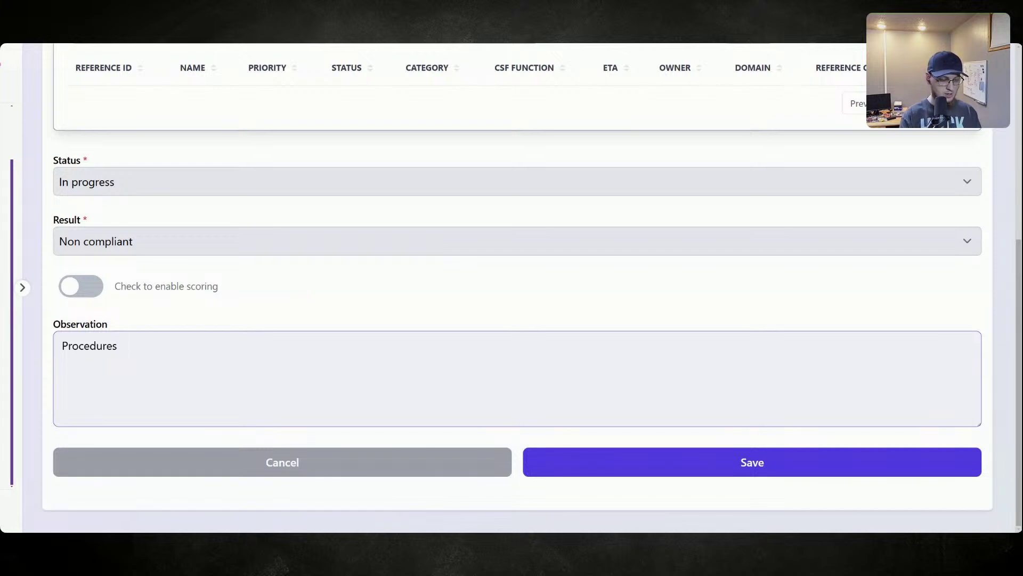
key(ctrl+a)
text(Documentatio)
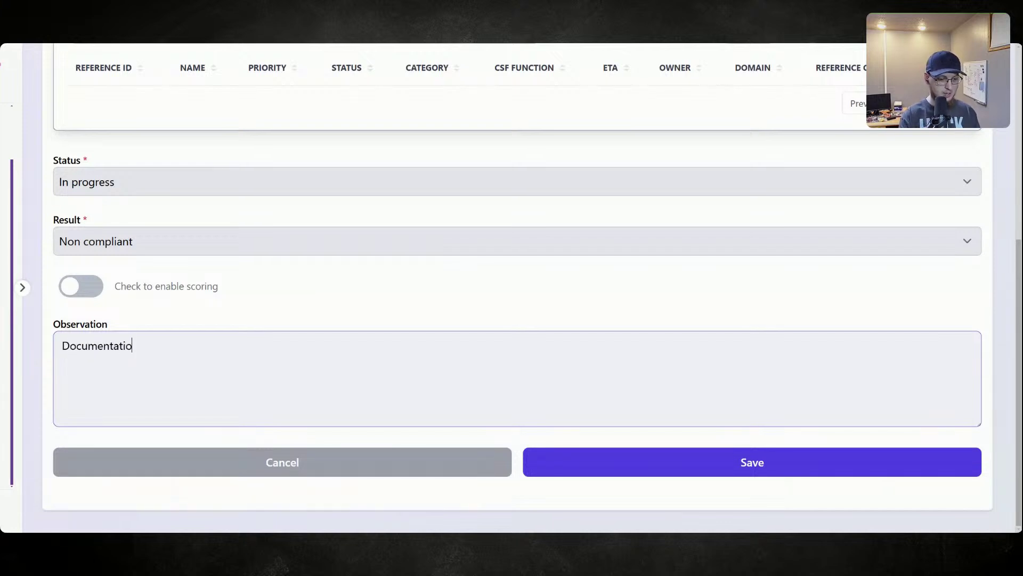
text(n does no)
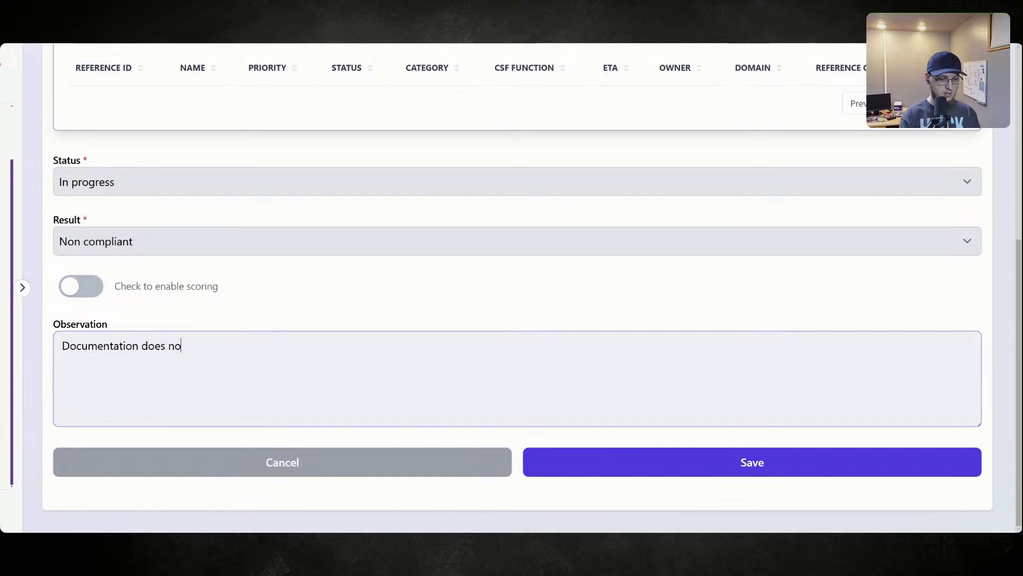
text(t exist at this time,)
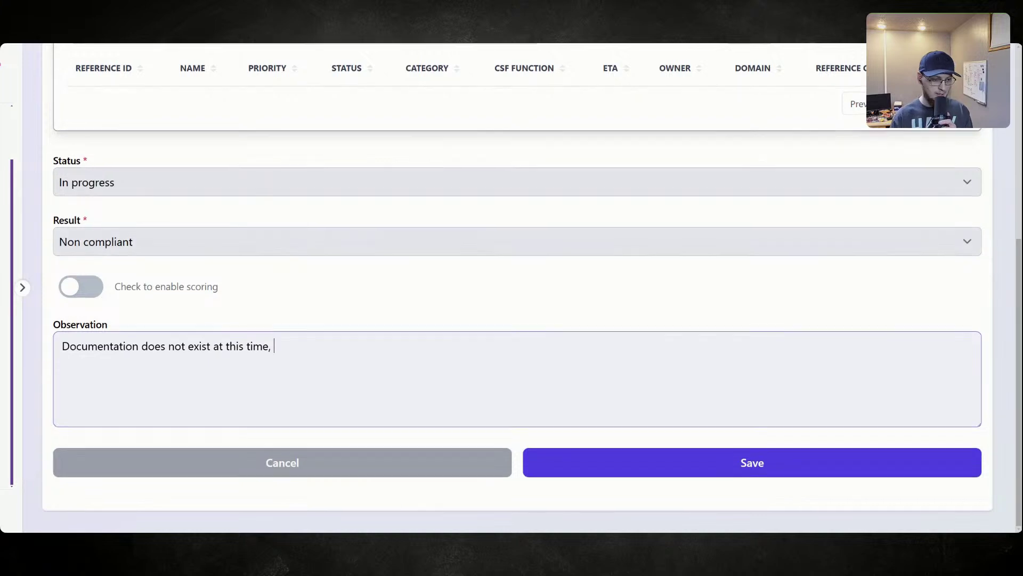
- Complete the observation with "non-compliant." and save the requirement assessment
scroll(262, 213, up, 1)
scroll(283, 325, up, 5)
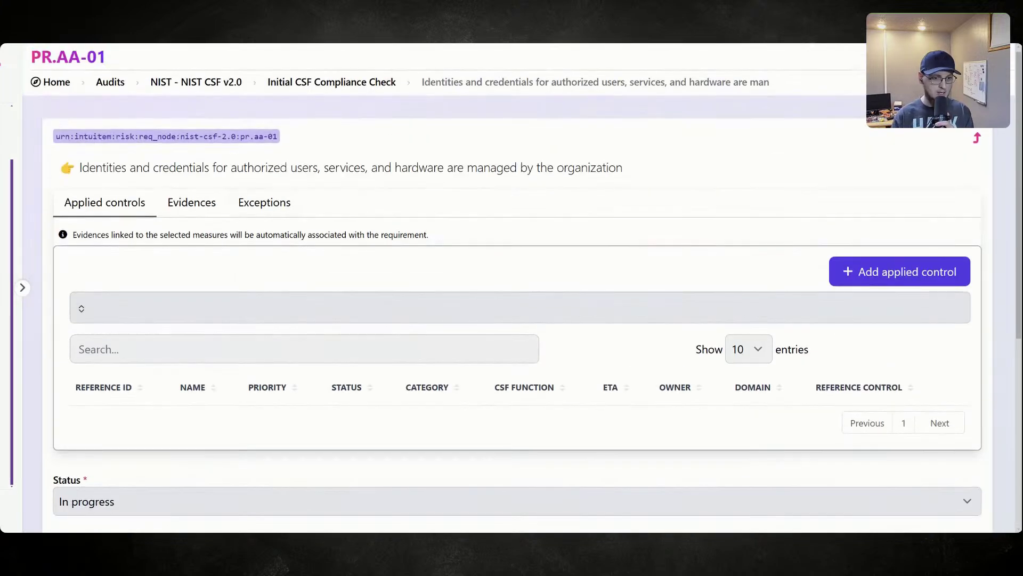
scroll(310, 287, down, 5)
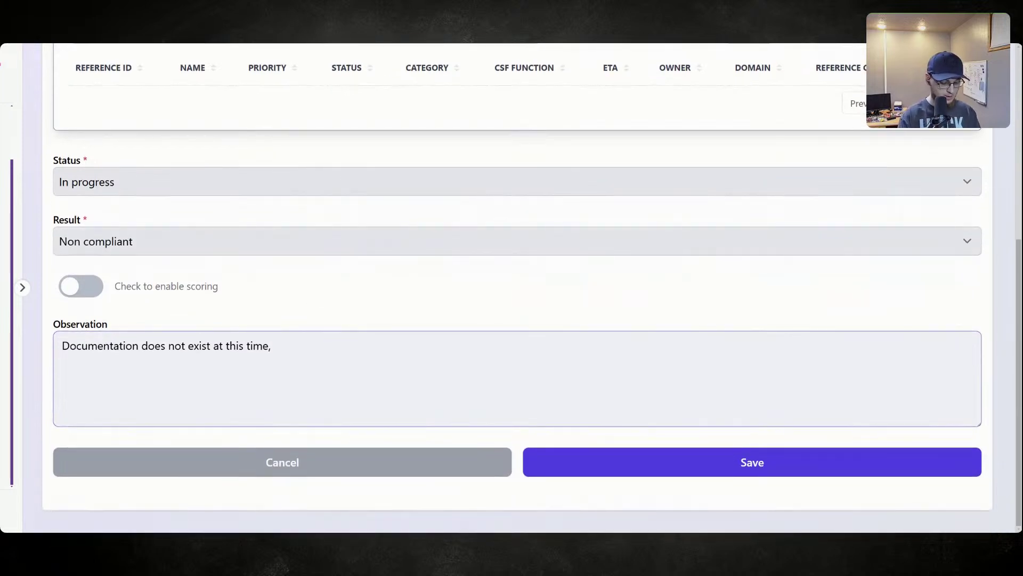
text(non-c)
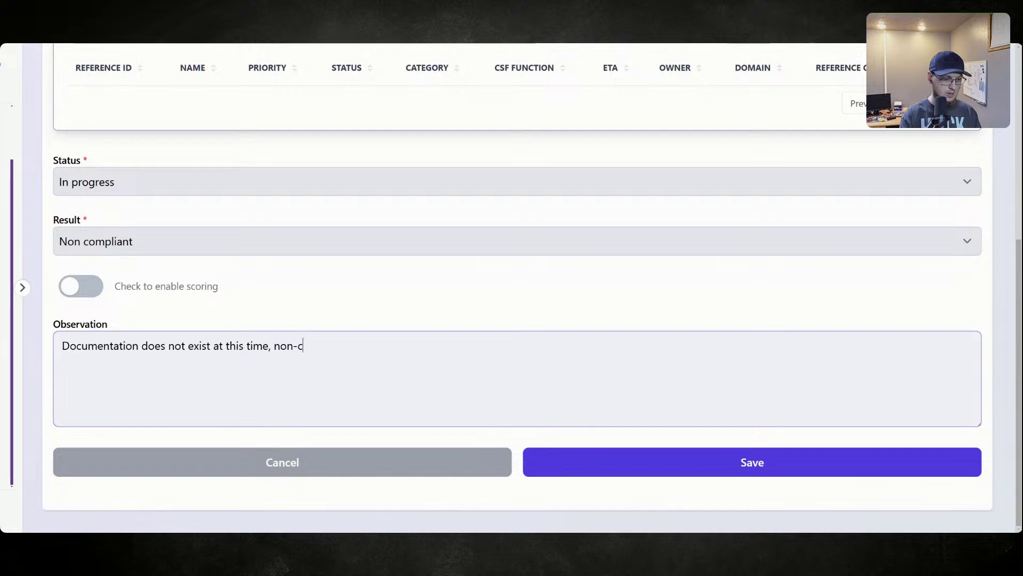
text(ompliant.)
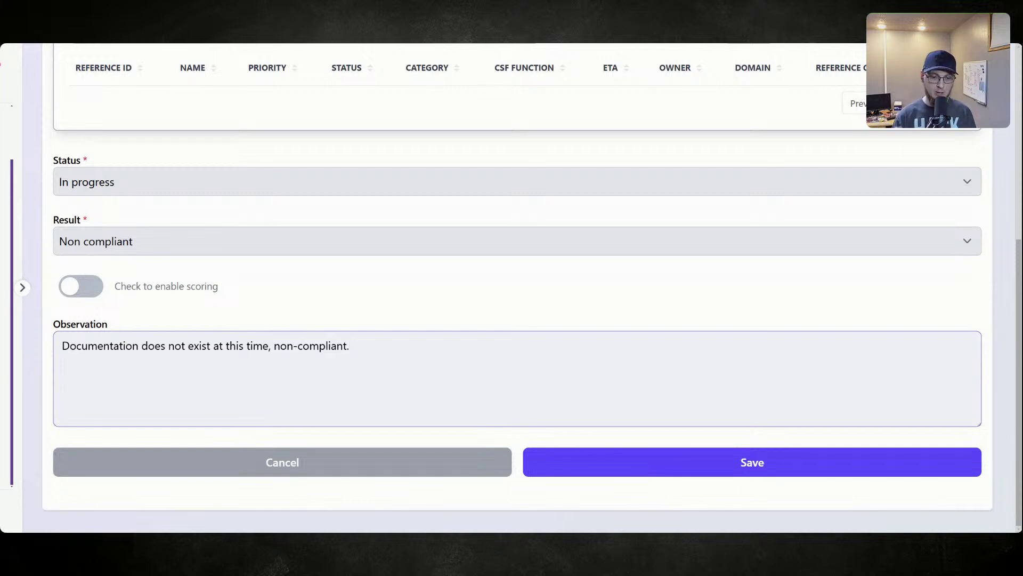
click(639, 473)
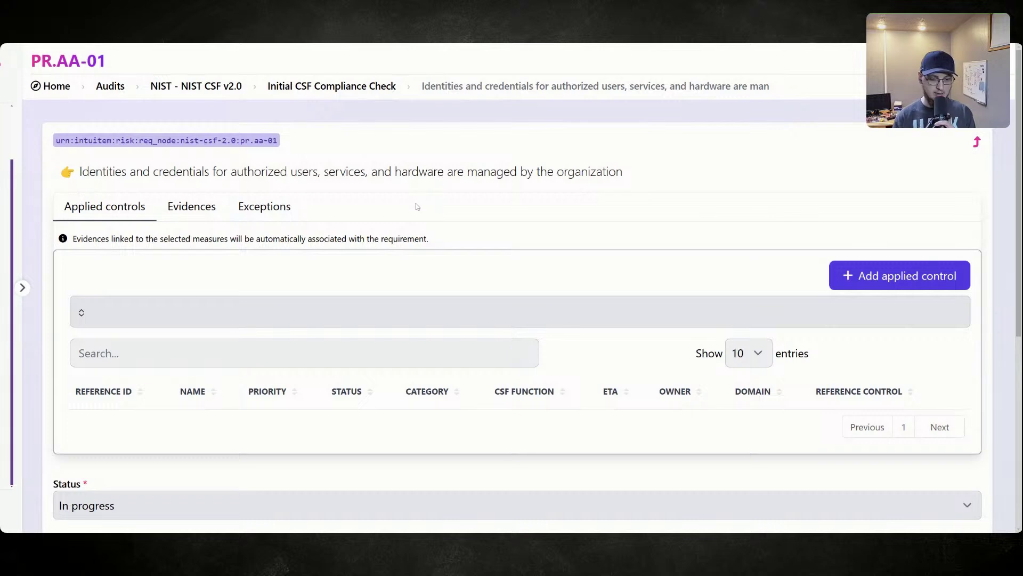
scroll(407, 304, down, 6)
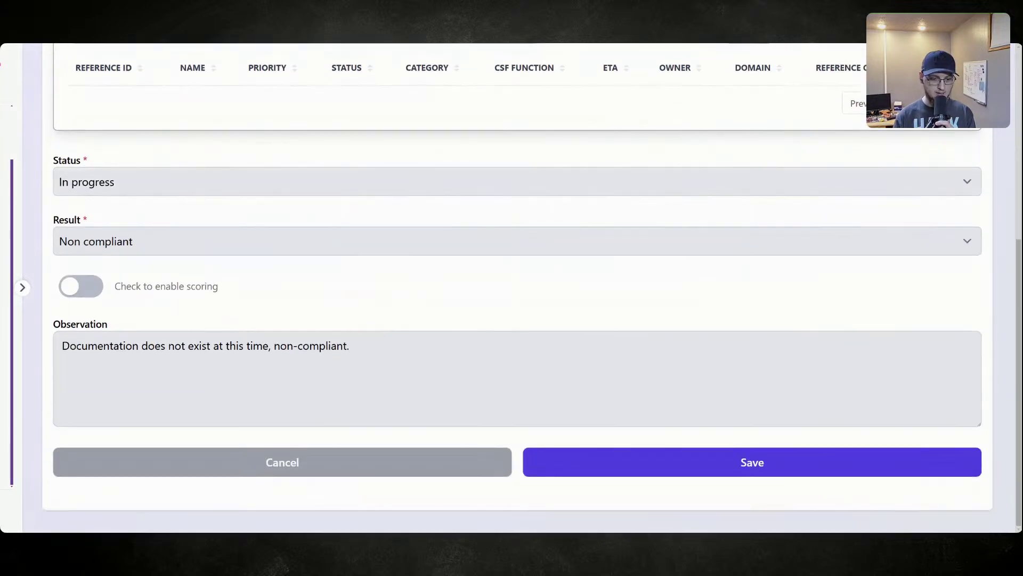
click(584, 459)
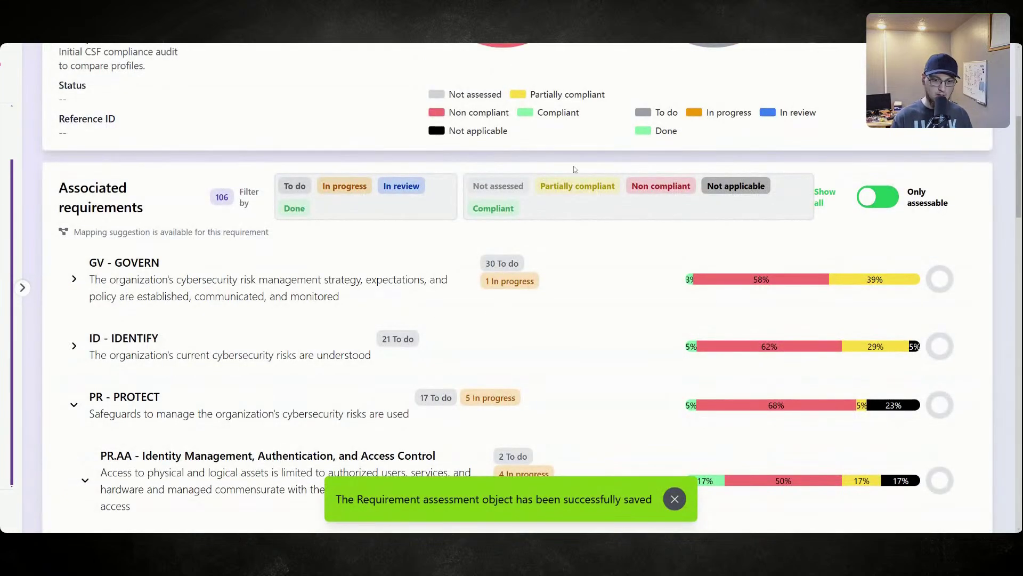
- Filter the associated requirements to Partially compliant only by excluding Not assessed, Non compliant, Not applicable and Compliant results
click(508, 189)
click(647, 187)
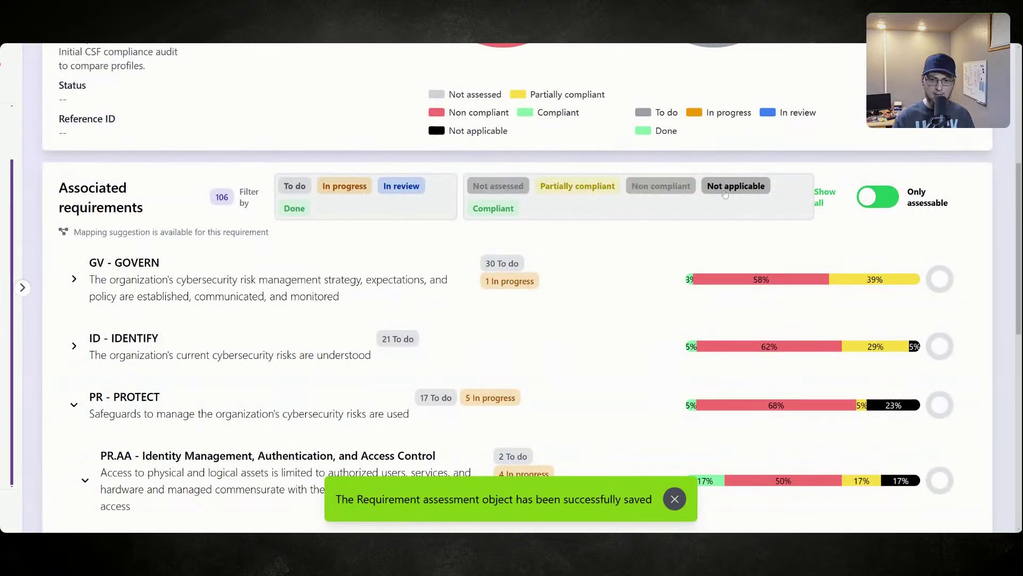
click(725, 193)
click(493, 209)
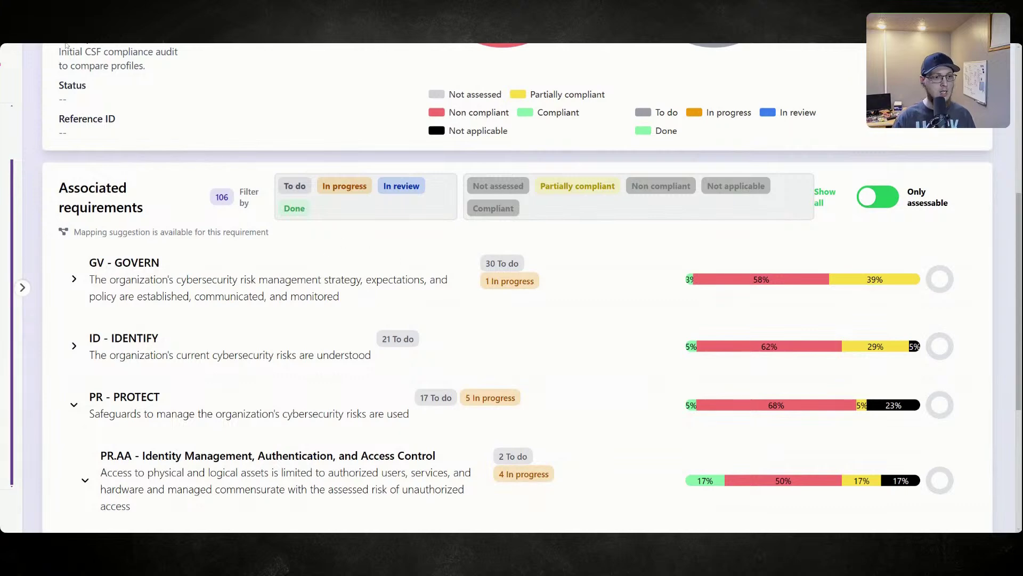
scroll(165, 298, down, 5)
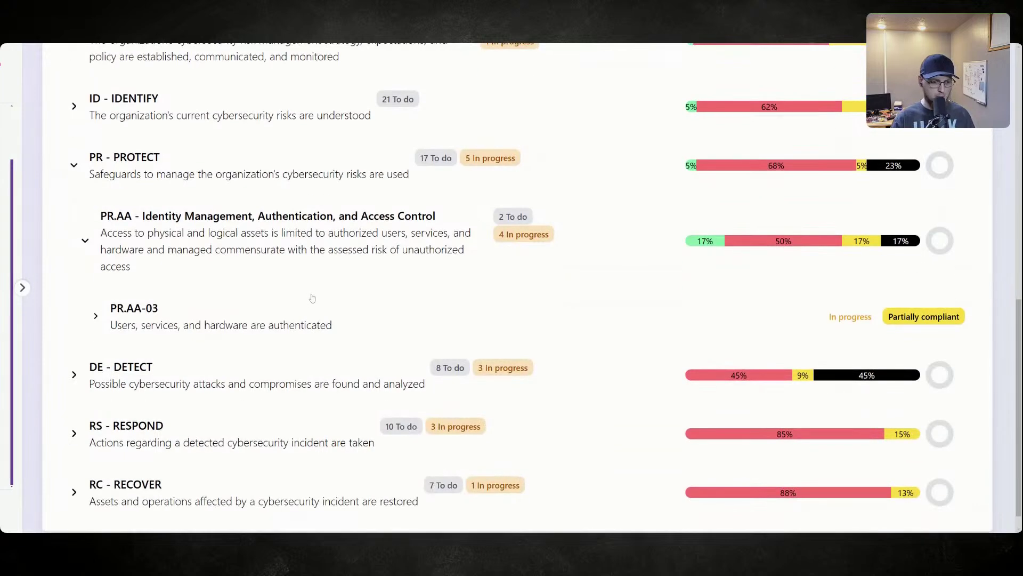
scroll(164, 297, up, 5)
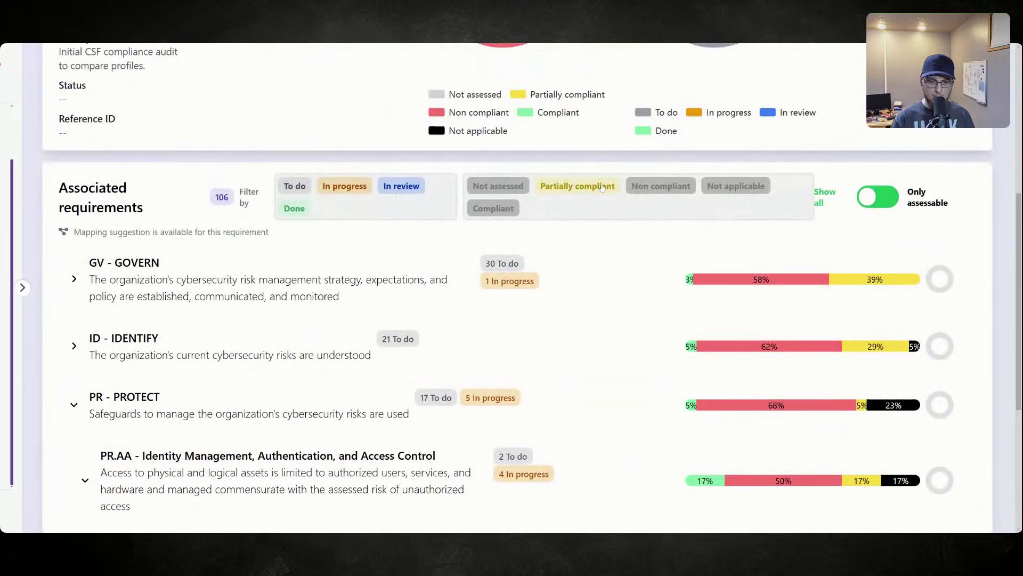
scroll(309, 330, down, 4)
scroll(309, 330, down, 1)
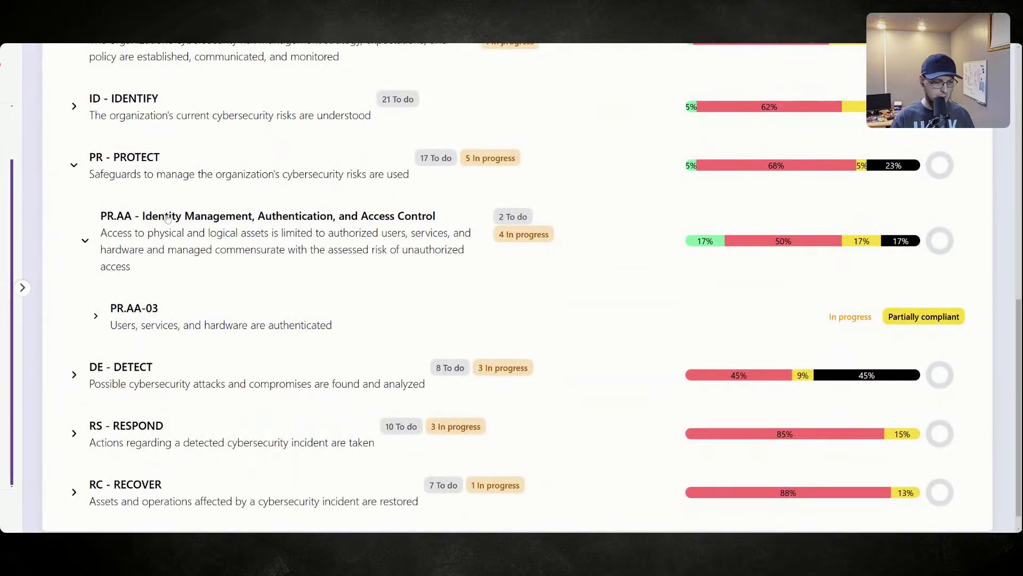
- Check the PR.AA-03 examples briefly, then collapse PR.AA-03, PR.AA and the whole PR - PROTECT function
click(96, 317)
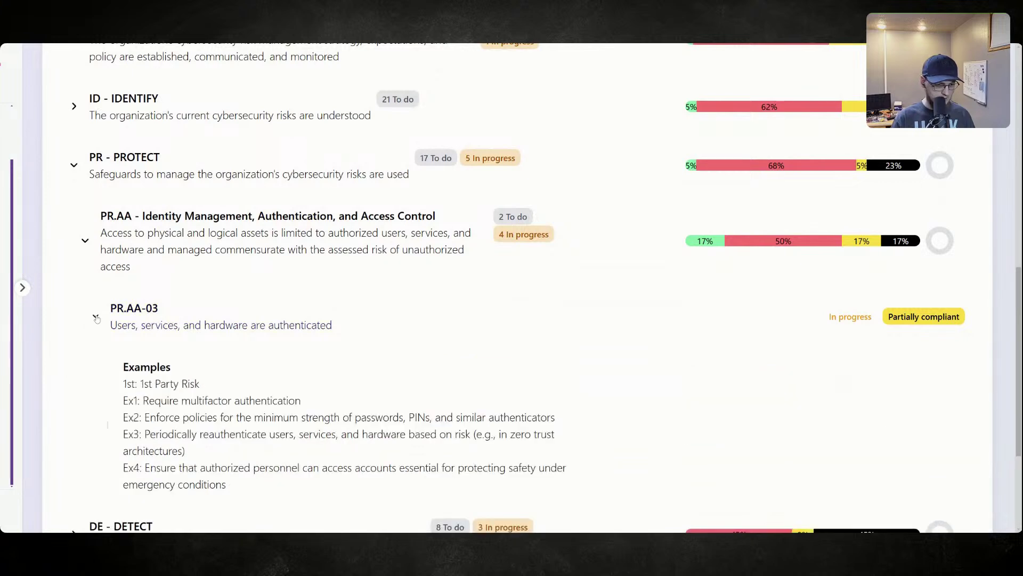
click(95, 317)
scroll(99, 320, up, 2)
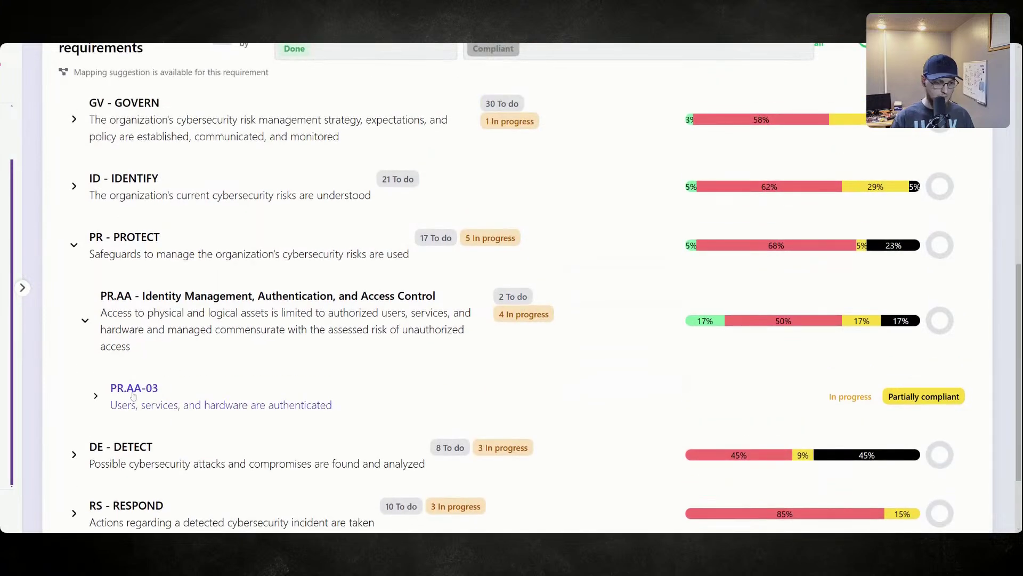
click(86, 321)
click(75, 246)
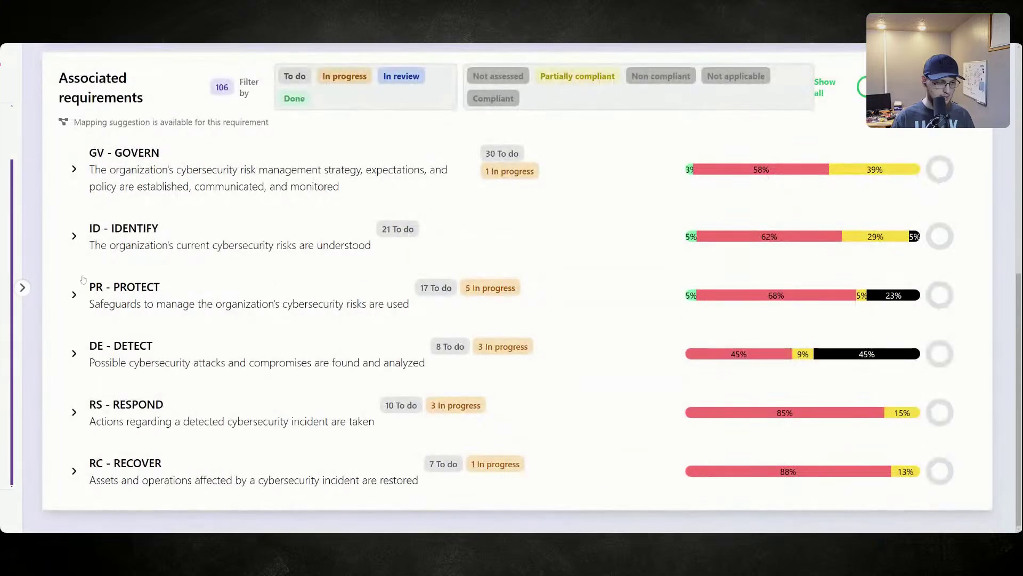
- Expand ID - IDENTIFY and ID.IM - Improvement, and read the implementation examples of ID.IM-03
click(74, 236)
scroll(140, 301, down, 2)
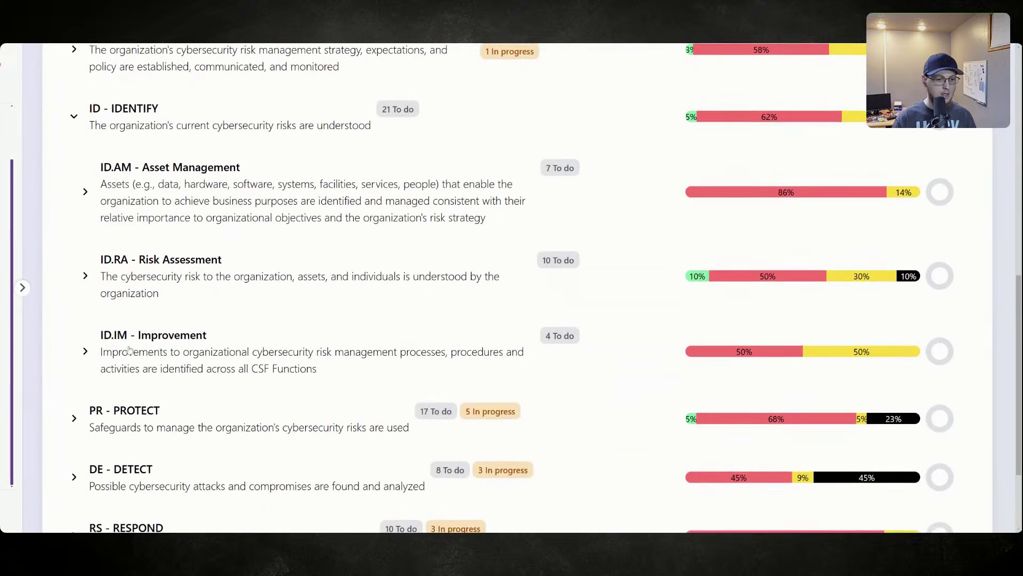
click(84, 354)
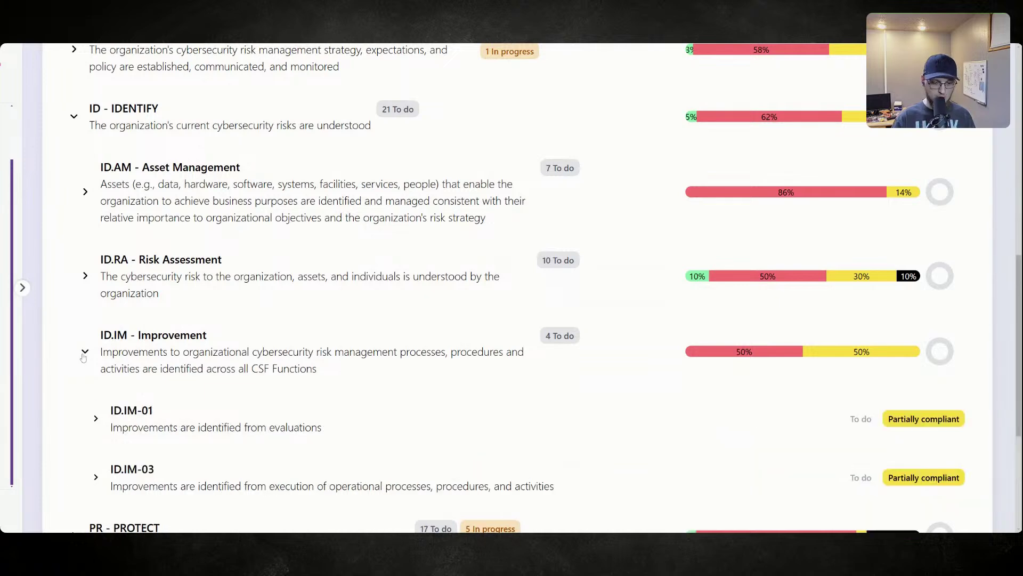
scroll(84, 357, down, 3)
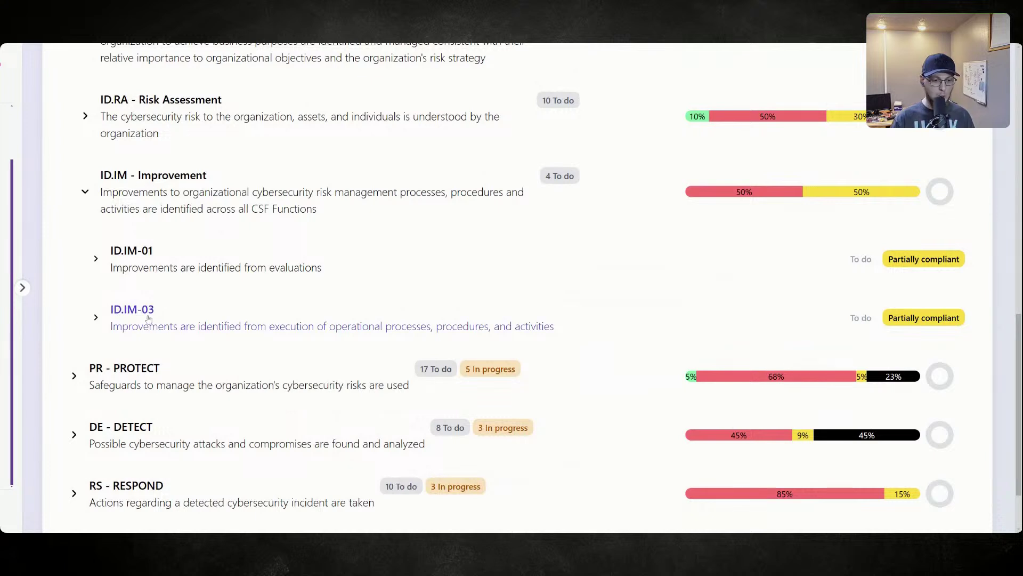
click(96, 318)
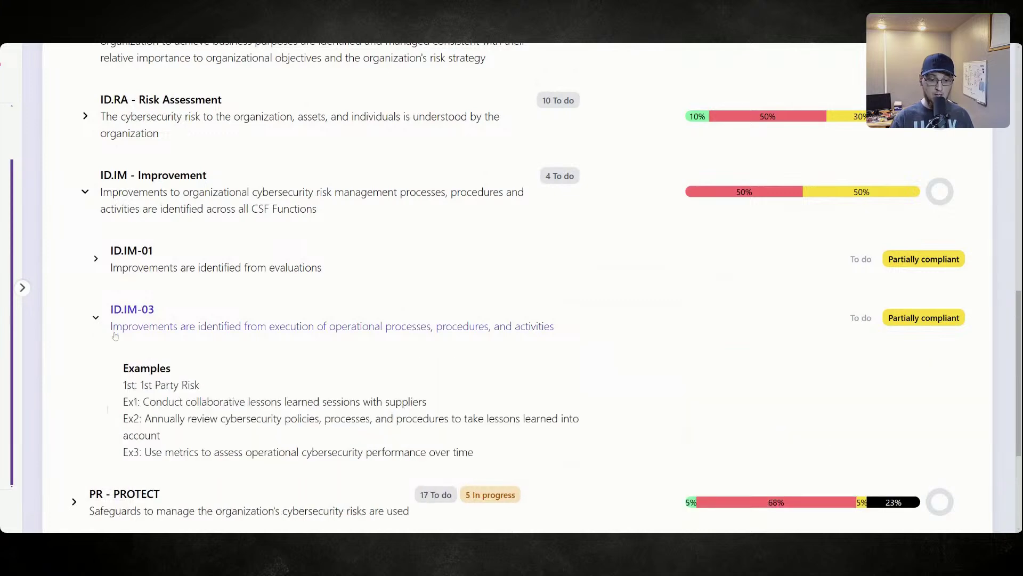
scroll(119, 330, down, 3)
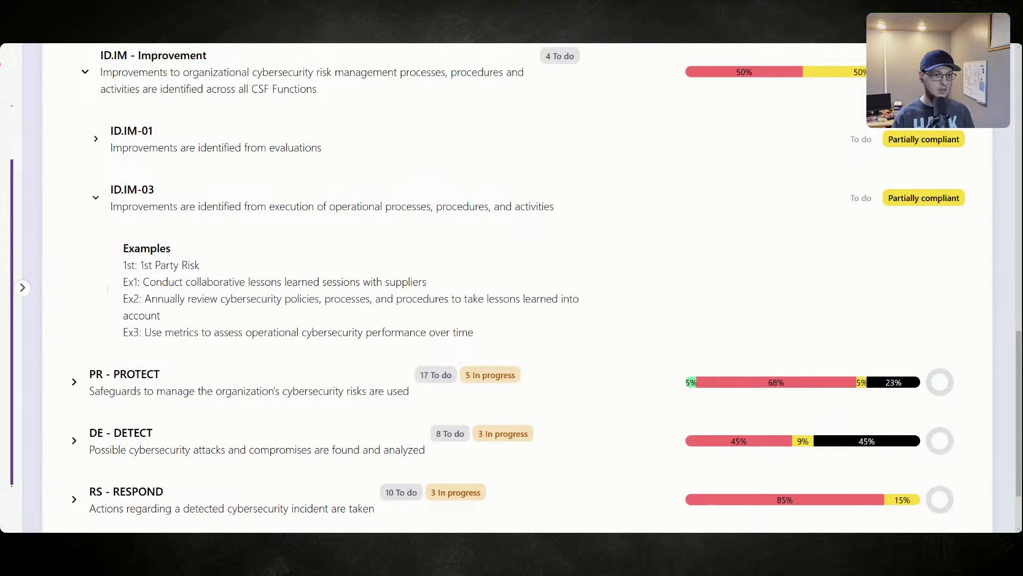
key(ctrl+Tab)
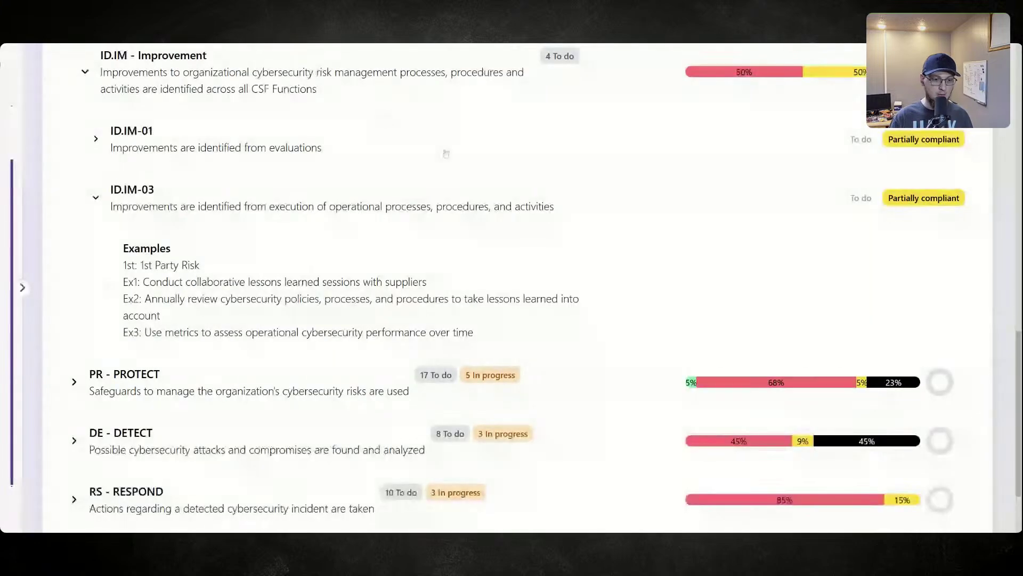
scroll(661, 288, up, 5)
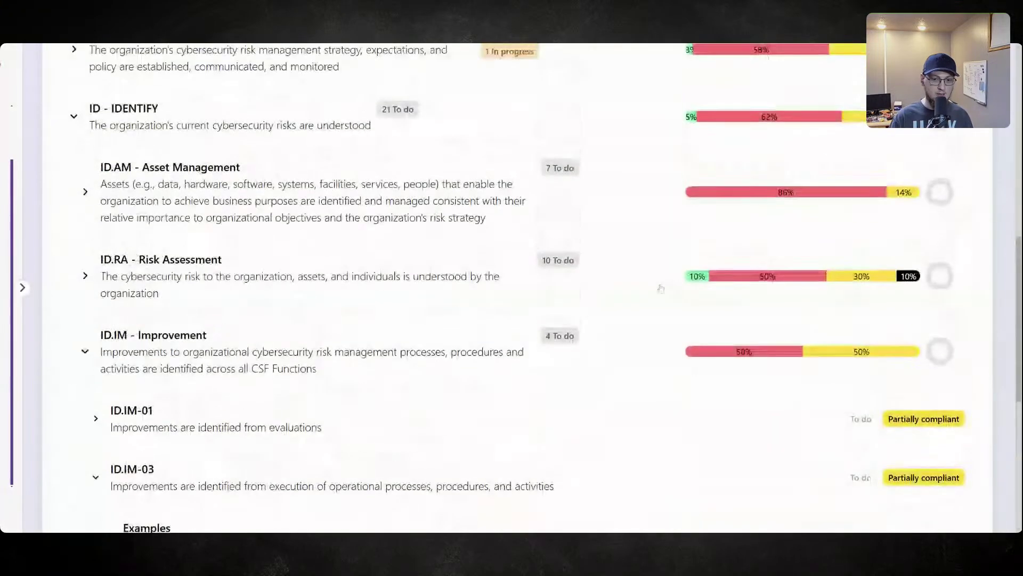
- Include the Not assessed, Compliant, Non compliant and Not applicable results, and exclude them again to leave only Partially compliant requirements
scroll(660, 288, up, 5)
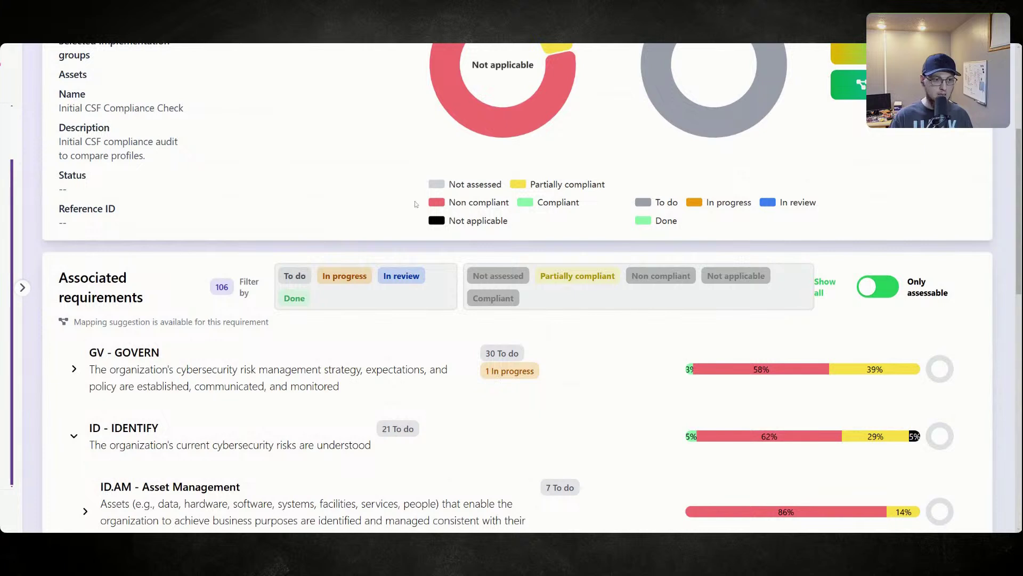
click(514, 280)
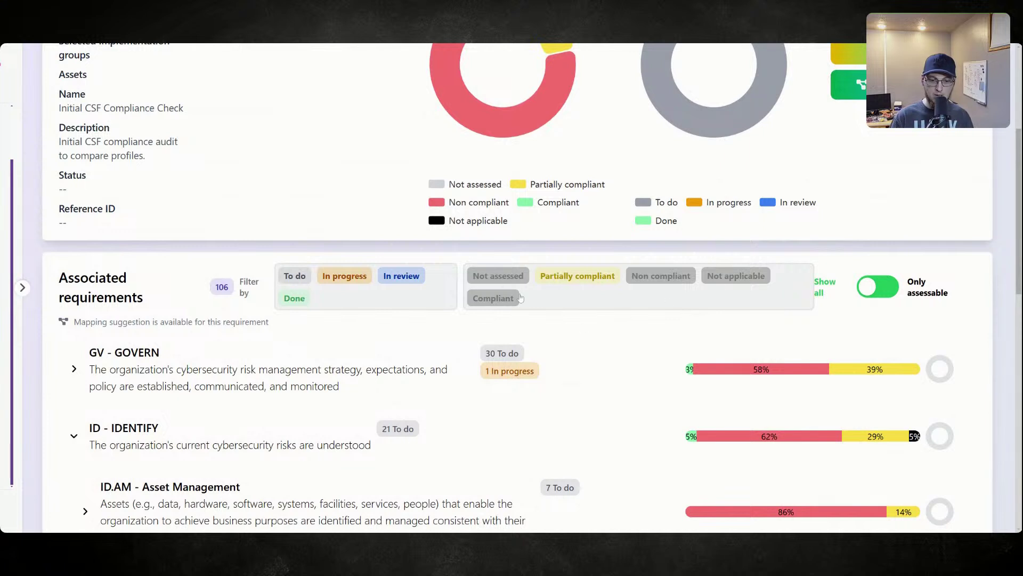
click(514, 281)
click(508, 300)
click(682, 277)
click(733, 282)
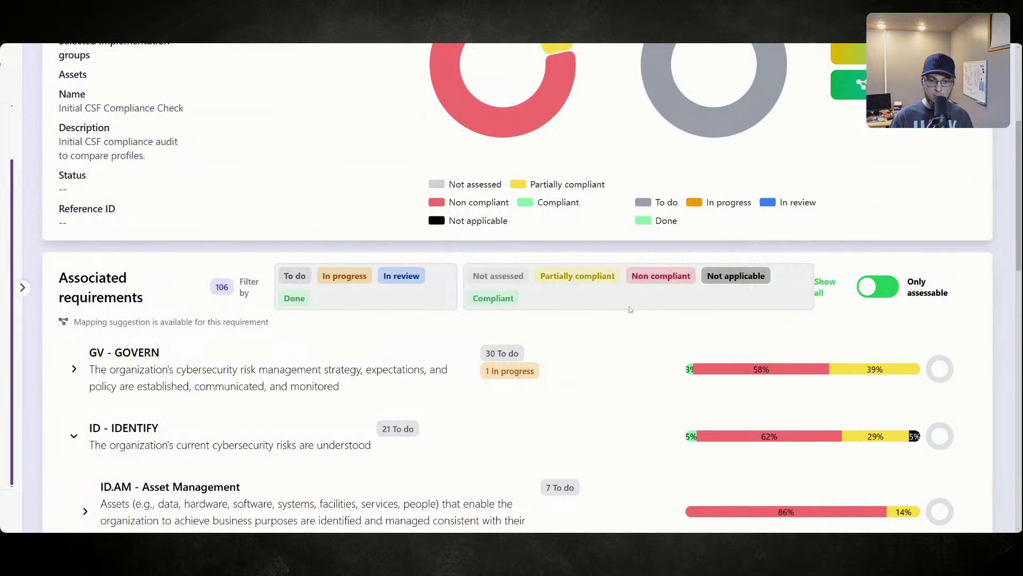
click(738, 277)
click(662, 277)
click(512, 298)
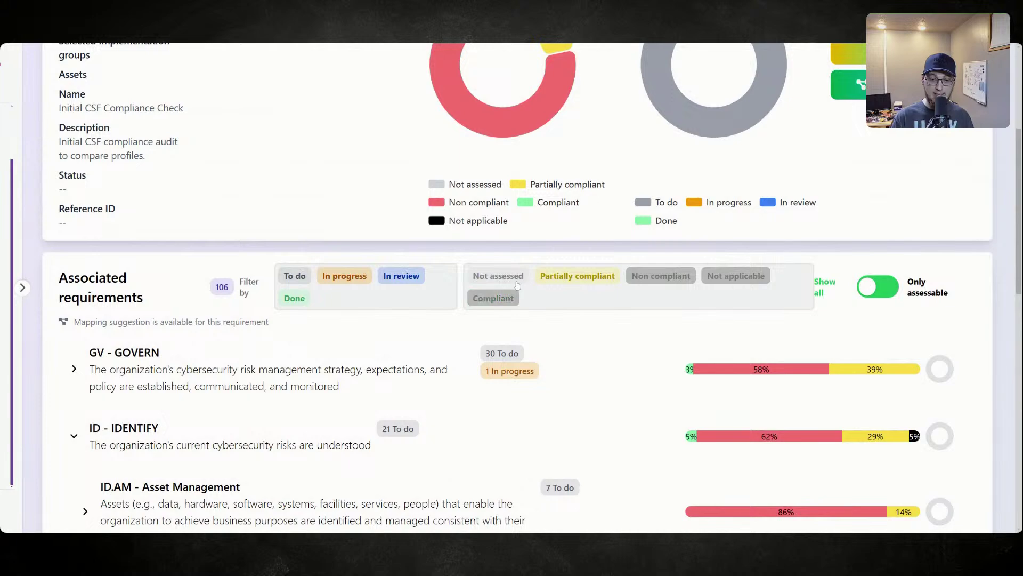
click(517, 284)
- Open the ID.IM-03 requirement assessment from the Partially compliant items under ID.IM - Improvement
scroll(405, 388, down, 9)
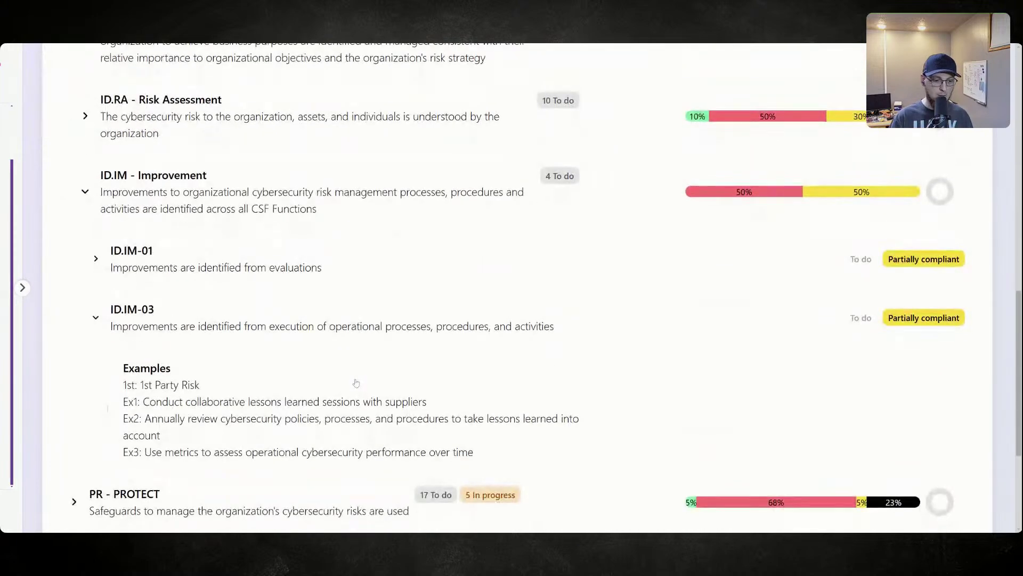
scroll(356, 383, up, 8)
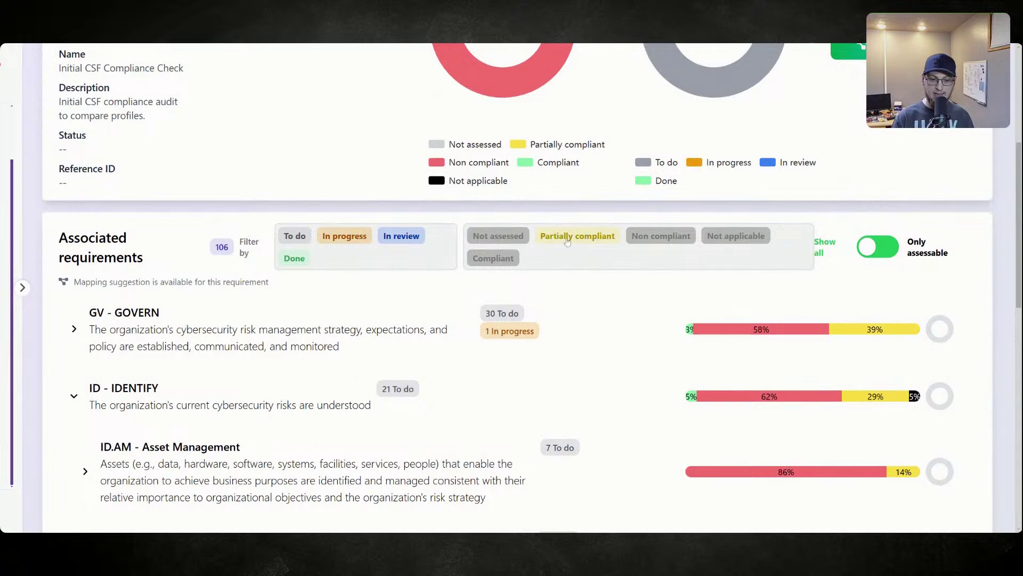
scroll(567, 240, up, 2)
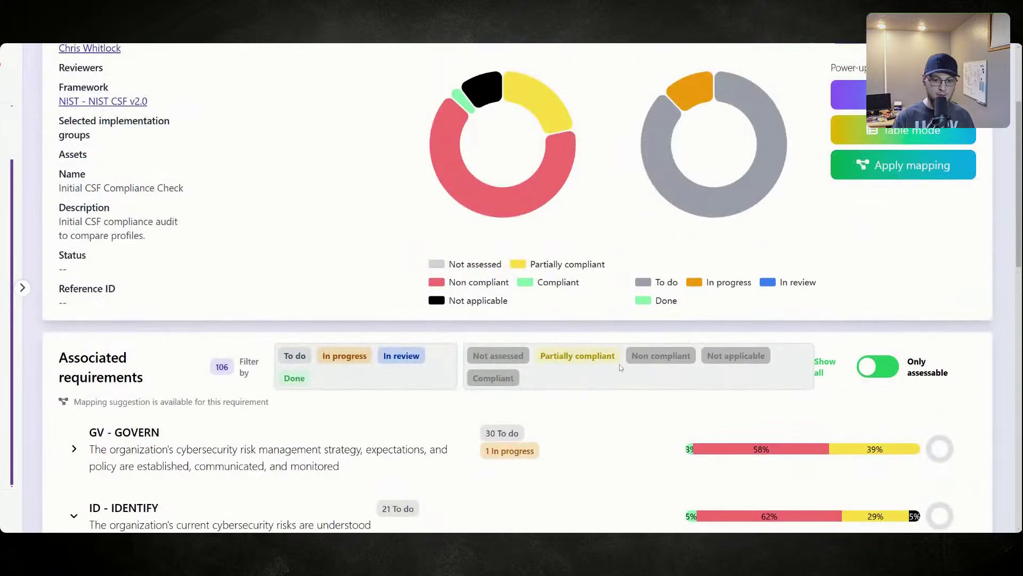
scroll(309, 428, down, 4)
scroll(309, 428, up, 2)
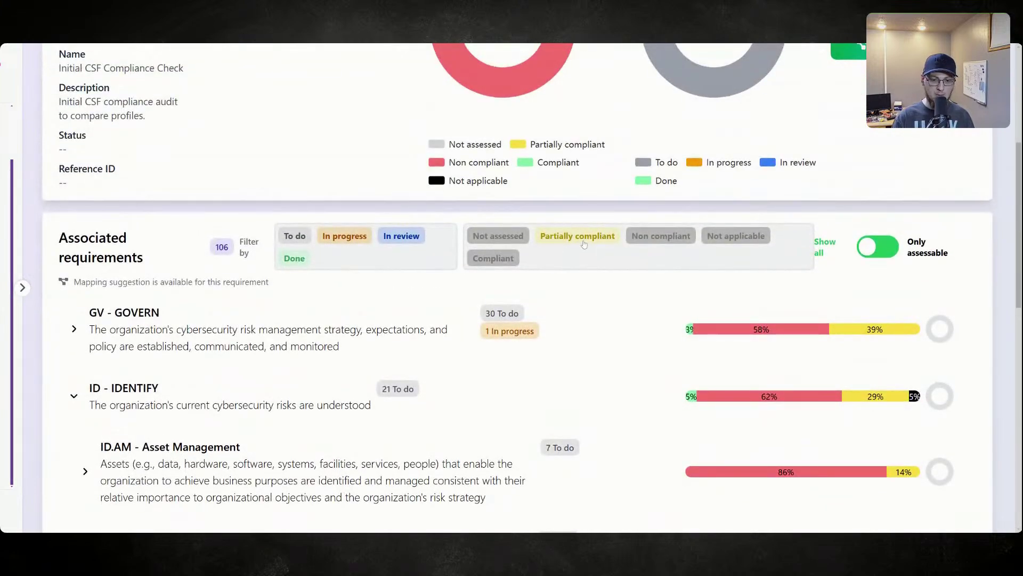
scroll(269, 400, down, 3)
scroll(206, 312, down, 3)
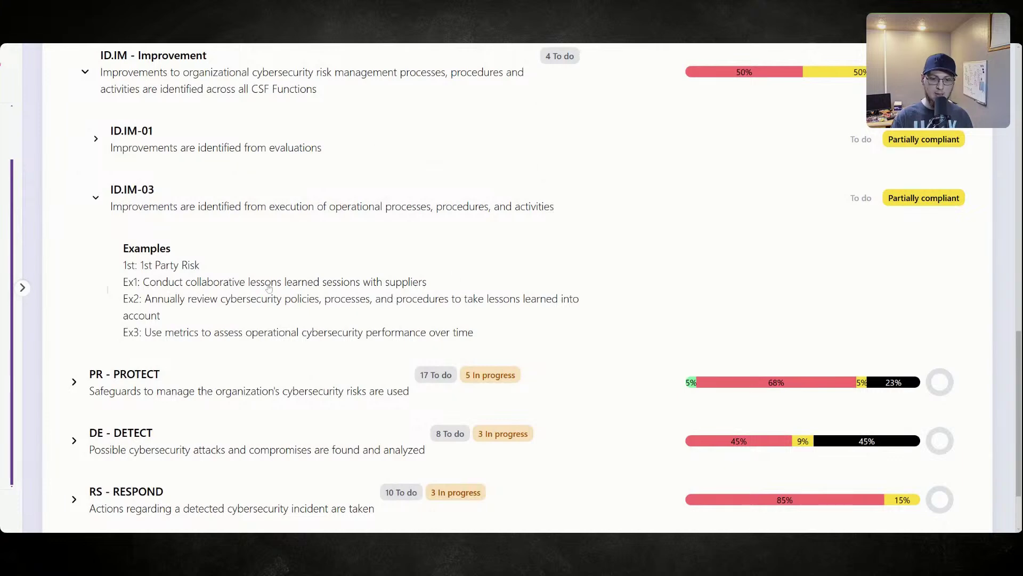
click(265, 214)
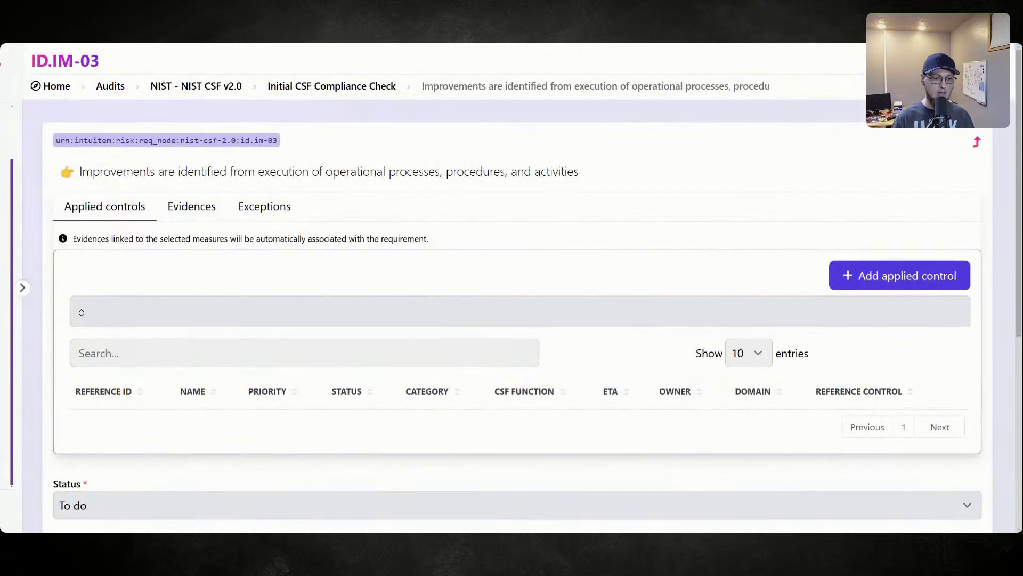
- Set the ID.IM-03 status to In progress and its result to Non compliant
scroll(336, 345, down, 5)
scroll(336, 346, down, 1)
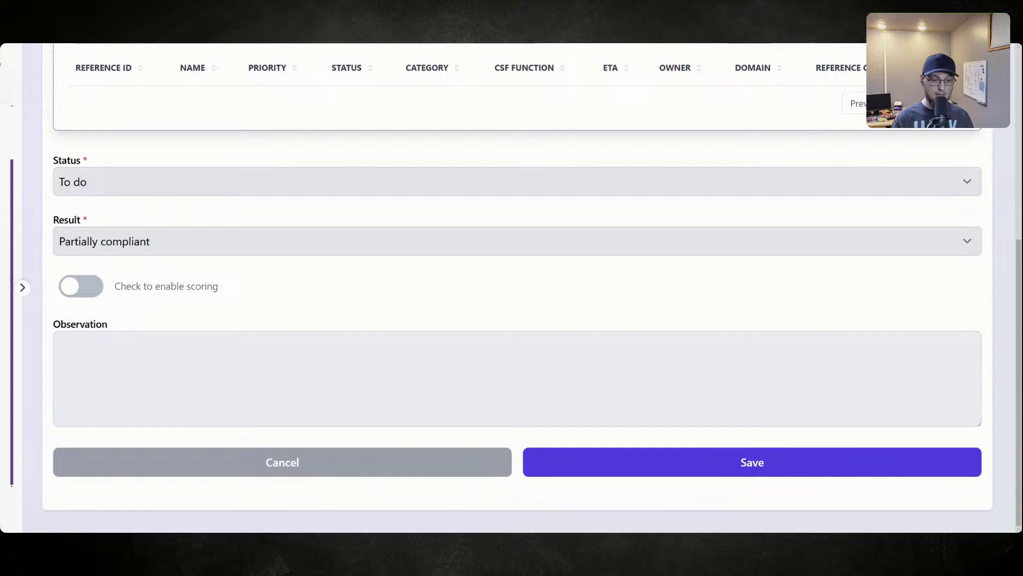
click(118, 184)
click(116, 220)
click(179, 362)
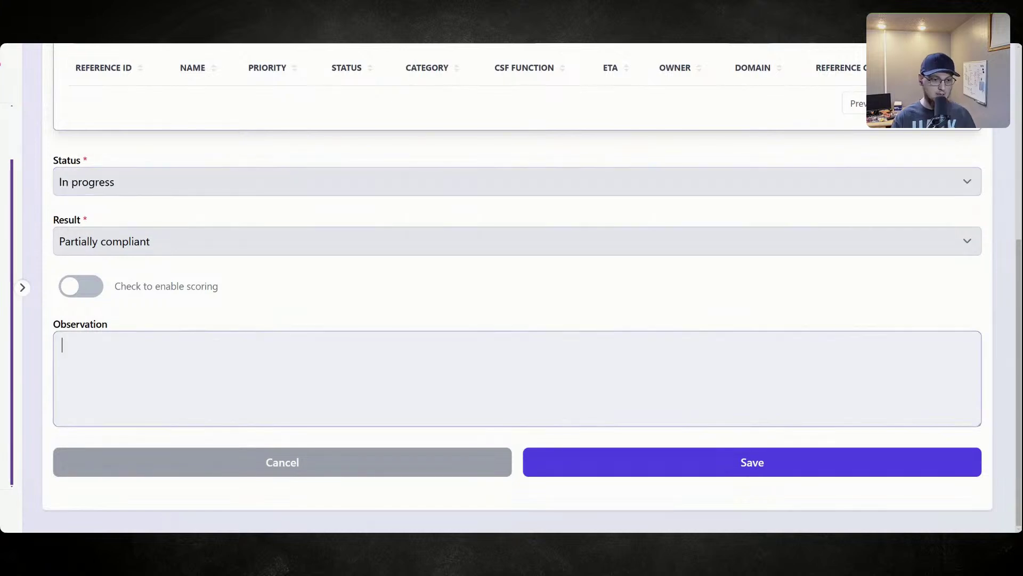
click(144, 243)
click(154, 291)
click(172, 362)
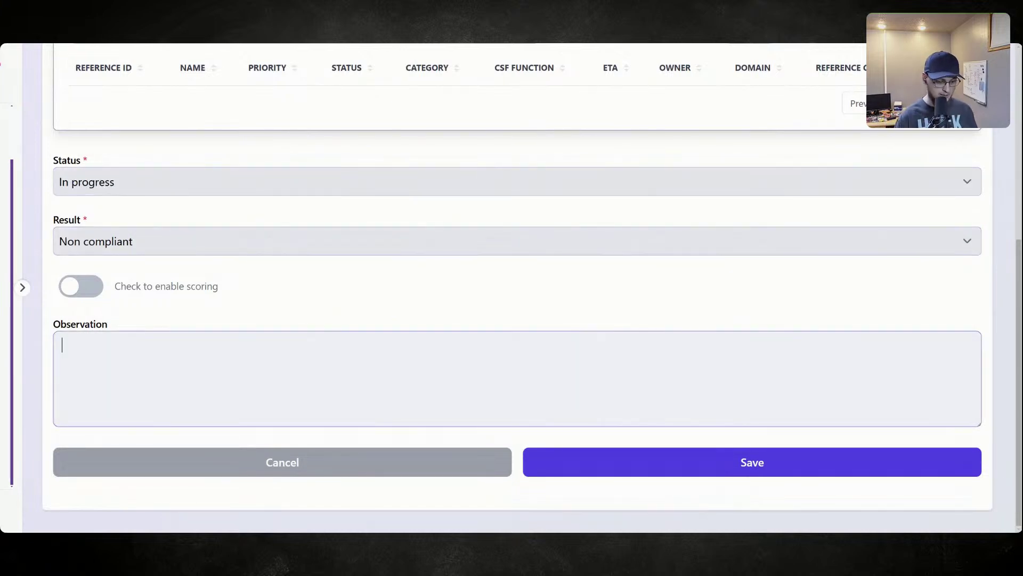
- Start the observation with "No formal documentation exists, no lessons learned conducted, no"
text(No formally)
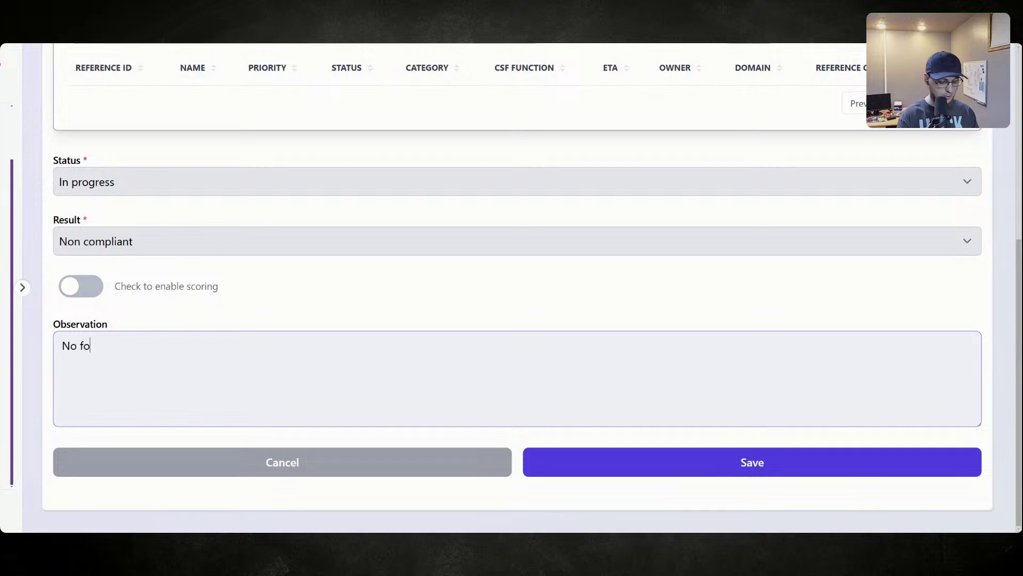
key(BackSpace)
key(BackSpace)
key(BackSpace)
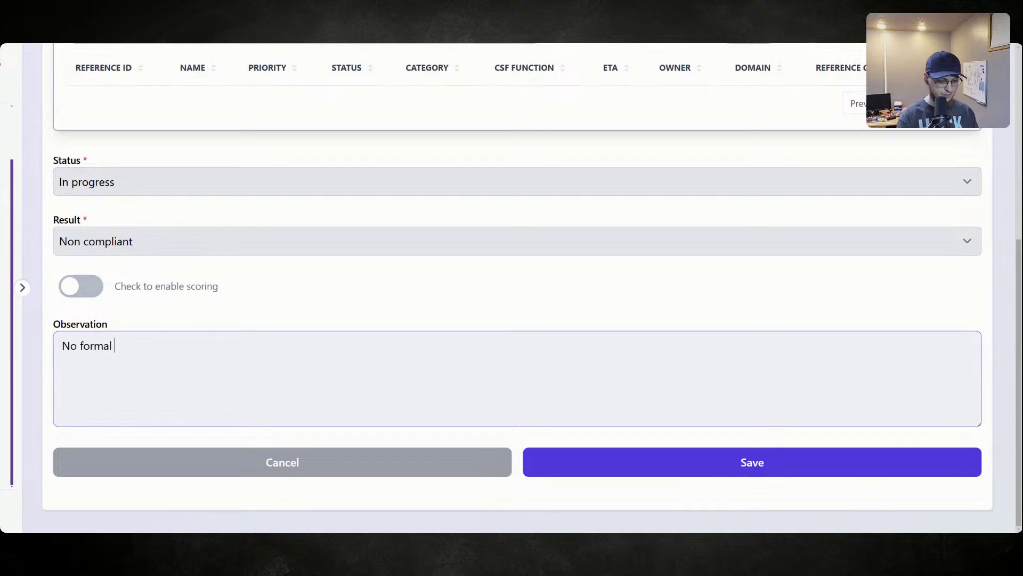
text(documentation e)
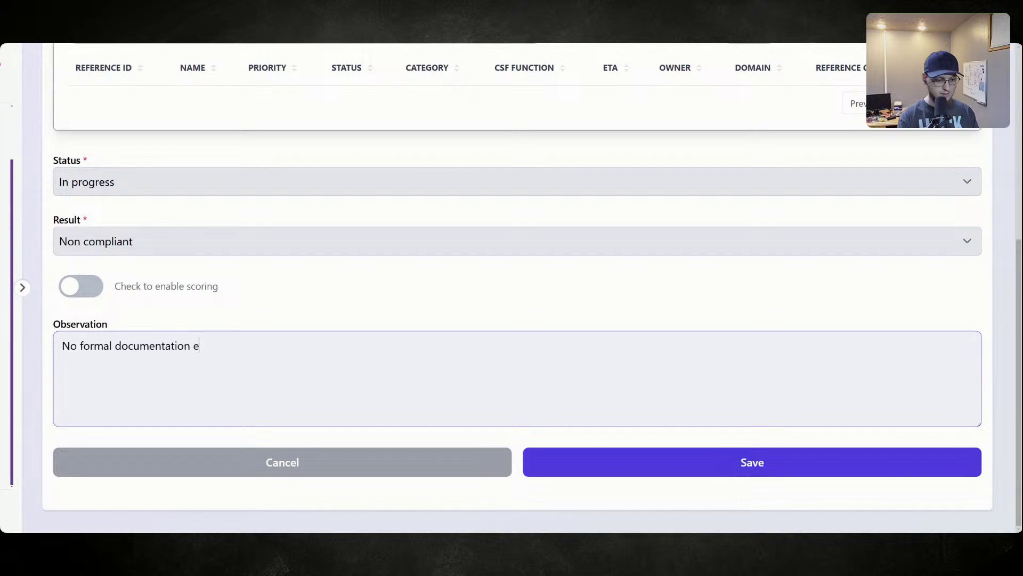
text(xists, no lessons learne)
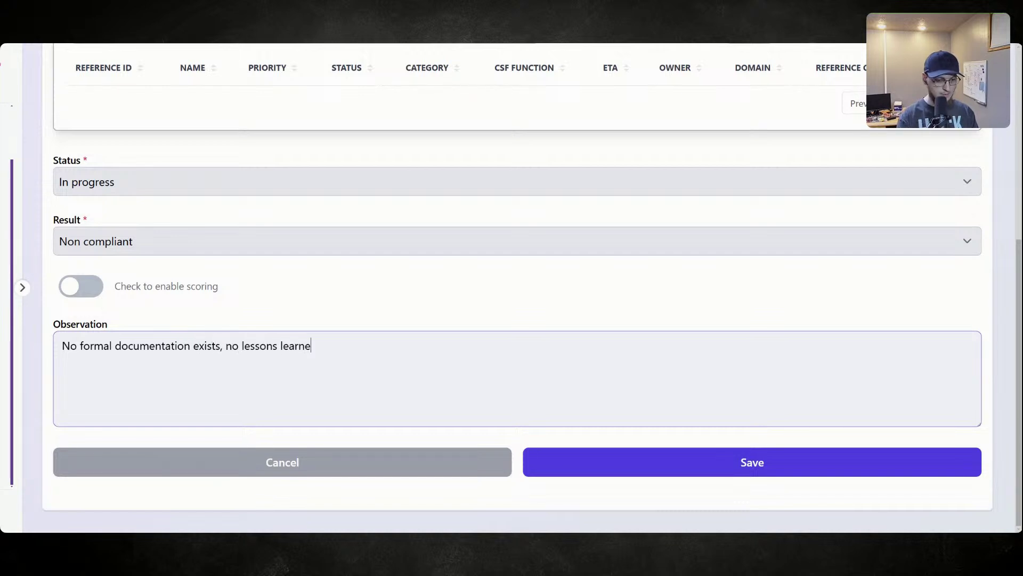
text(d conducted, no timeframe)
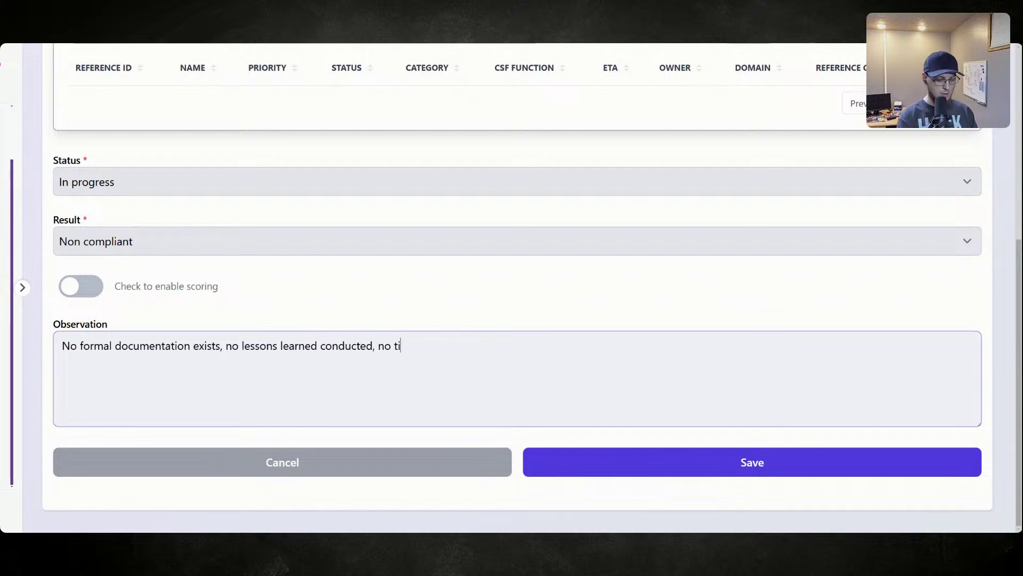
key(BackSpace)
key(BackSpace)
key(BackSpace)
key(BackSpace)
key(BackSpace)
key(BackSpace)
key(BackSpace)
key(BackSpace)
key(BackSpace)
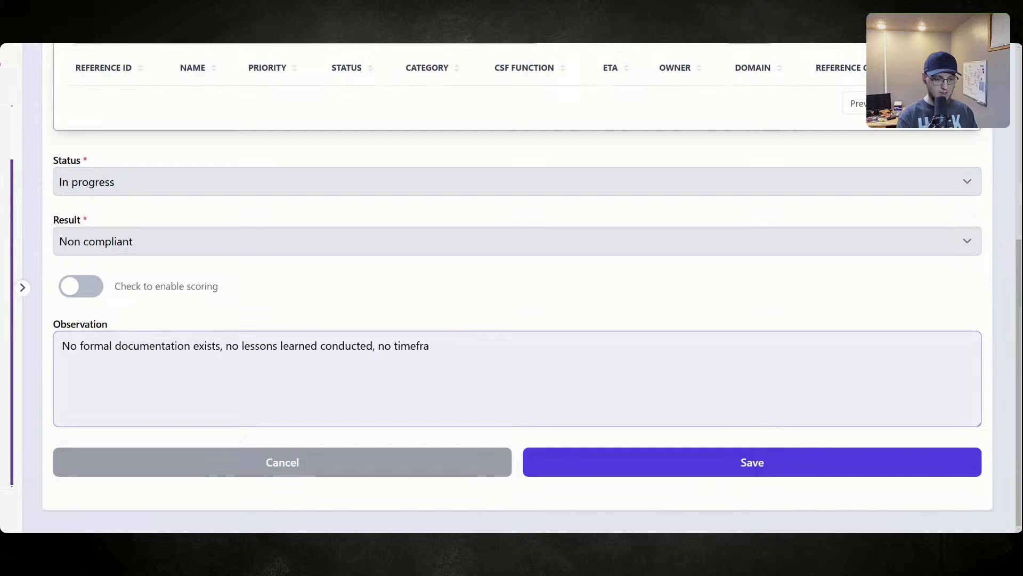
- Complete the observation with "regular sessions or review at this time." and save the requirement assessment
text(regular)
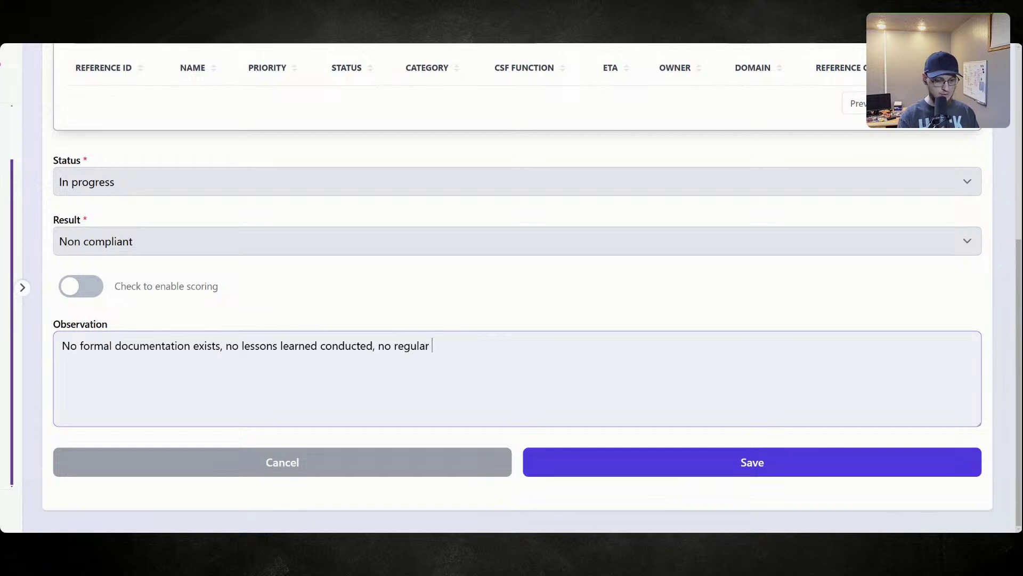
text( sessions )
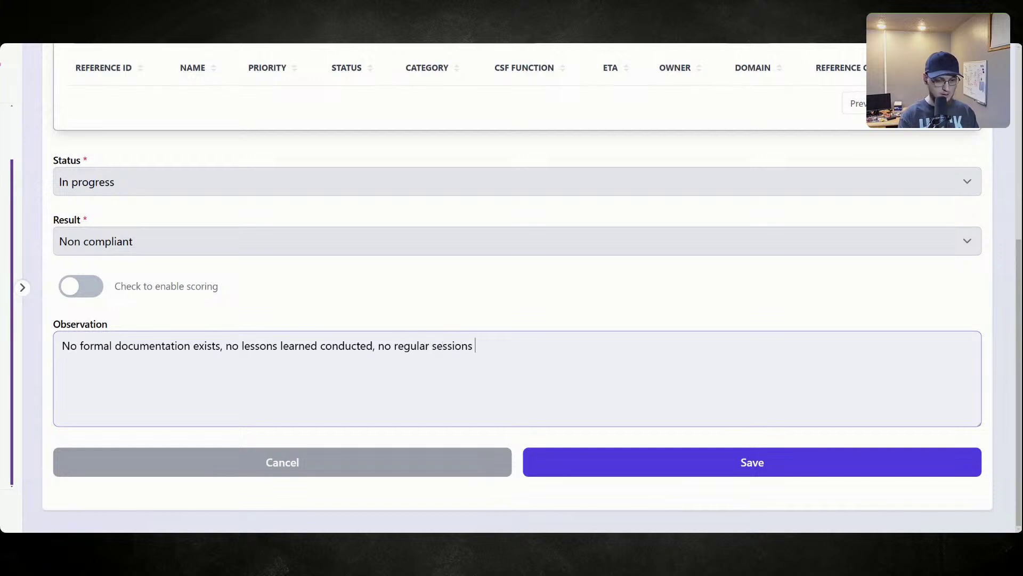
text(or review)
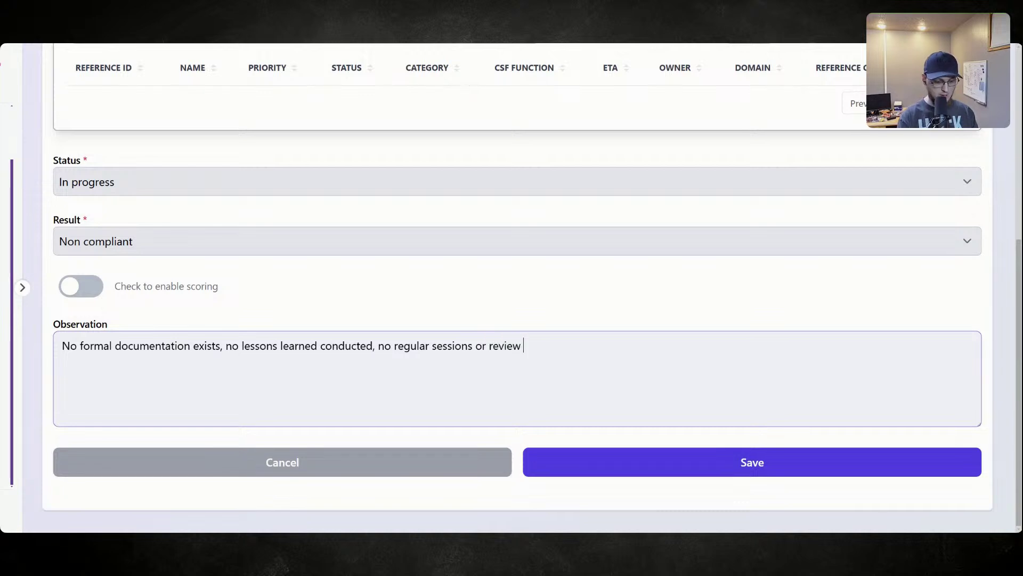
text( at this time.)
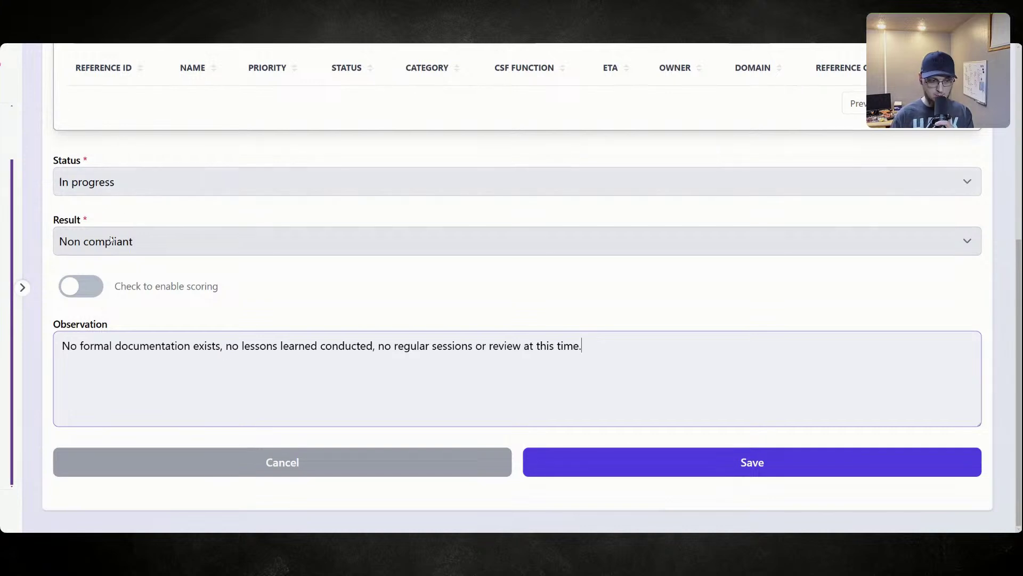
click(653, 462)
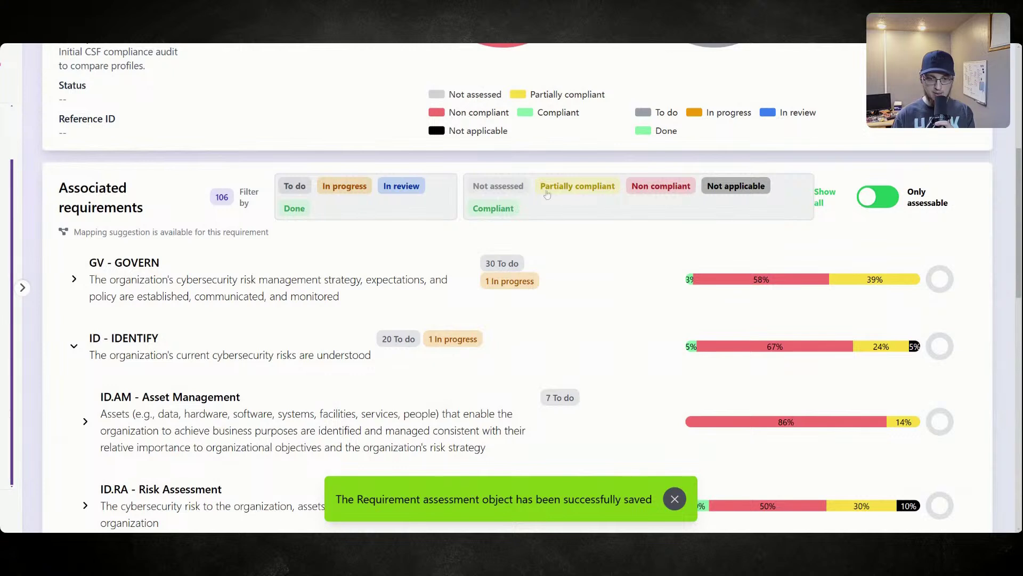
- Filter the associated requirements to Partially compliant only by excluding Not assessed, Compliant, Non compliant and Not applicable results
click(516, 188)
click(507, 207)
click(679, 189)
click(732, 193)
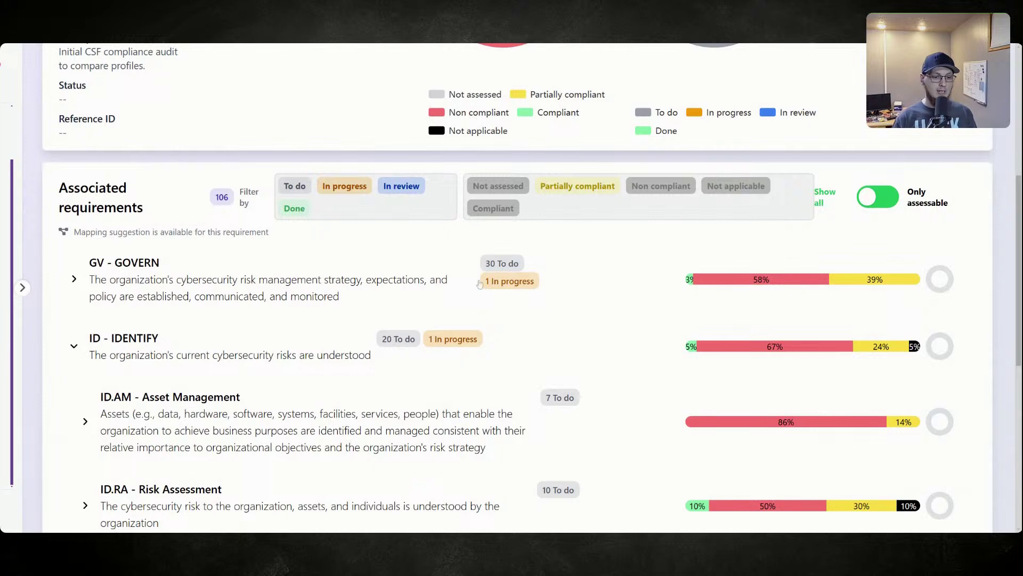
- Expand ID.IM-01 under ID.IM - Improvement and read its implementation examples on improvements identified from evaluations
scroll(223, 339, down, 2)
scroll(222, 338, down, 2)
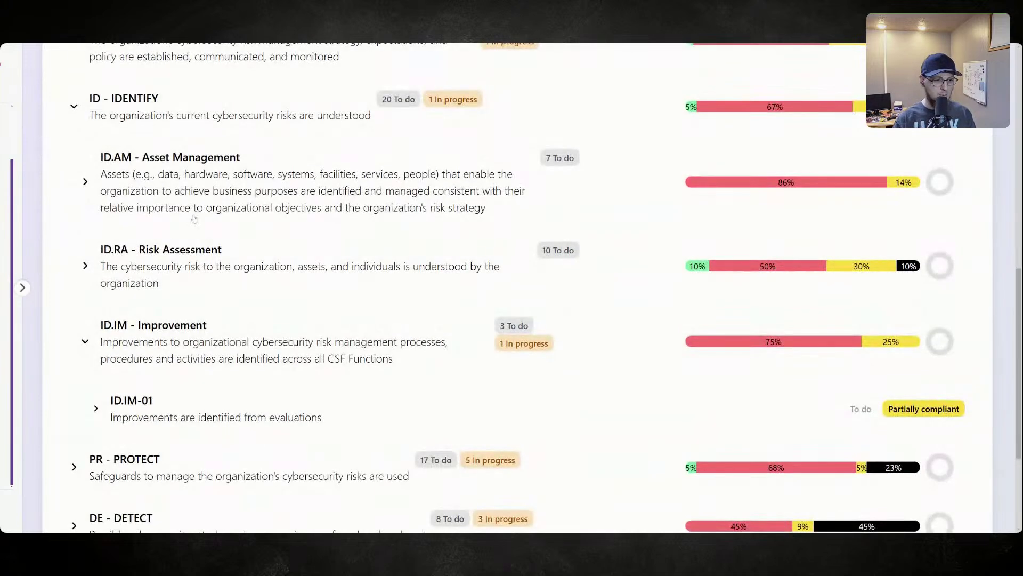
scroll(203, 341, down, 2)
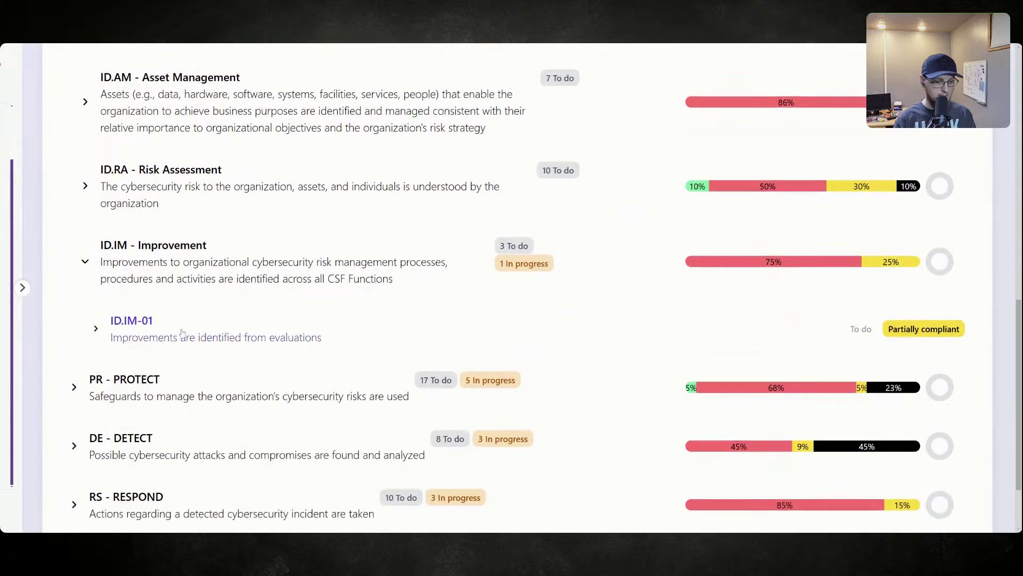
click(96, 330)
click(96, 330)
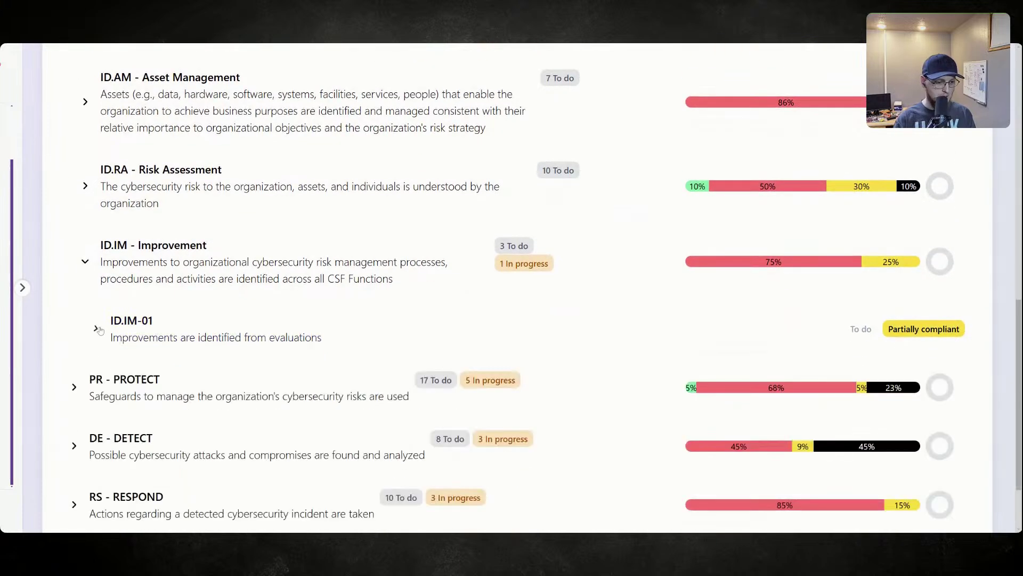
click(86, 263)
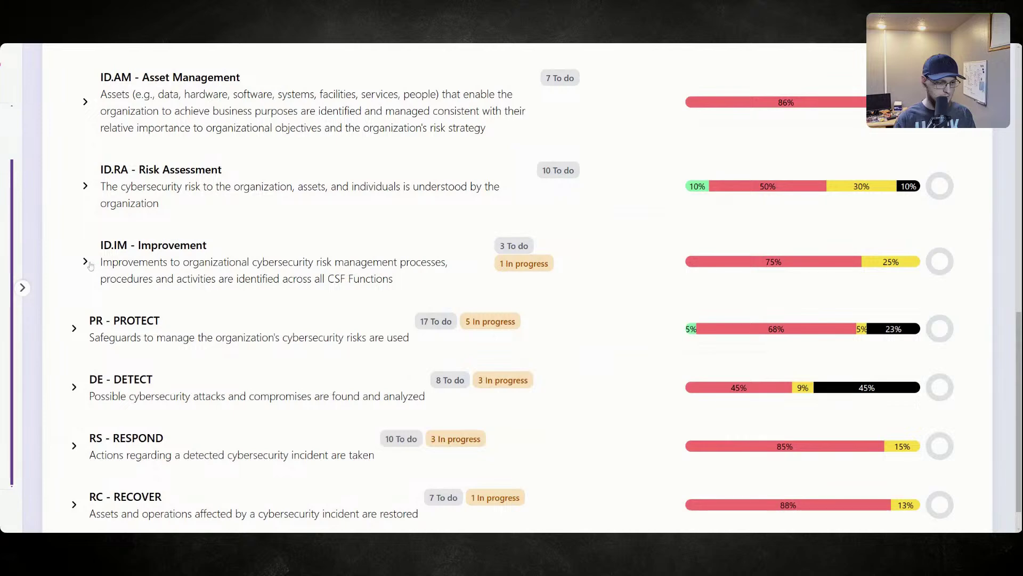
click(89, 263)
click(95, 331)
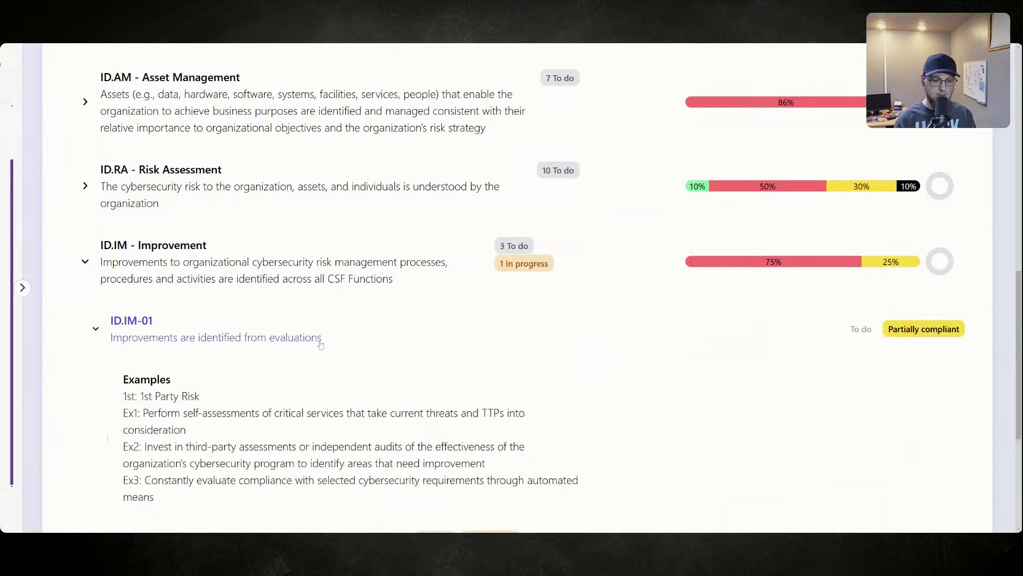
scroll(320, 344, up, 8)
scroll(317, 344, down, 9)
scroll(223, 376, down, 1)
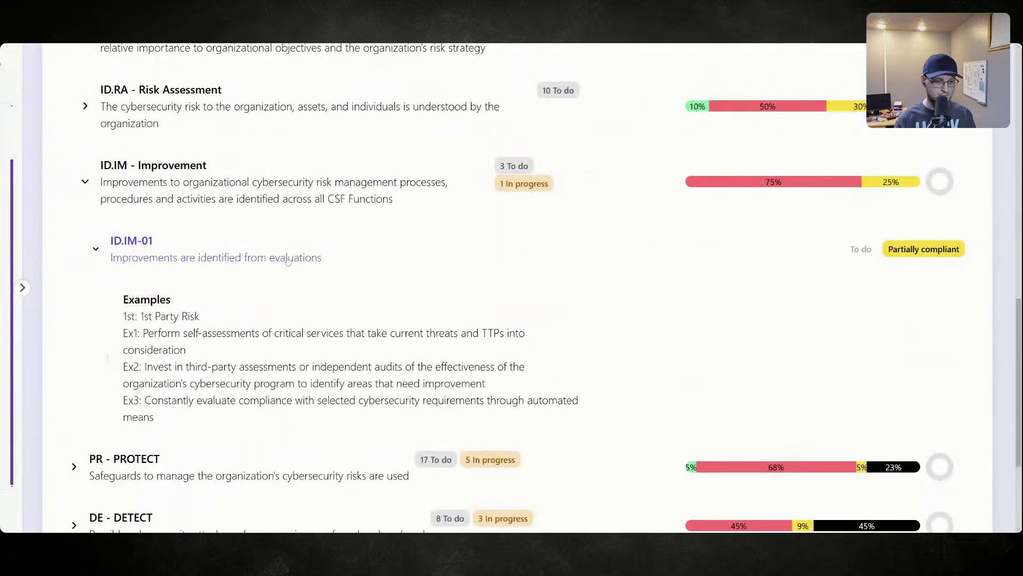
scroll(279, 299, down, 2)
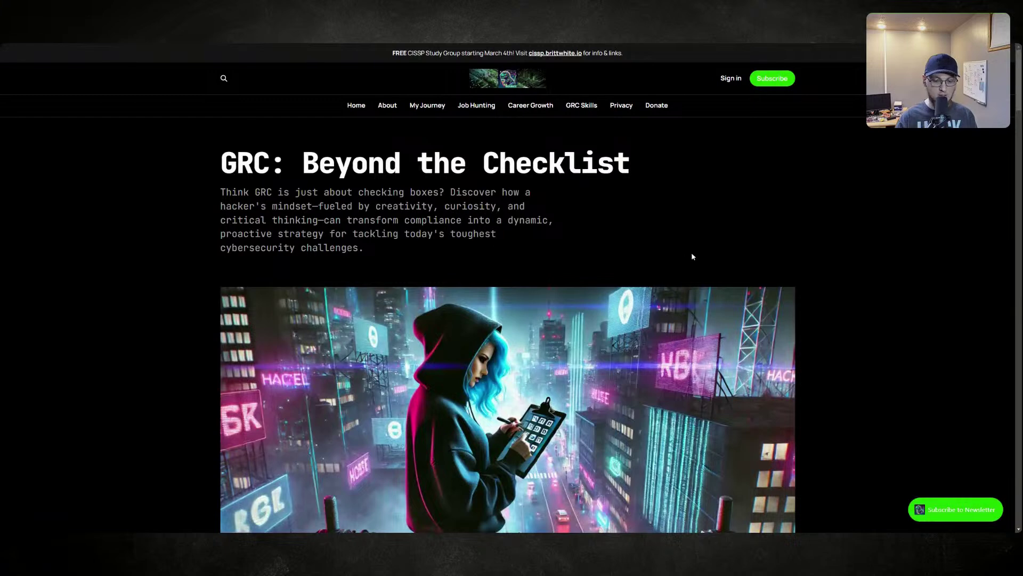
- Enlarge the "GRC: Beyond the Checklist" article page and read its introduction on applying a hacker's mindset to compliance
key(ctrl+plus)
key(ctrl+plus)
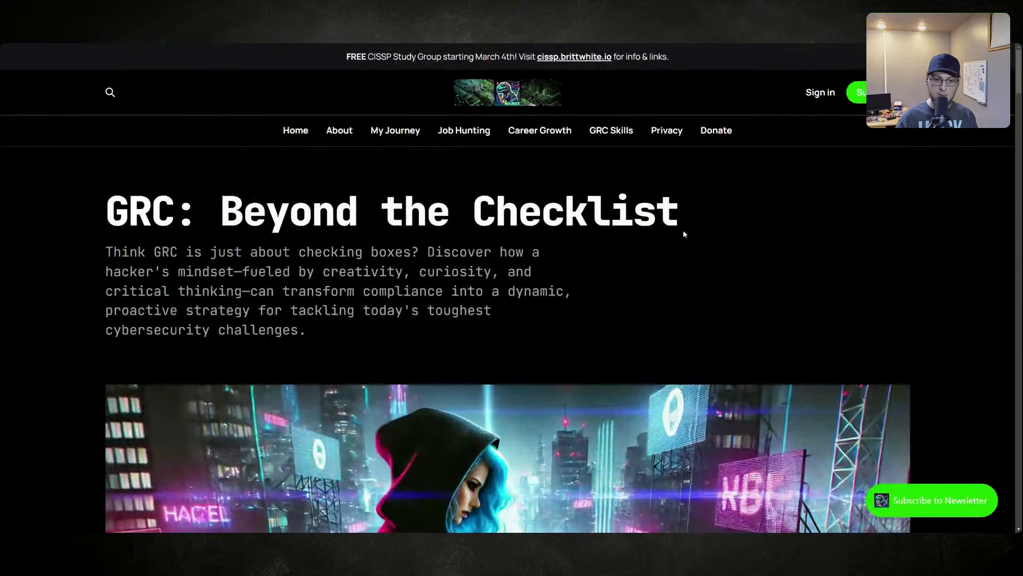
drag(95, 255, 539, 271)
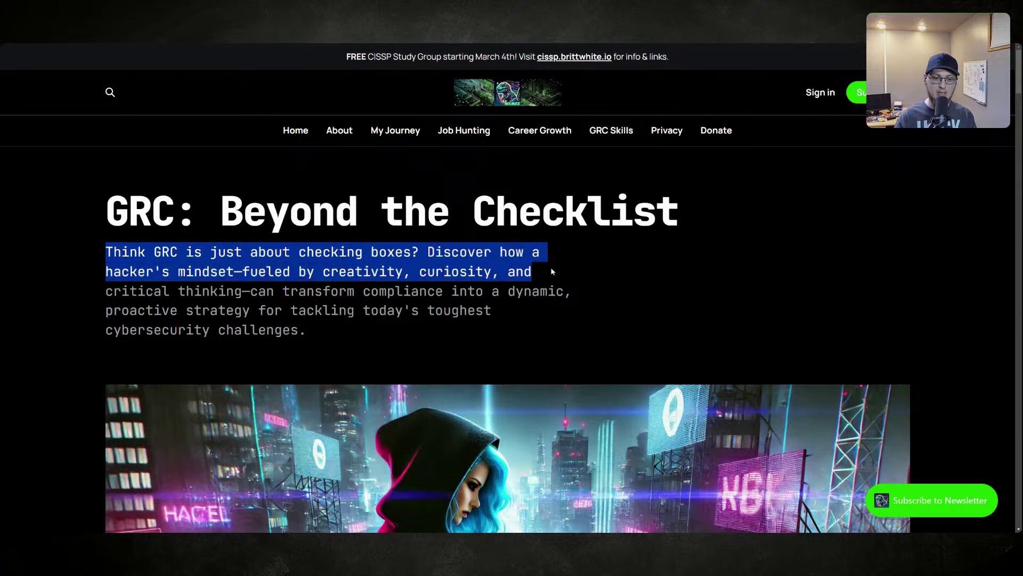
click(546, 270)
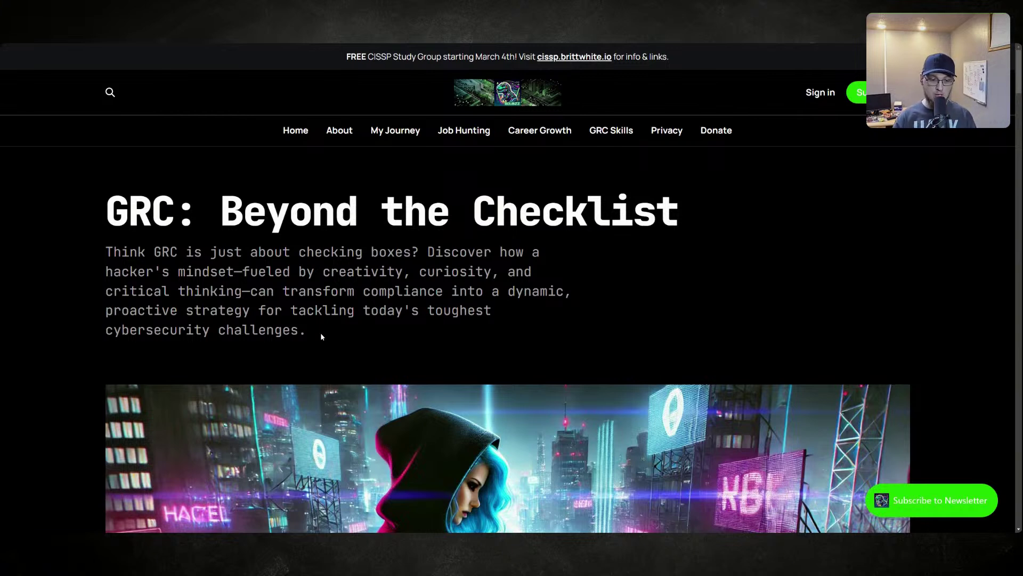
- Highlight the introductory summary of the "GRC: Beyond the Checklist" article and view the illustration below it
drag(321, 333, 101, 252)
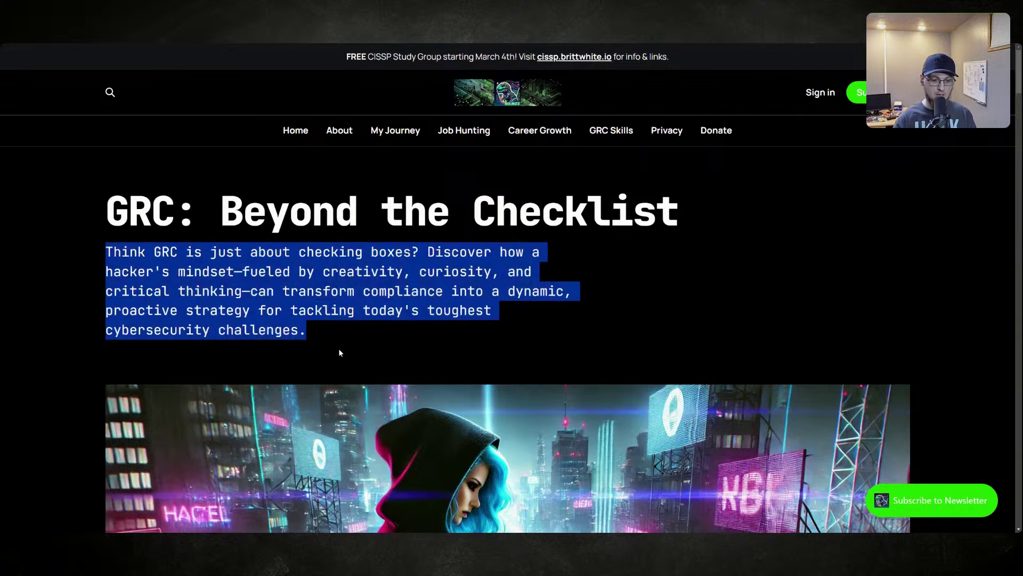
scroll(323, 345, down, 3)
click(292, 200)
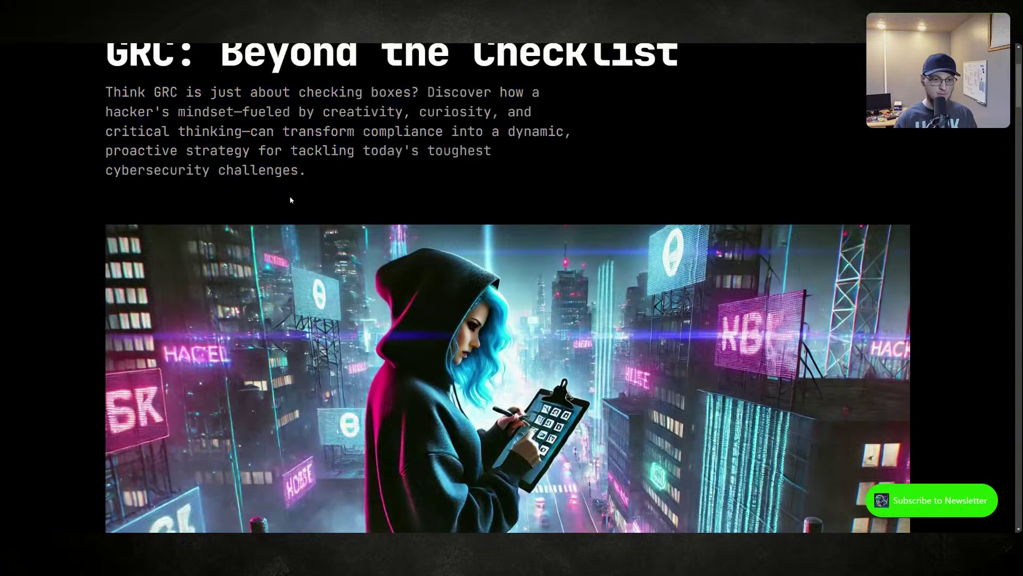
scroll(247, 83, up, 3)
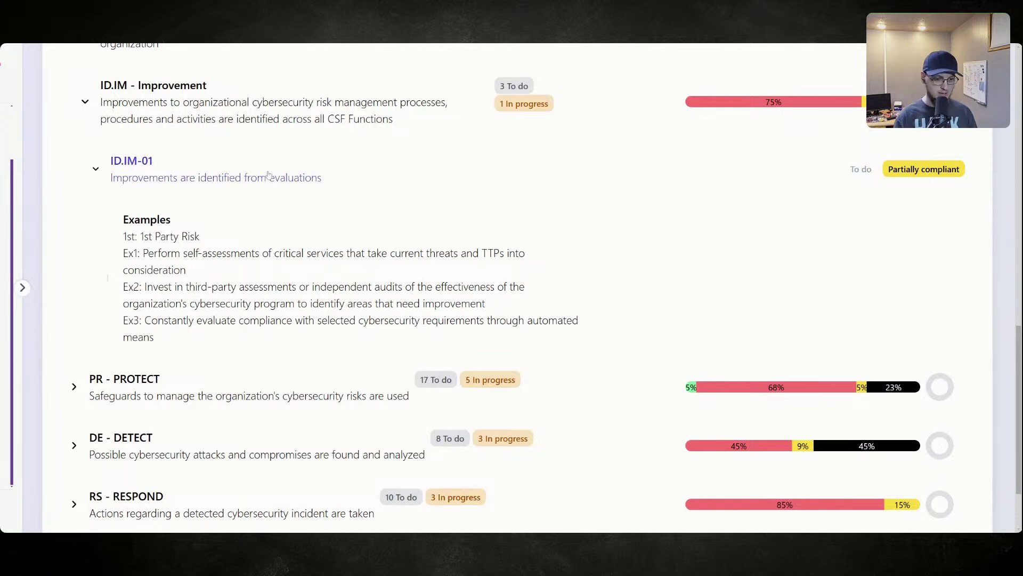
- Read implementation examples Ex1 and Ex2 of ID.IM-01 in the compliance audit and open that requirement's assessment
drag(143, 254, 215, 271)
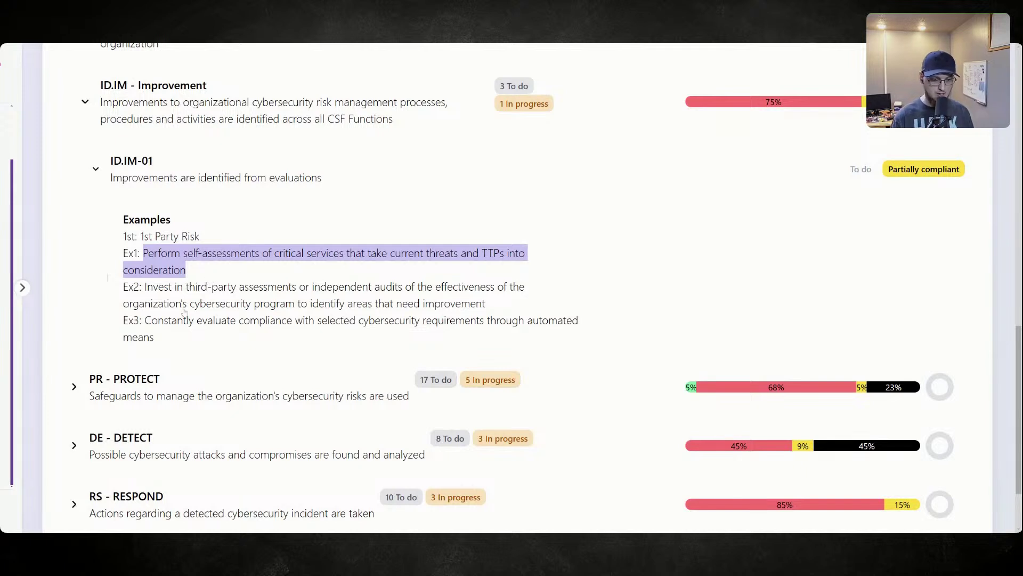
drag(145, 288, 496, 303)
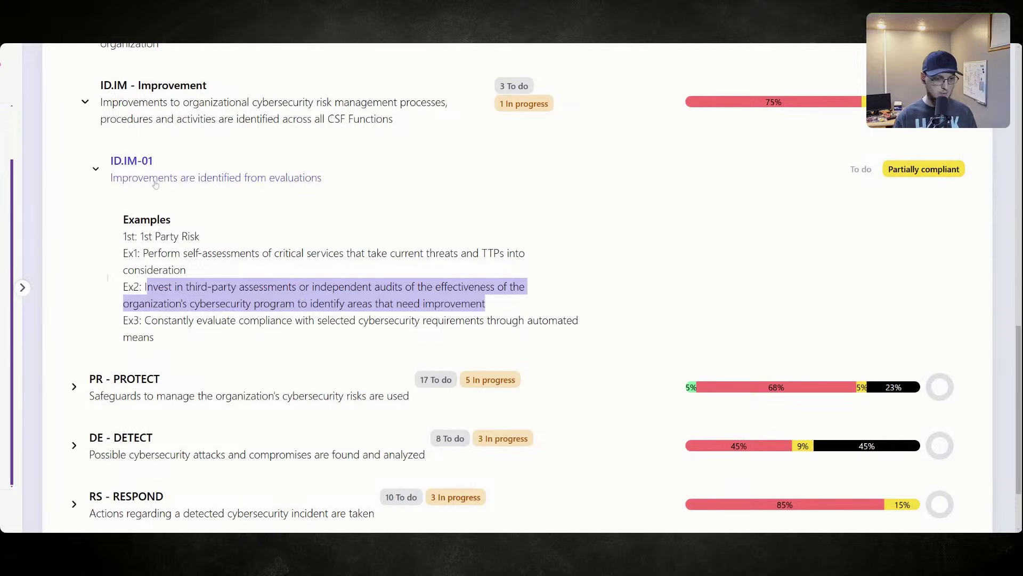
click(225, 274)
- Set the ID.IM-01 assessment's status to In progress and its result to Non compliant
scroll(234, 272, down, 5)
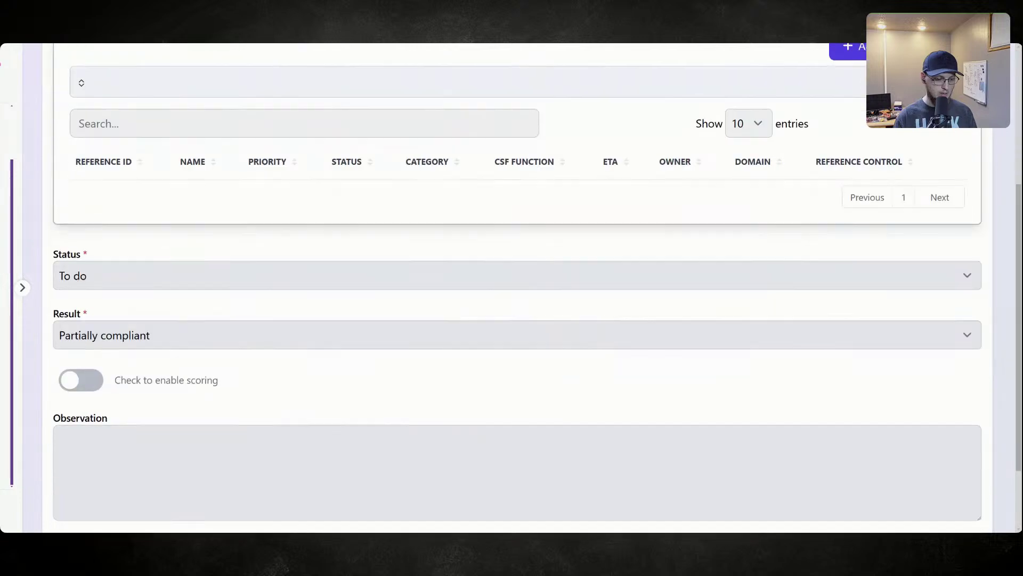
click(148, 284)
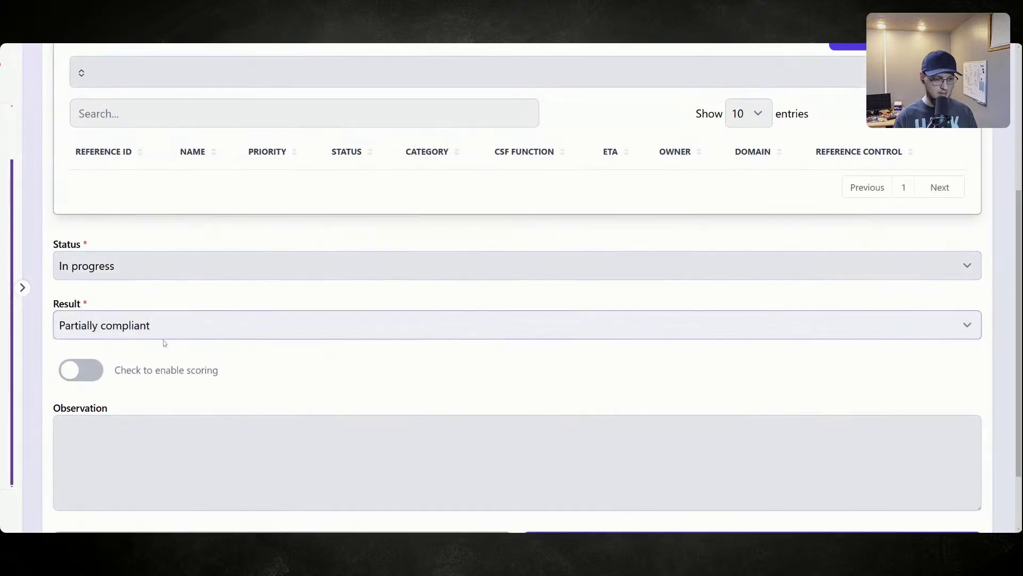
click(160, 388)
scroll(272, 388, down, 2)
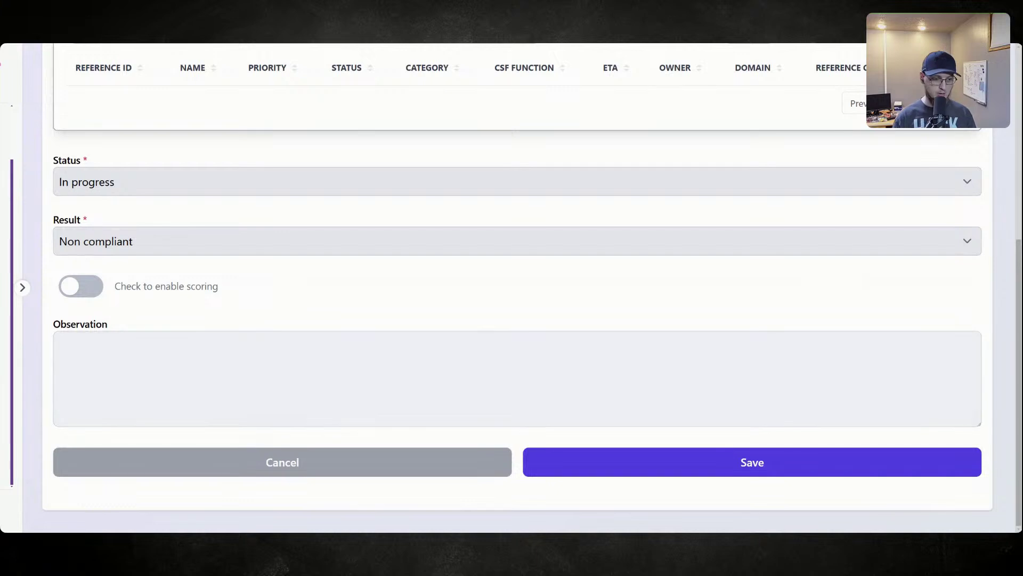
- Begin the ID.IM-01 observation with "No process or documentation exists,"
click(260, 364)
click(262, 297)
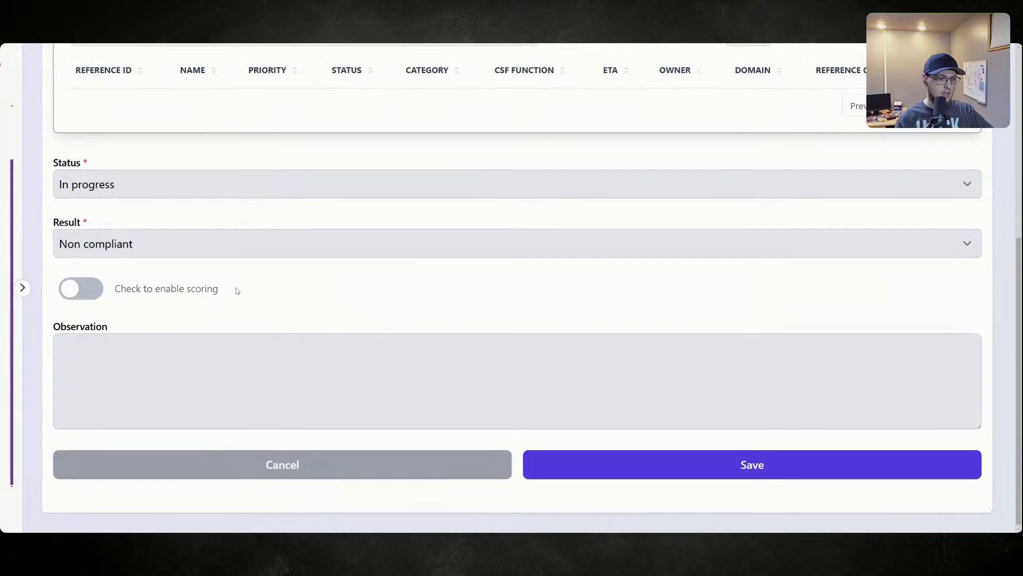
scroll(235, 299, up, 4)
scroll(239, 314, down, 4)
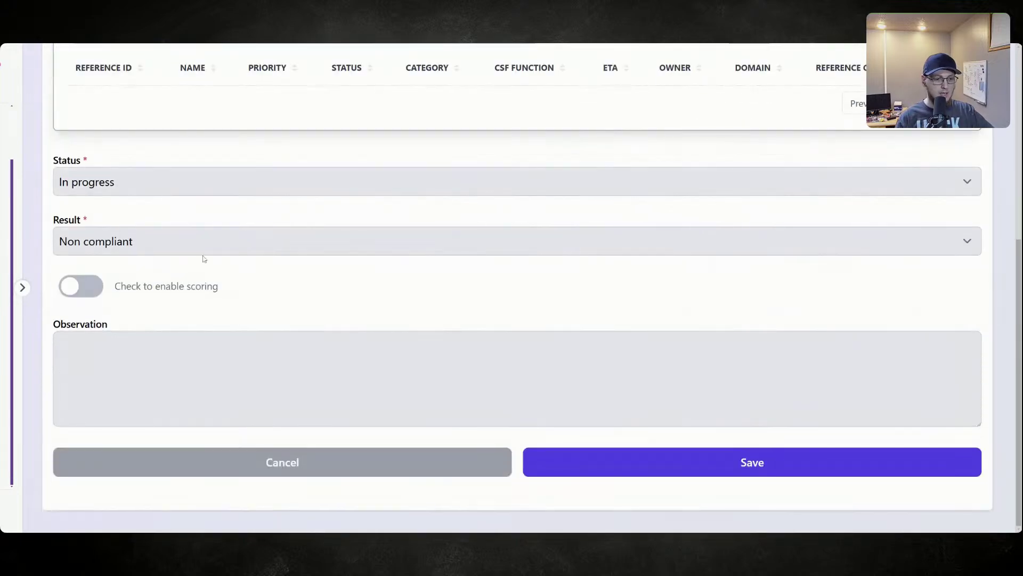
click(213, 368)
scroll(213, 369, up, 1)
scroll(258, 352, up, 5)
scroll(258, 350, down, 6)
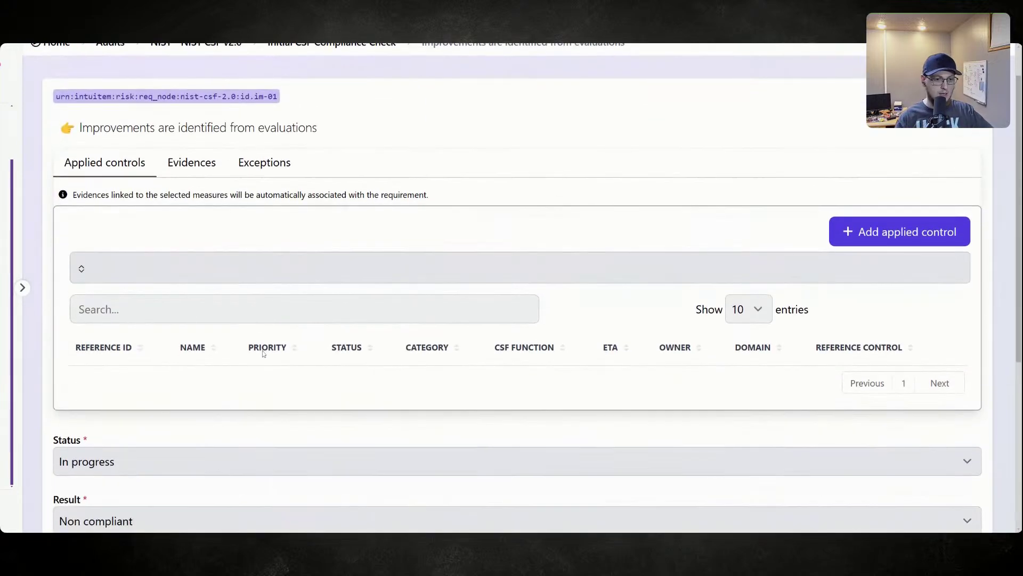
text(No fpma)
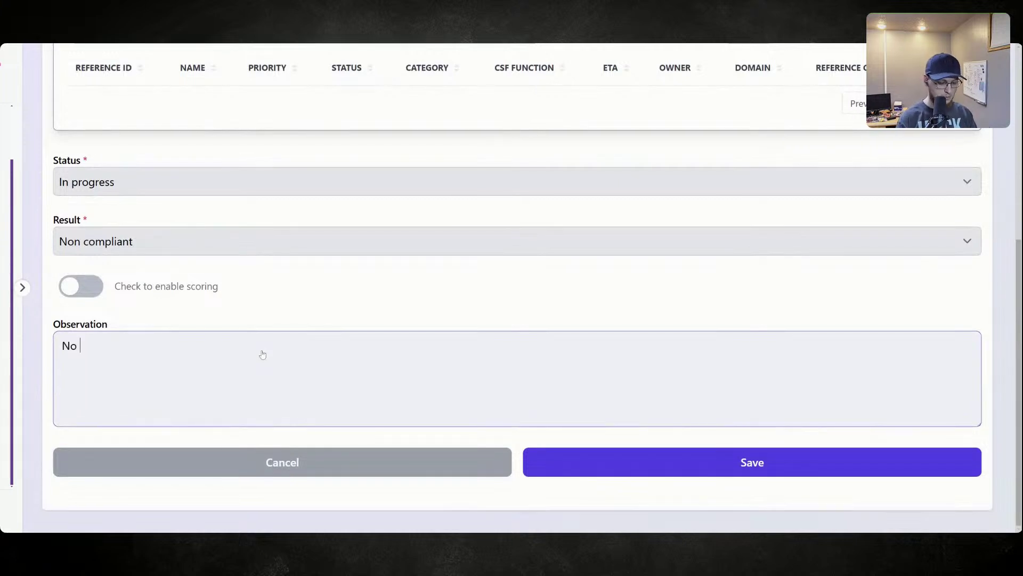
key(BackSpace)
key(BackSpace)
key(BackSpace)
key(BackSpace)
text(p)
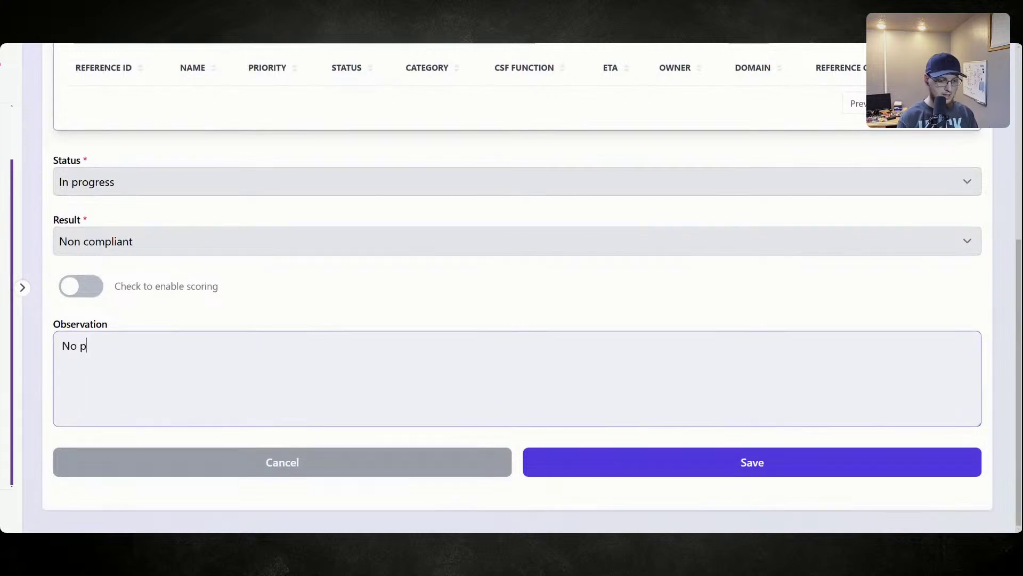
text(rocess or do)
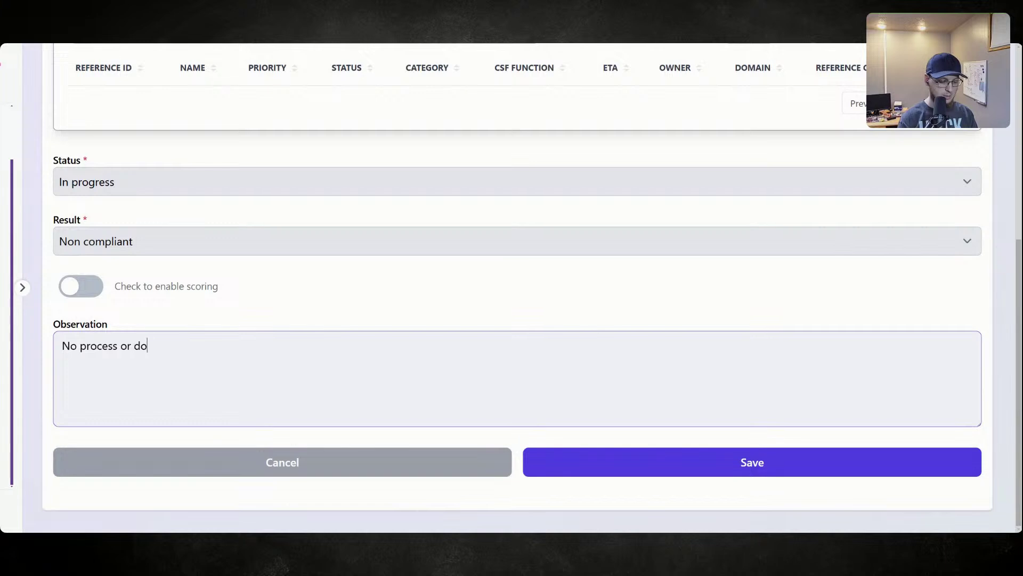
text(cumentation )
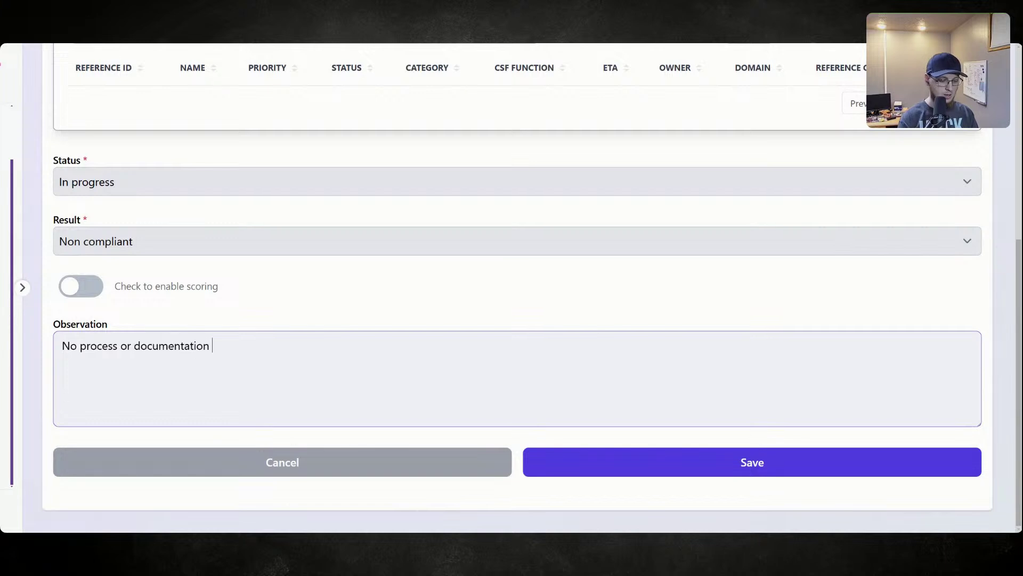
text(exists,)
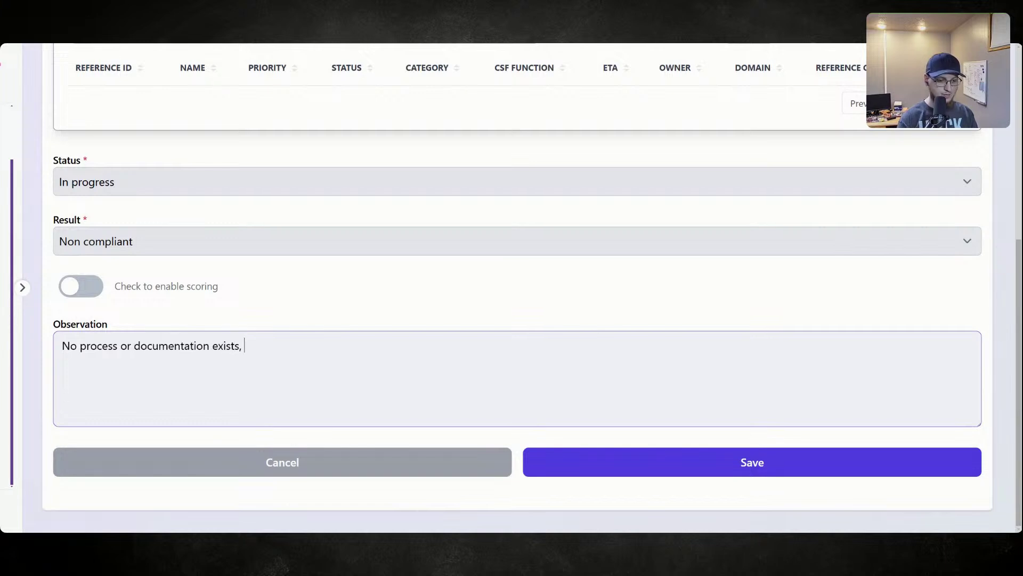
- Continue the observation with "procedures and", correcting the spelling of "procedures"
text( proce)
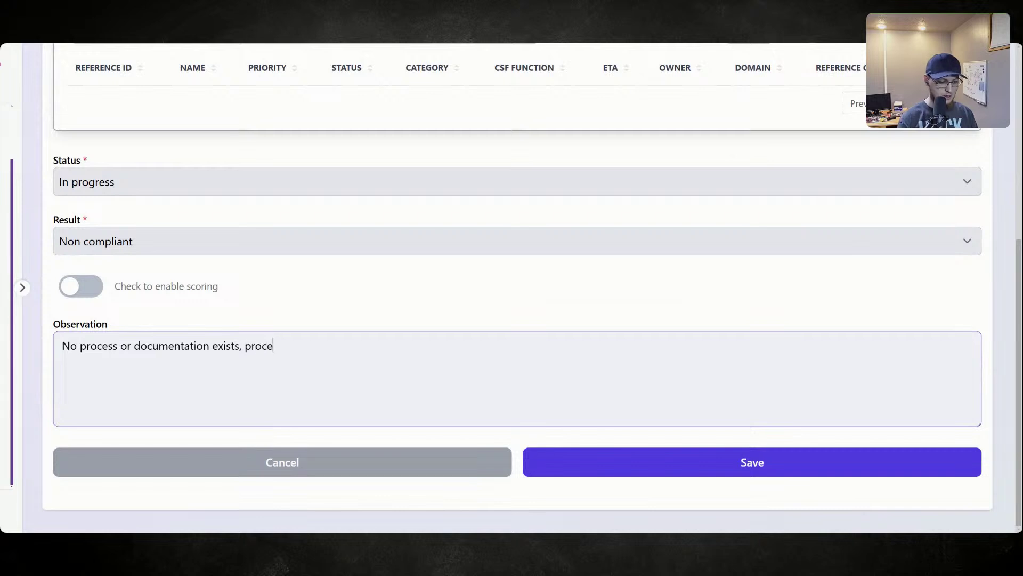
key(BackSpace)
key(BackSpace)
key(BackSpace)
key(BackSpace)
text(ro)
text(edures and)
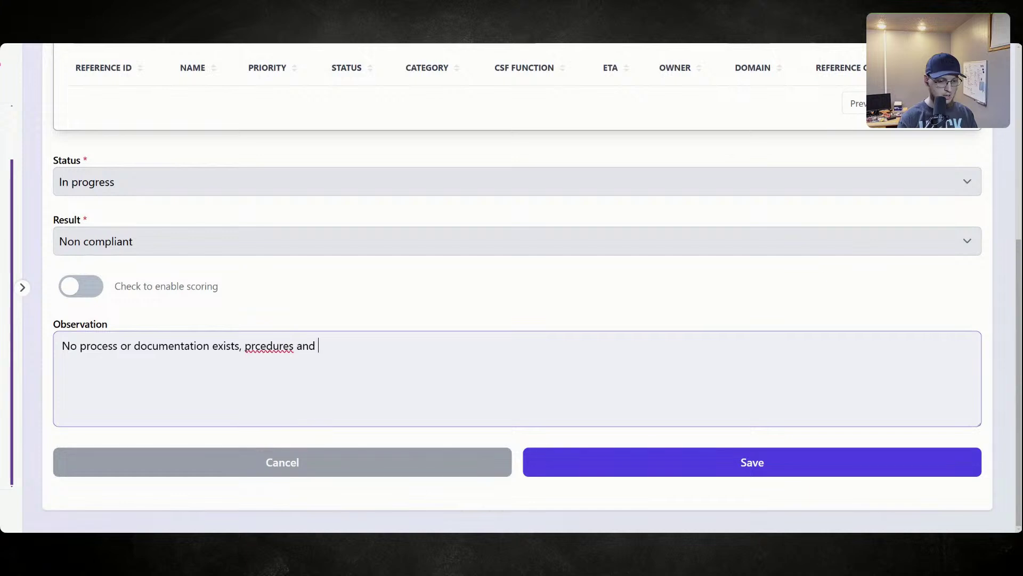
double_click(269, 346)
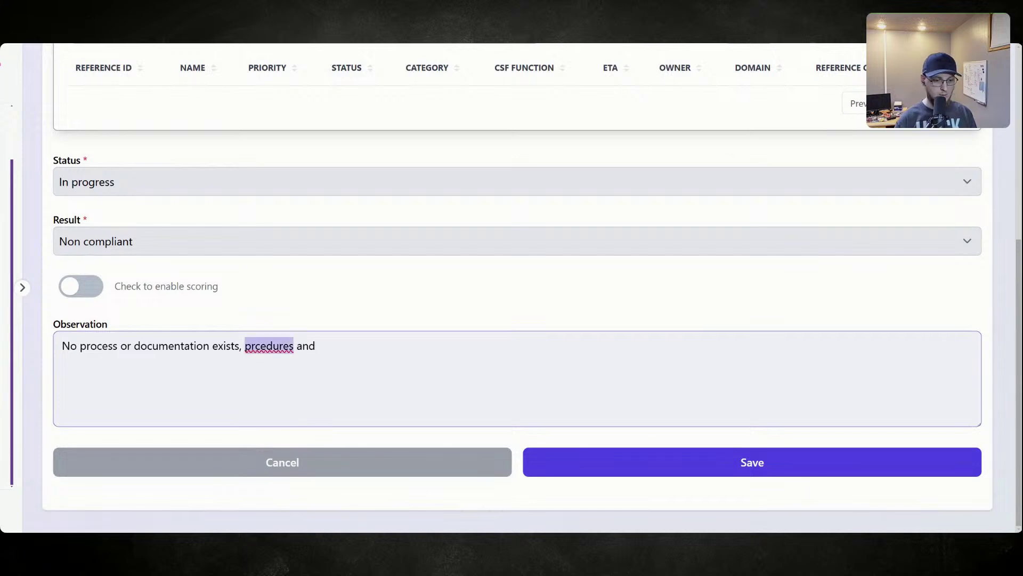
click(290, 356)
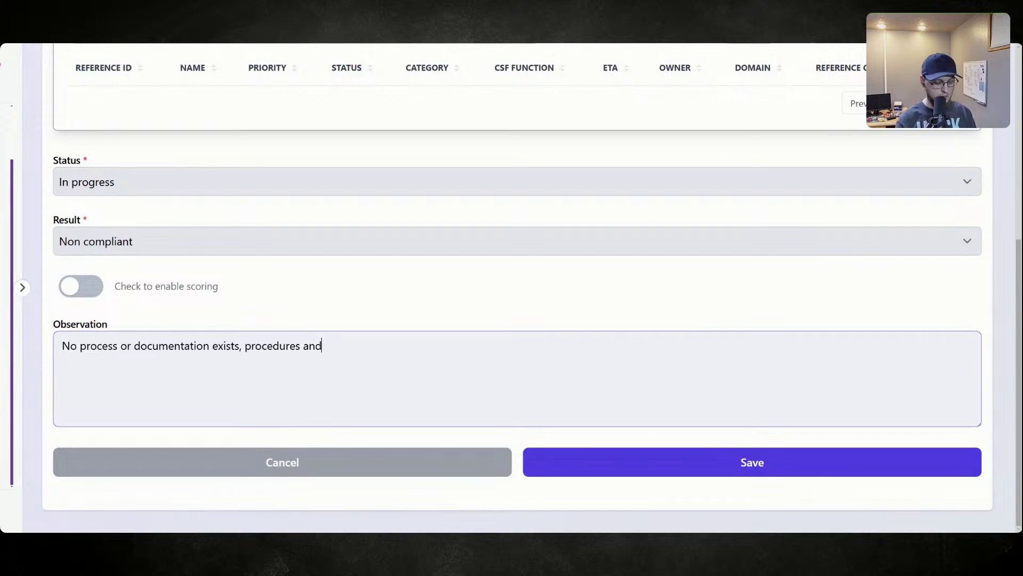
- Complete the observation with "regular review is required." and save the requirement assessment
text(regular r)
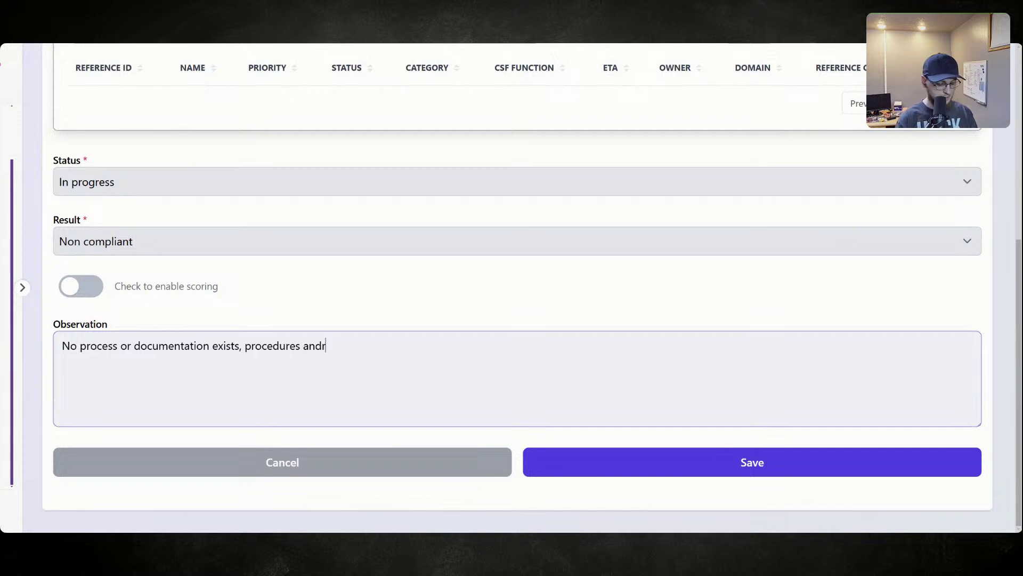
key(BackSpace)
key(BackSpace)
key(BackSpace)
key(BackSpace)
key(BackSpace)
key(BackSpace)
key(BackSpace)
key(BackSpace)
key(BackSpace)
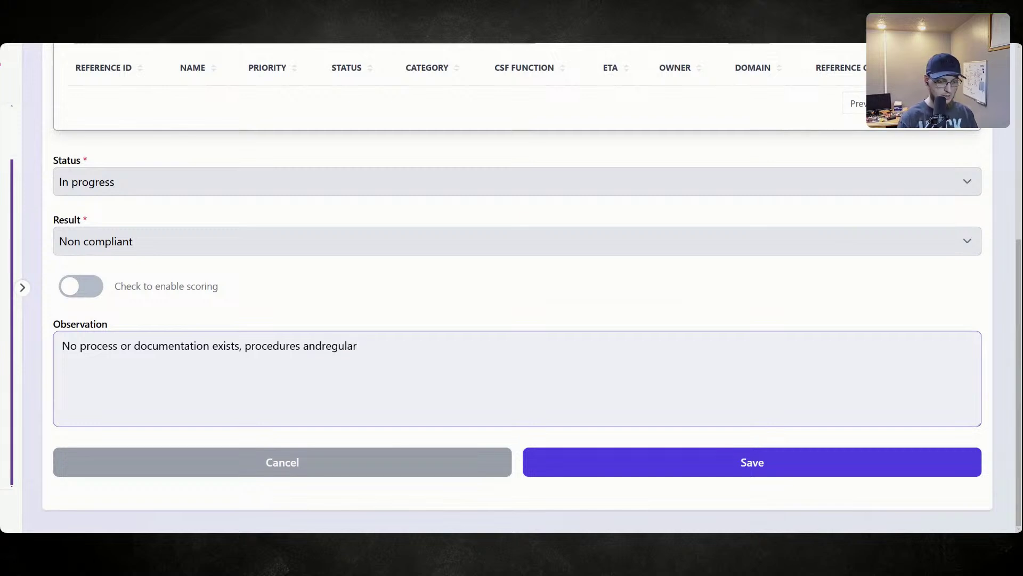
text(regu)
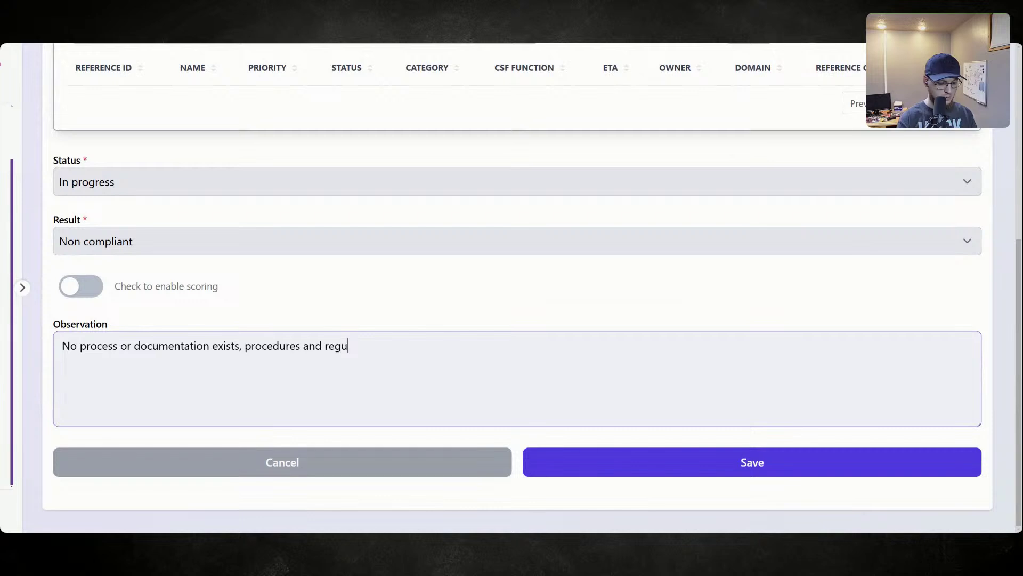
text(lar review)
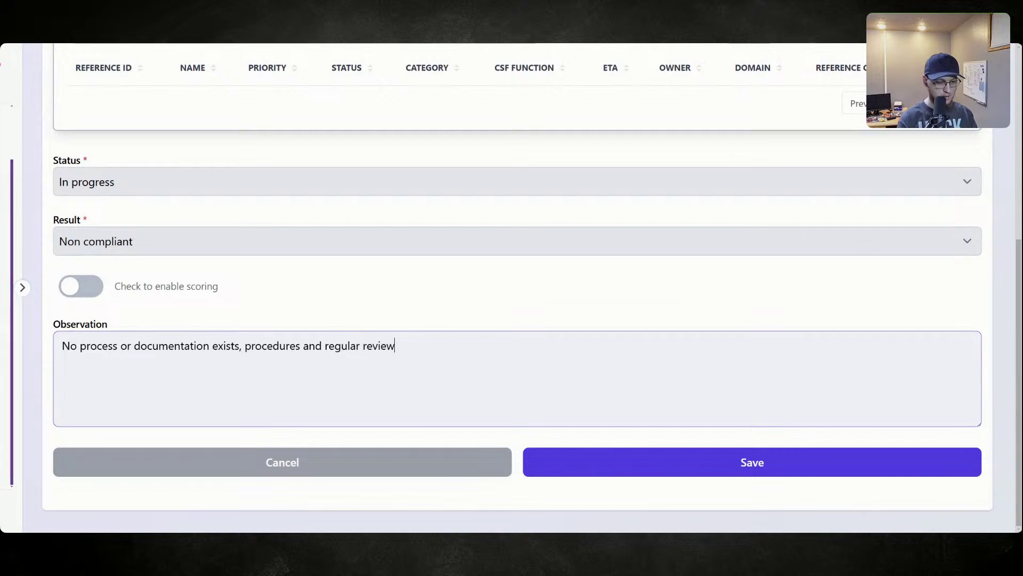
text( is required.)
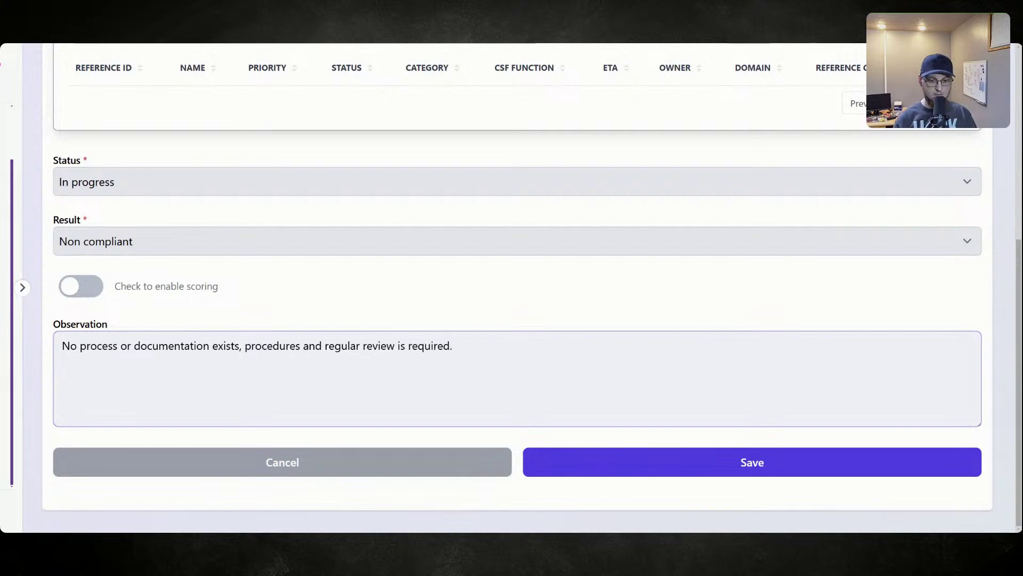
click(732, 467)
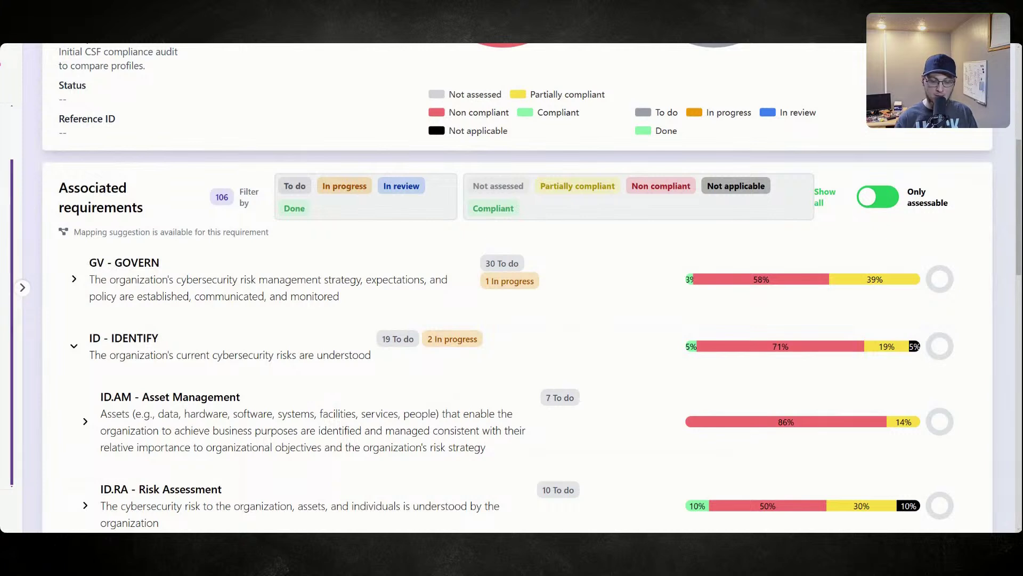
- Look through the third-party, risk and governance modules the platform offers, without leaving the audit
click(23, 287)
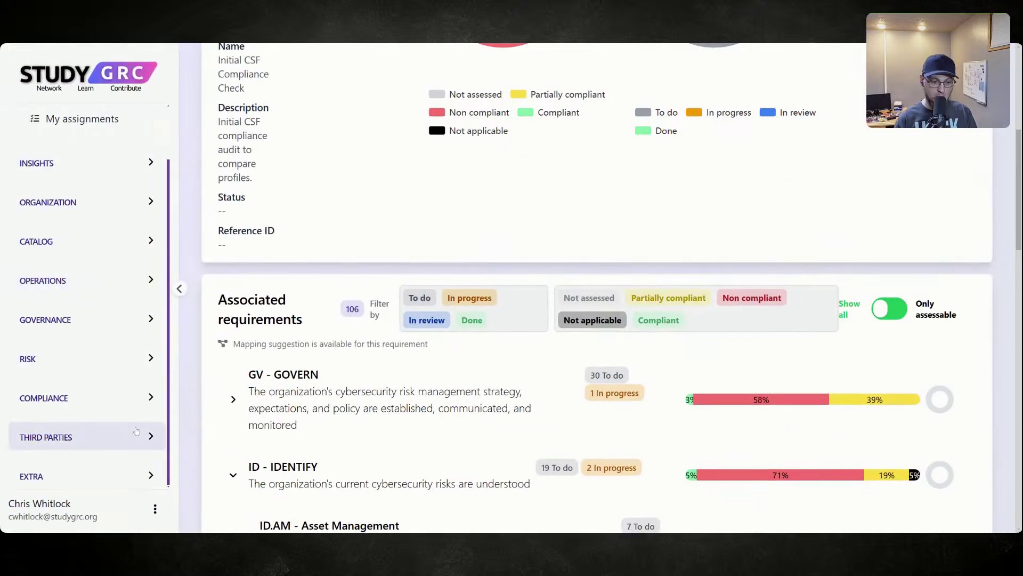
click(152, 436)
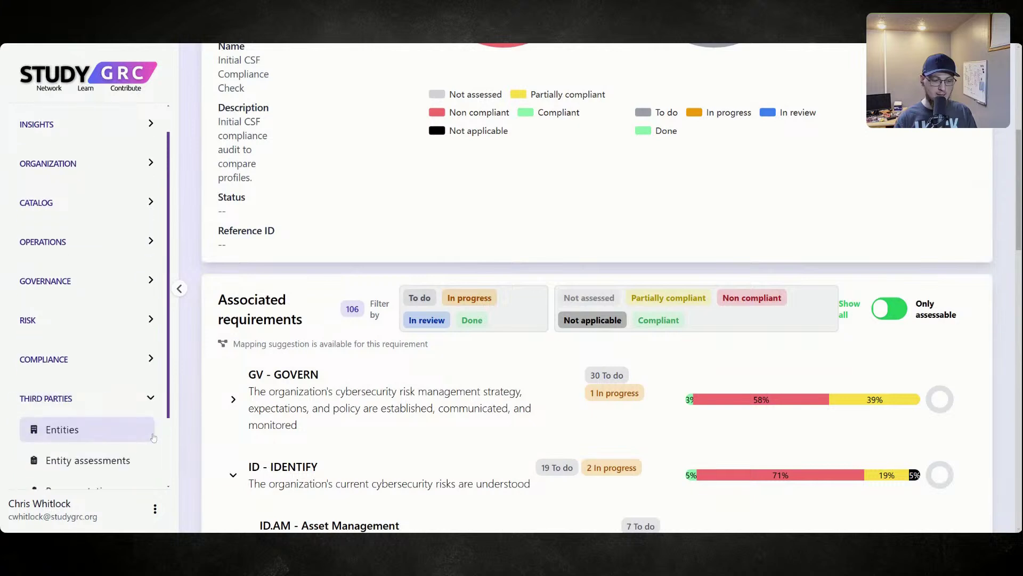
scroll(144, 415, down, 2)
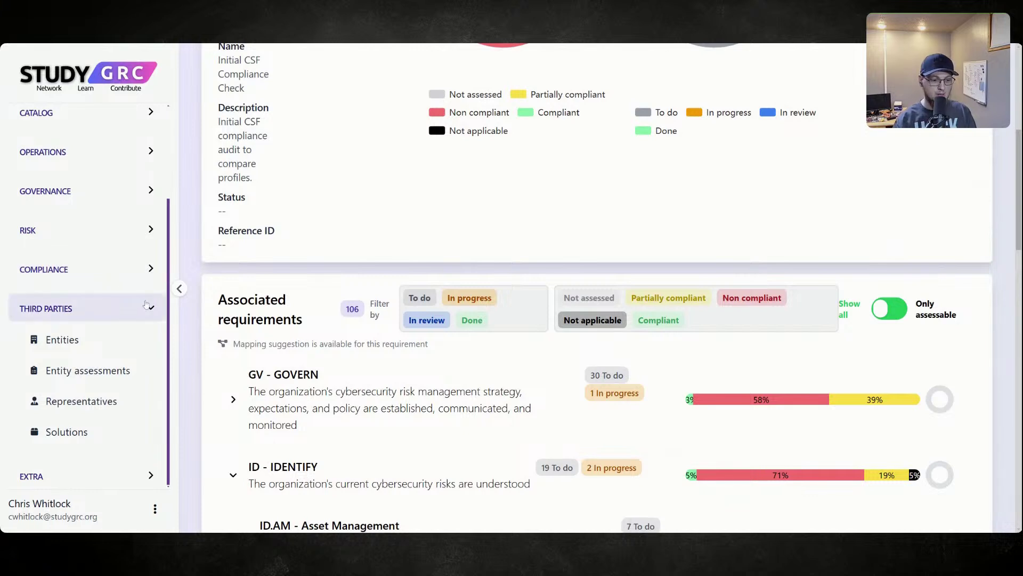
click(150, 229)
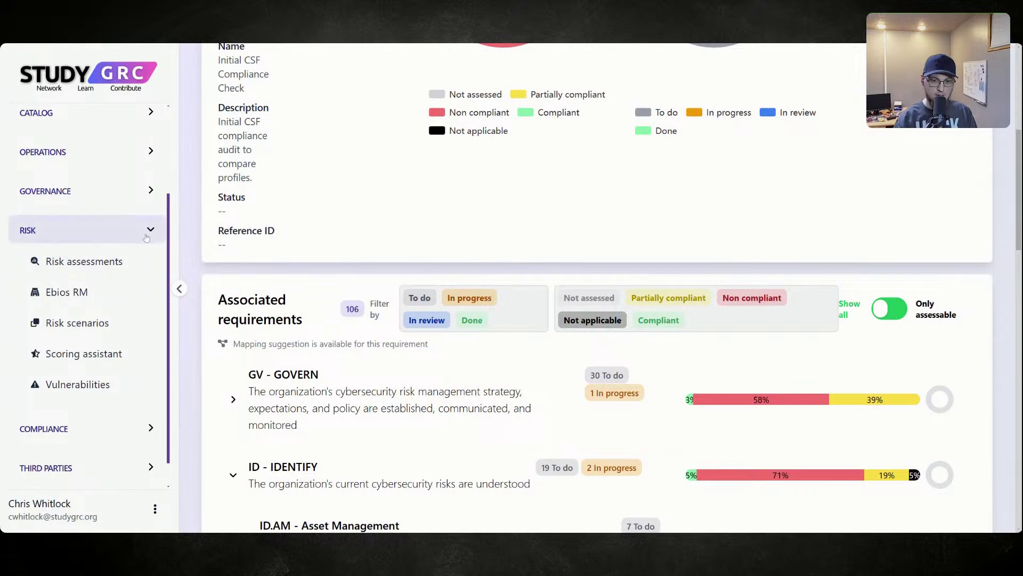
click(145, 193)
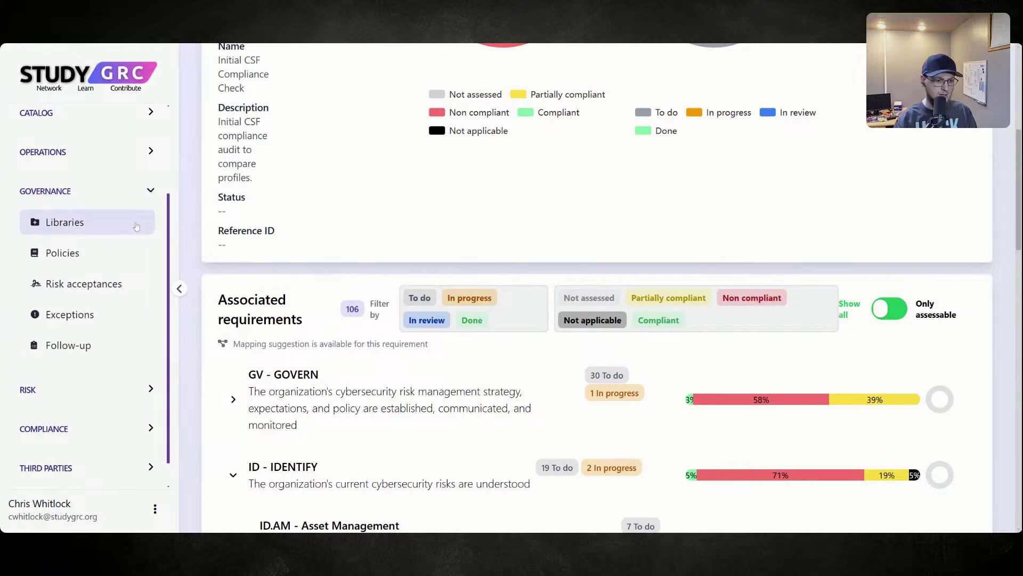
click(179, 288)
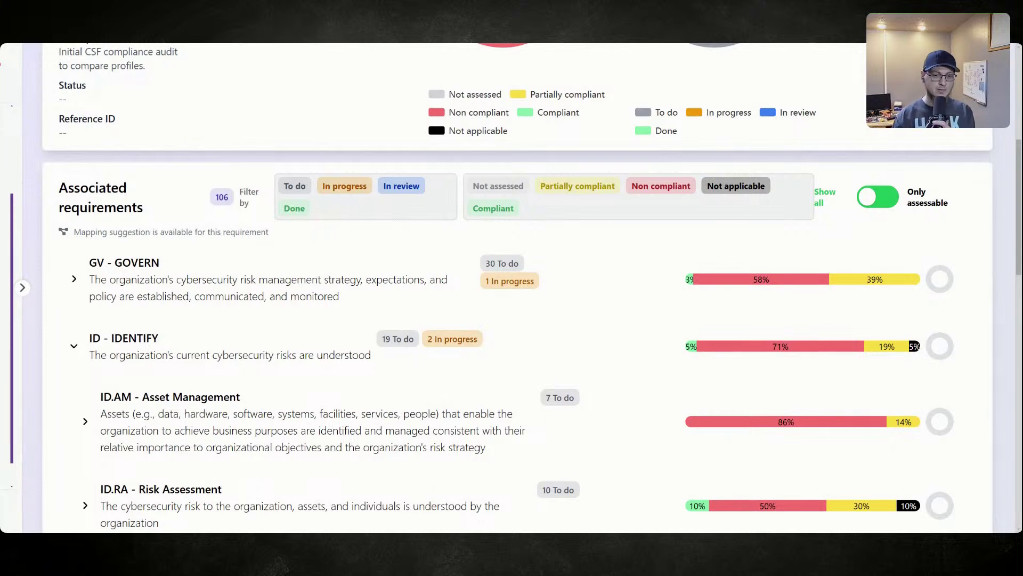
- Review the status and result of the ID.IM - Improvement requirements and the overview of the IDENTIFY categories
scroll(375, 332, down, 5)
scroll(375, 333, down, 3)
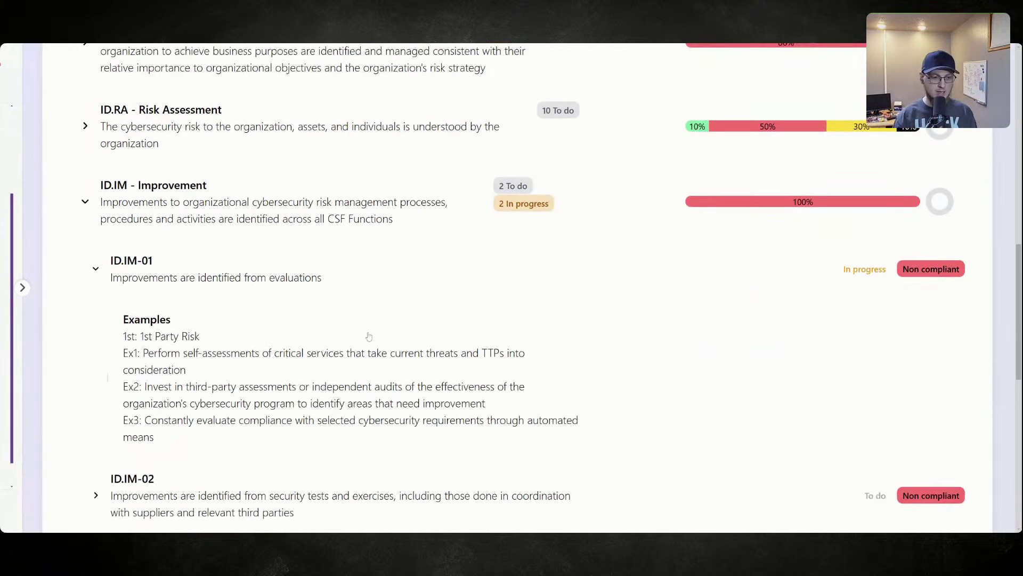
scroll(370, 340, down, 2)
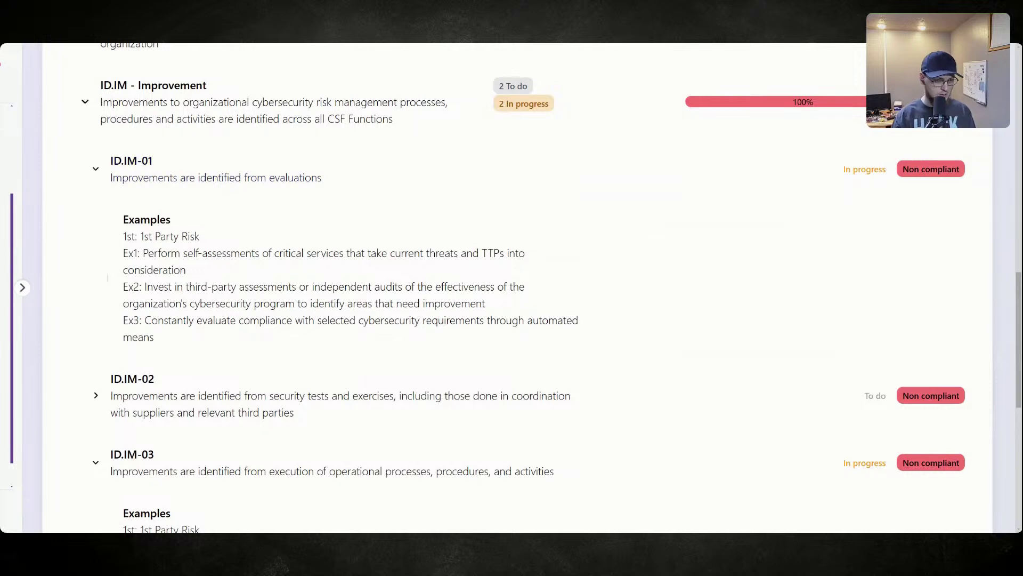
scroll(281, 250, up, 3)
scroll(281, 251, up, 5)
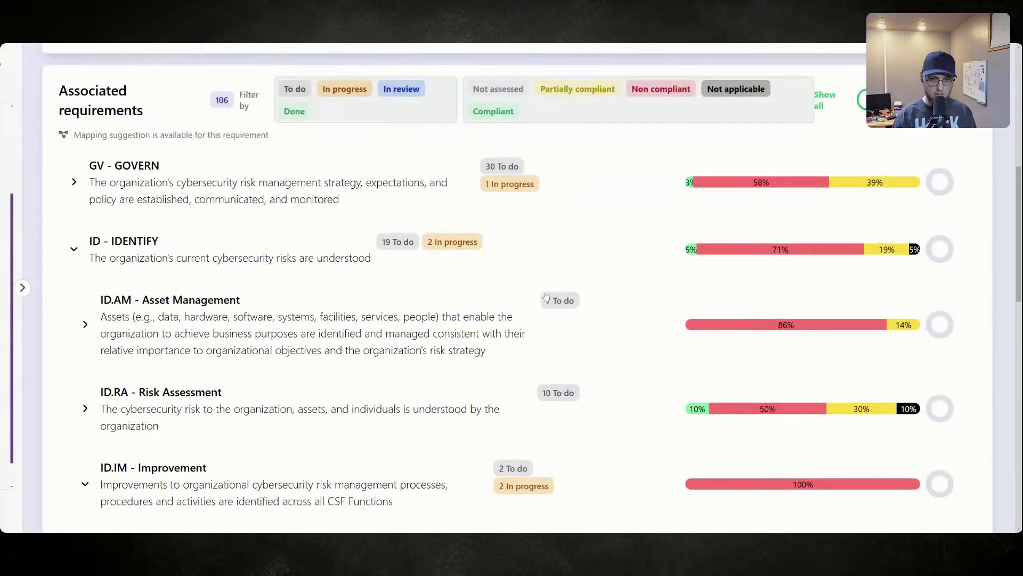
- Filter the associated requirements to show only the partially compliant ones
click(558, 112)
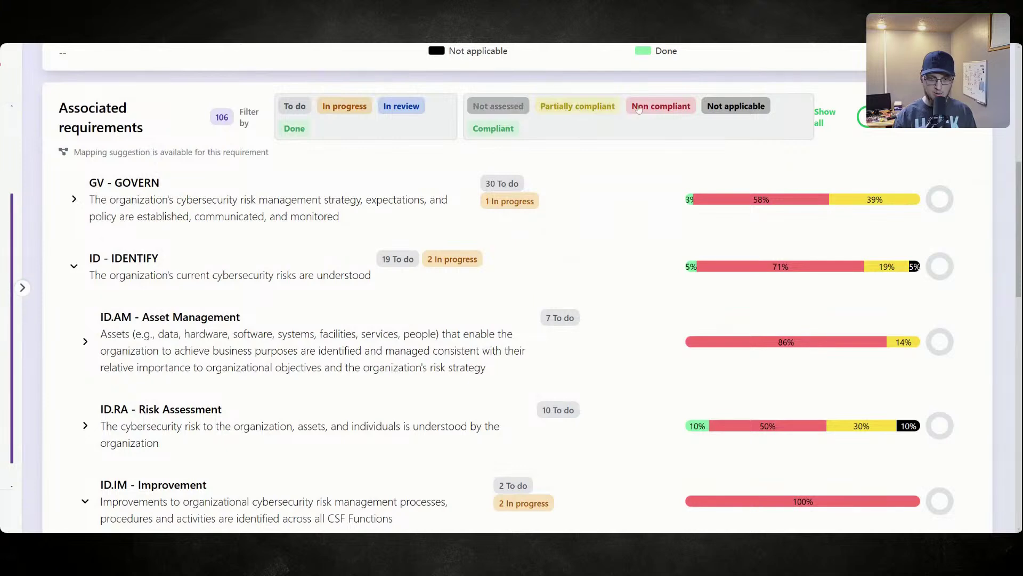
click(691, 108)
click(722, 111)
click(511, 129)
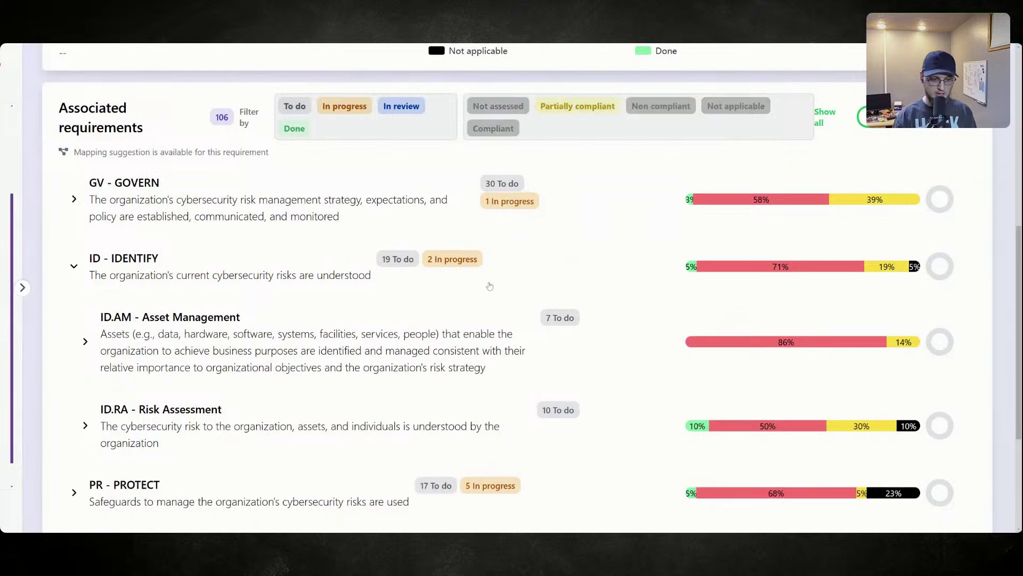
- Review the partially compliant requirements listed under PR.AA and ID.RA - Risk Assessment
scroll(373, 320, down, 3)
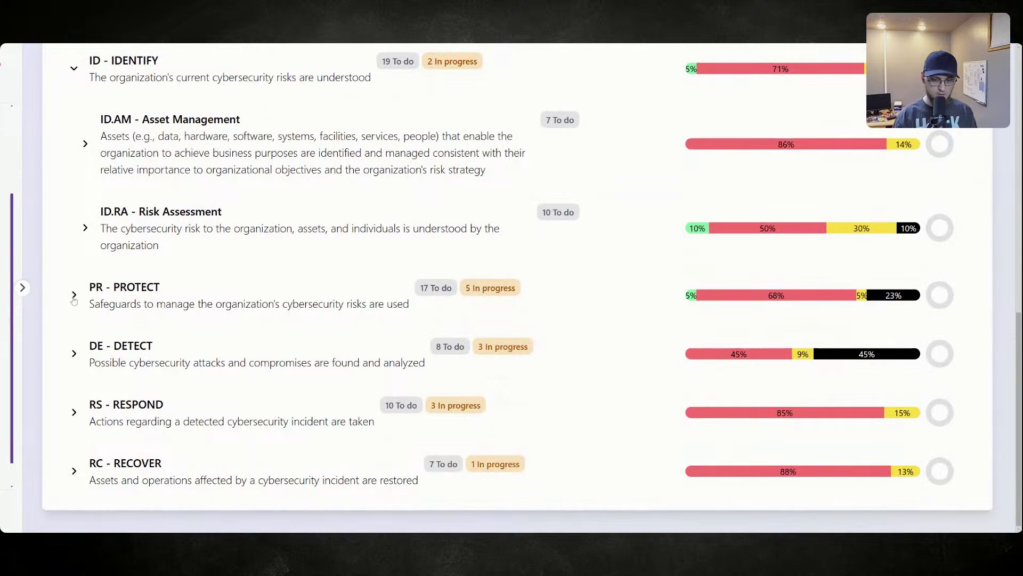
click(73, 295)
click(85, 370)
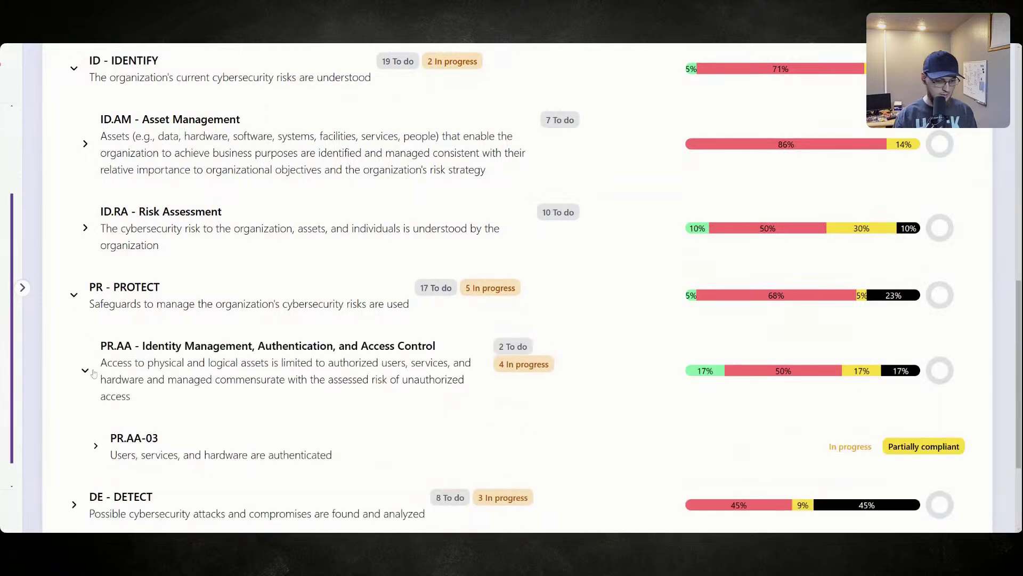
click(73, 295)
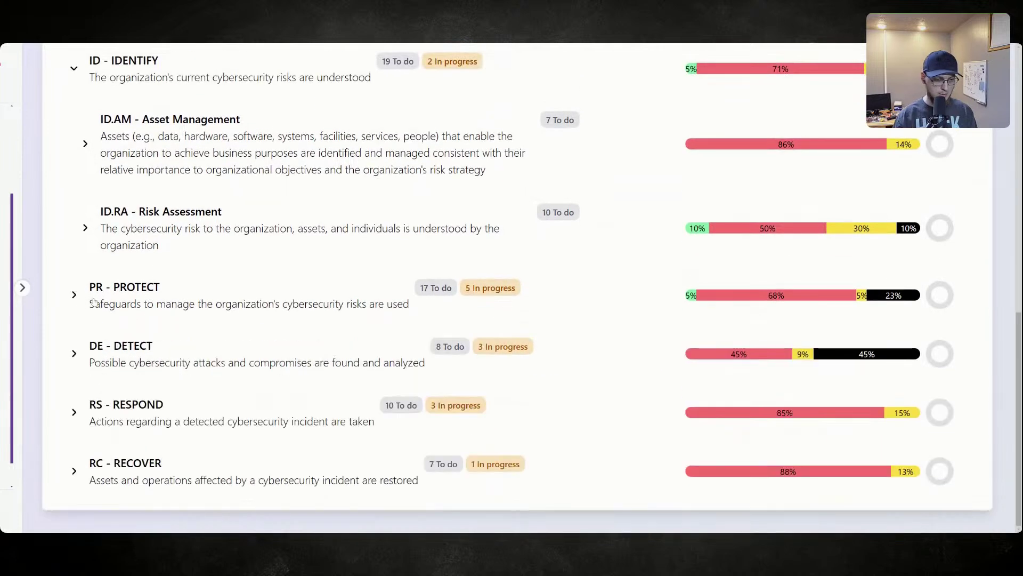
scroll(86, 307, up, 3)
click(98, 391)
scroll(149, 362, down, 2)
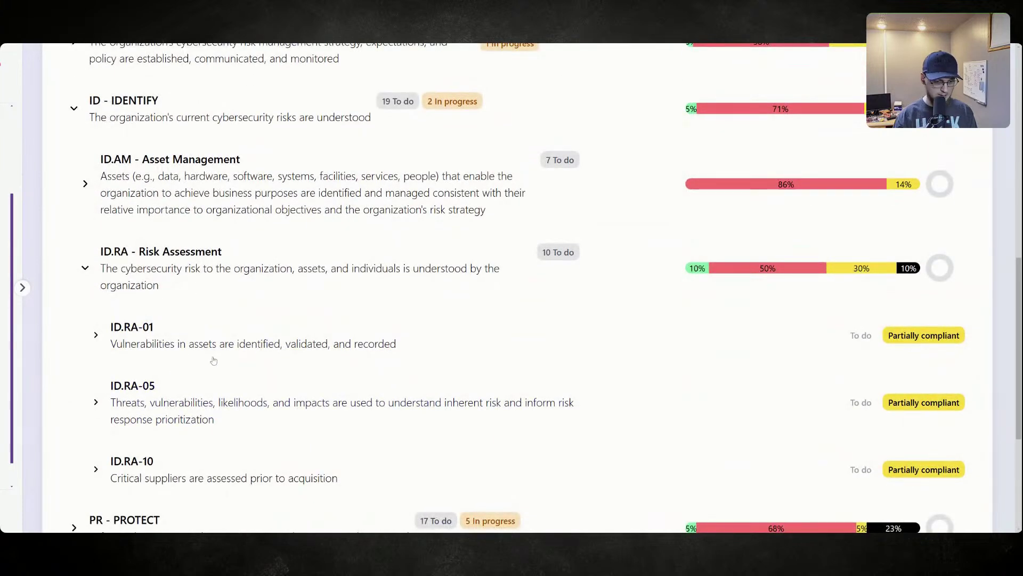
scroll(211, 479, down, 1)
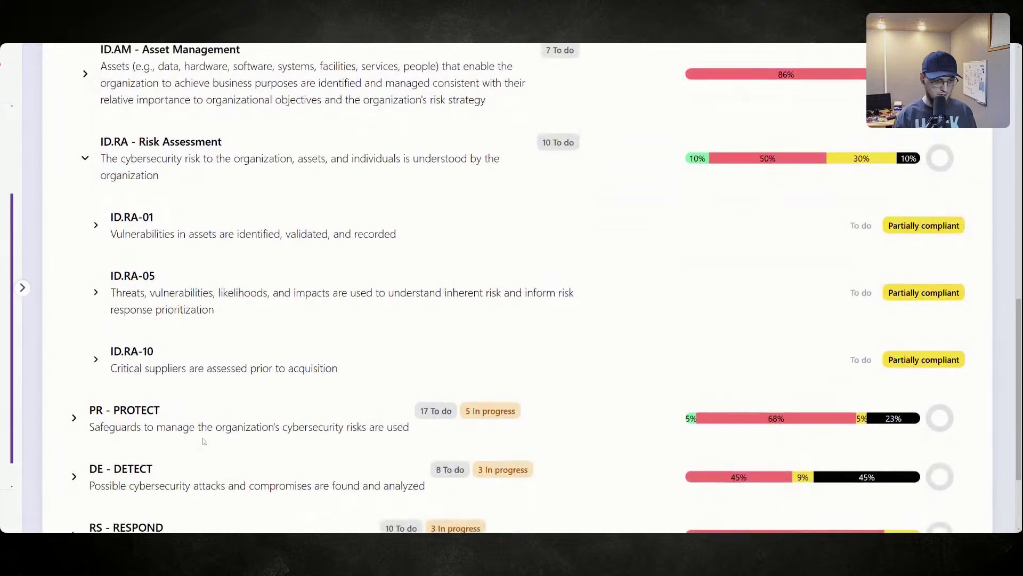
scroll(206, 442, up, 2)
scroll(204, 444, down, 3)
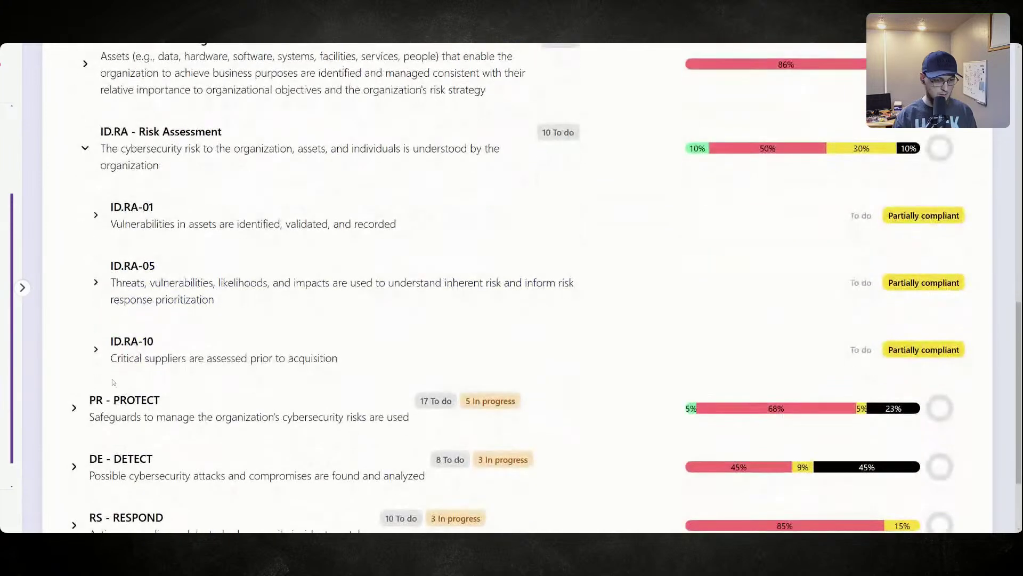
- Read the supplier risk assessment example of ID.RA-10 and open that requirement's assessment
click(96, 349)
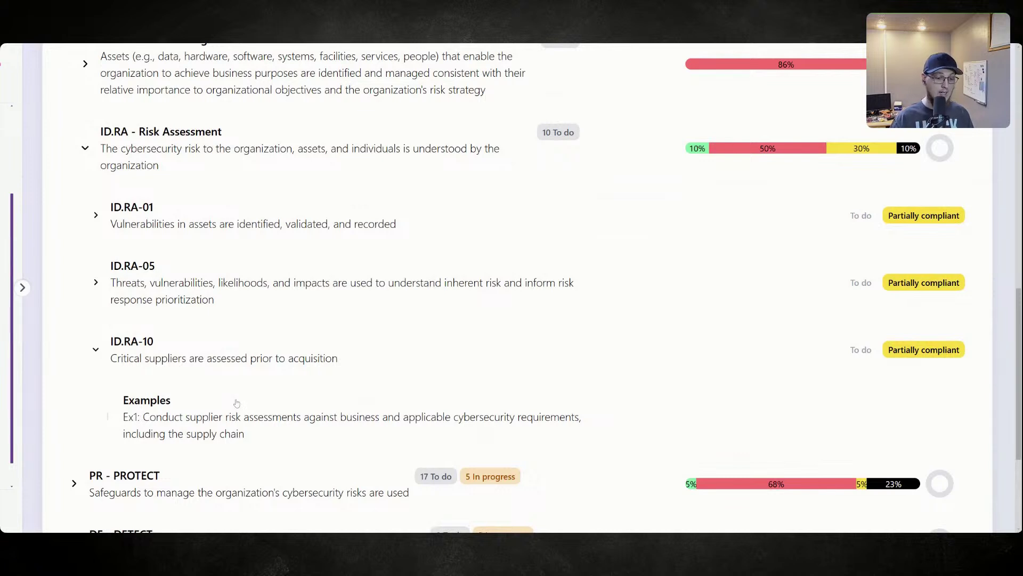
scroll(193, 431, down, 2)
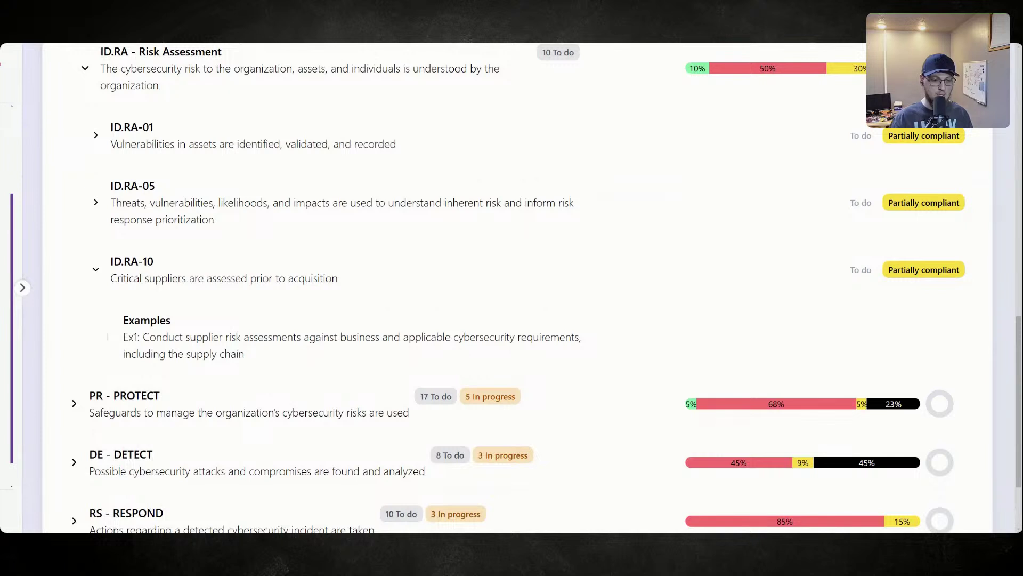
drag(123, 337, 241, 337)
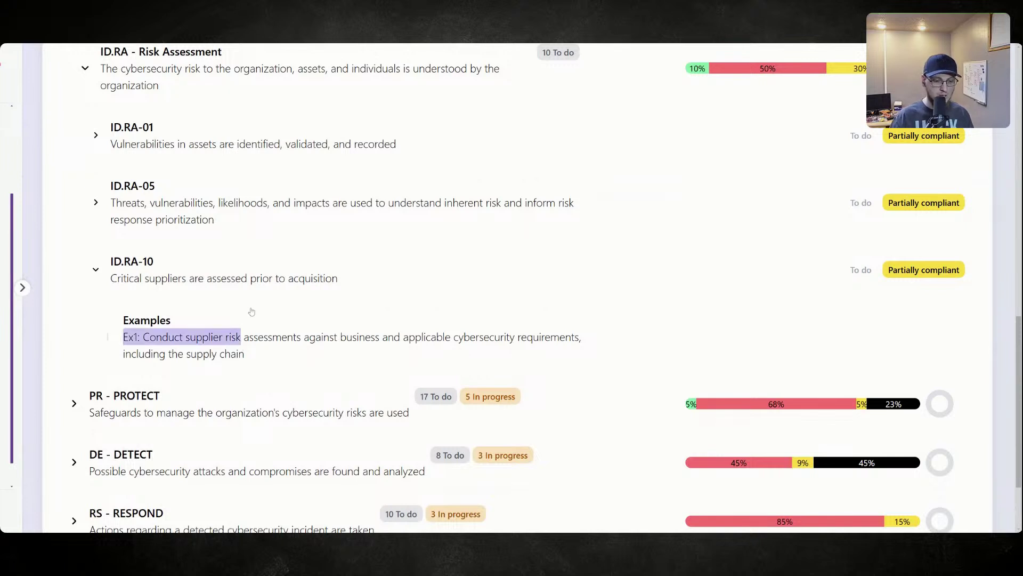
click(225, 288)
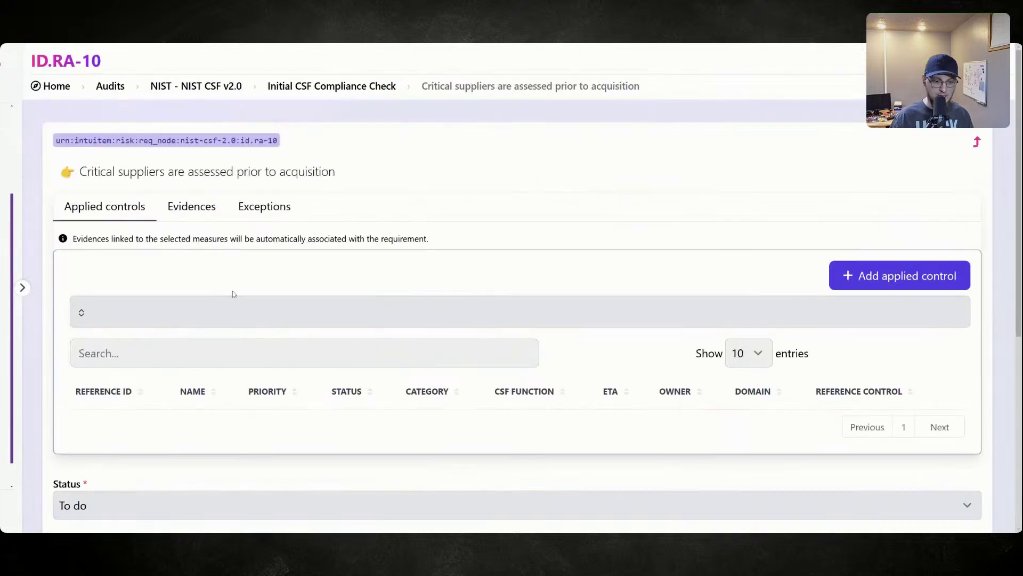
- Set the result of ID.RA-10 to Non compliant
scroll(253, 338, down, 5)
scroll(253, 339, down, 2)
click(196, 250)
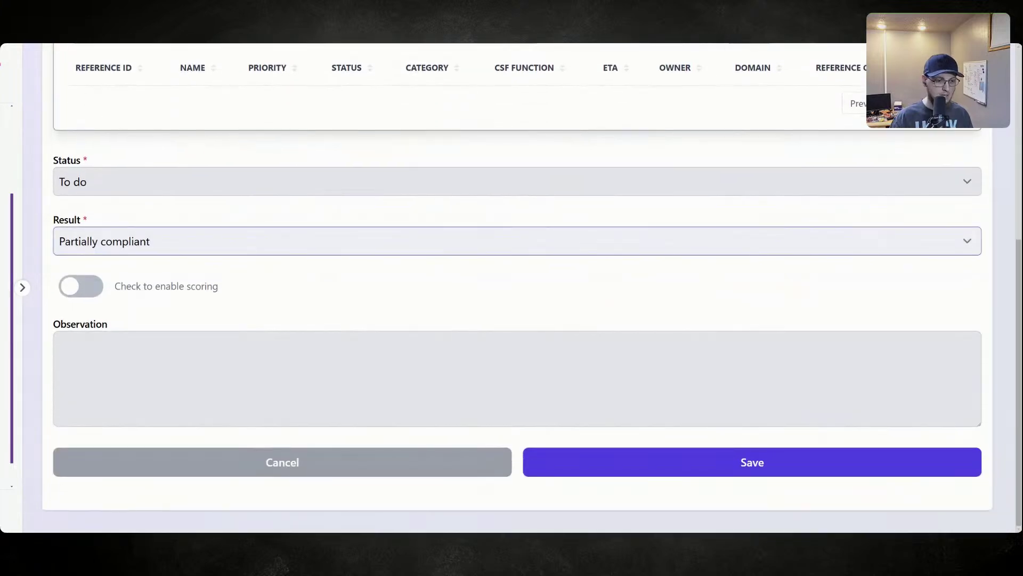
click(188, 297)
- Enter "No process or documentation currently exists." as the observation for ID.RA-10
click(194, 354)
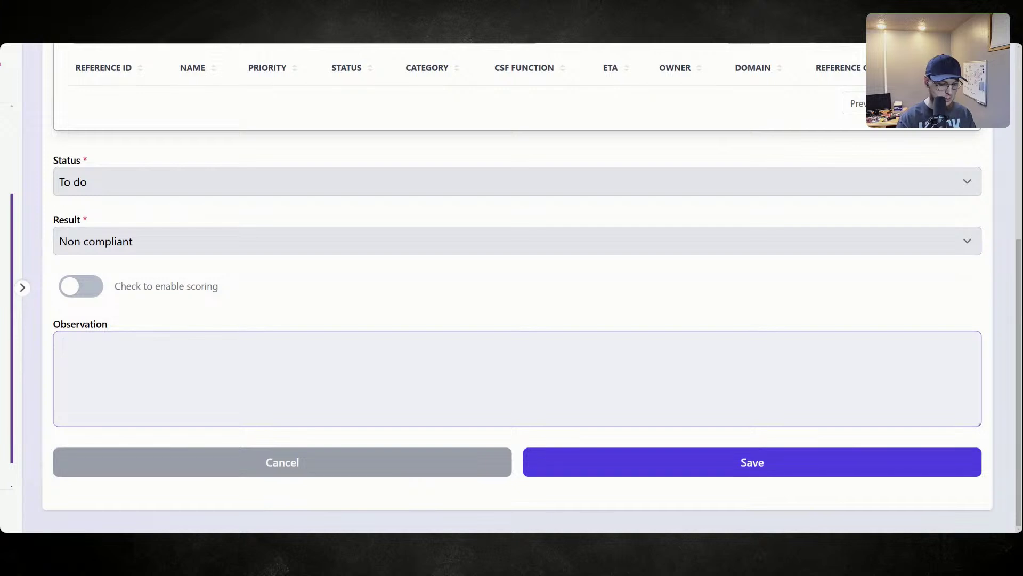
text(No process currently ex)
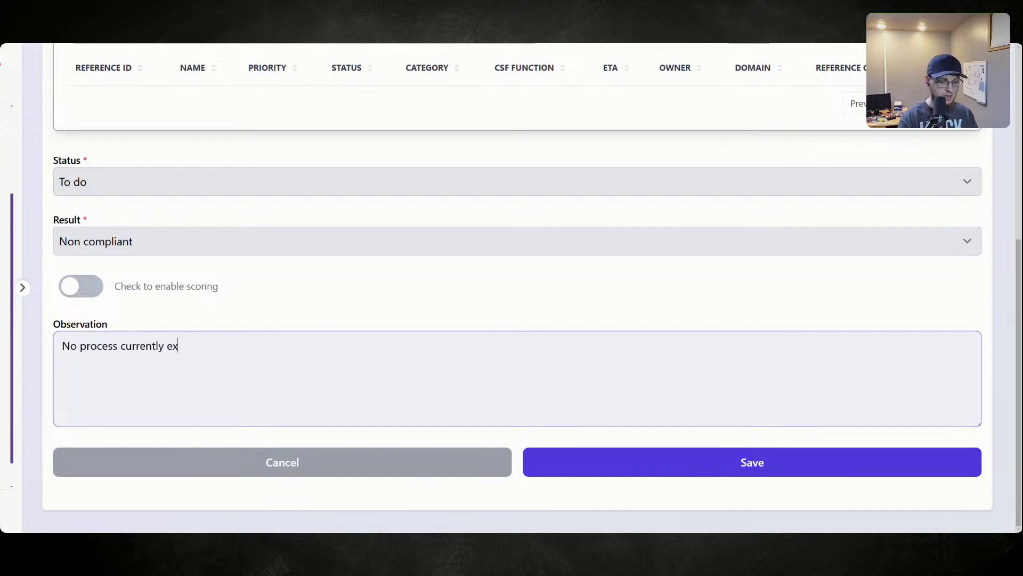
text(ist)
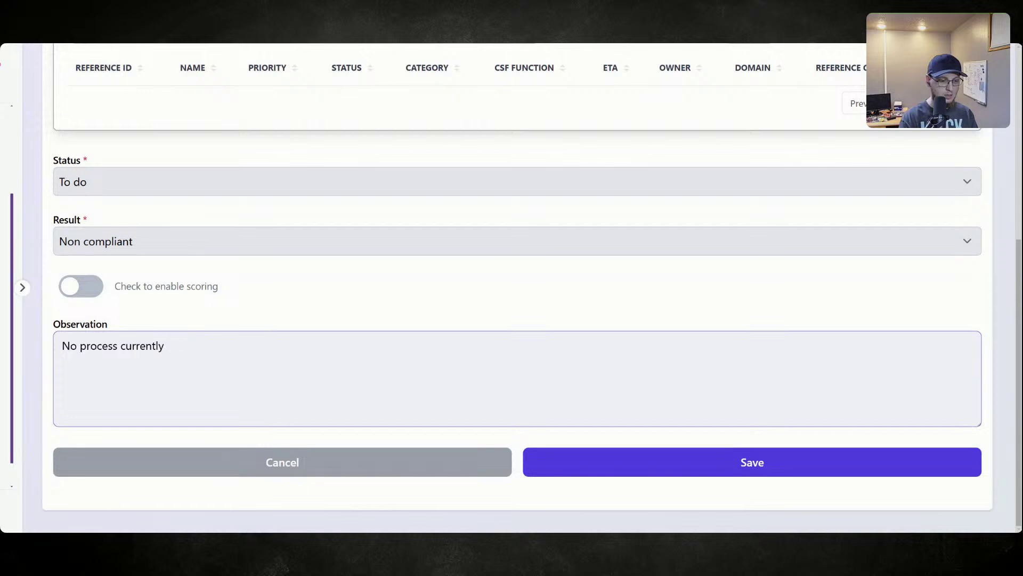
key(BackSpace)
key(BackSpace)
key(BackSpace)
key(BackSpace)
key(BackSpace)
key(BackSpace)
text(or docum)
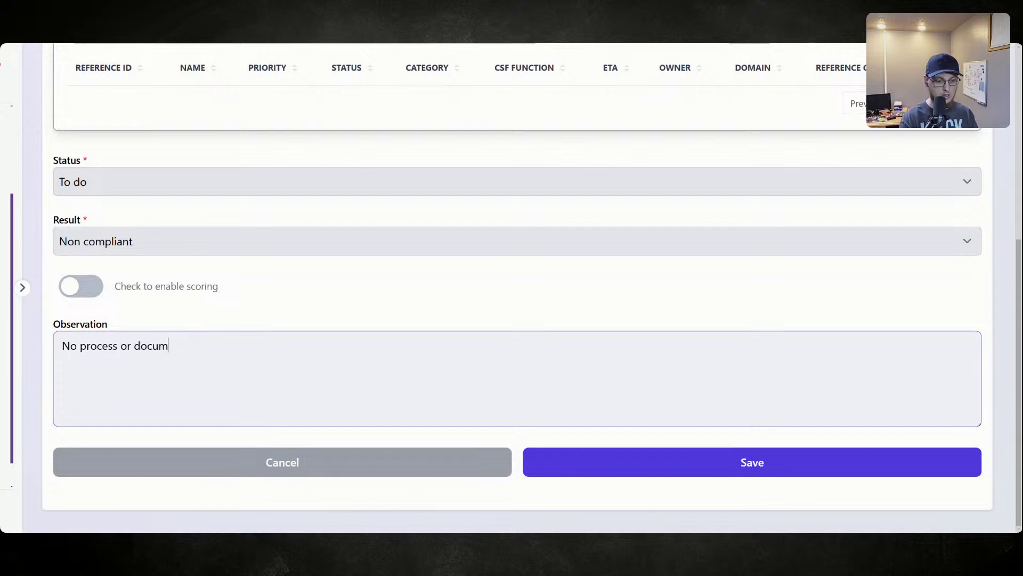
text(entation currently exists.)
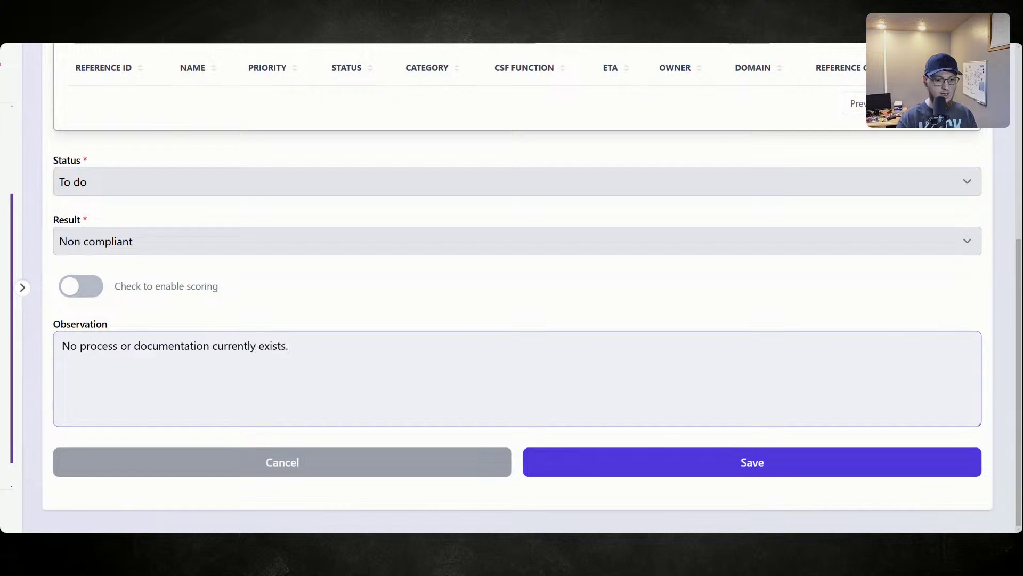
- Set the status of ID.RA-10 to In progress and save the requirement assessment
click(198, 191)
click(203, 219)
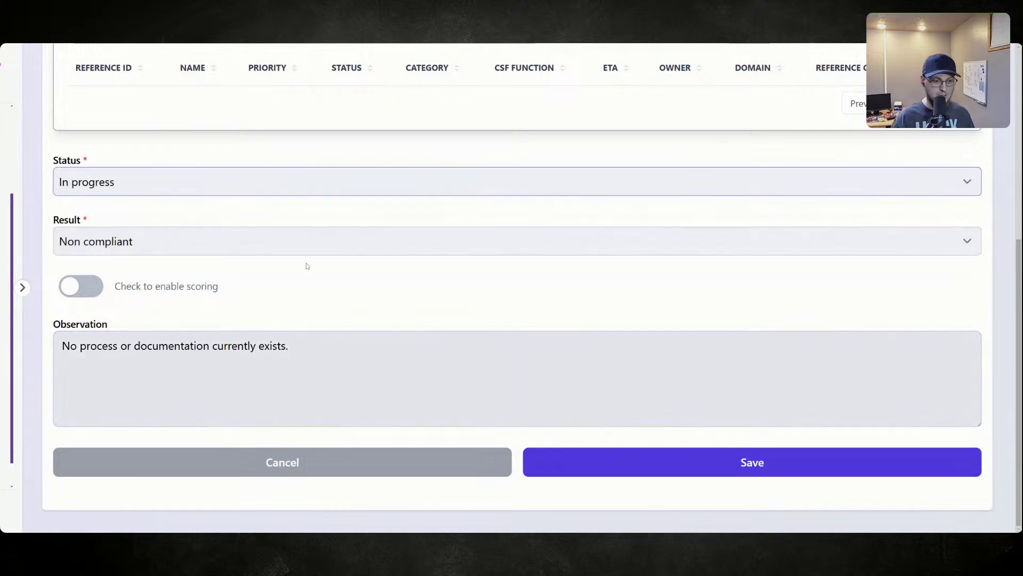
click(694, 469)
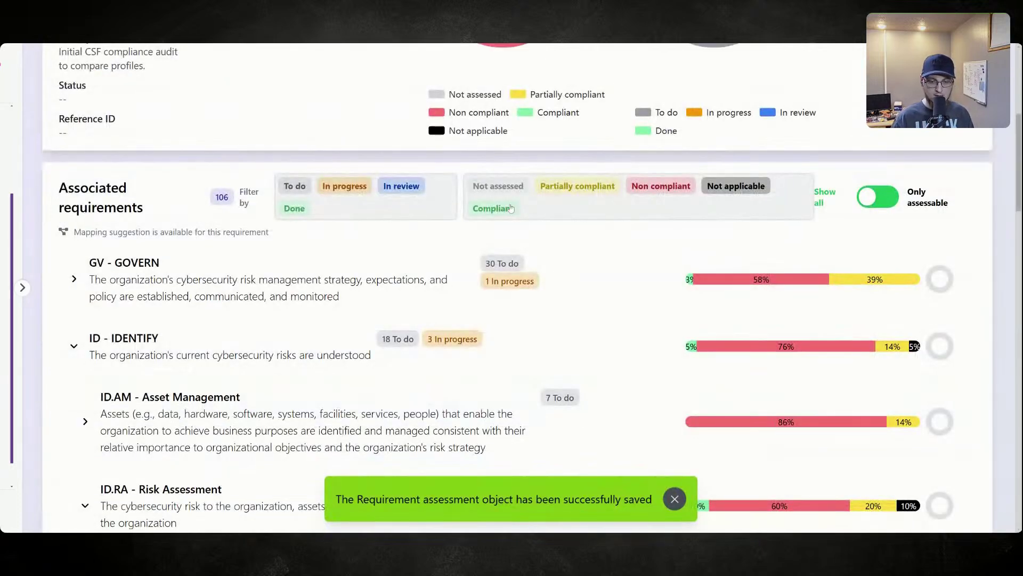
- Hide the non compliant, not applicable and compliant results in the audit's requirement list
click(650, 195)
click(723, 193)
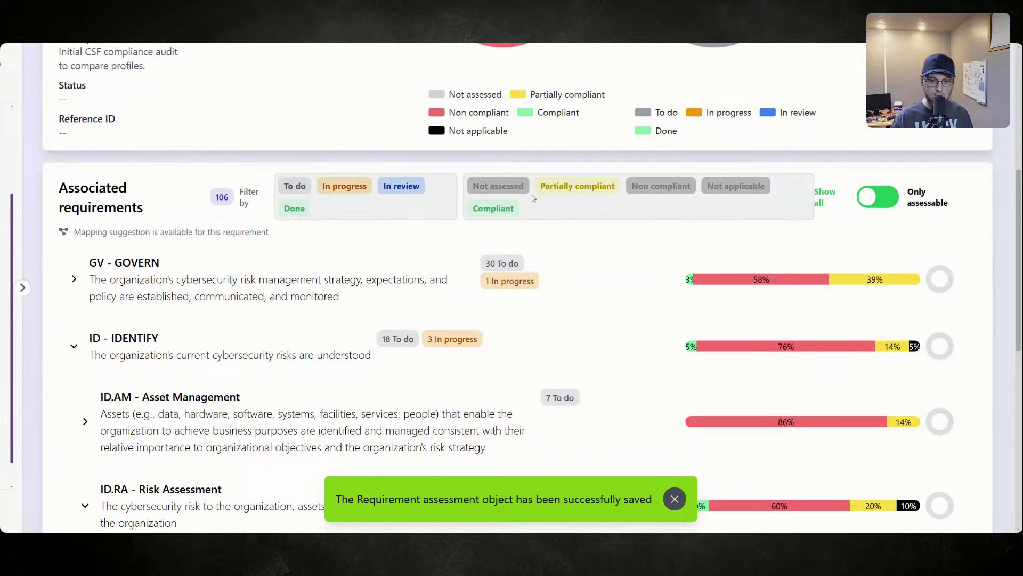
click(504, 212)
- Examine the examples of ID.RA-05 on threats, vulnerabilities, likelihoods and impacts
scroll(233, 329, down, 6)
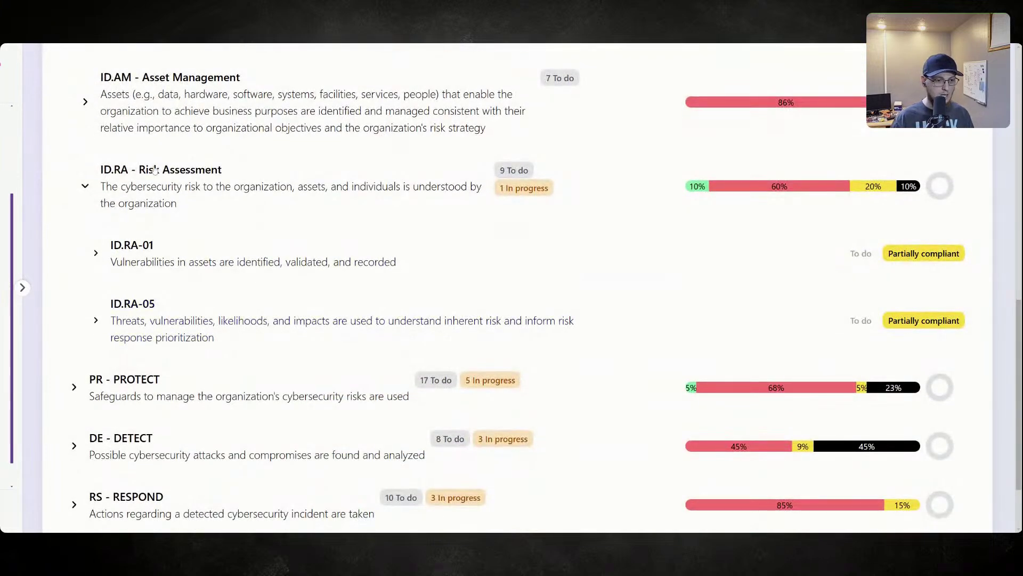
scroll(154, 176, up, 4)
scroll(172, 277, down, 5)
click(96, 281)
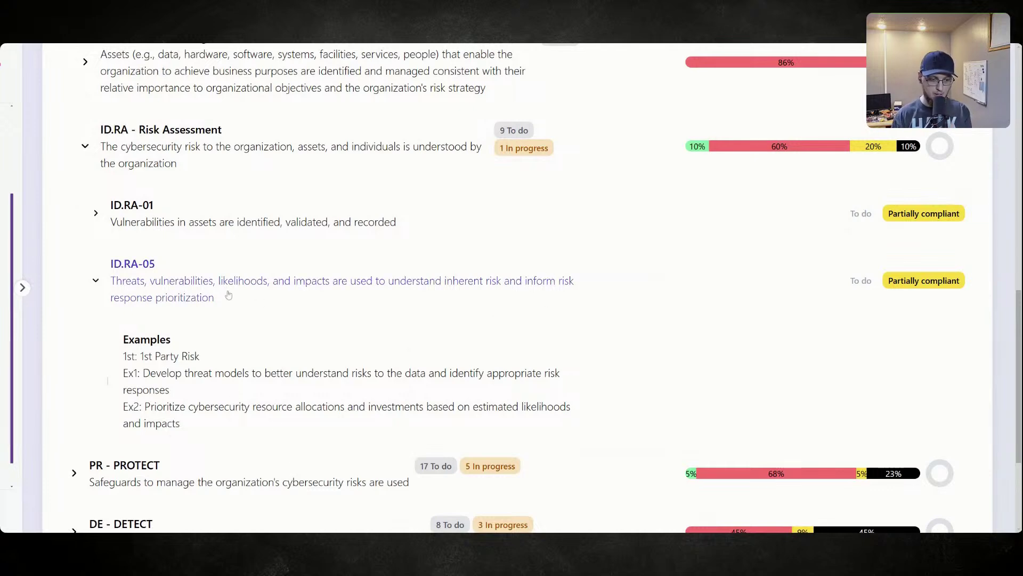
- Open the list of vulnerabilities in the risk module and view it at full width
click(22, 287)
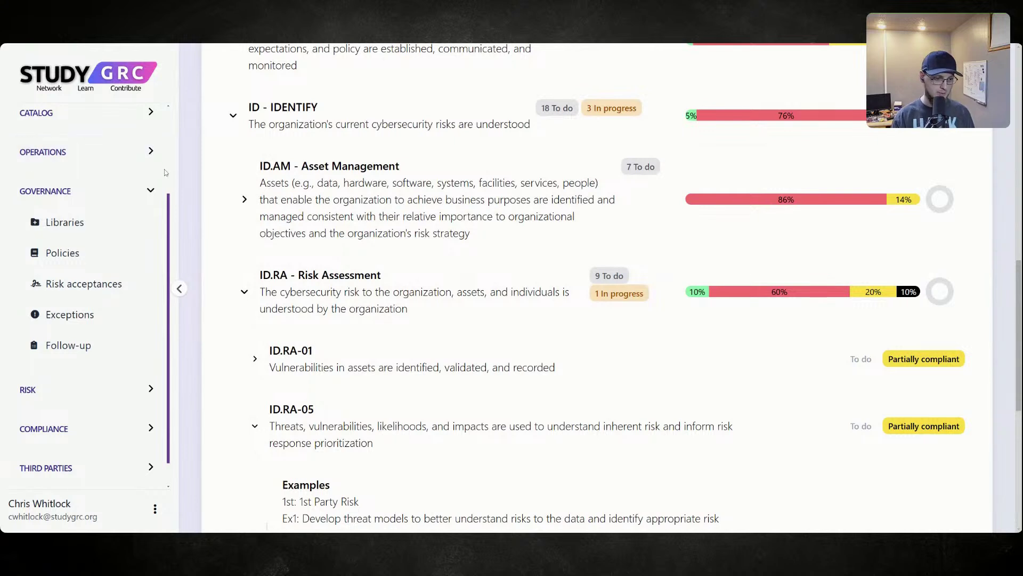
scroll(152, 373, down, 1)
click(152, 362)
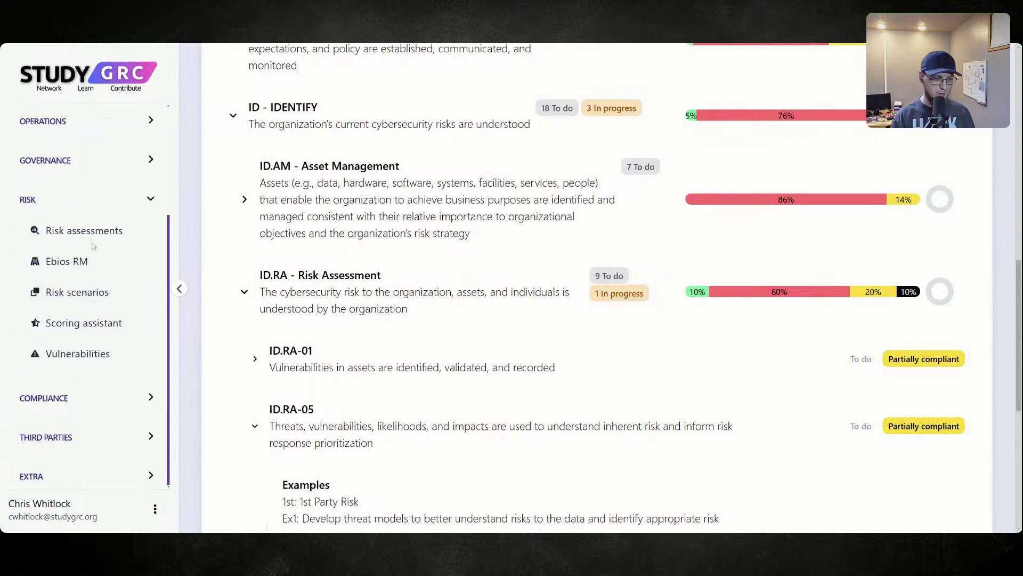
click(132, 357)
click(179, 289)
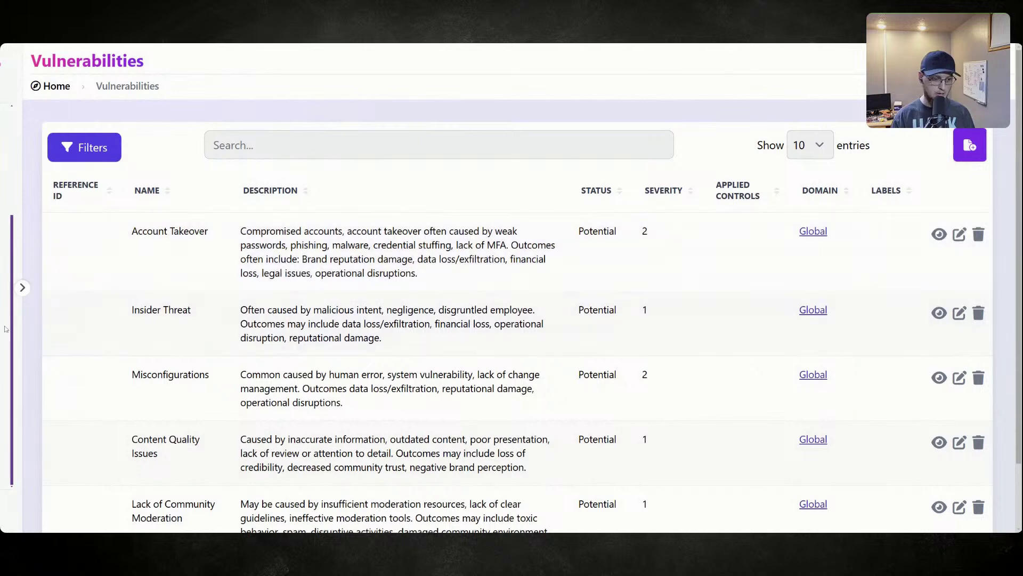
click(22, 288)
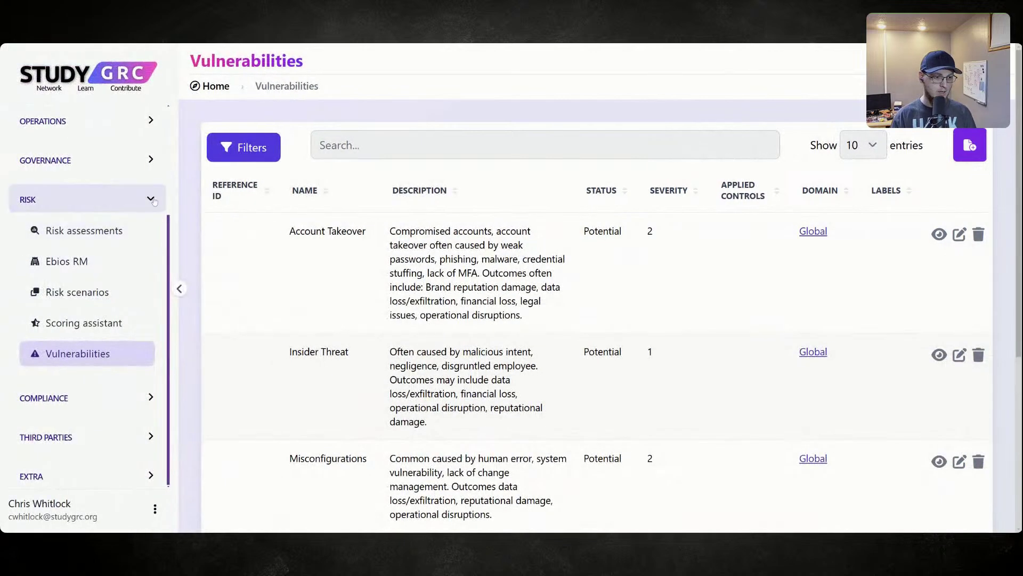
click(148, 127)
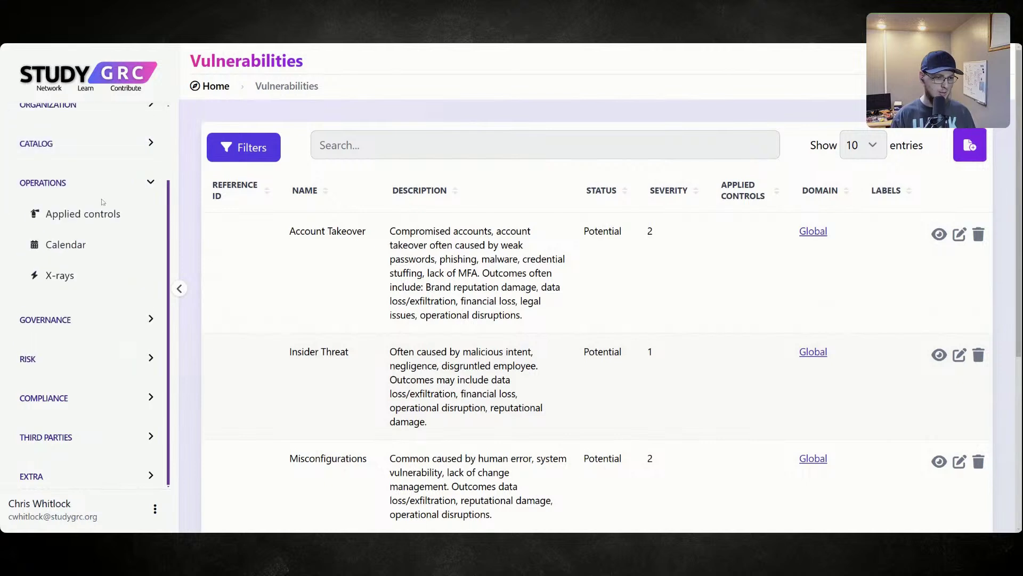
click(151, 149)
scroll(140, 364, down, 2)
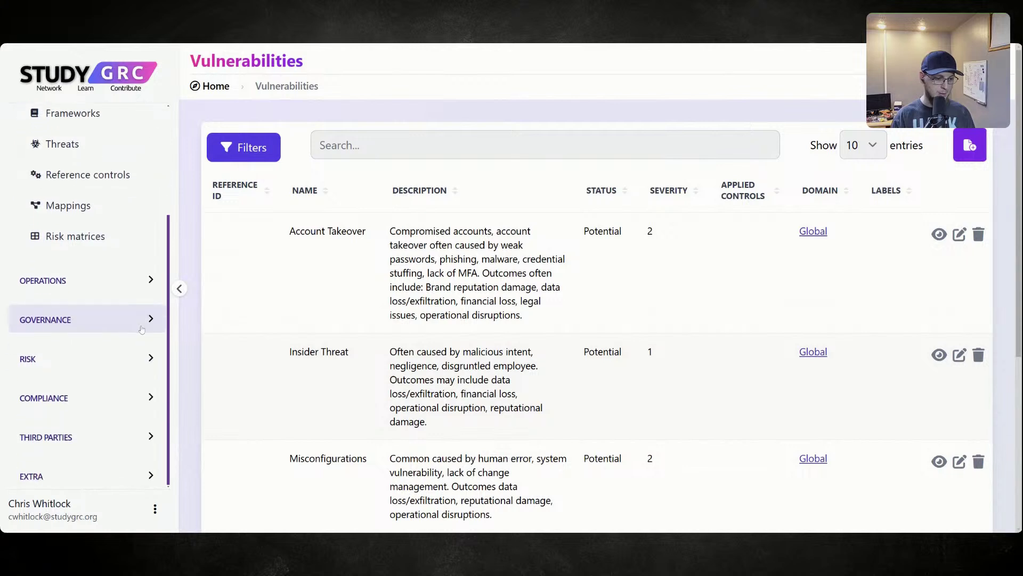
click(107, 355)
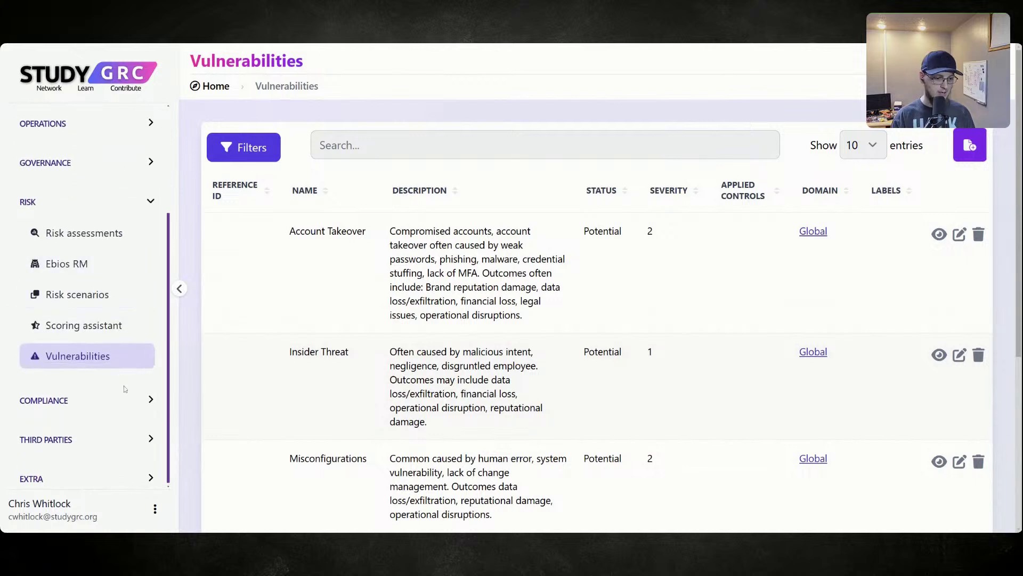
- Reopen the Initial CSF Compliance Check audit from the compliance audits
click(144, 400)
click(99, 393)
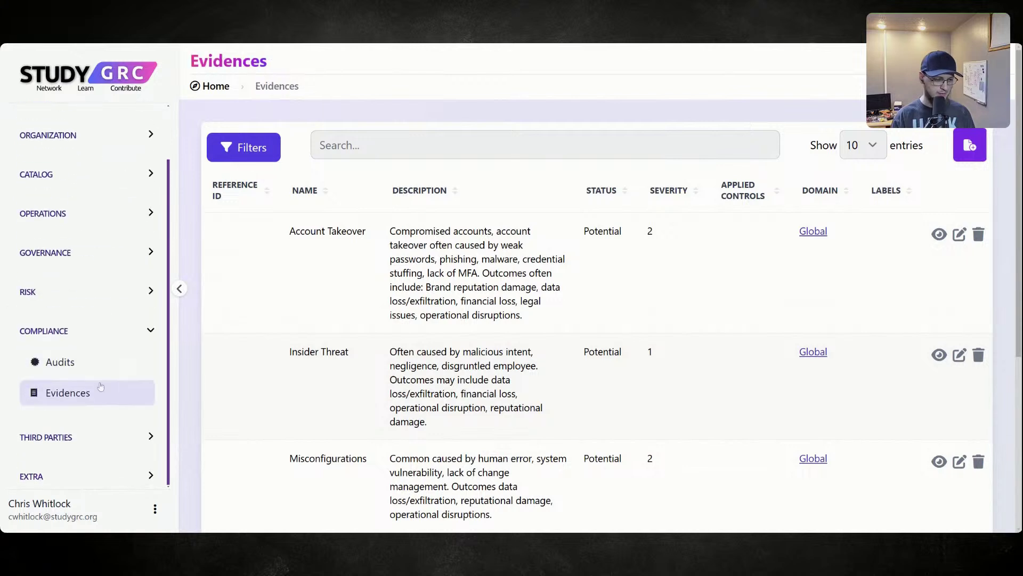
click(100, 372)
click(421, 230)
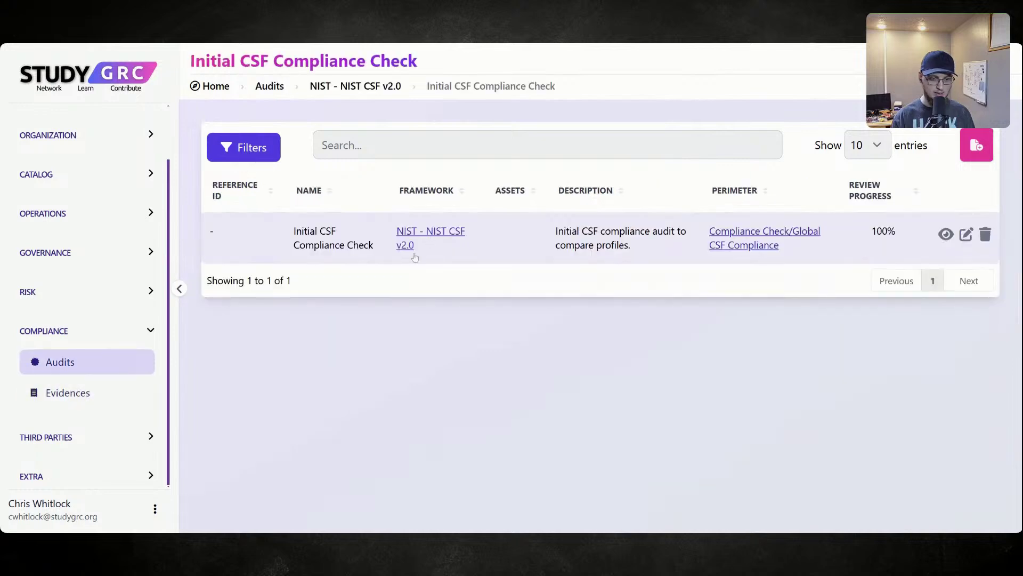
- Narrow the reopened audit's requirements to the partially compliant ones and give the page its full width
scroll(479, 288, down, 5)
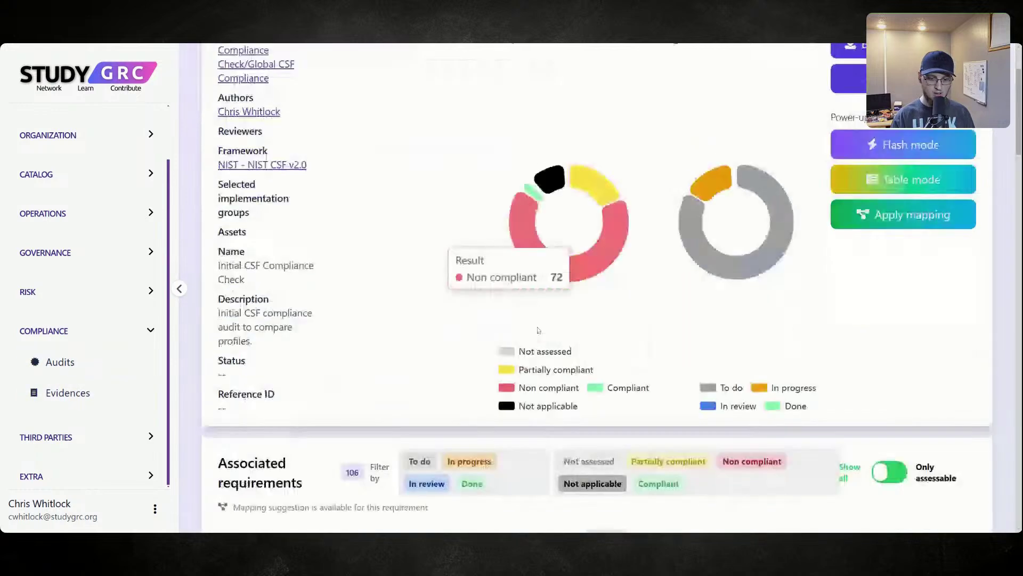
click(589, 287)
click(752, 286)
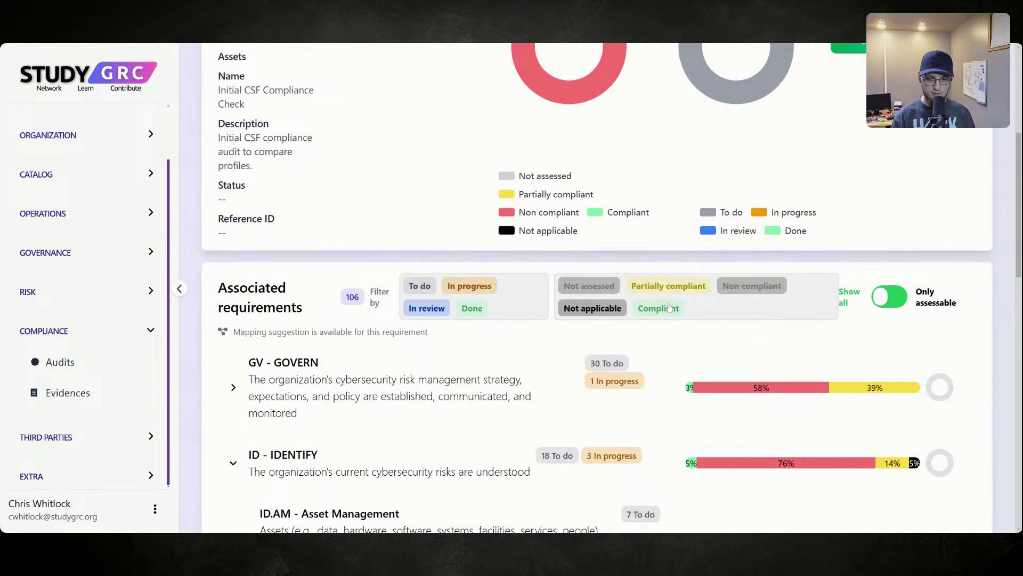
click(659, 308)
click(593, 308)
click(179, 289)
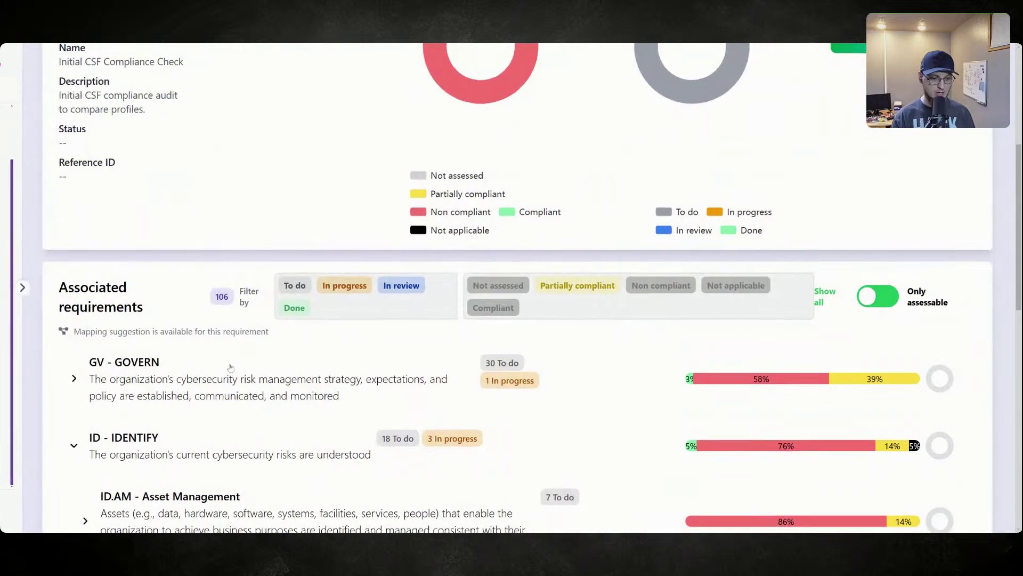
- Open the ID.RA-05 requirement under Risk Assessment and set its status to In progress
scroll(255, 367, down, 8)
scroll(255, 367, down, 1)
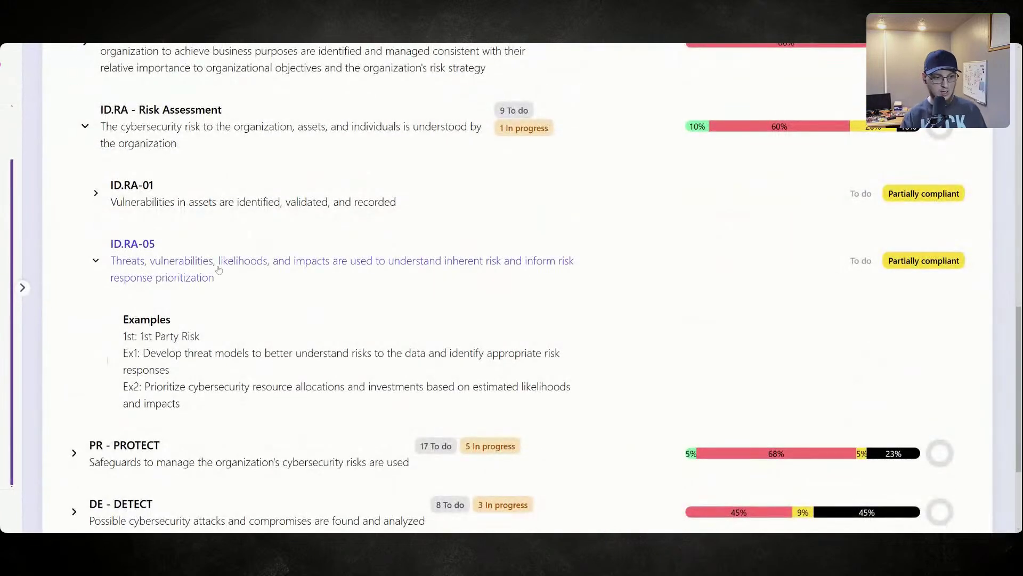
click(222, 278)
scroll(139, 278, down, 5)
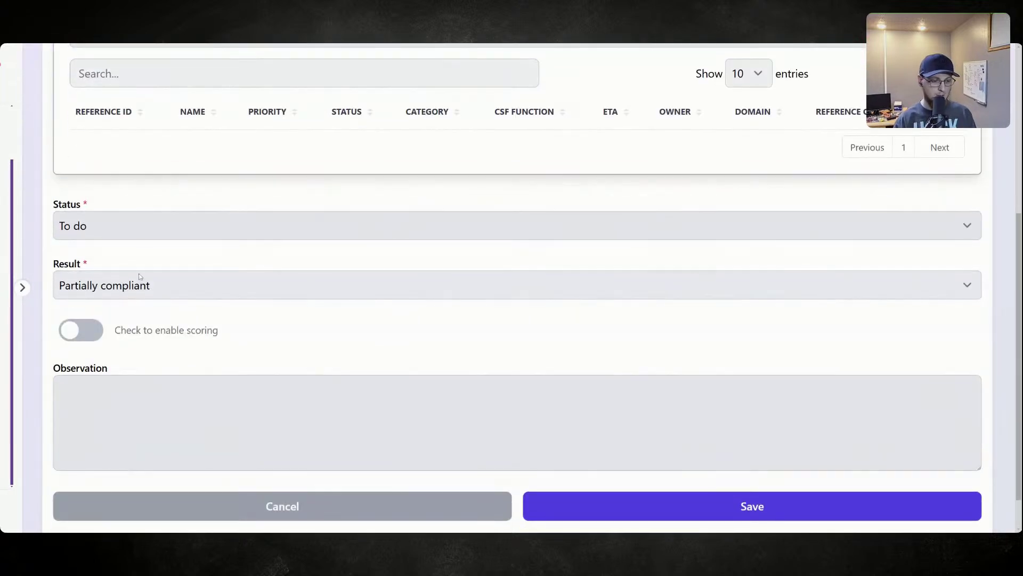
scroll(140, 263, up, 3)
scroll(140, 264, down, 5)
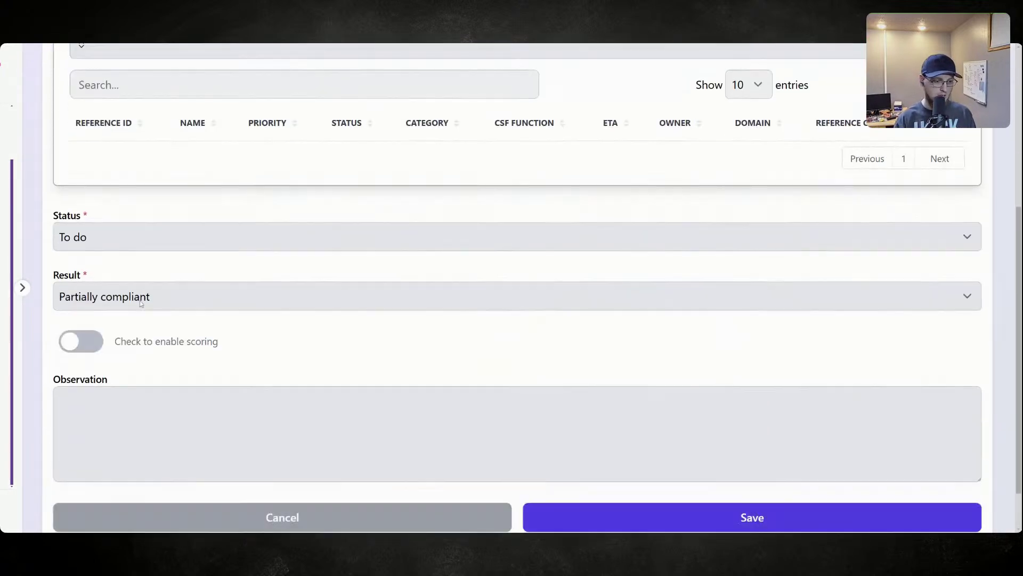
click(118, 234)
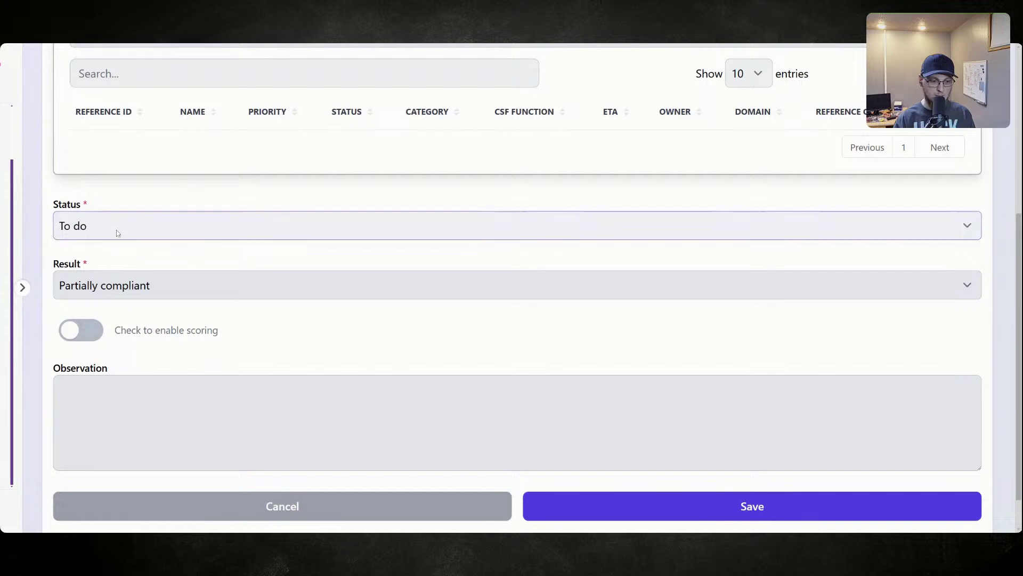
click(117, 245)
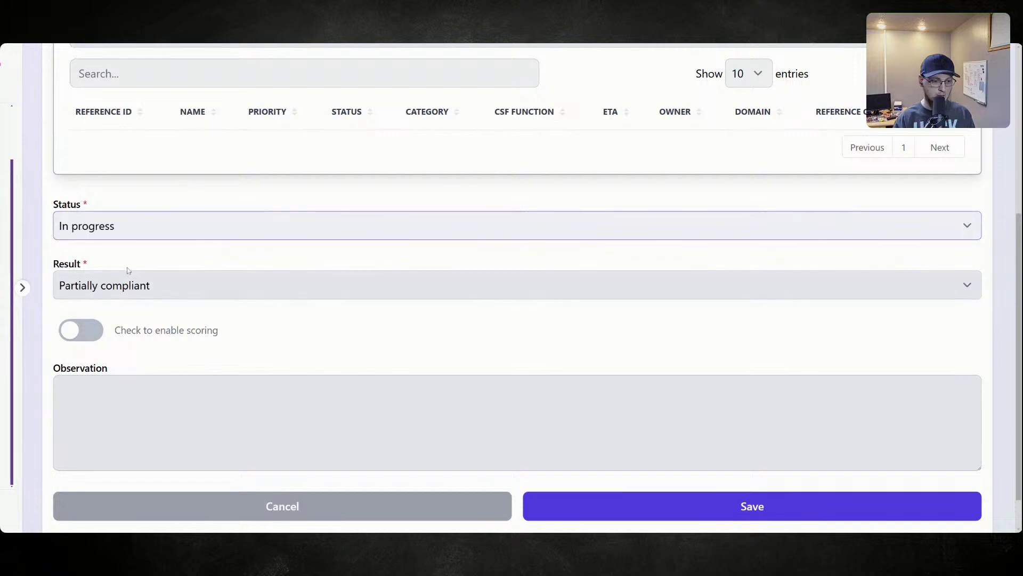
click(123, 274)
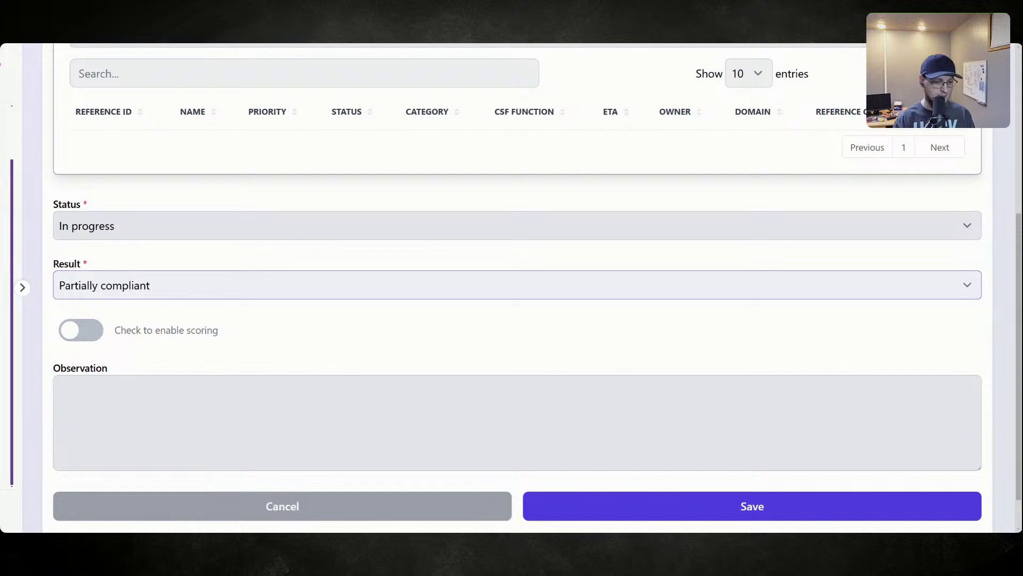
- Record the observation "Formal documentation needs to be est." for ID.RA-05 and save the assessment
click(62, 389)
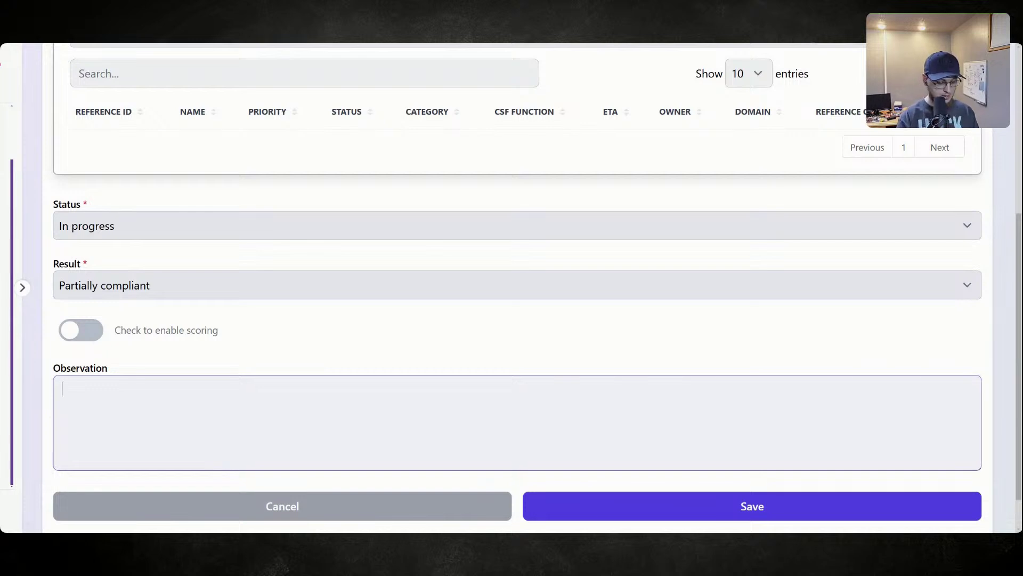
text(No)
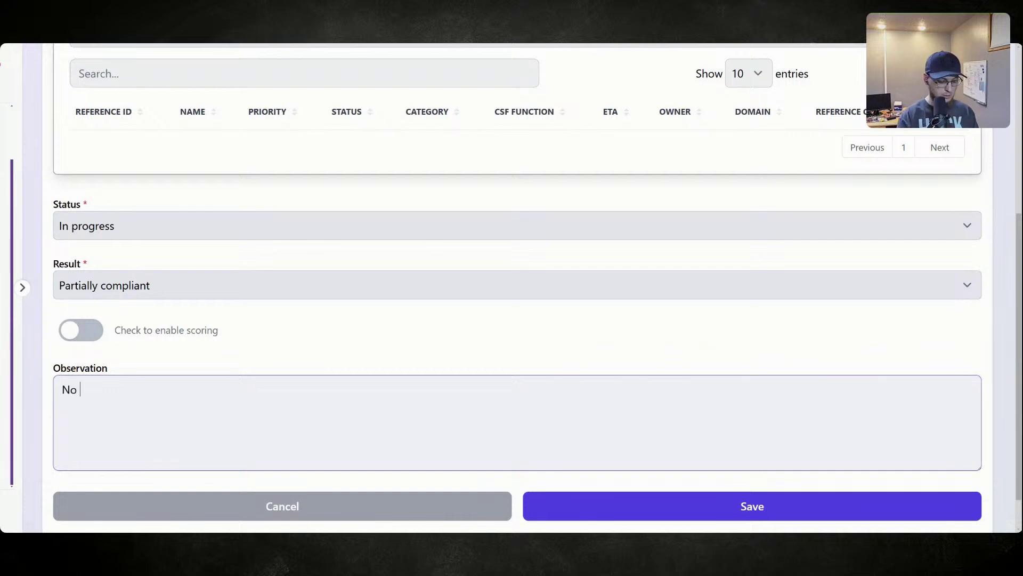
key(BackSpace)
key(BackSpace)
text(Formal)
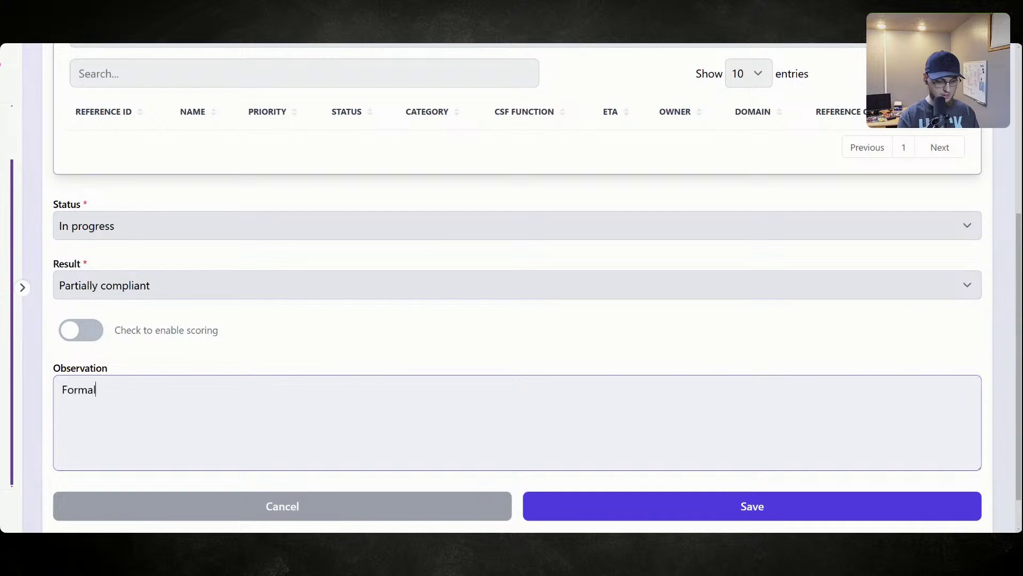
text( document)
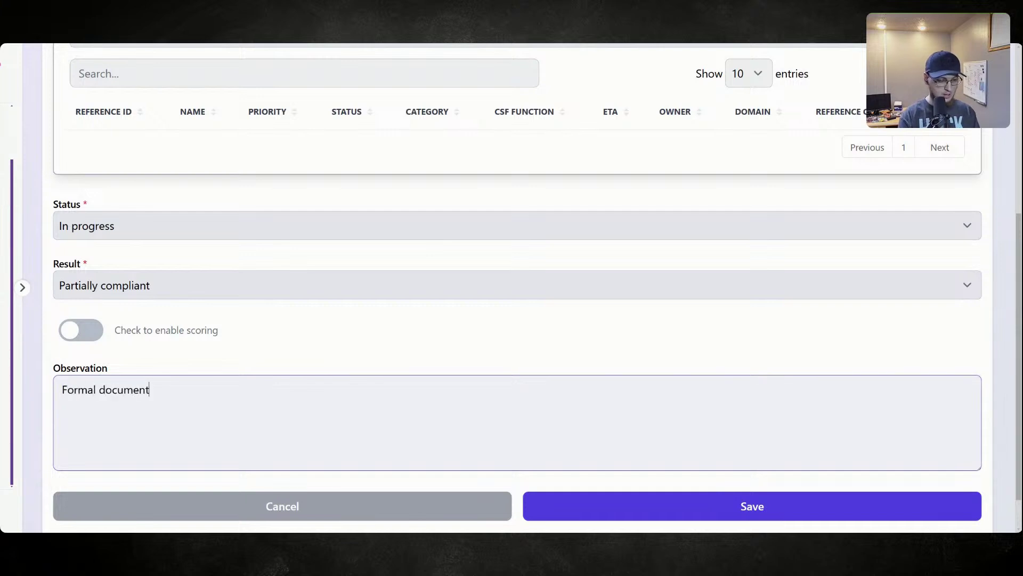
text(ation needs t)
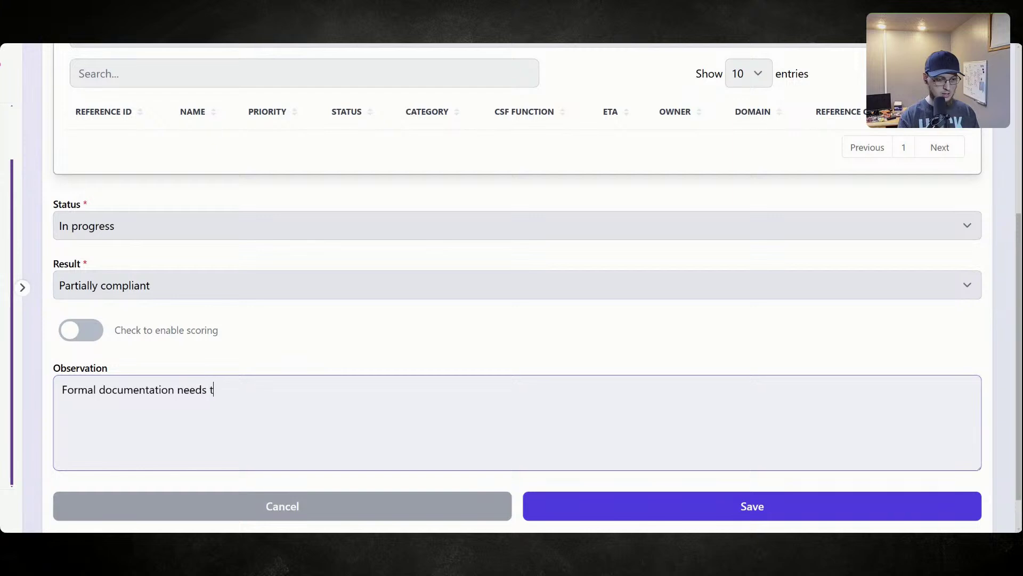
text(o be est.)
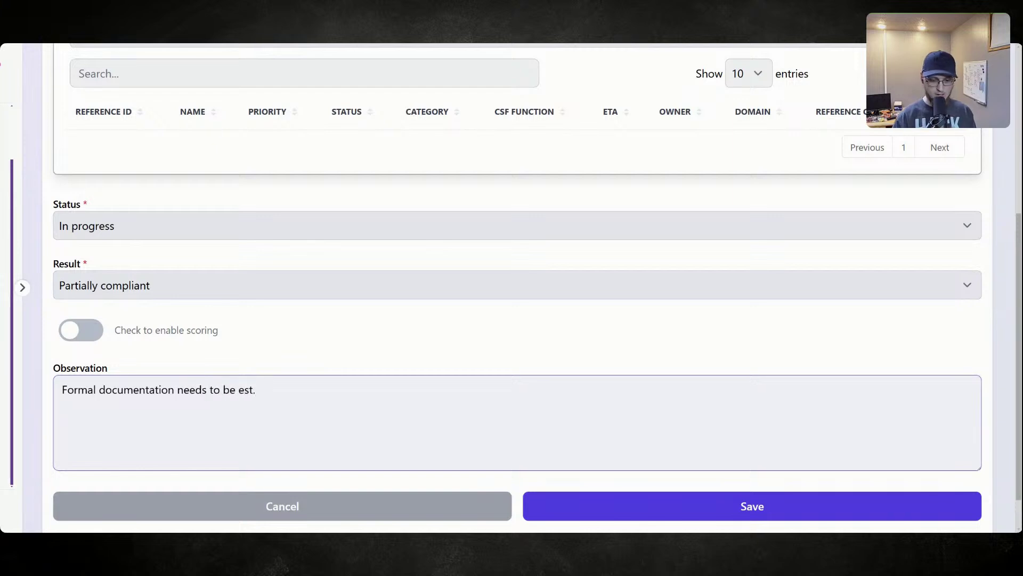
click(629, 503)
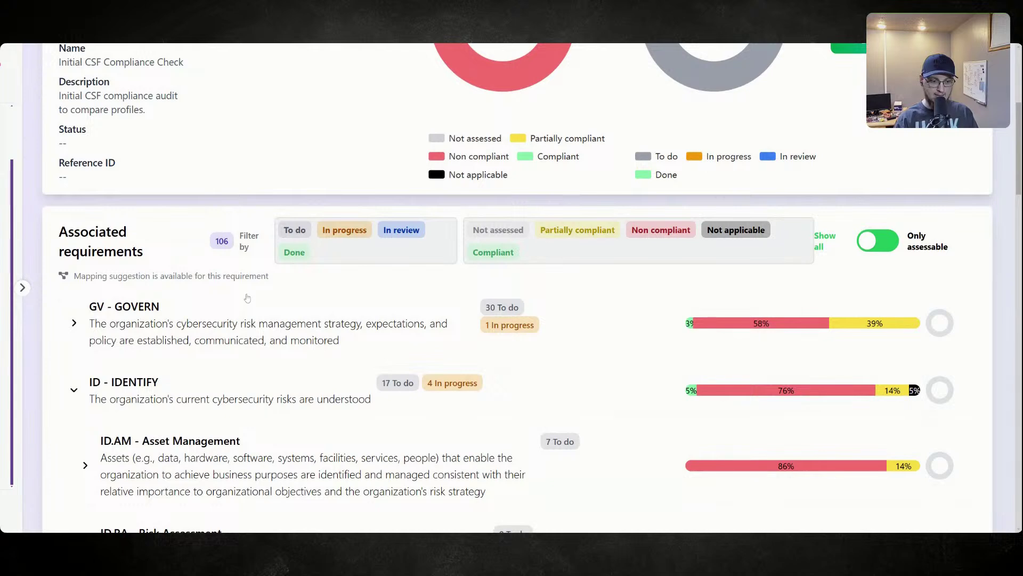
- Collapse the ID.RA Risk Assessment and ID.IM Improvement categories, including the ID.IM-01 examples
scroll(148, 275, down, 3)
scroll(149, 275, down, 3)
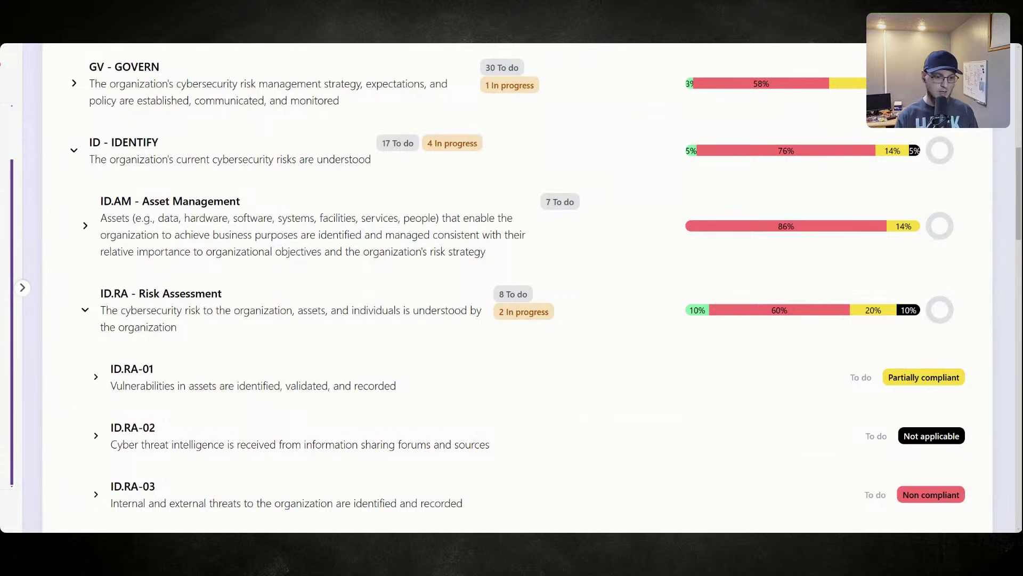
scroll(160, 342, down, 4)
scroll(159, 342, up, 2)
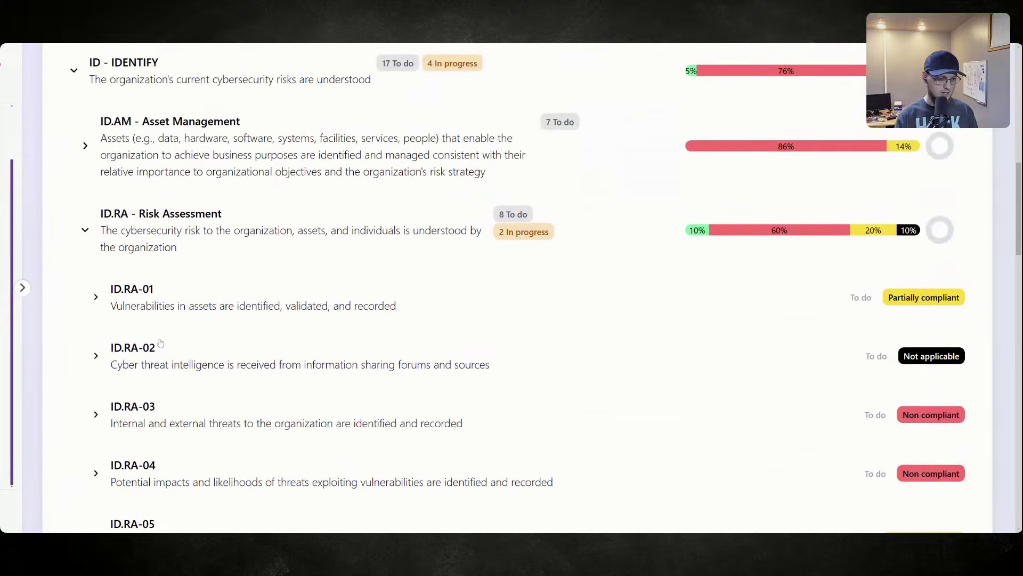
click(85, 230)
scroll(129, 288, down, 3)
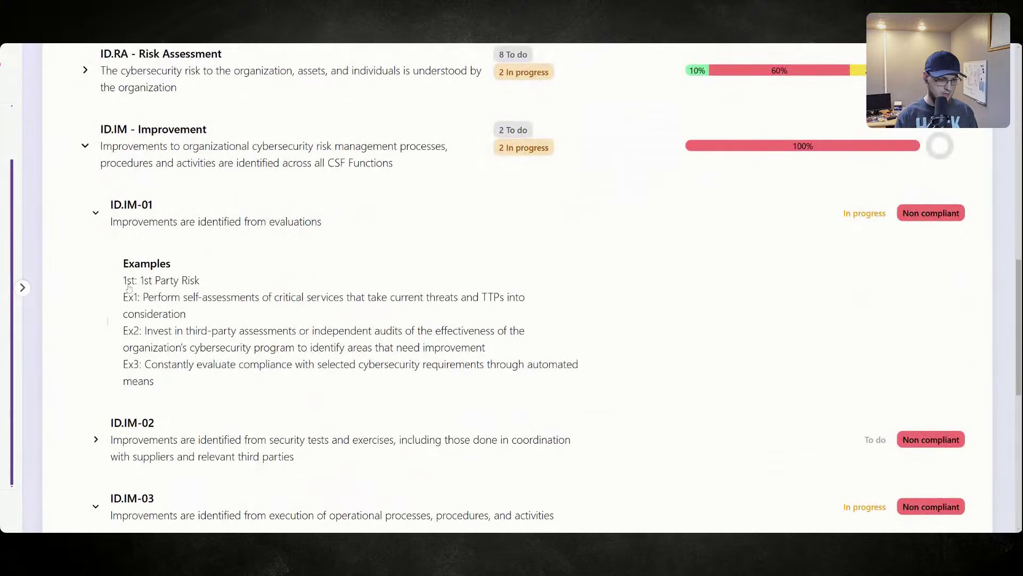
scroll(229, 225, up, 3)
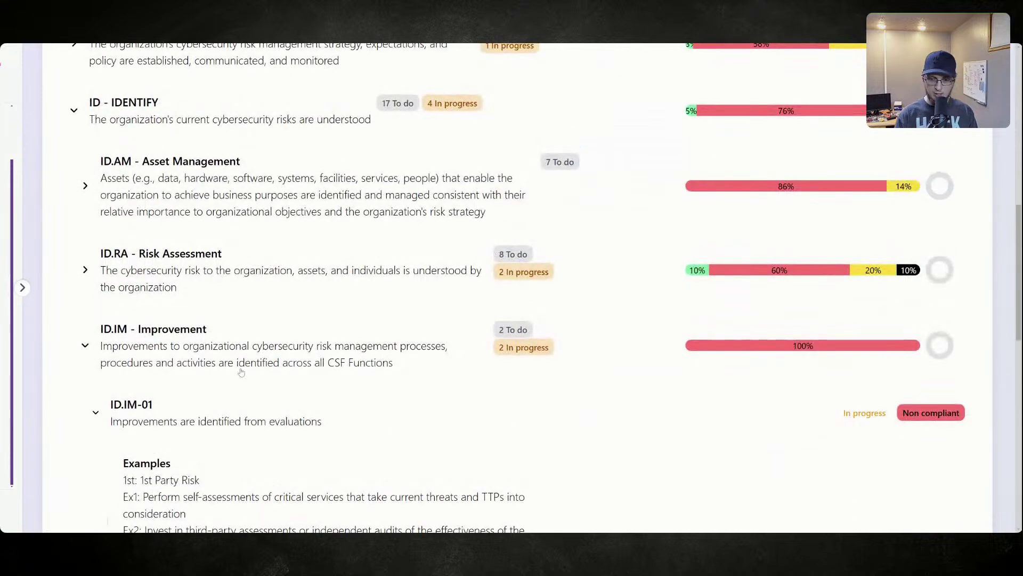
click(96, 412)
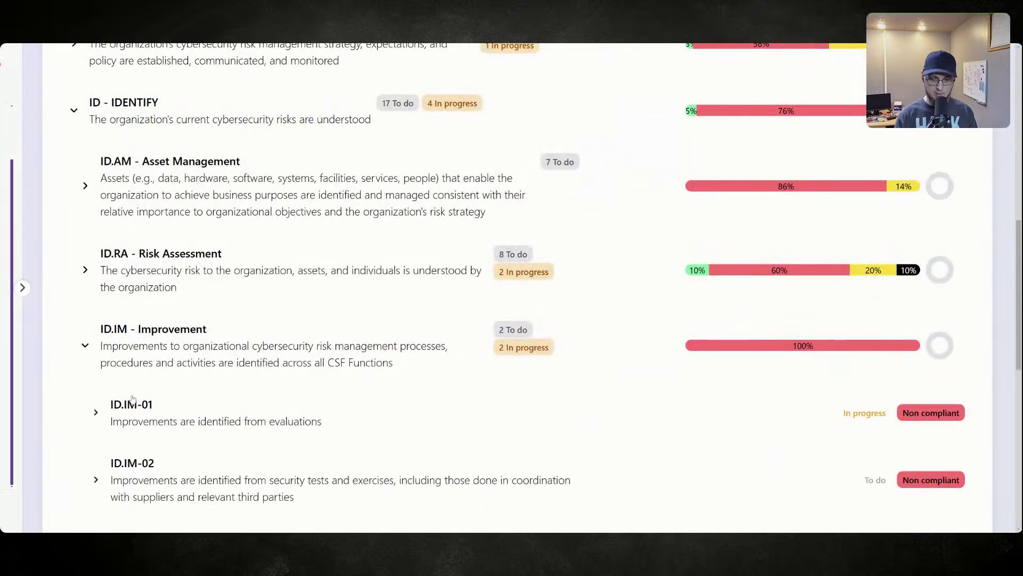
click(85, 345)
scroll(543, 229, up, 3)
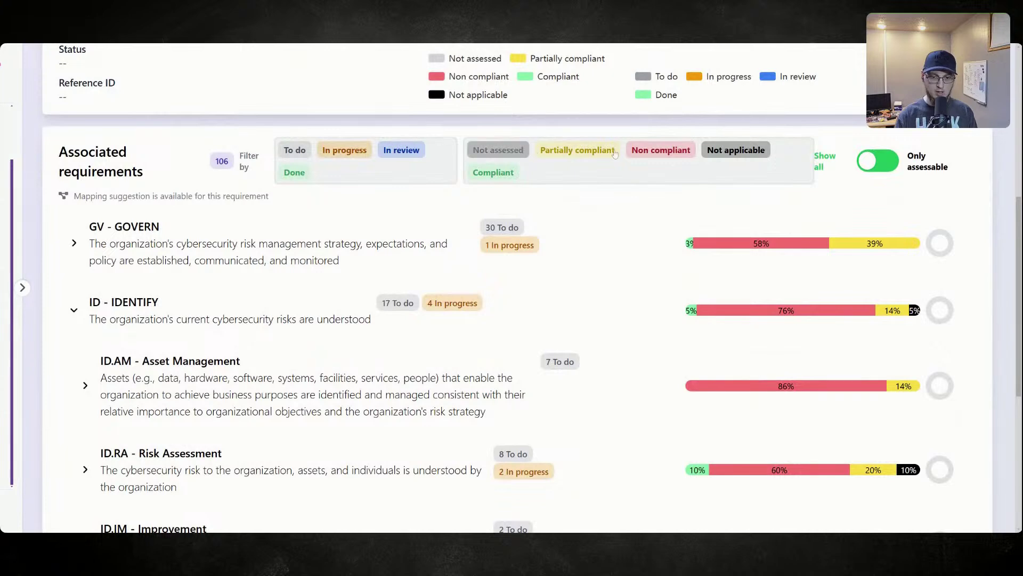
- Narrow the associated requirements to partially compliant ones by filtering out non compliant, not applicable and compliant results
click(651, 151)
click(736, 150)
click(513, 172)
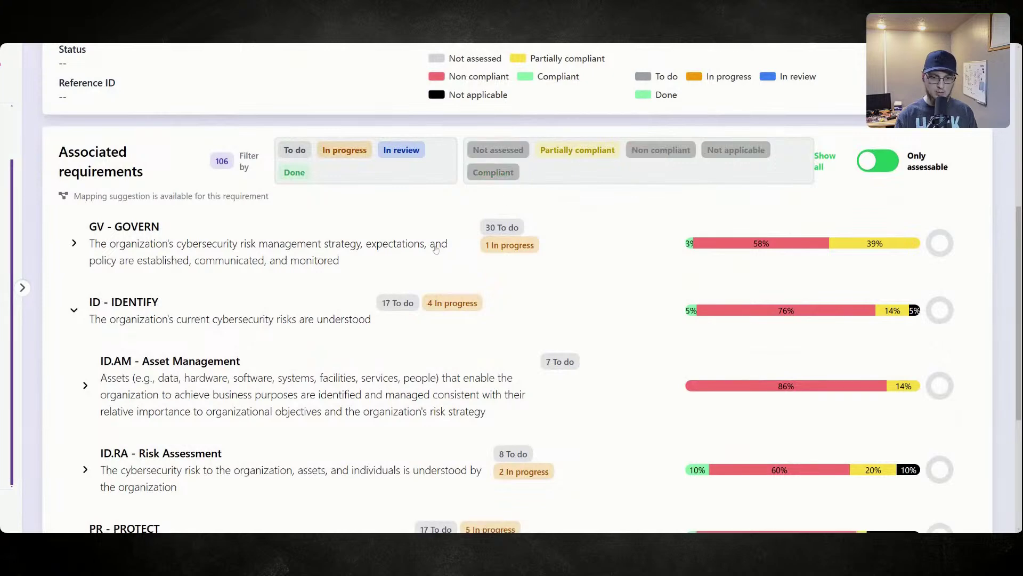
- Expand the ID.RA Risk Assessment category and collapse the ID.RA-05 examples
scroll(436, 249, down, 4)
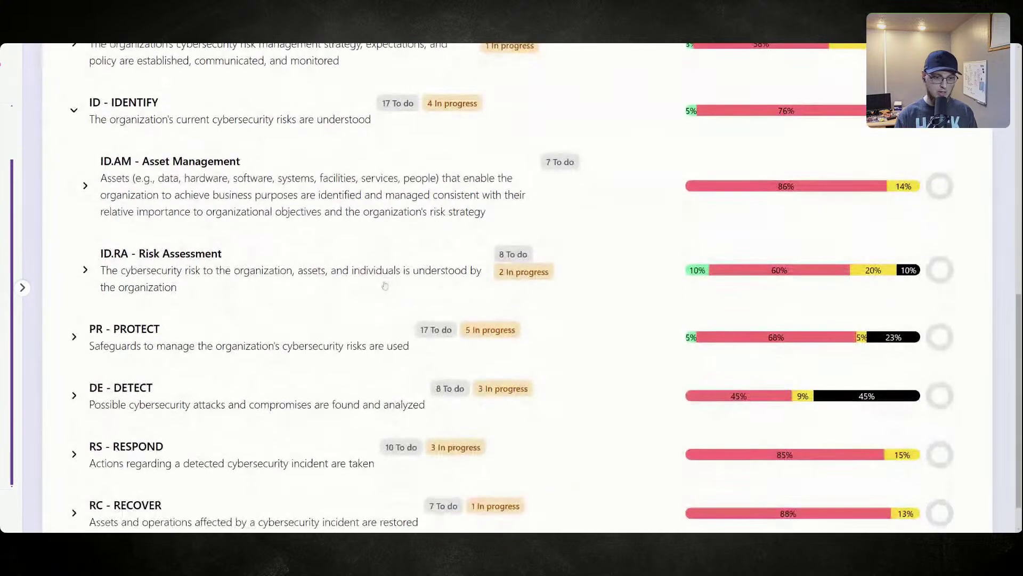
click(86, 270)
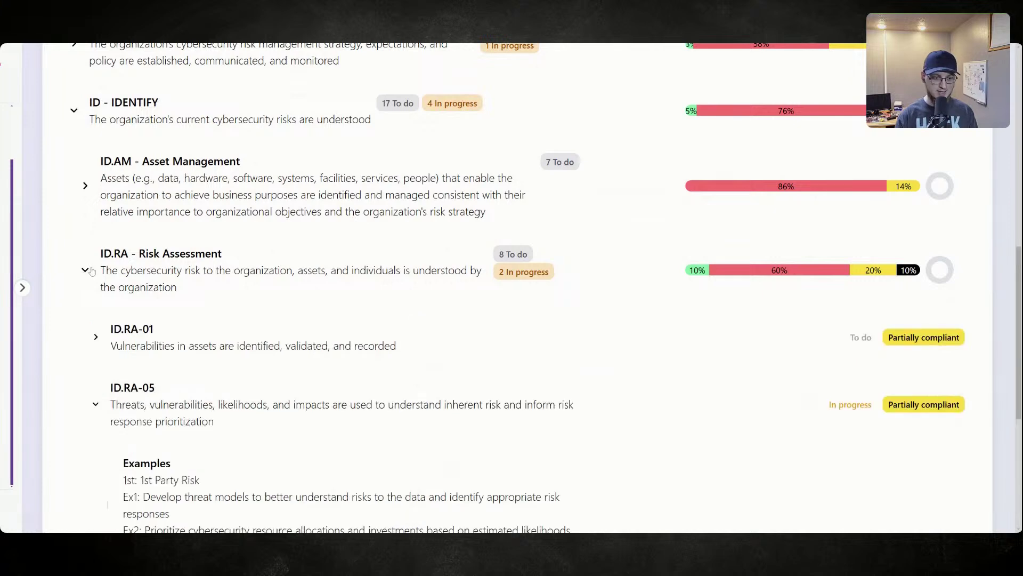
scroll(145, 302, down, 2)
click(126, 314)
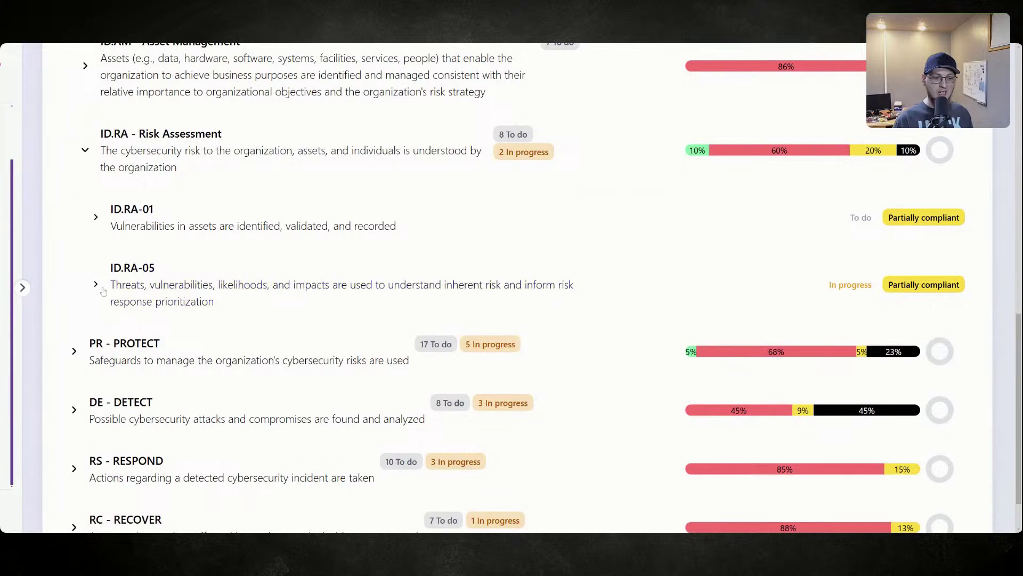
- Expand ID.RA-01 and examine its examples Ex1 to Ex6 on identifying, validating and recording asset vulnerabilities
scroll(117, 291, up, 2)
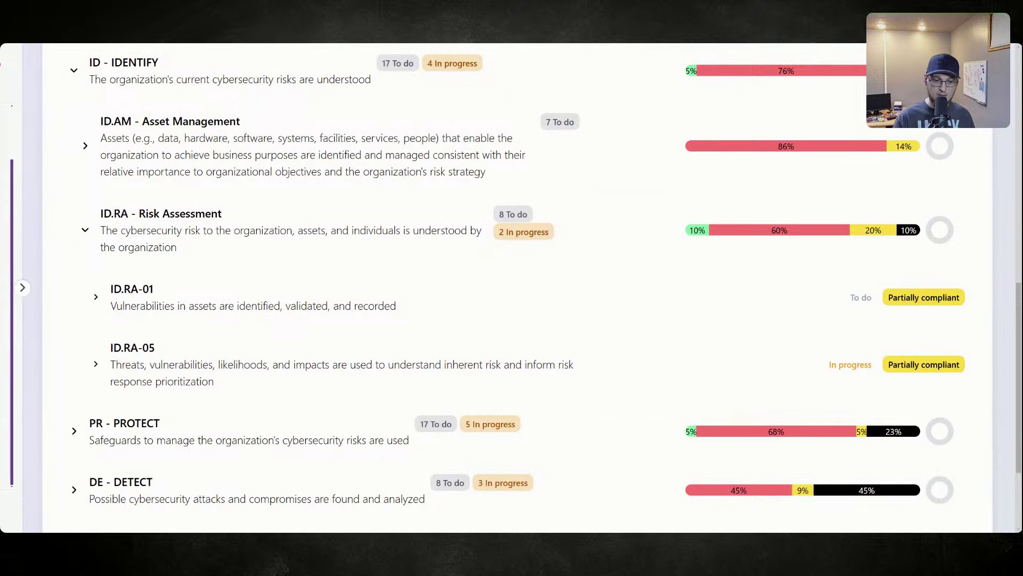
click(96, 296)
scroll(193, 202, down, 2)
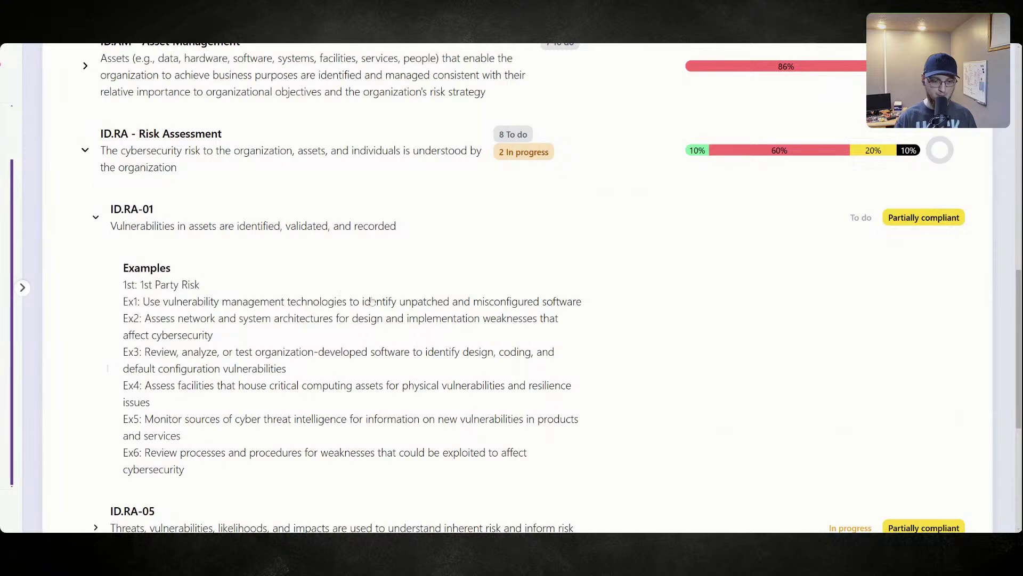
drag(596, 305, 499, 304)
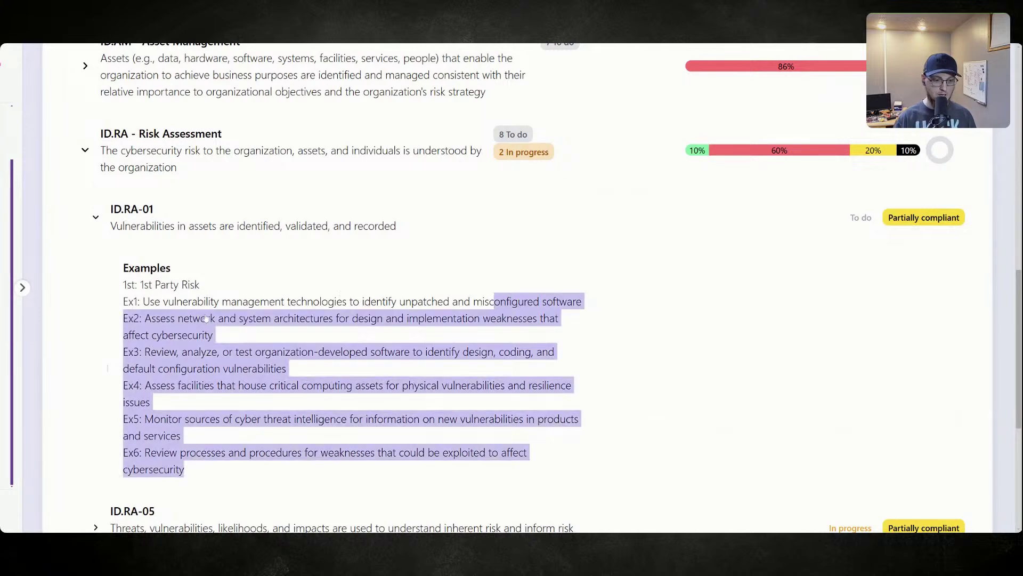
drag(139, 302, 582, 299)
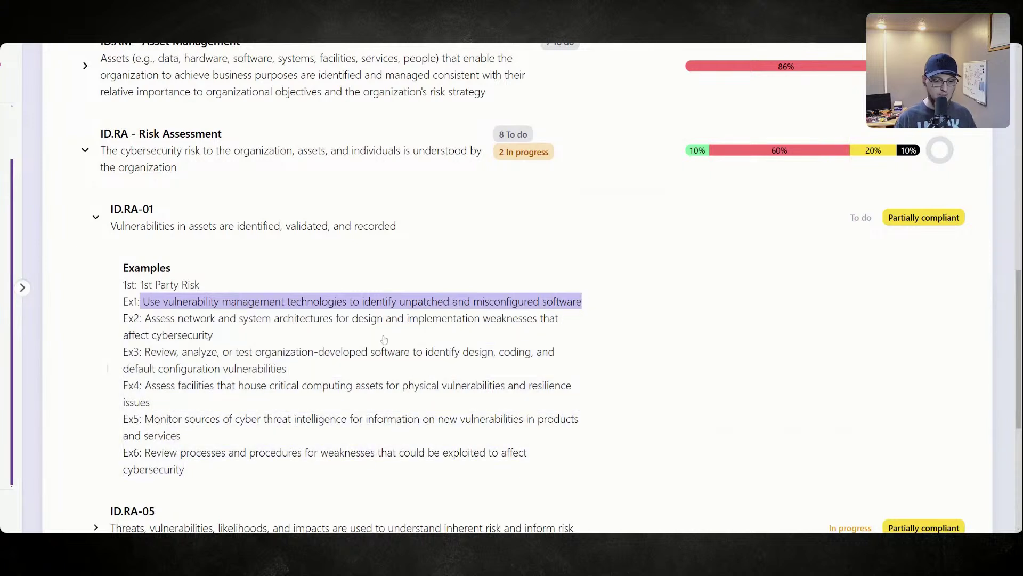
drag(146, 323, 248, 337)
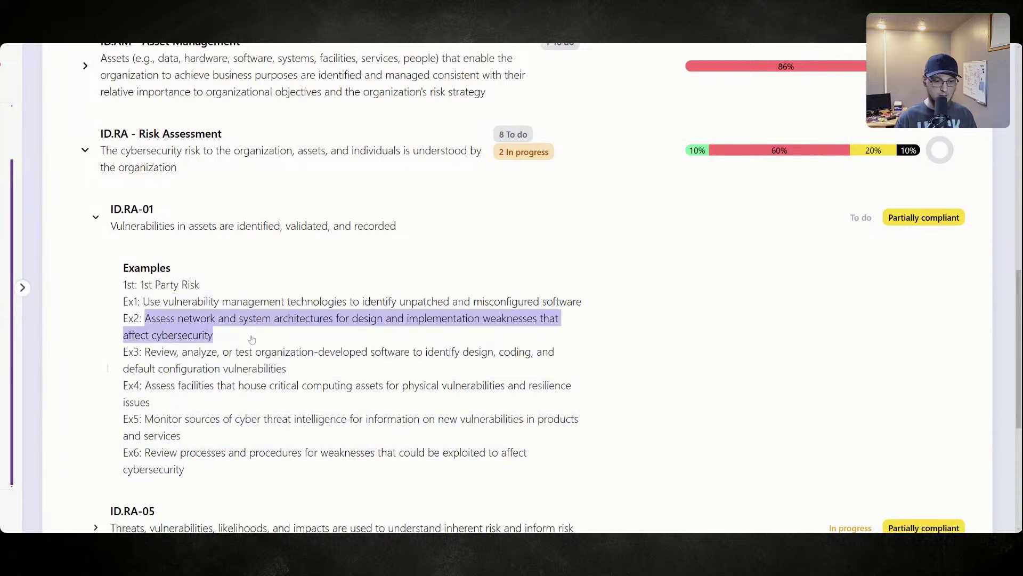
drag(146, 353, 500, 369)
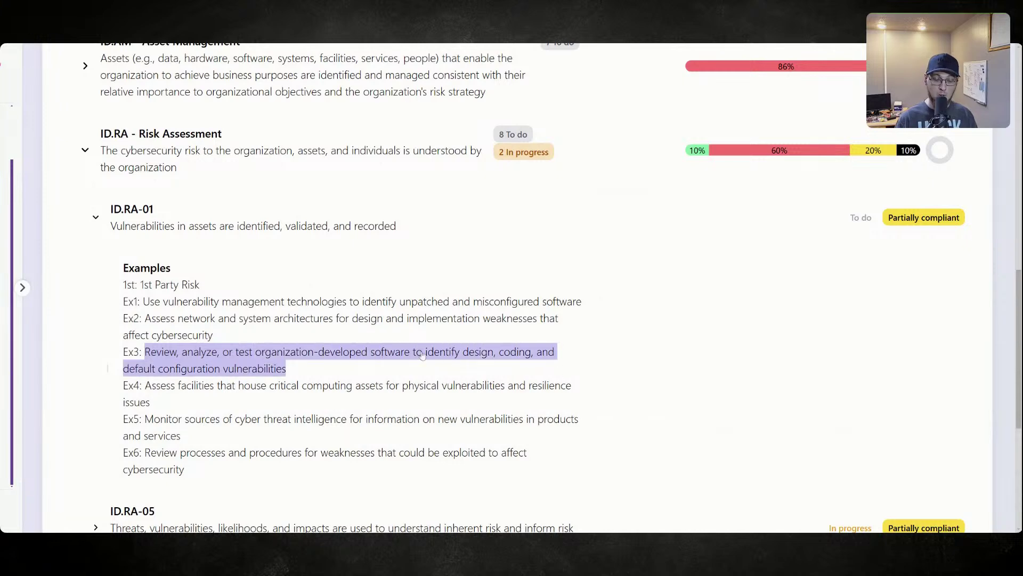
scroll(437, 371, down, 2)
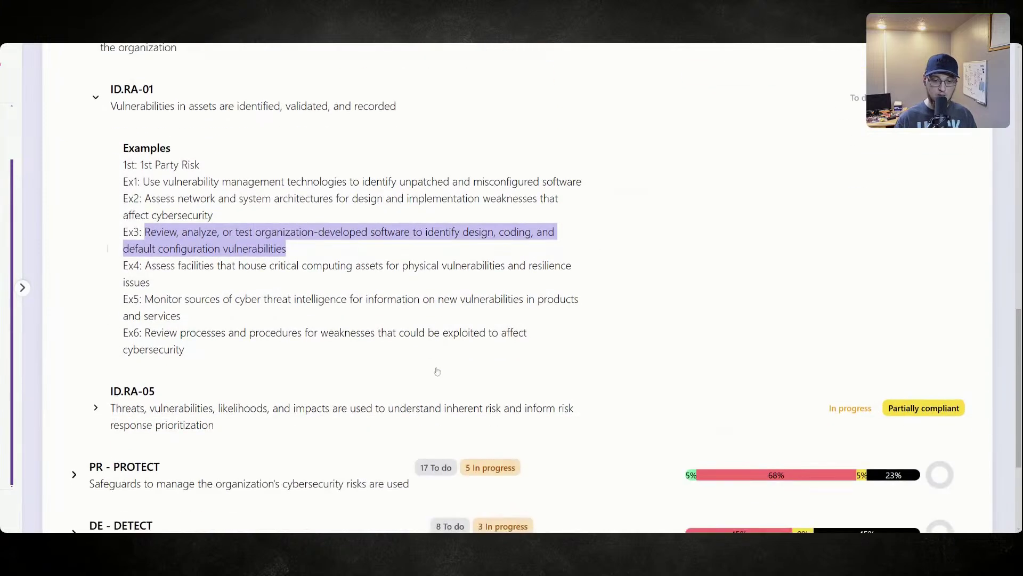
drag(148, 273, 183, 283)
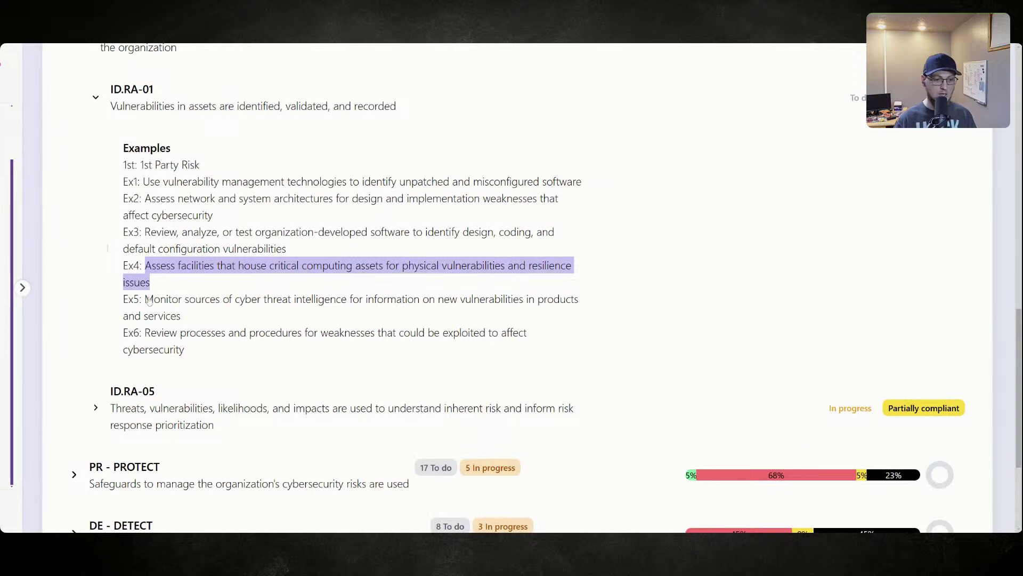
drag(145, 300, 210, 322)
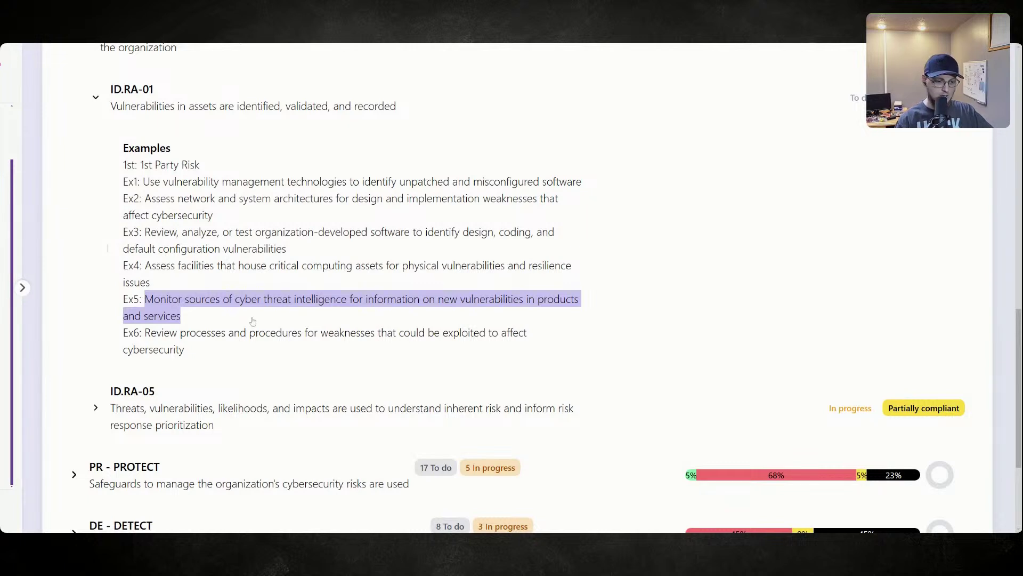
drag(145, 333, 534, 349)
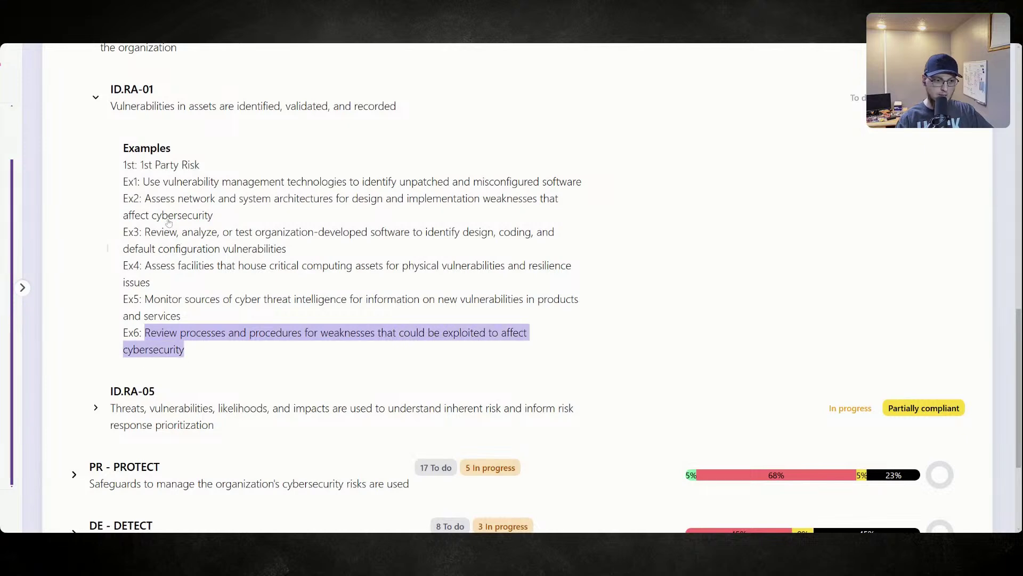
scroll(261, 258, up, 2)
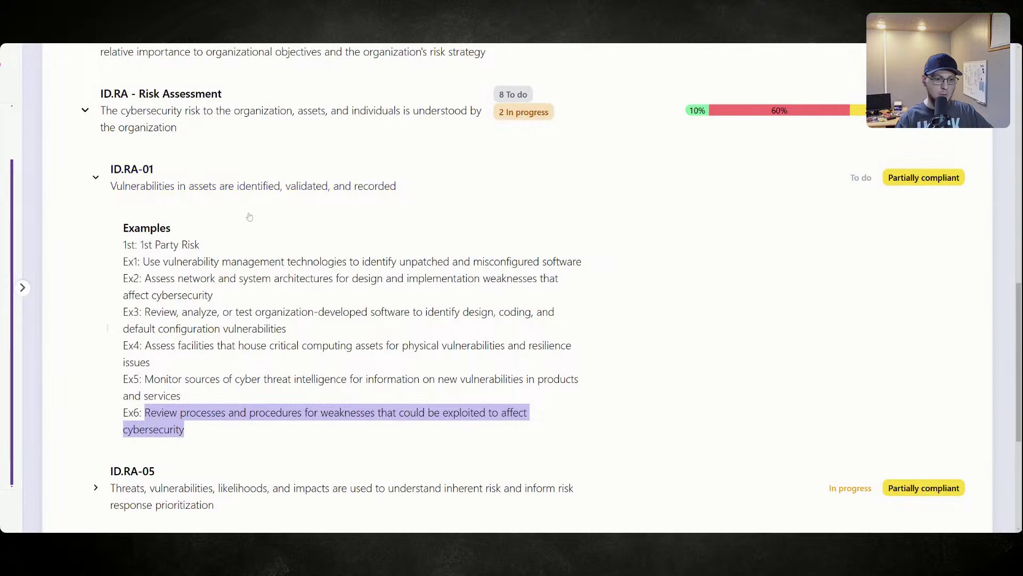
- Open the ID.RA-01 requirement assessment and set its status to In progress
click(221, 186)
scroll(213, 331, down, 5)
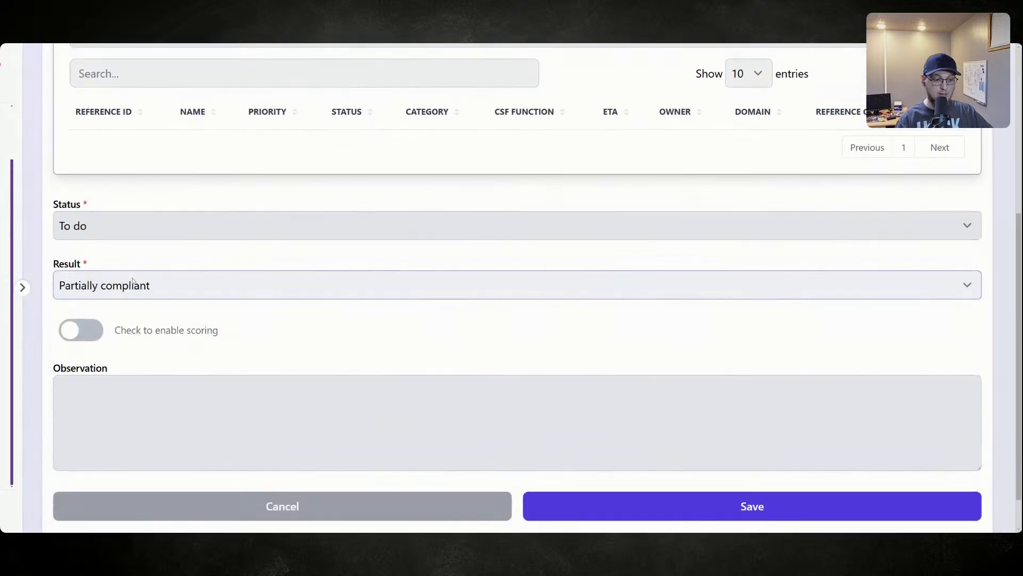
click(146, 234)
click(149, 264)
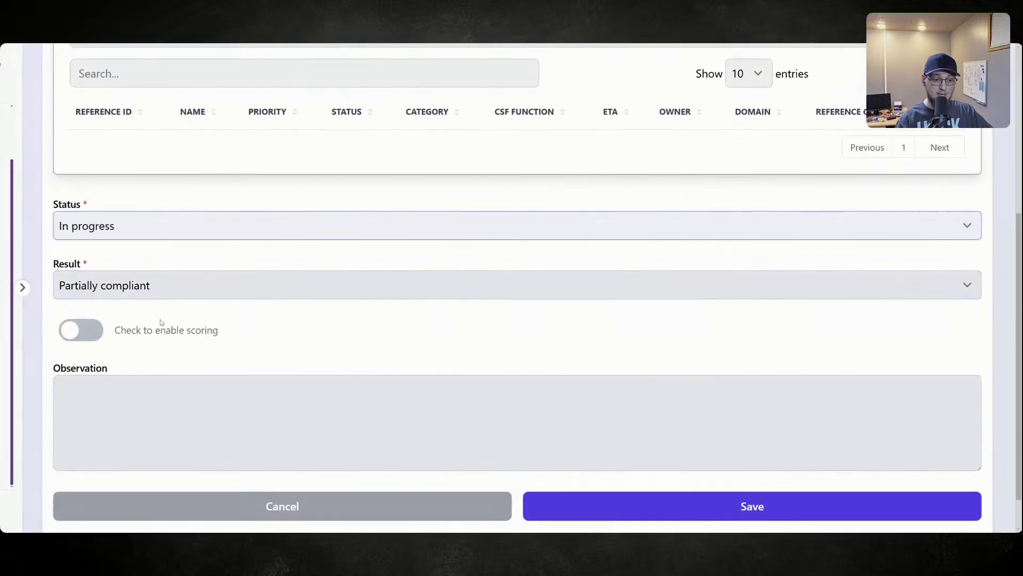
- Enter the ID.RA-01 observation "No formal documentation exists, although steps have been taken to document and address vuln." and save the assessment
click(181, 383)
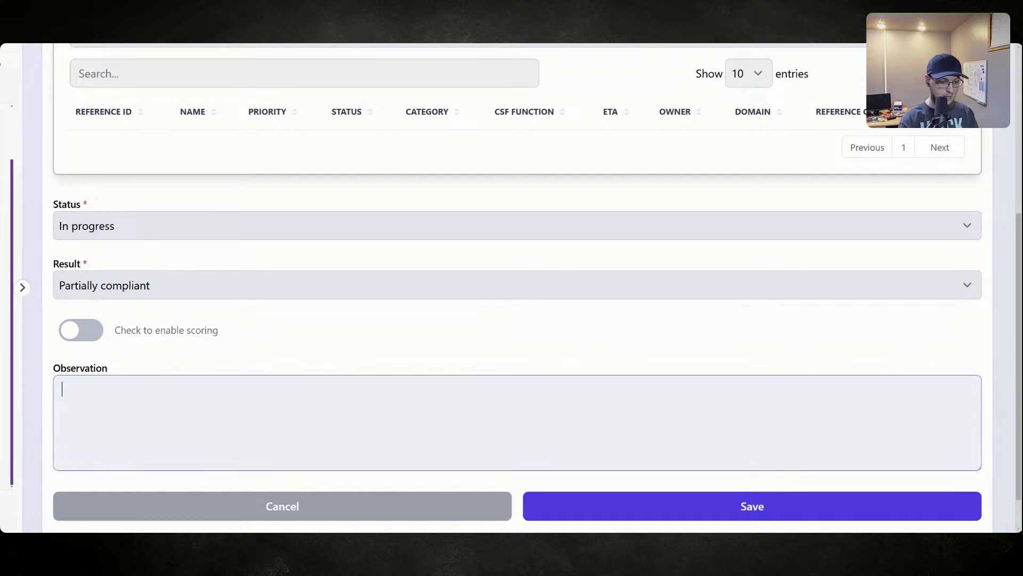
text(No formal)
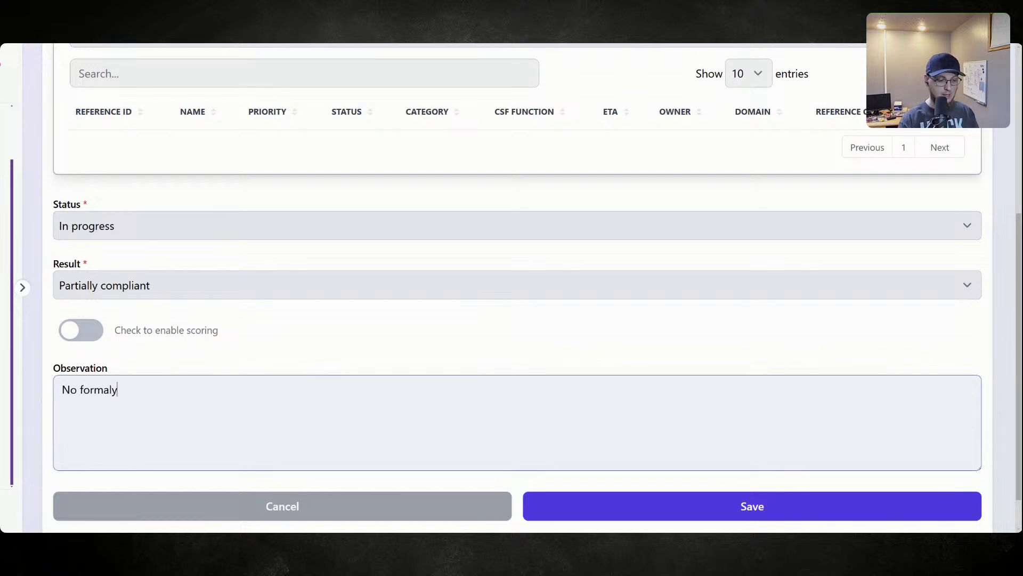
text( document)
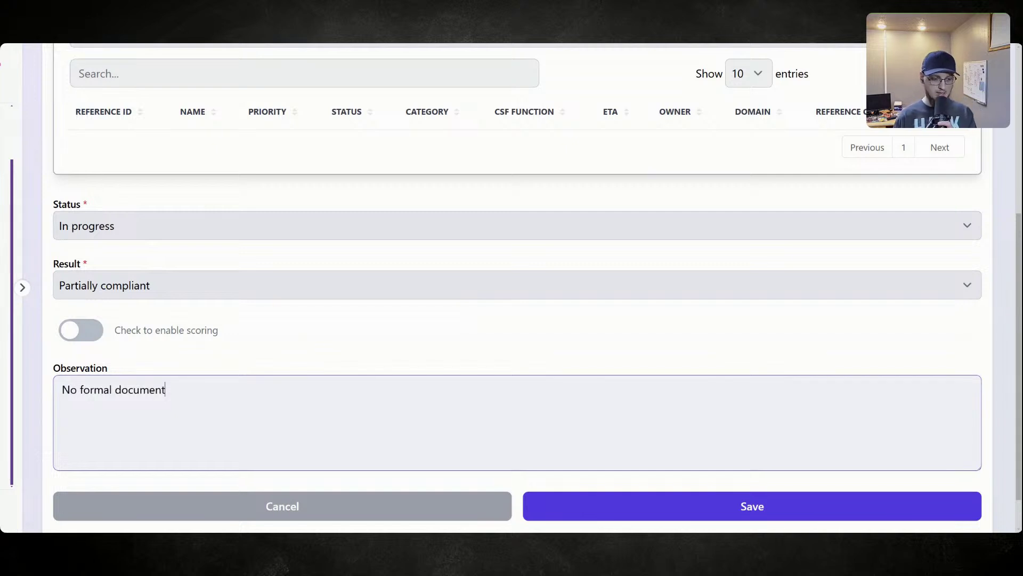
text(atio)
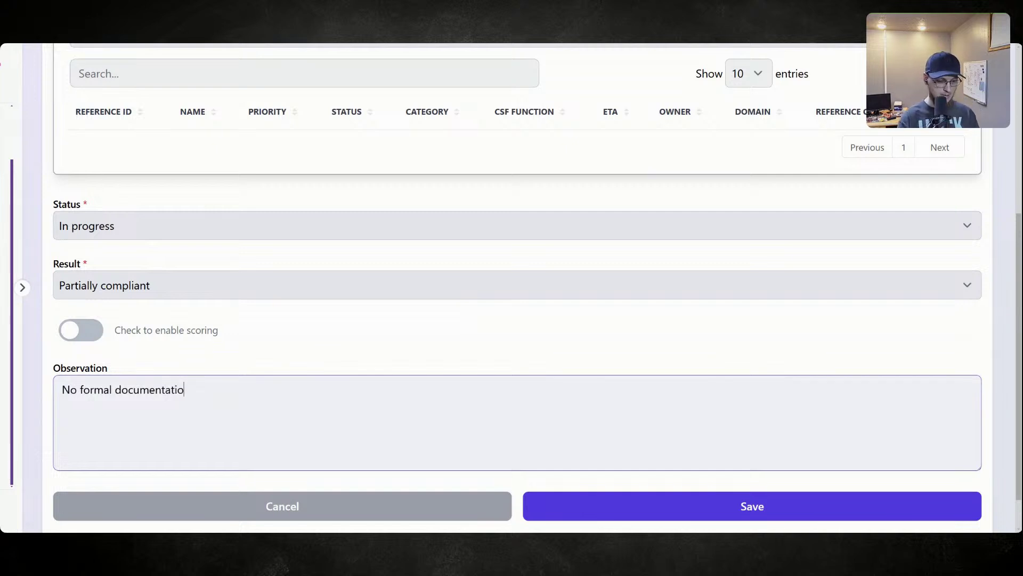
text(n exists)
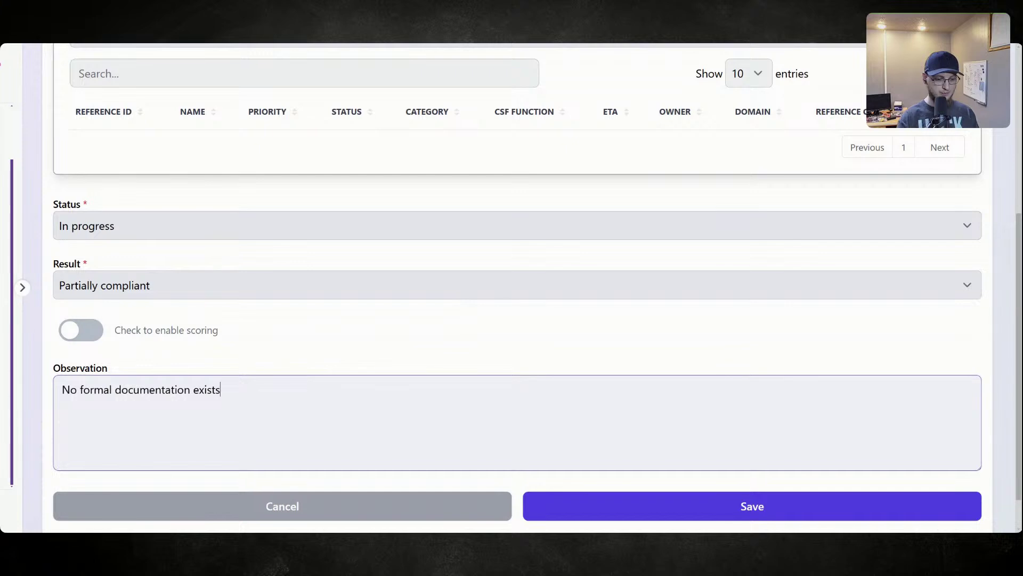
text(, al)
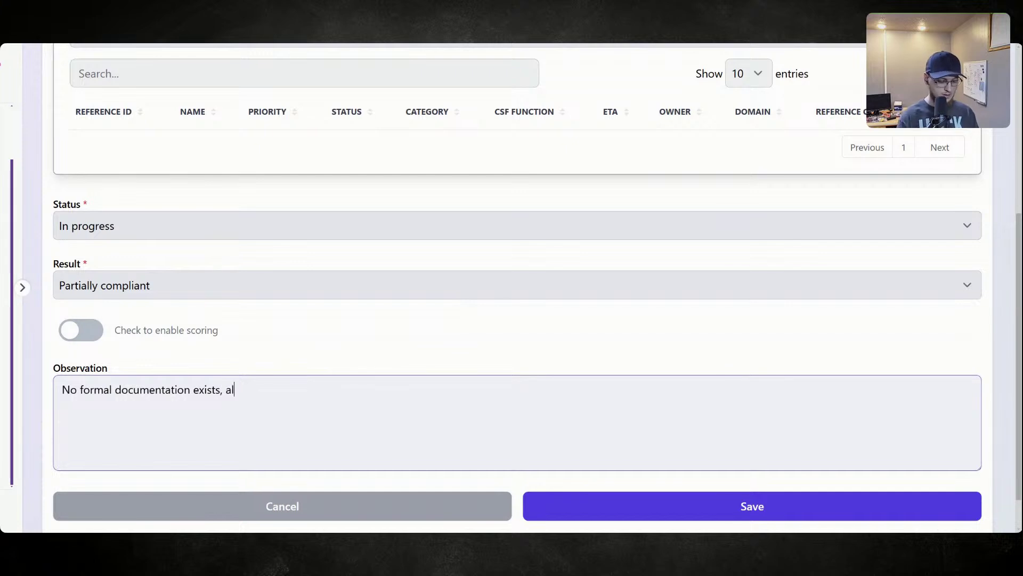
text(though st)
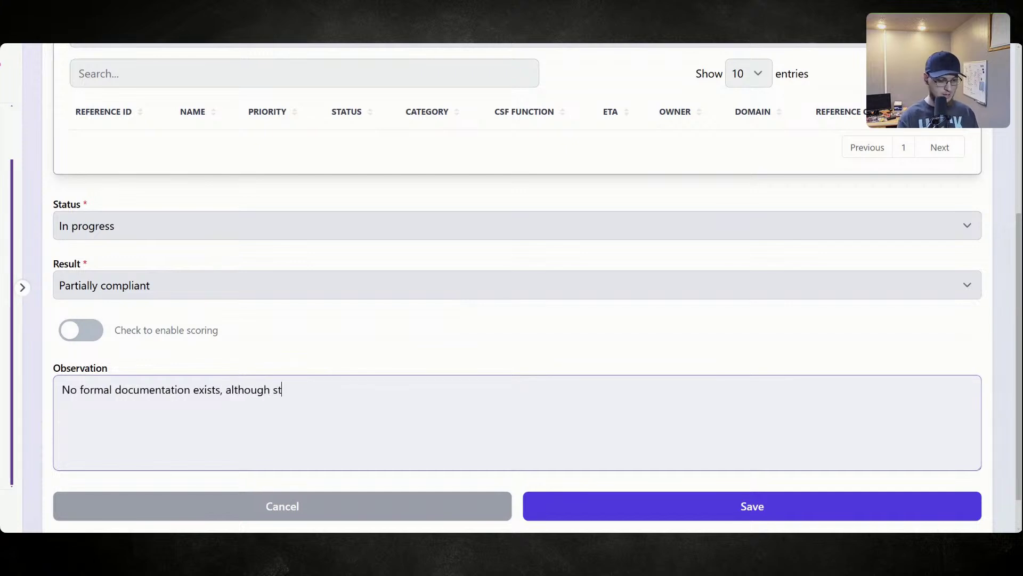
text(eps have be)
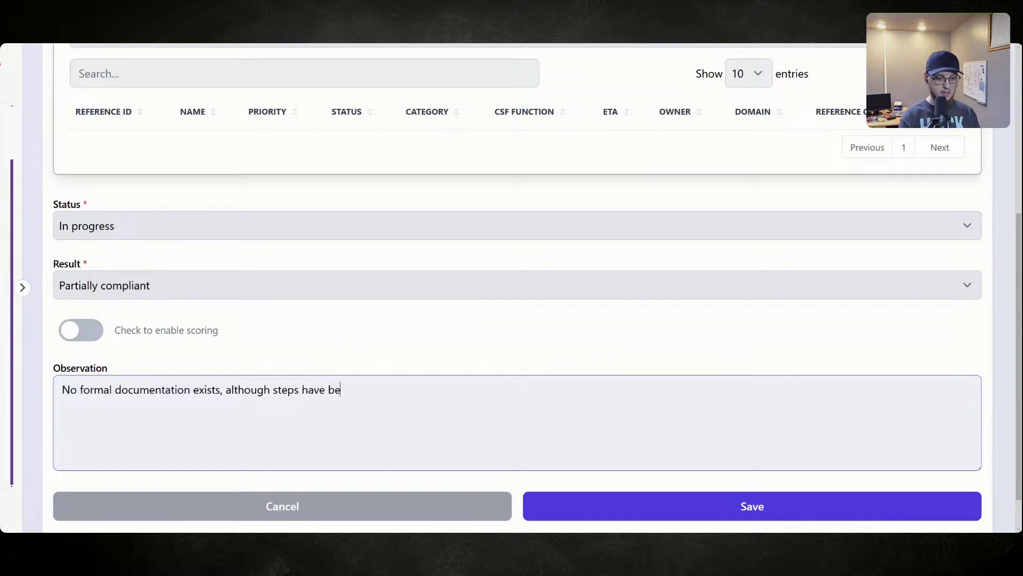
text(en taken to )
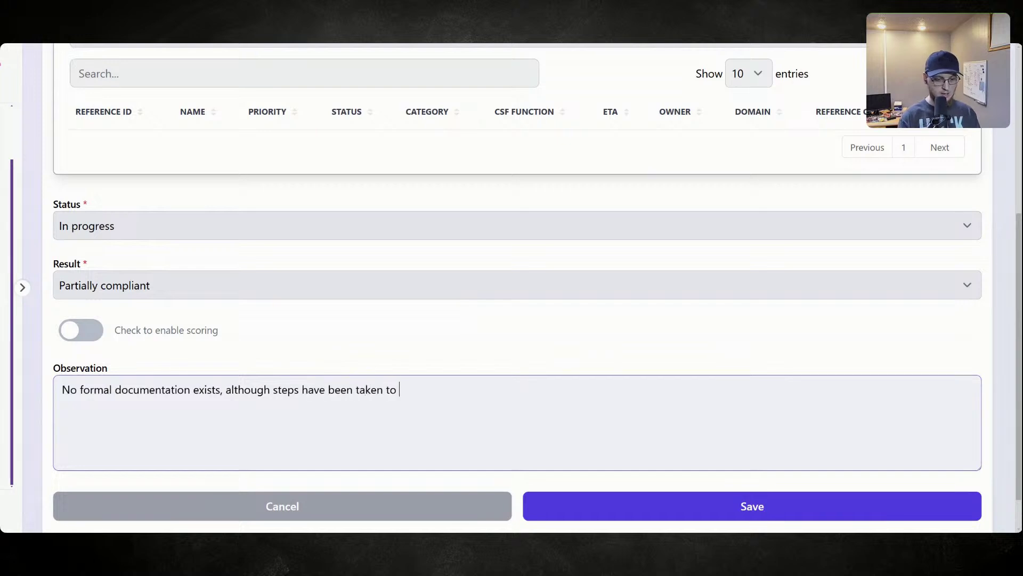
text(document.)
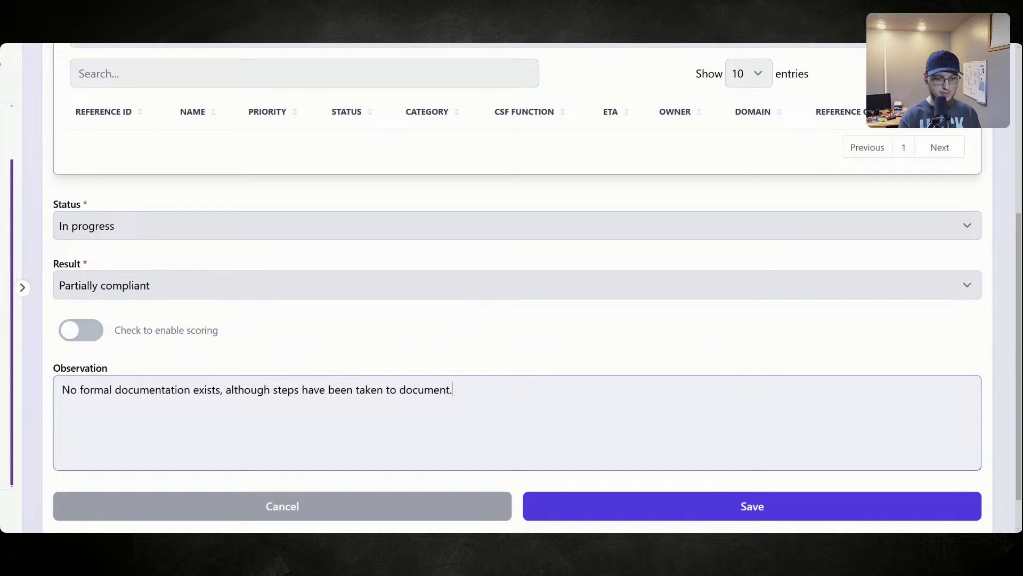
key(BackSpace)
text(vulle)
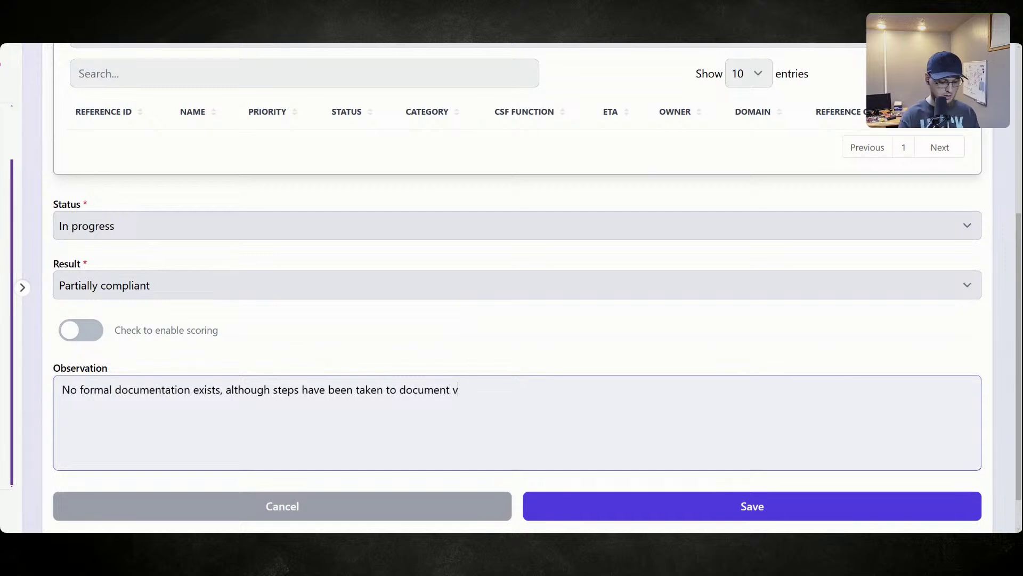
key(BackSpace)
key(BackSpace)
key(BackSpace)
key(BackSpace)
key(BackSpace)
text(and ad)
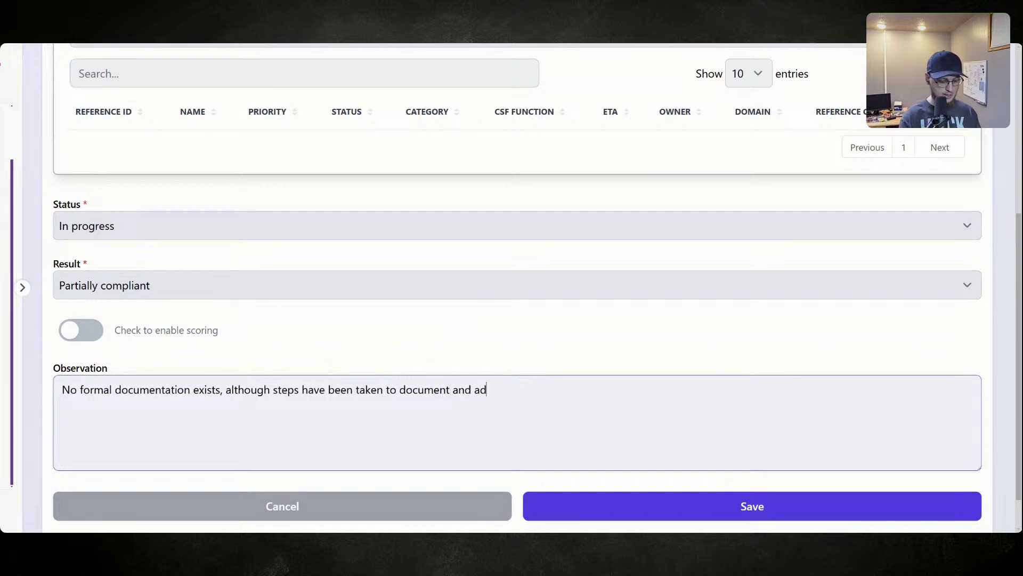
text(dress vuln.)
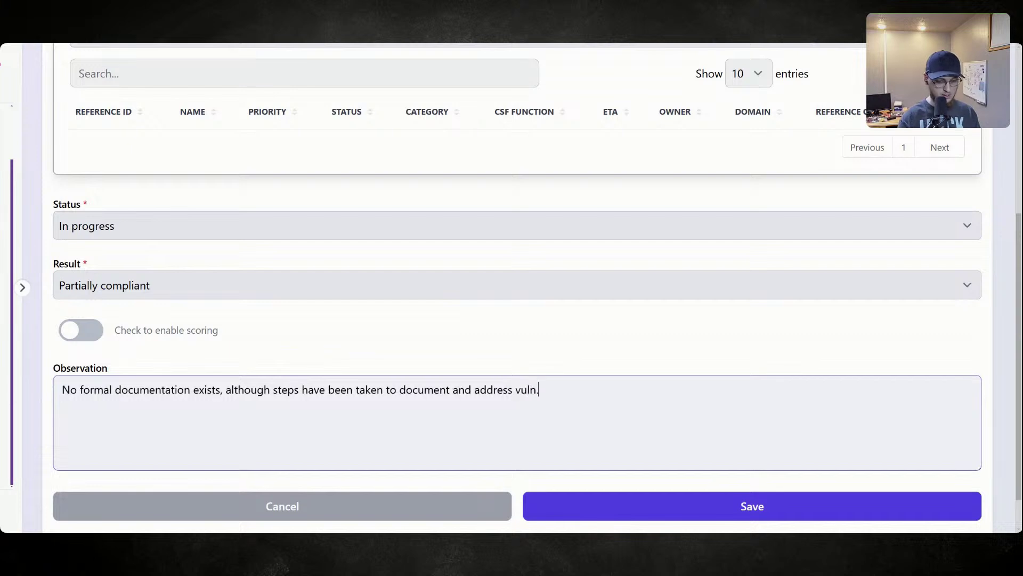
click(671, 507)
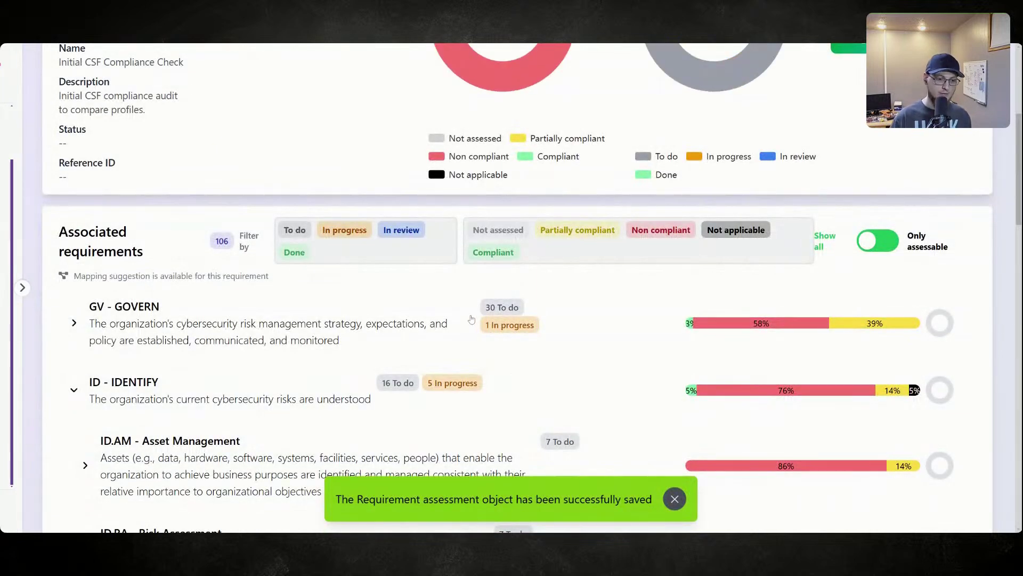
- Filter the associated requirements to partially compliant only by excluding not assessed, non compliant, not applicable and compliant results
click(498, 230)
click(661, 230)
click(736, 230)
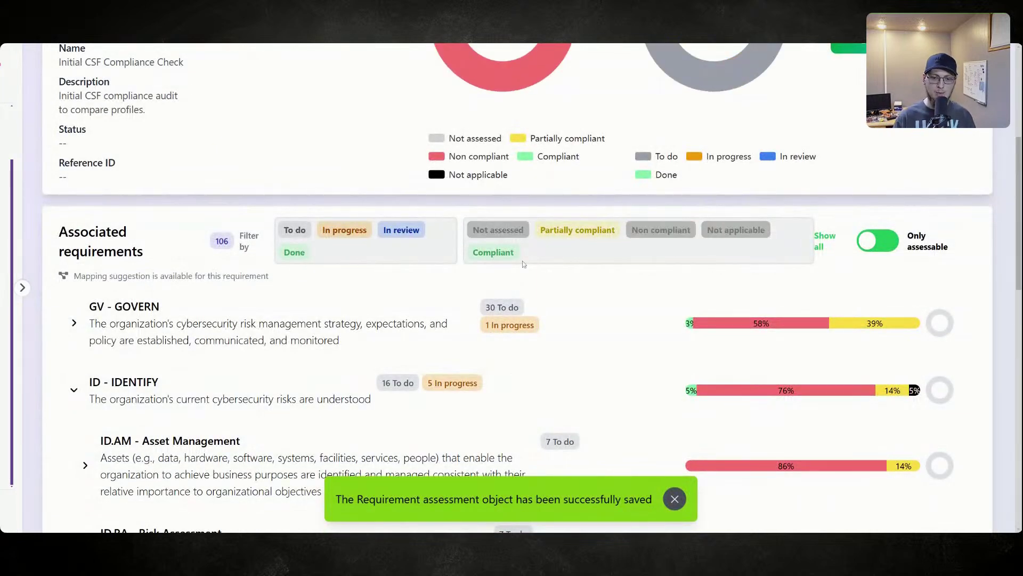
click(506, 255)
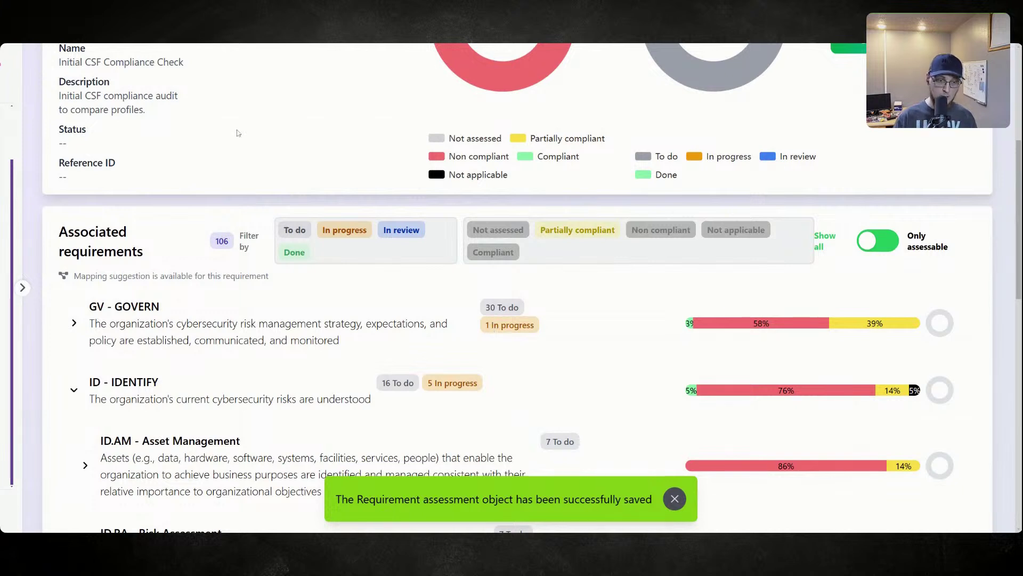